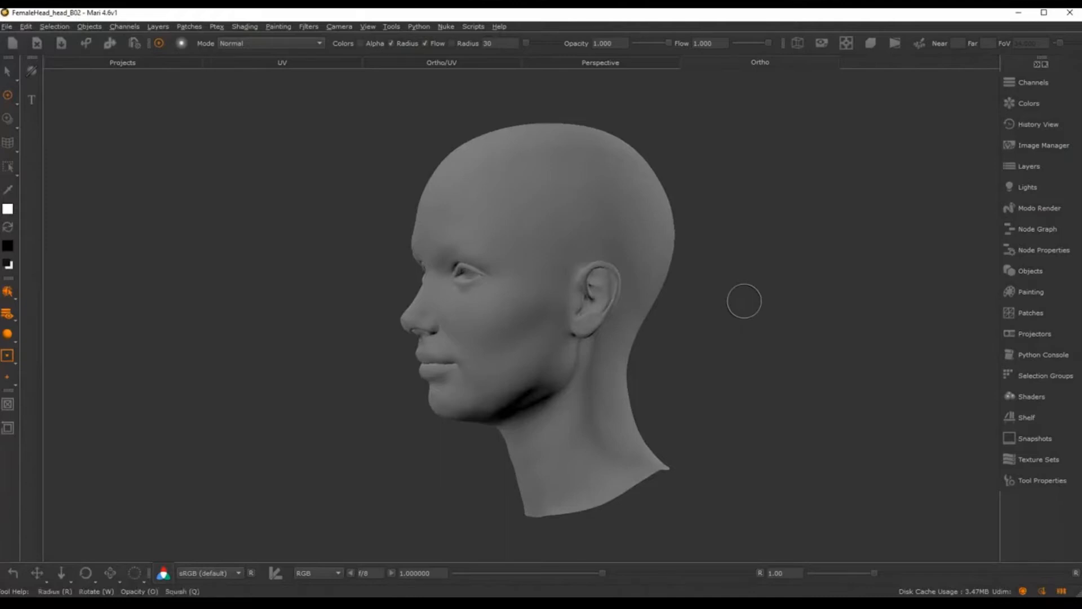
# Step: Switch the viewport shading to Current Channel and bring the head back to a centred front view
pyautogui.moveTo(744, 299)
pyautogui.mouseDown(button='middle')
pyautogui.moveTo(624, 311)
pyautogui.moveTo(640, 297)
pyautogui.moveTo(634, 311)
pyautogui.moveTo(650, 306)
pyautogui.mouseUp(button='middle')
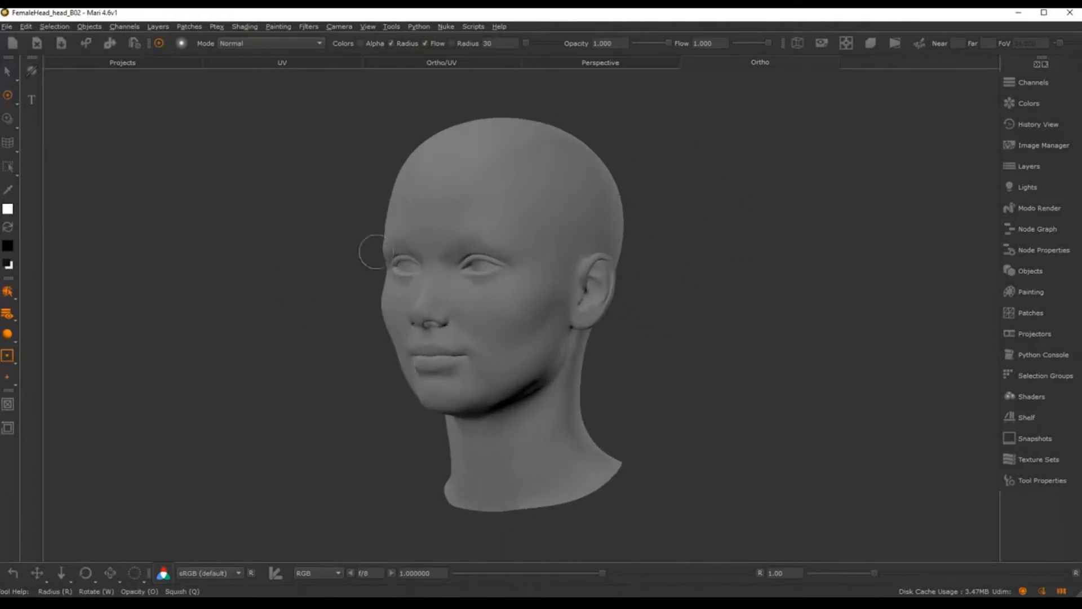
pyautogui.click(14, 318)
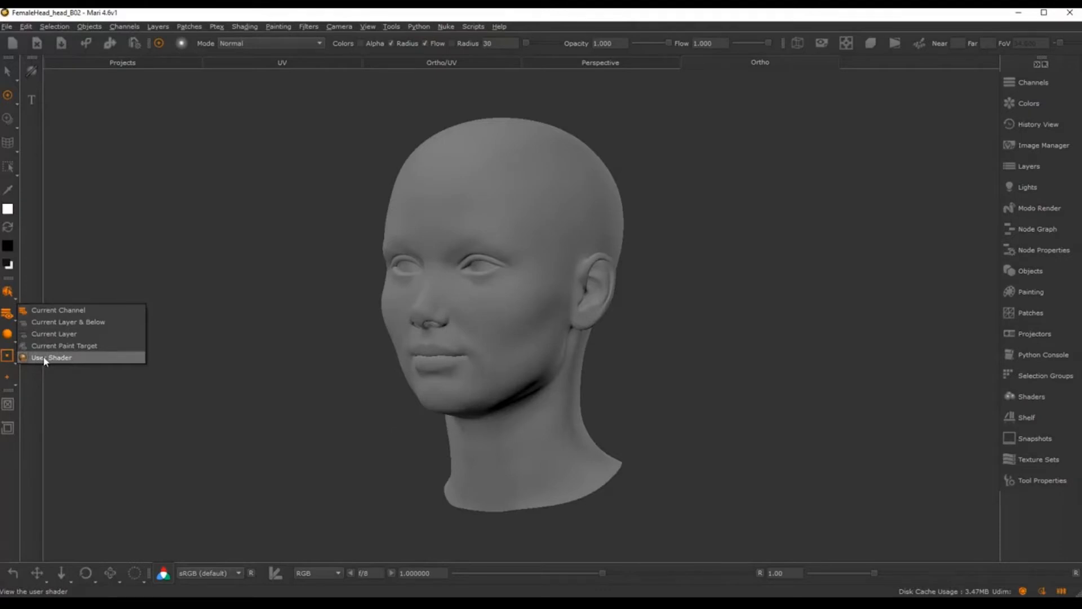
pyautogui.click(57, 315)
pyautogui.moveTo(273, 285)
pyautogui.mouseDown(button='middle')
pyautogui.moveTo(194, 285)
pyautogui.moveTo(224, 283)
pyautogui.mouseUp(button='middle')
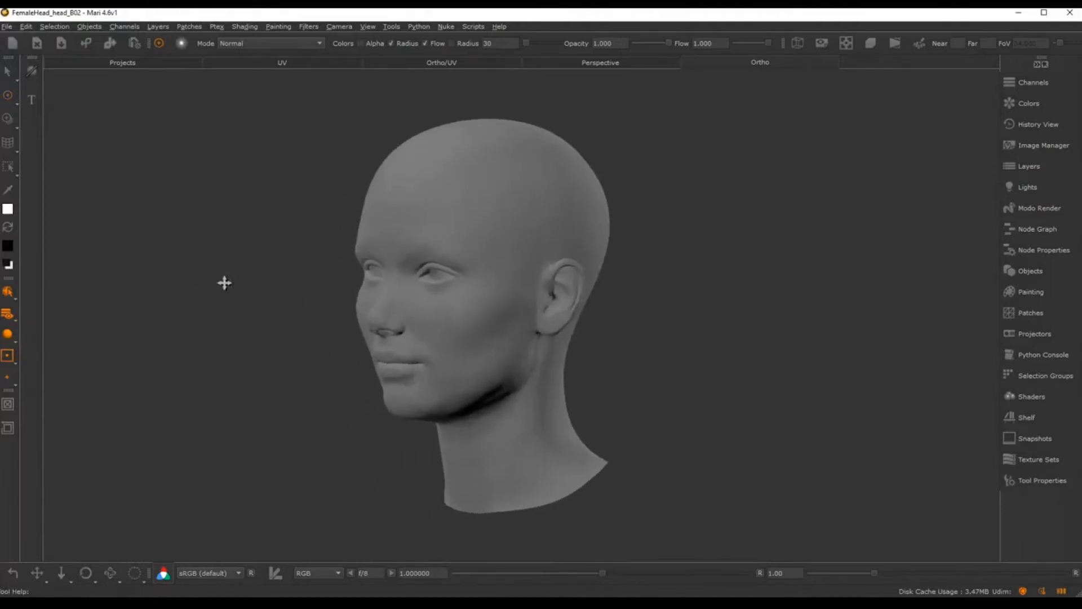
pyautogui.keyDown('alt'); pyautogui.moveTo(193, 284); pyautogui.dragTo(310, 280); pyautogui.keyUp('alt')
pyautogui.moveTo(649, 254)
pyautogui.keyDown('alt'); pyautogui.mouseDown(button='middle')
pyautogui.moveTo(699, 255)
pyautogui.moveTo(679, 255)
pyautogui.mouseUp(button='middle'); pyautogui.keyUp('alt')
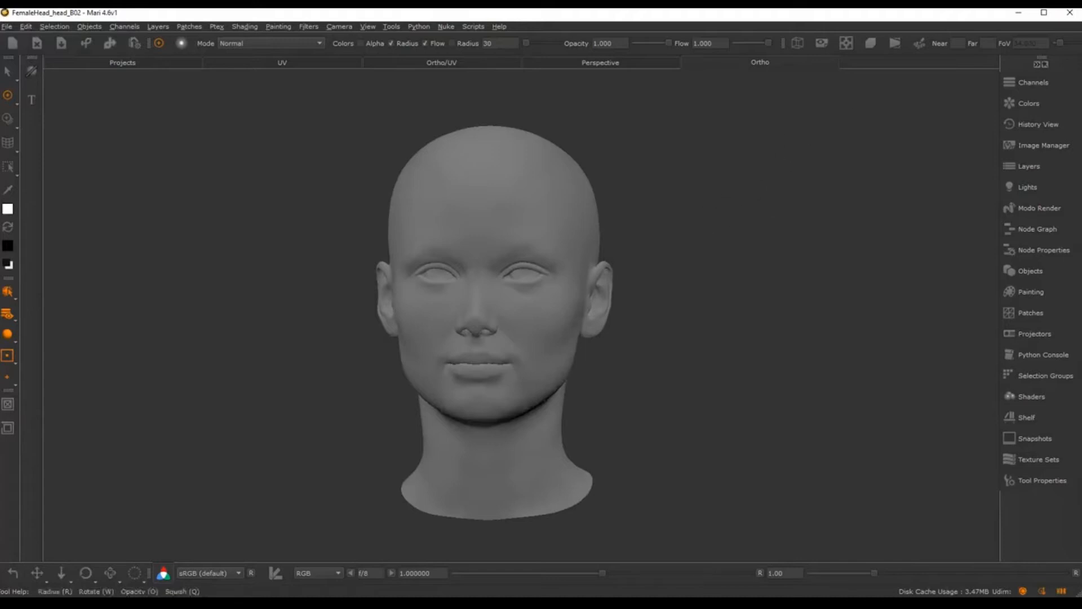
pyautogui.click(1023, 83)
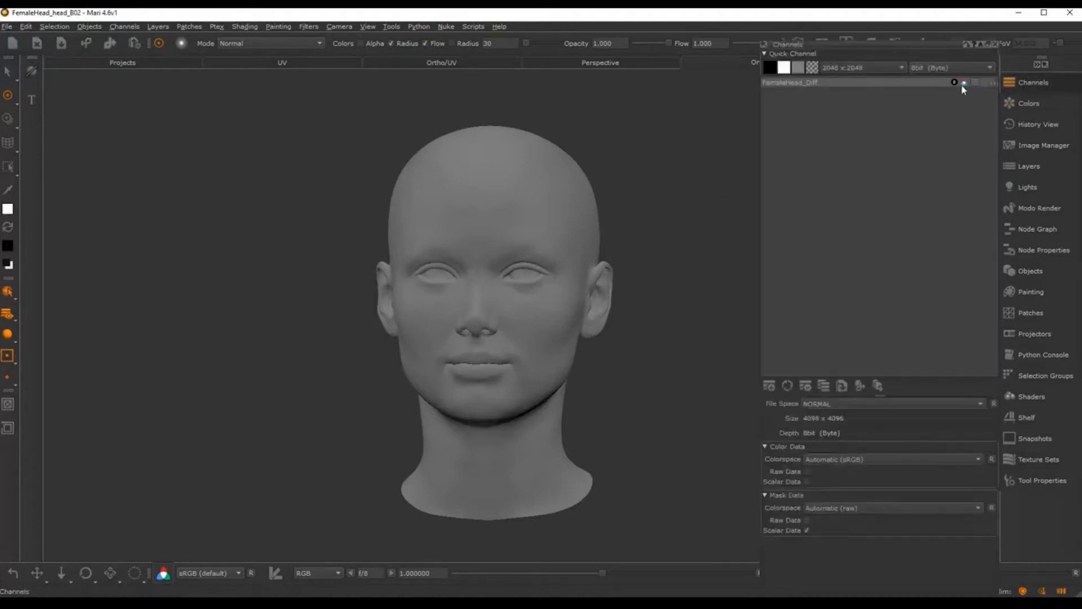
pyautogui.click(776, 85)
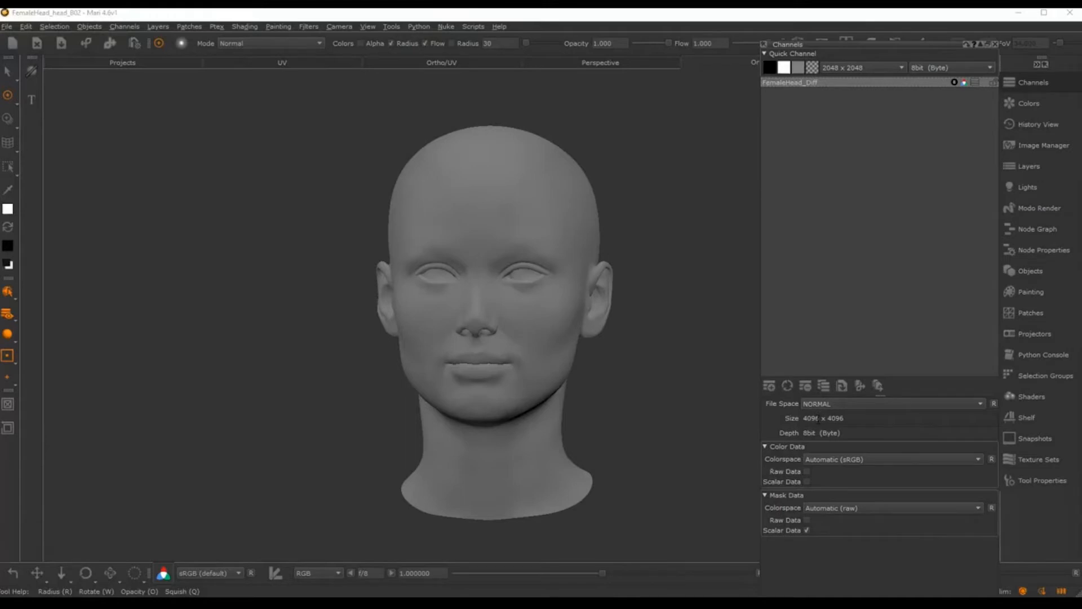
pyautogui.click(995, 44)
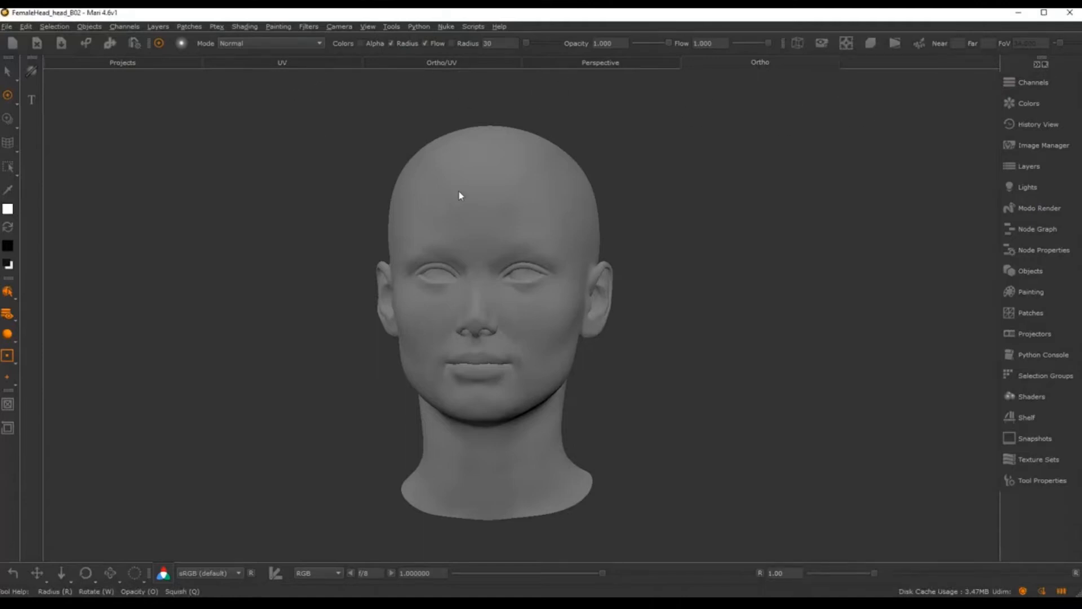
pyautogui.click(282, 63)
pyautogui.keyDown('alt'); pyautogui.moveTo(834, 257); pyautogui.dragTo(545, 372, button='middle'); pyautogui.keyUp('alt')
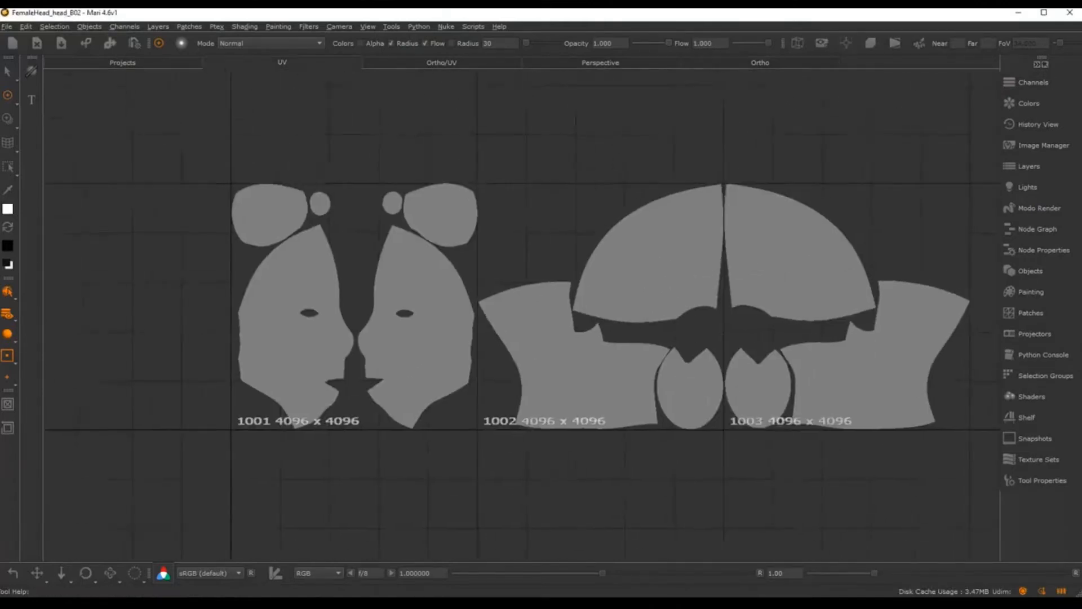
pyautogui.keyDown('alt'); pyautogui.moveTo(489, 271); pyautogui.dragTo(644, 290, button='right'); pyautogui.keyUp('alt')
pyautogui.keyDown('alt'); pyautogui.moveTo(644, 290); pyautogui.dragTo(539, 269, button='middle'); pyautogui.keyUp('alt')
pyautogui.moveTo(539, 269)
pyautogui.keyDown('alt'); pyautogui.mouseDown(button='right')
pyautogui.moveTo(679, 278)
pyautogui.moveTo(679, 297)
pyautogui.moveTo(648, 305)
pyautogui.moveTo(641, 316)
pyautogui.moveTo(651, 316)
pyautogui.mouseUp(button='right'); pyautogui.keyUp('alt')
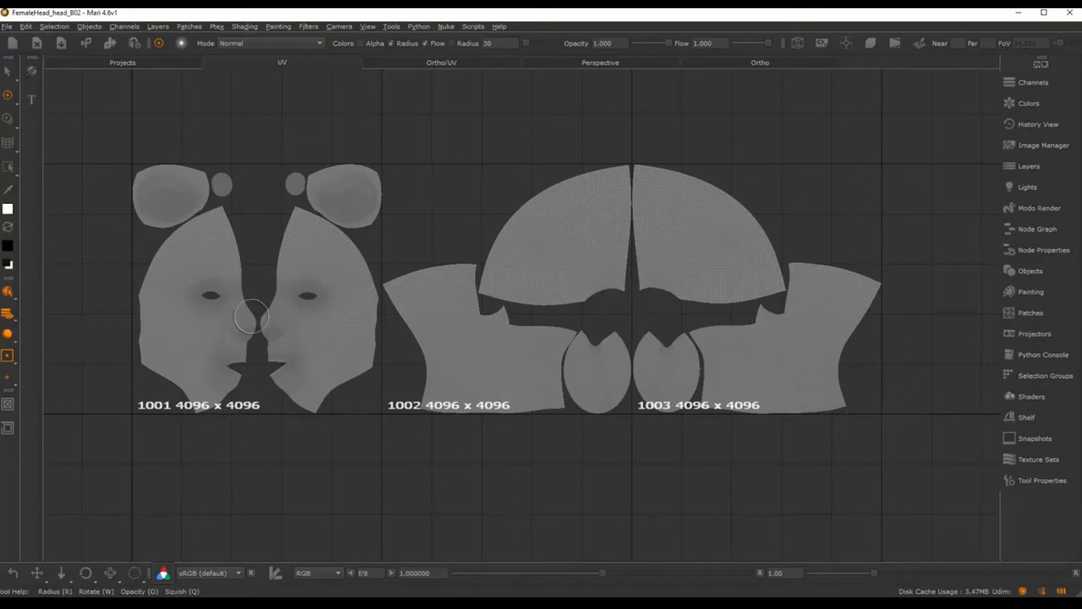
pyautogui.press('F1')
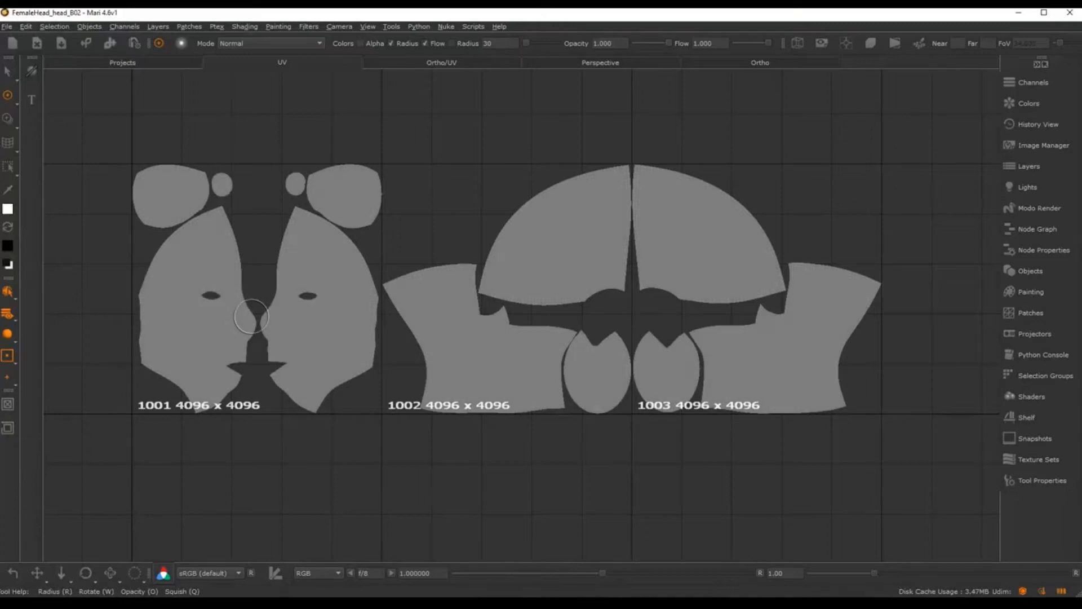
pyautogui.click(745, 67)
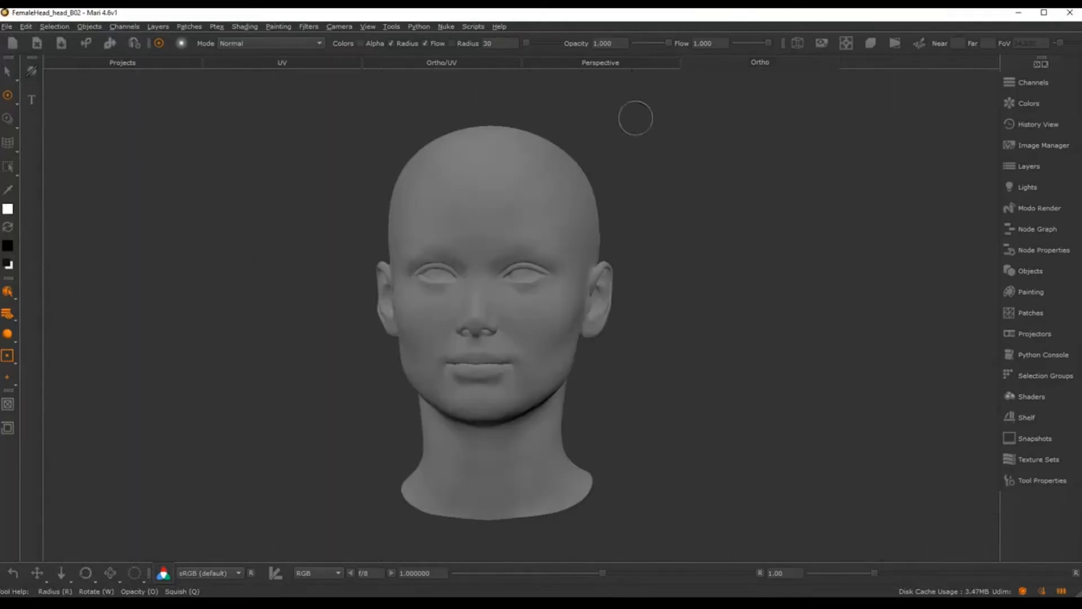
# Step: Open the Image Manager palette and pin it open
pyautogui.keyDown('alt'); pyautogui.moveTo(667, 202); pyautogui.dragTo(708, 194, button='middle'); pyautogui.keyUp('alt')
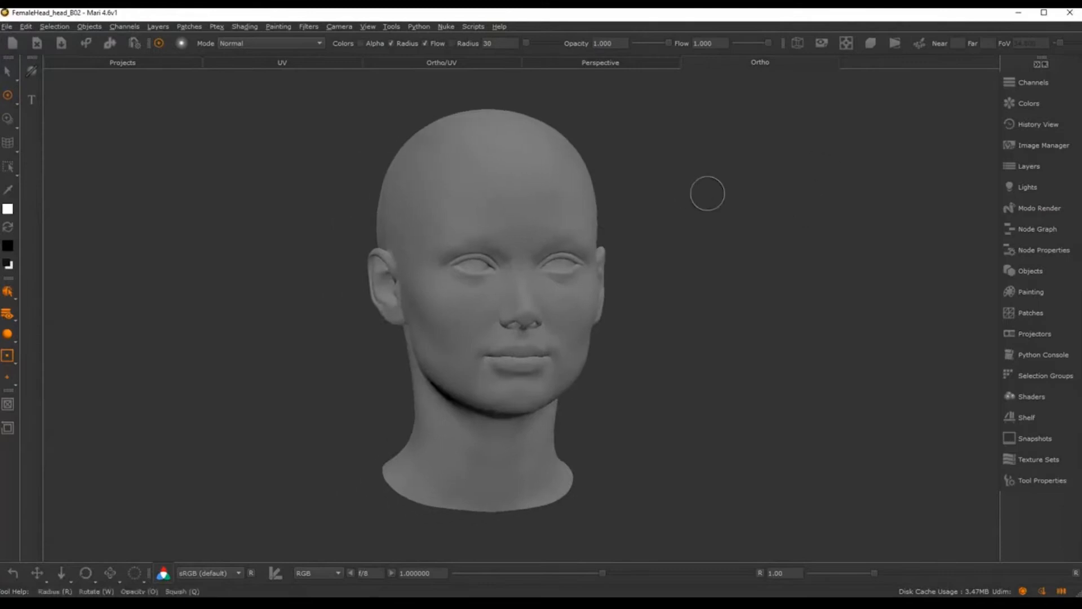
pyautogui.click(1026, 144)
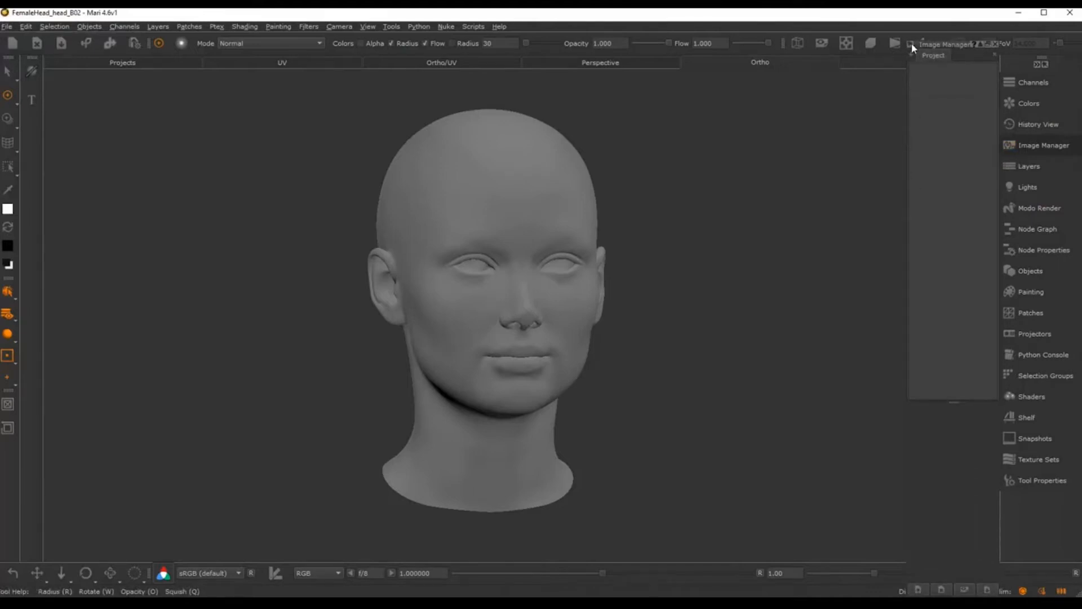
pyautogui.click(911, 44)
pyautogui.click(1040, 147)
pyautogui.click(1040, 147)
# Step: Move and widen the Image Manager panel, then bring the fullface texture folder over Mari
pyautogui.moveTo(929, 56); pyautogui.dragTo(887, 59)
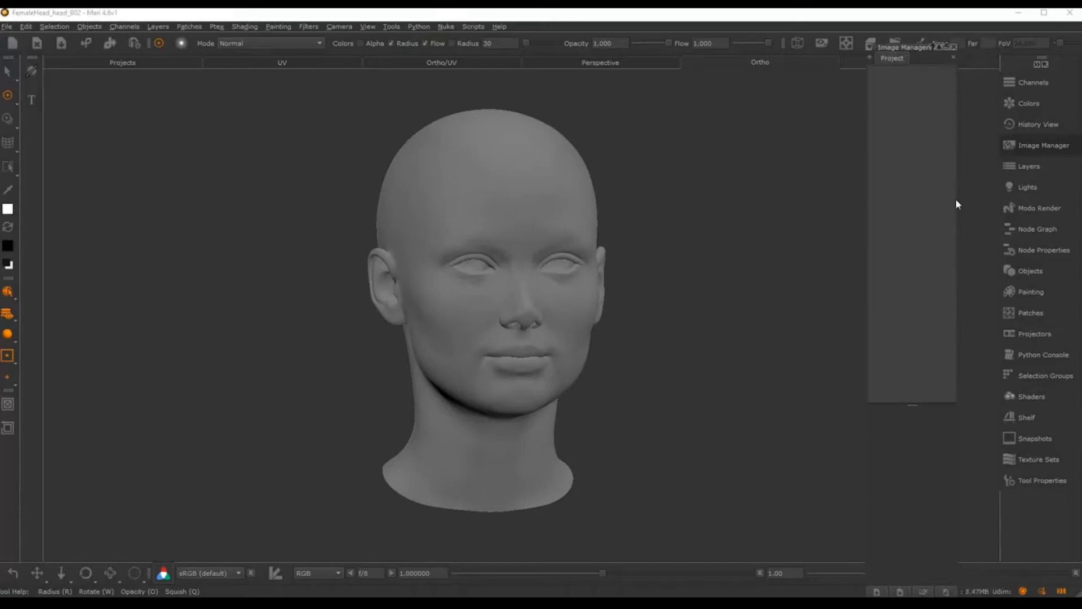
pyautogui.moveTo(958, 201); pyautogui.dragTo(1000, 201)
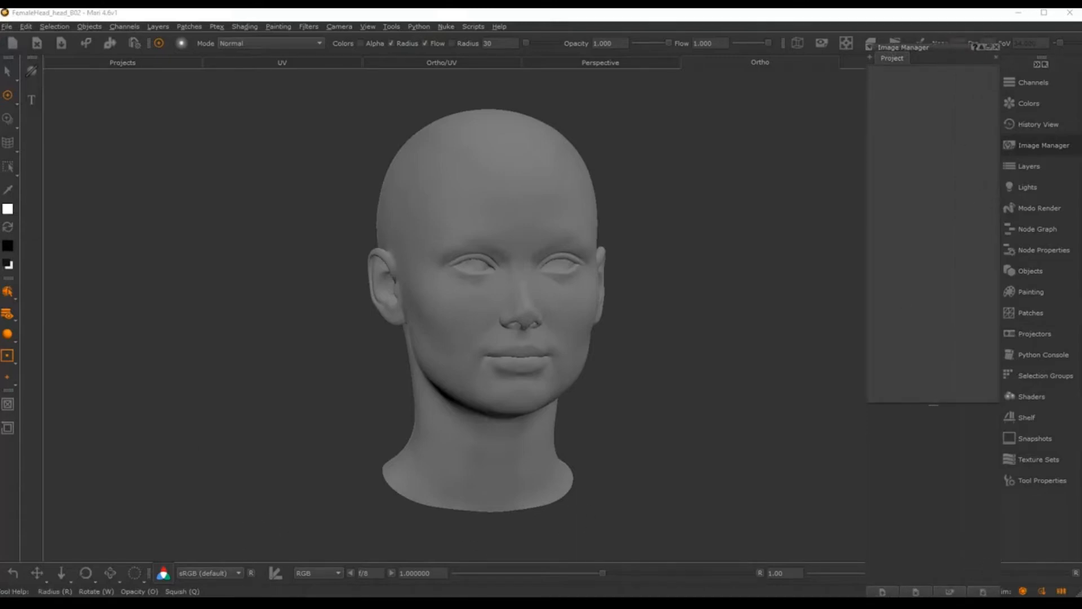
pyautogui.moveTo(0, 35); pyautogui.dragTo(446, 127)
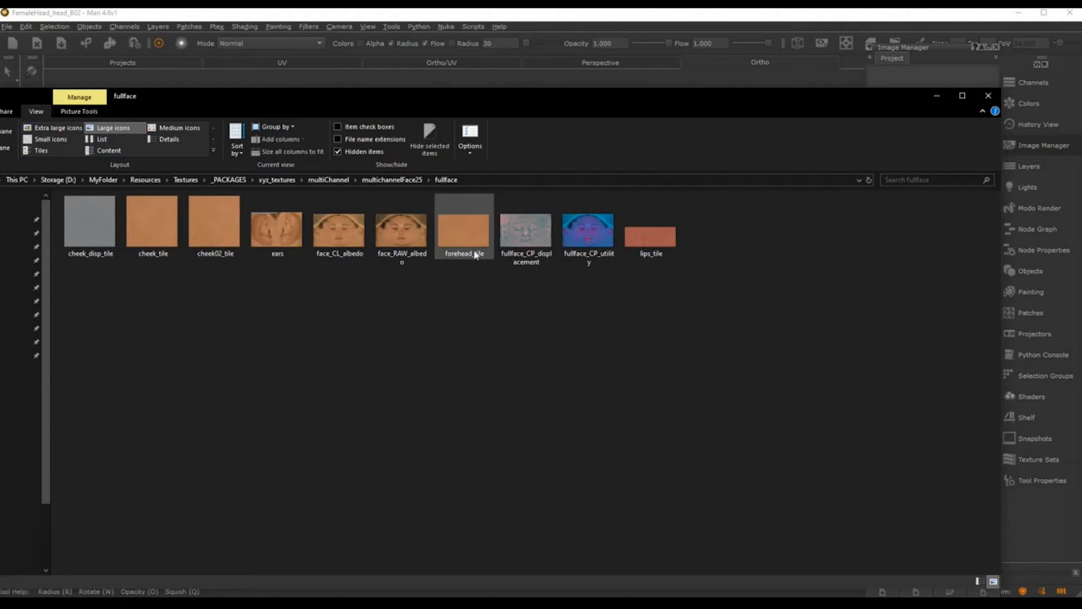
# Step: Select cheek_tile, cheek02_tile, ears, face_CL_albedo, face_RAW_albedo, forehead_tile and lips_tile in the fullface folder
pyautogui.moveTo(654, 238)
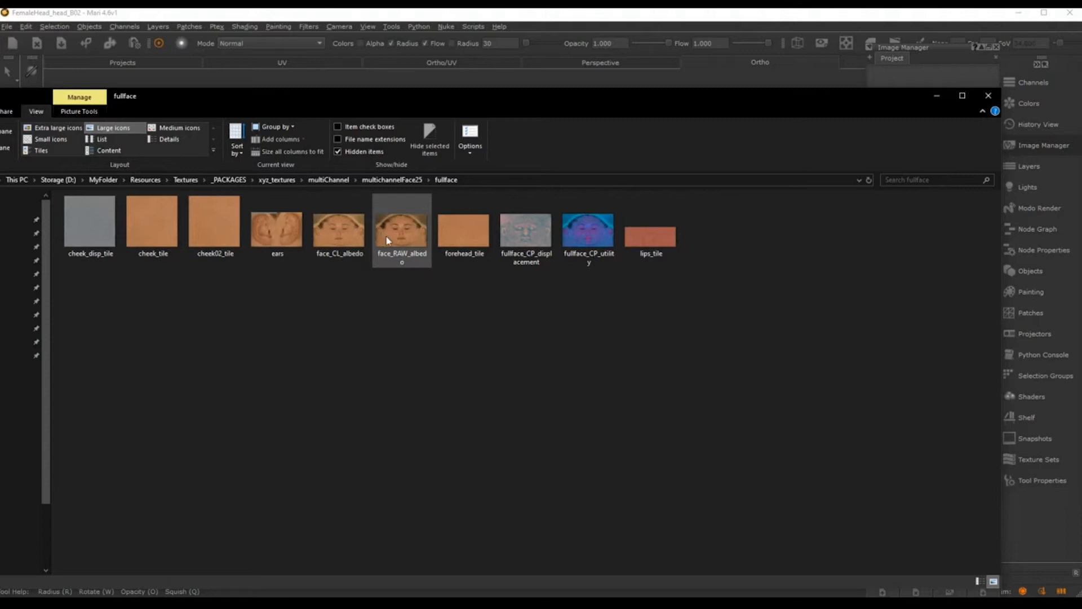
pyautogui.moveTo(388, 241)
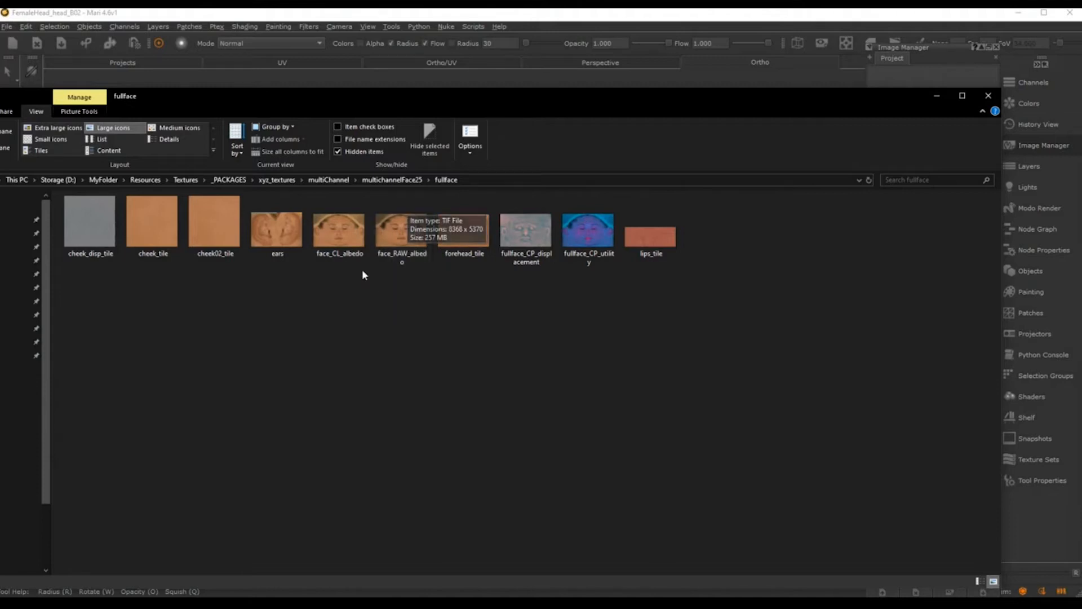
pyautogui.moveTo(355, 239)
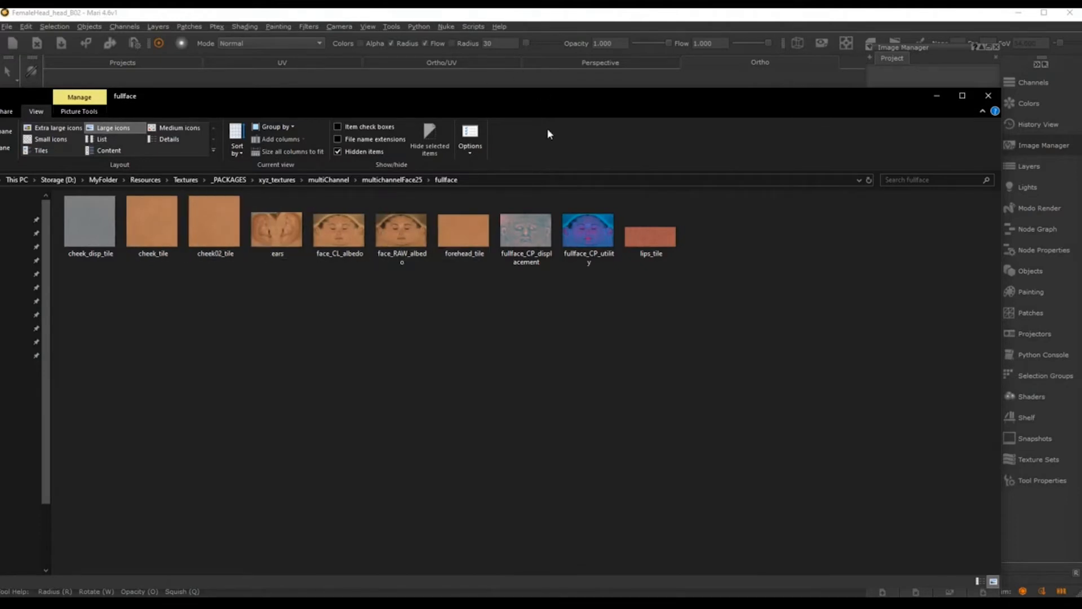
pyautogui.moveTo(550, 100); pyautogui.dragTo(562, 252)
pyautogui.click(120, 373)
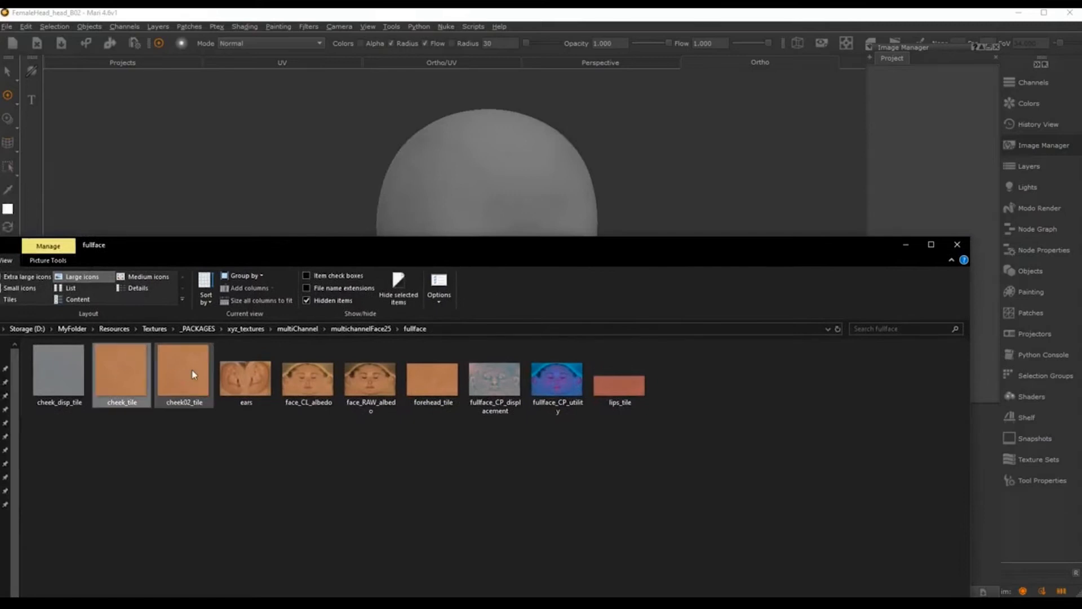
pyautogui.keyDown('ctrl'); pyautogui.click(186, 374); pyautogui.keyUp('ctrl')
pyautogui.keyDown('ctrl'); pyautogui.click(247, 377); pyautogui.keyUp('ctrl')
pyautogui.keyDown('ctrl'); pyautogui.click(308, 376); pyautogui.keyUp('ctrl')
pyautogui.keyDown('ctrl'); pyautogui.click(371, 376); pyautogui.keyUp('ctrl')
pyautogui.keyDown('ctrl'); pyautogui.click(432, 376); pyautogui.keyUp('ctrl')
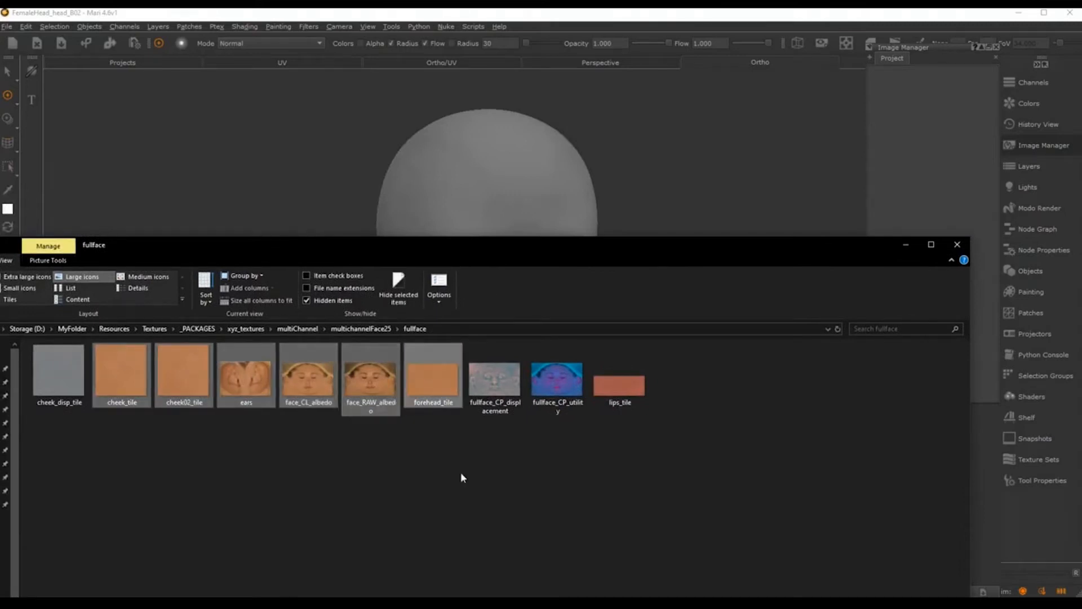
pyautogui.keyDown('ctrl'); pyautogui.click(604, 382); pyautogui.keyUp('ctrl')
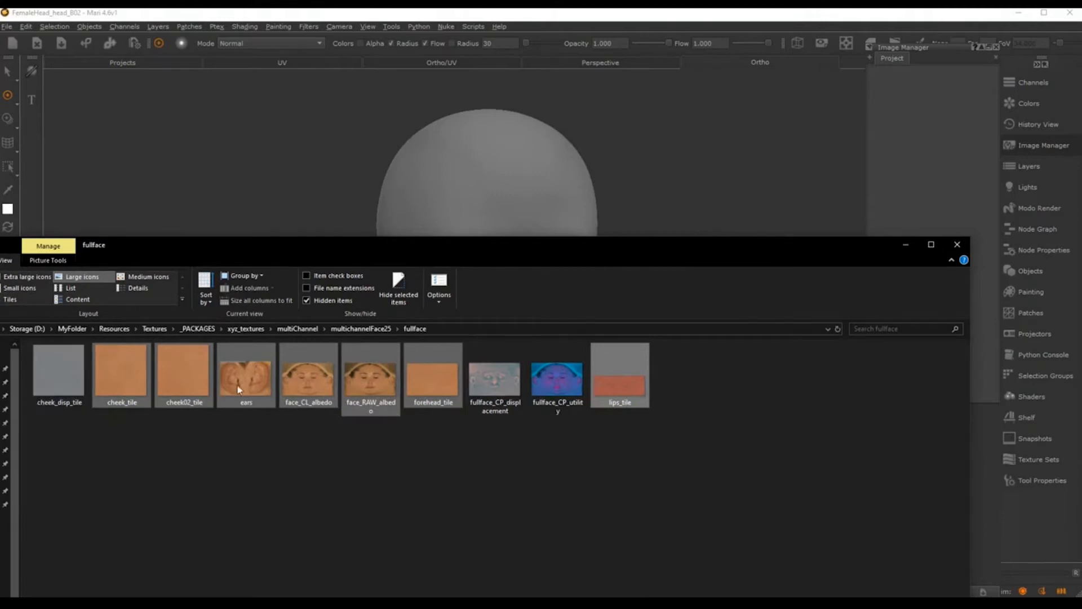
# Step: Import the seven selected textures into the Image Manager and close the Explorer window
pyautogui.moveTo(310, 388); pyautogui.dragTo(925, 142)
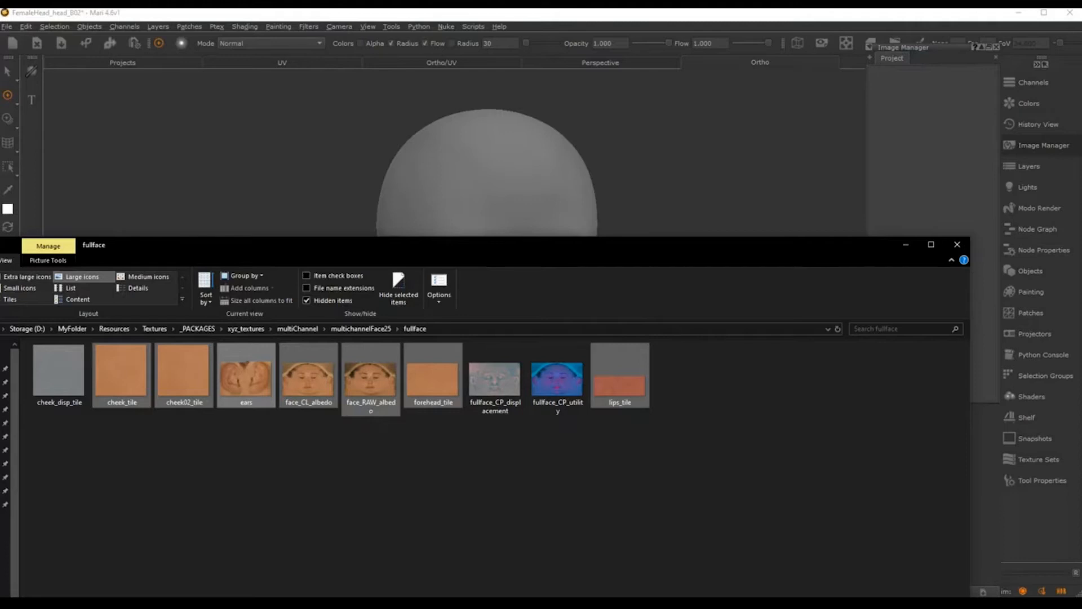
pyautogui.moveTo(729, 251); pyautogui.dragTo(660, 144)
pyautogui.hotkey('alt', 'Tab')
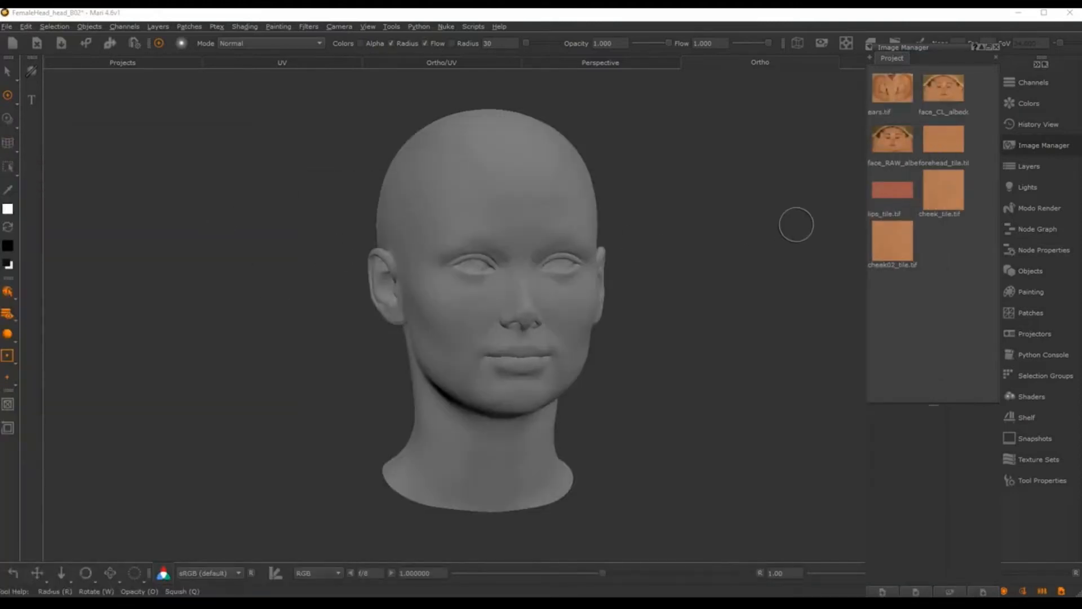
# Step: Orbit and zoom the grey head around to a right profile view
pyautogui.keyDown('alt'); pyautogui.moveTo(659, 212); pyautogui.dragTo(646, 192, button='middle'); pyautogui.keyUp('alt')
pyautogui.keyDown('alt'); pyautogui.moveTo(646, 192); pyautogui.dragTo(694, 205, button='right'); pyautogui.keyUp('alt')
pyautogui.keyDown('alt'); pyautogui.moveTo(695, 205); pyautogui.dragTo(647, 198); pyautogui.keyUp('alt')
pyautogui.keyDown('alt'); pyautogui.moveTo(699, 180); pyautogui.dragTo(700, 198, button='middle'); pyautogui.keyUp('alt')
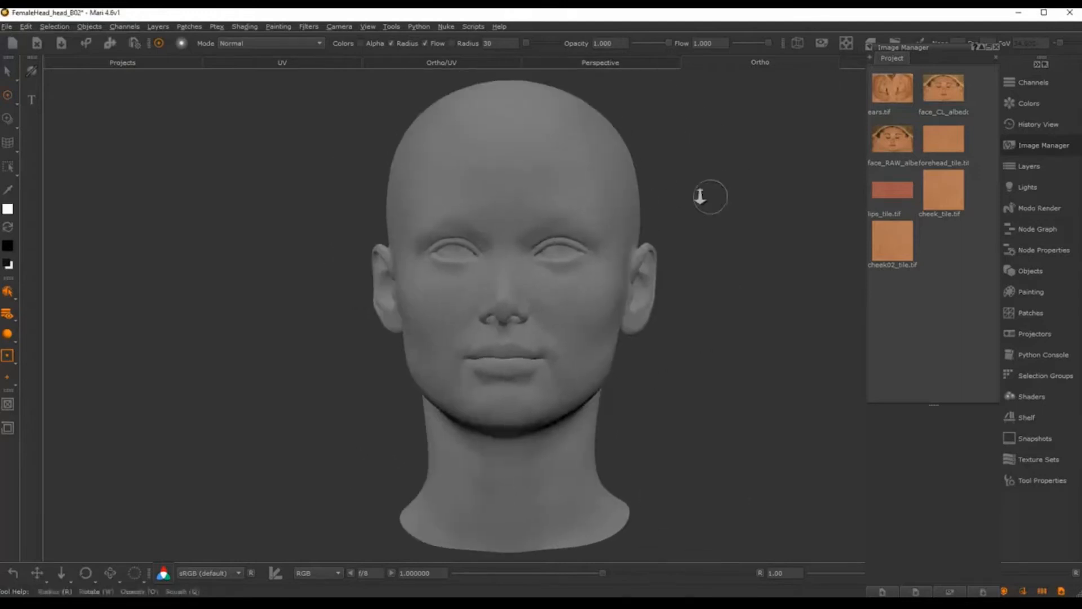
pyautogui.keyDown('alt'); pyautogui.moveTo(701, 198); pyautogui.dragTo(668, 202, button='right'); pyautogui.keyUp('alt')
pyautogui.moveTo(668, 201)
pyautogui.keyDown('alt'); pyautogui.mouseDown()
pyautogui.moveTo(684, 203)
pyautogui.moveTo(657, 202)
pyautogui.mouseUp(); pyautogui.keyUp('alt')
pyautogui.moveTo(606, 201)
pyautogui.keyDown('alt'); pyautogui.mouseDown()
pyautogui.moveTo(691, 210)
pyautogui.moveTo(816, 200)
pyautogui.moveTo(703, 222)
pyautogui.moveTo(772, 221)
pyautogui.moveTo(609, 241)
pyautogui.moveTo(647, 212)
pyautogui.moveTo(648, 193)
pyautogui.moveTo(693, 206)
pyautogui.moveTo(674, 200)
pyautogui.moveTo(663, 219)
pyautogui.mouseUp(); pyautogui.keyUp('alt')
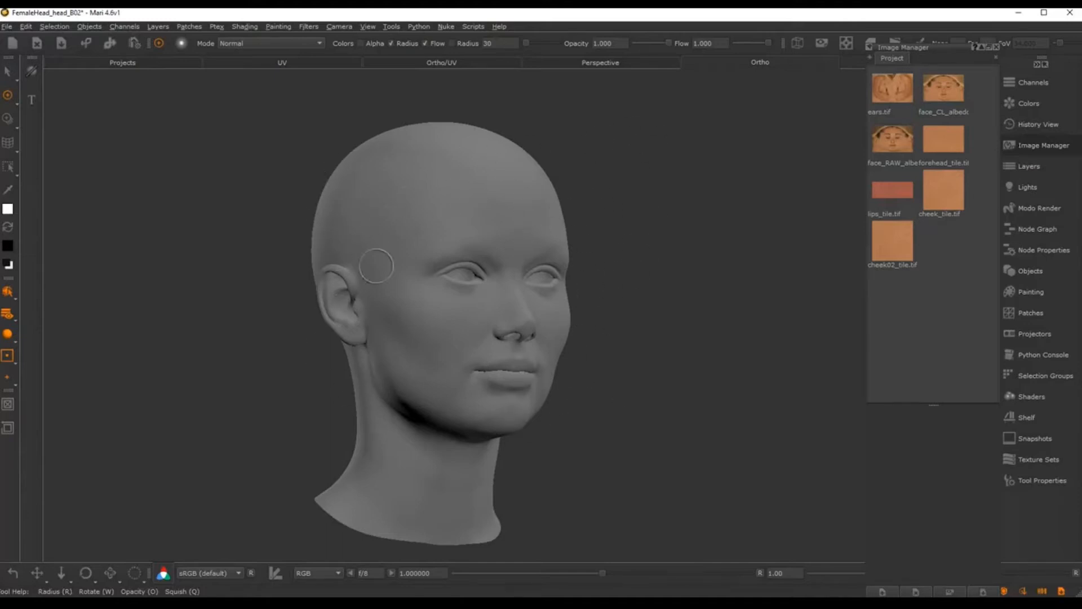
# Step: Orbit the head through frontal, underside and three-quarter views, ending on a side view
pyautogui.keyDown('alt'); pyautogui.moveTo(650, 306); pyautogui.dragTo(581, 327); pyautogui.keyUp('alt')
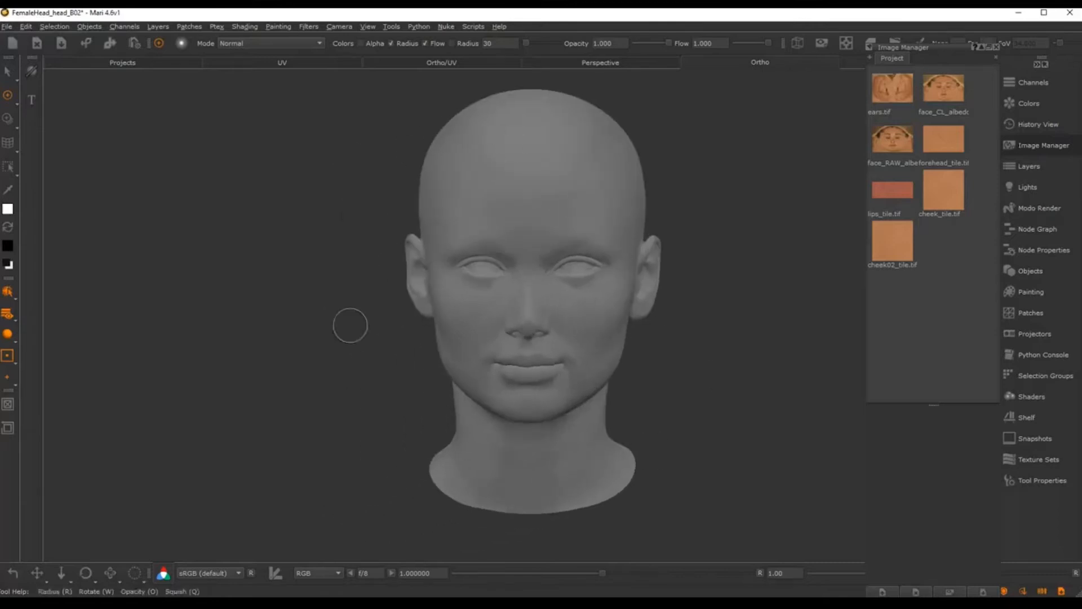
pyautogui.keyDown('alt'); pyautogui.moveTo(362, 338); pyautogui.dragTo(437, 318); pyautogui.keyUp('alt')
pyautogui.keyDown('alt'); pyautogui.moveTo(448, 318); pyautogui.dragTo(471, 306, button='middle'); pyautogui.keyUp('alt')
pyautogui.keyDown('alt'); pyautogui.moveTo(471, 307); pyautogui.dragTo(515, 326, button='right'); pyautogui.keyUp('alt')
pyautogui.keyDown('alt'); pyautogui.moveTo(491, 344); pyautogui.dragTo(569, 321); pyautogui.keyUp('alt')
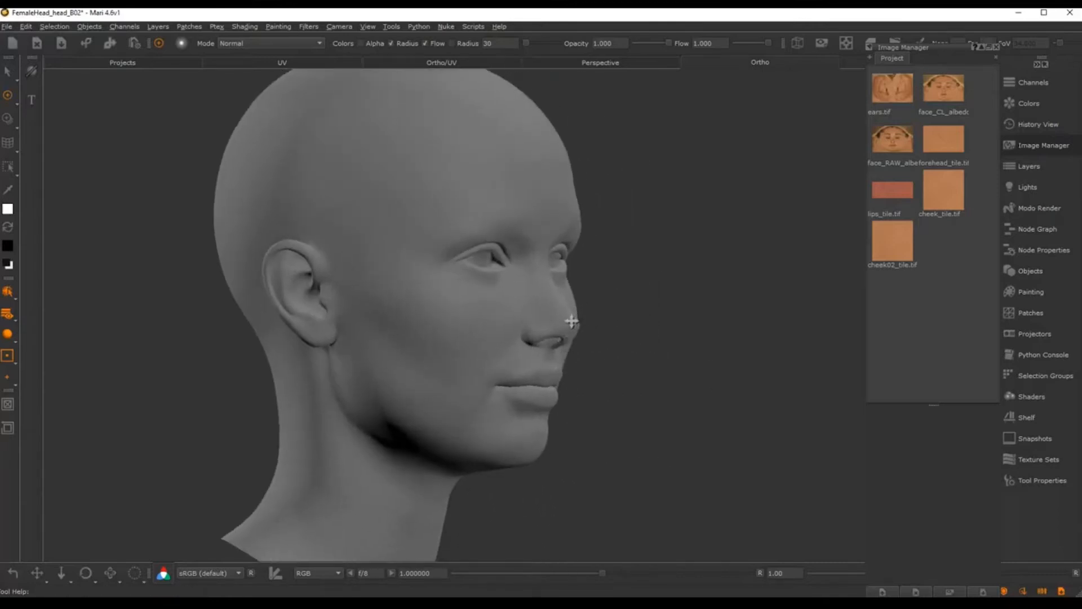
pyautogui.keyDown('alt'); pyautogui.moveTo(570, 321); pyautogui.dragTo(603, 318, button='right'); pyautogui.keyUp('alt')
pyautogui.keyDown('alt'); pyautogui.moveTo(631, 316); pyautogui.dragTo(526, 314); pyautogui.keyUp('alt')
pyautogui.keyDown('alt'); pyautogui.moveTo(527, 313); pyautogui.dragTo(494, 314, button='middle'); pyautogui.keyUp('alt')
pyautogui.keyDown('alt'); pyautogui.moveTo(642, 314); pyautogui.dragTo(611, 314, button='right'); pyautogui.keyUp('alt')
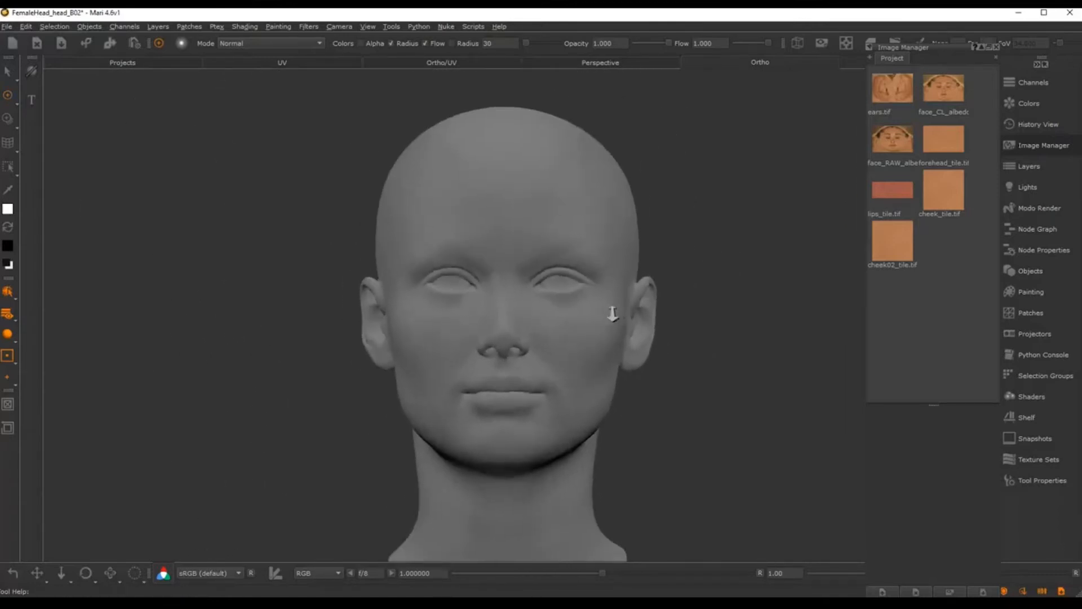
pyautogui.moveTo(611, 314)
pyautogui.keyDown('alt'); pyautogui.mouseDown()
pyautogui.moveTo(416, 308)
pyautogui.moveTo(519, 324)
pyautogui.moveTo(664, 322)
pyautogui.moveTo(595, 313)
pyautogui.mouseUp(); pyautogui.keyUp('alt')
pyautogui.keyDown('alt'); pyautogui.moveTo(575, 313); pyautogui.dragTo(518, 333, button='right'); pyautogui.keyUp('alt')
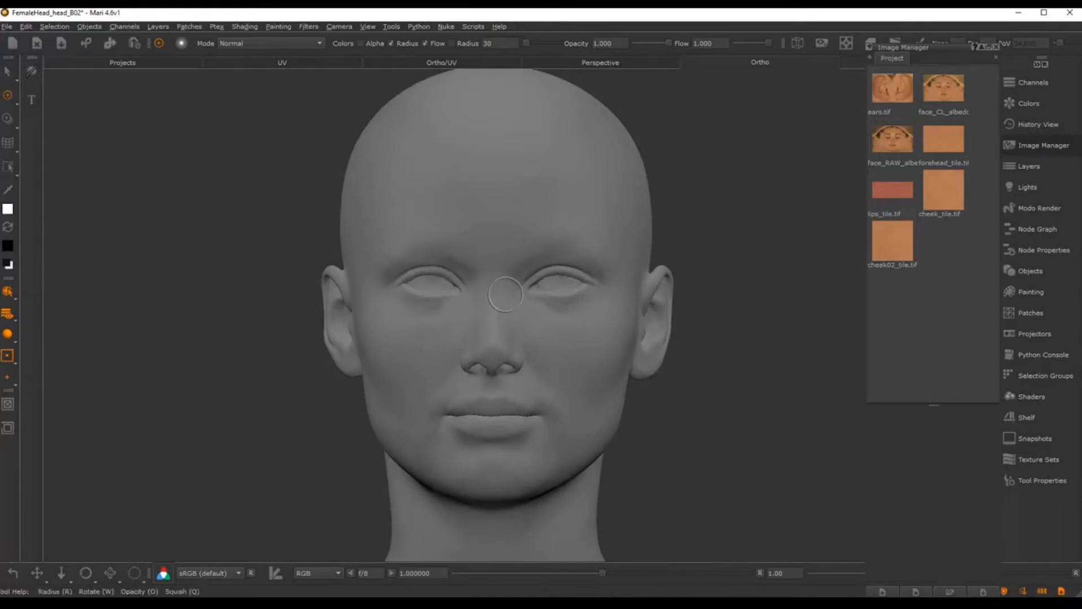
pyautogui.moveTo(599, 357)
pyautogui.keyDown('alt'); pyautogui.mouseDown()
pyautogui.moveTo(541, 374)
pyautogui.moveTo(628, 379)
pyautogui.moveTo(631, 340)
pyautogui.moveTo(618, 329)
pyautogui.mouseUp(); pyautogui.keyUp('alt')
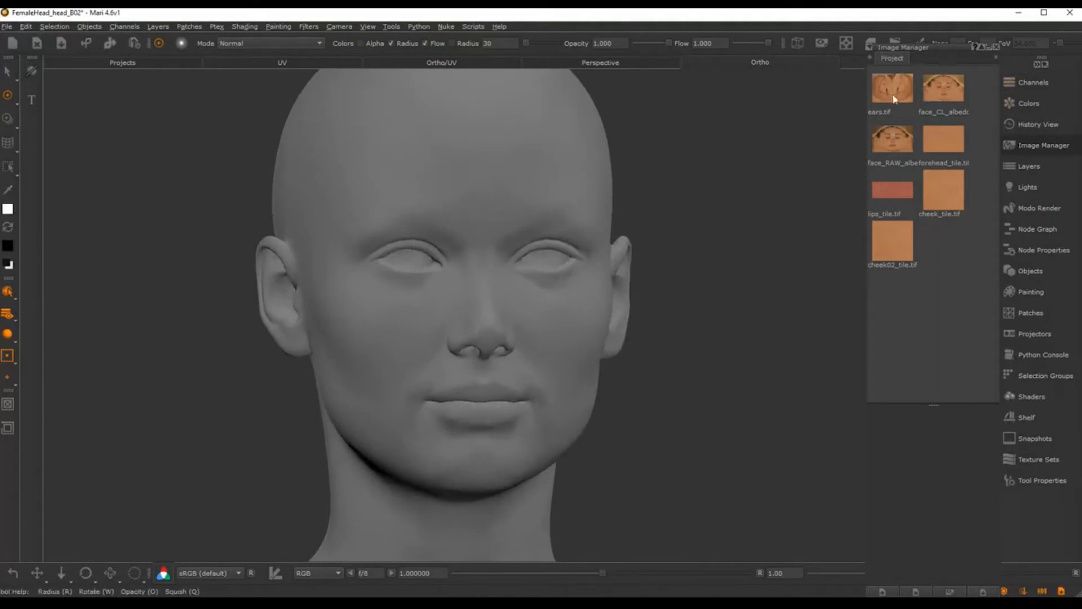
# Step: Preview face_CL_albedo.tif from the Image Manager, close the viewer, and bring up the Layers palette
pyautogui.click(945, 85)
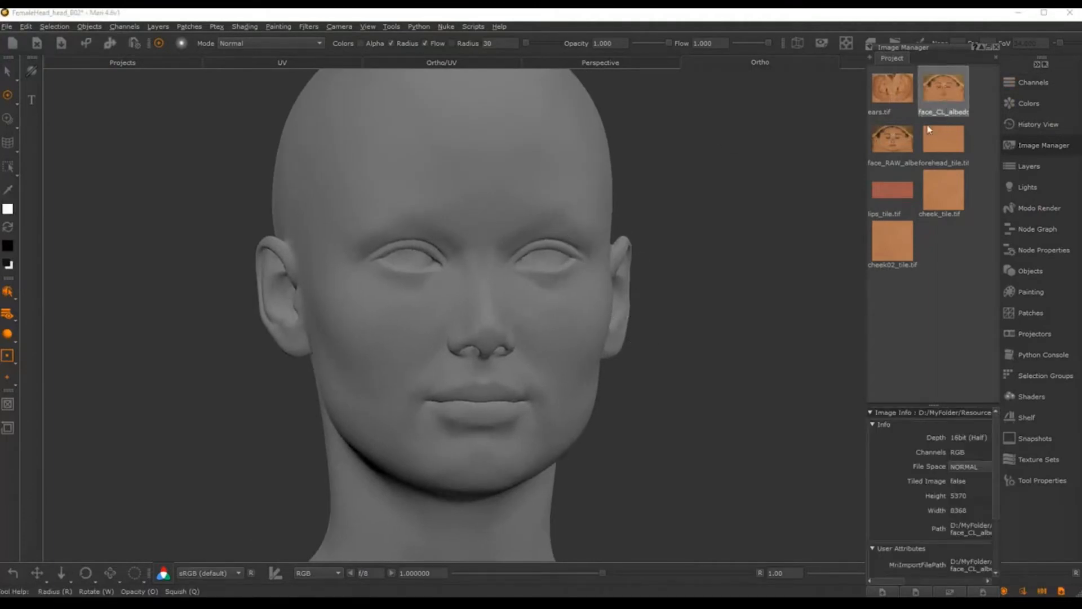
pyautogui.click(896, 167)
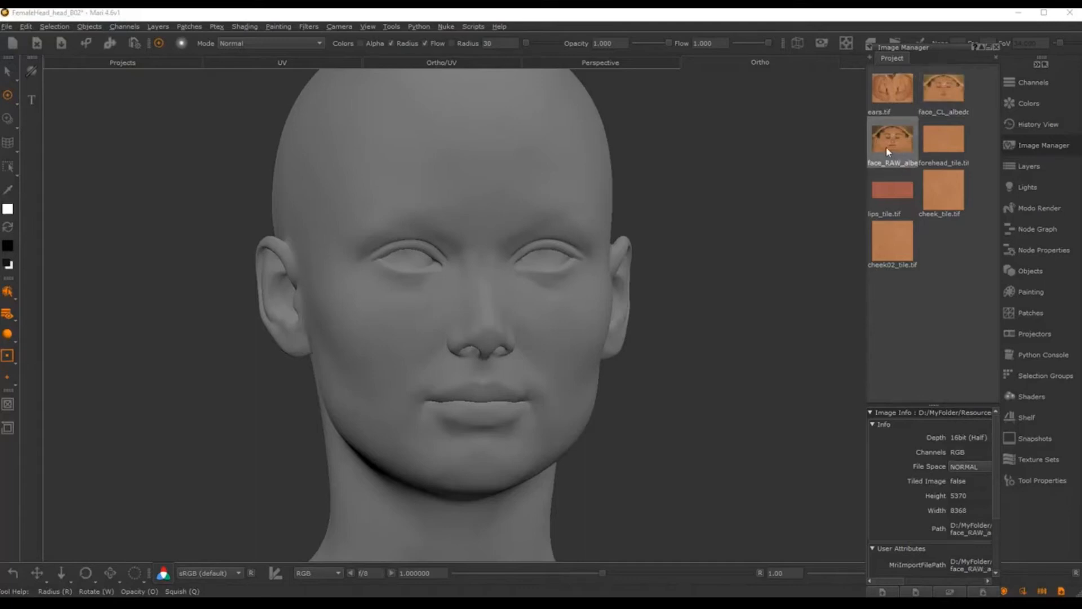
pyautogui.doubleClick(944, 93)
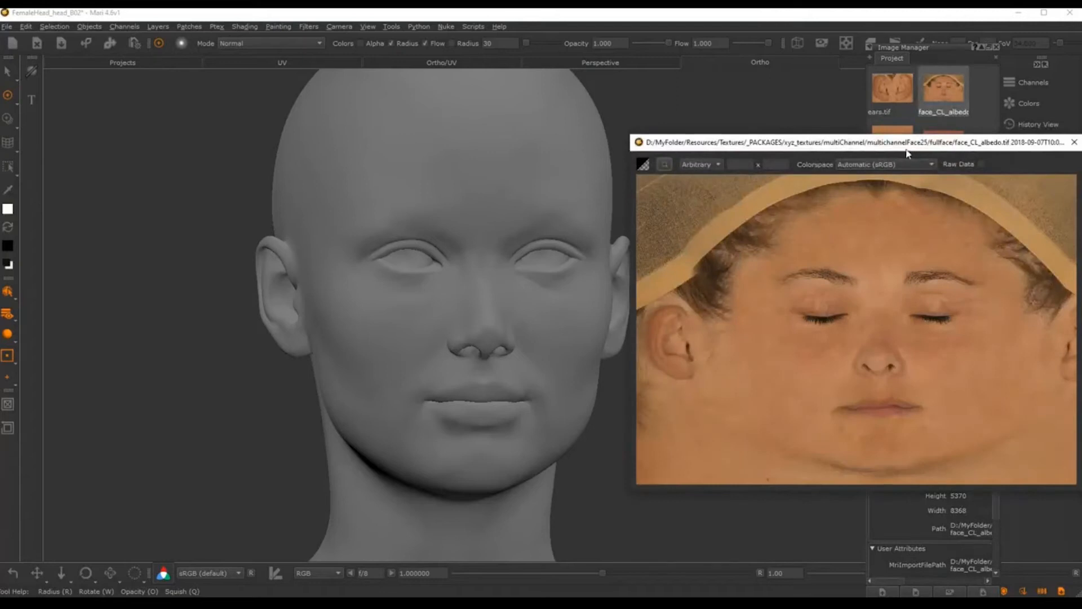
pyautogui.moveTo(907, 153); pyautogui.dragTo(736, 146)
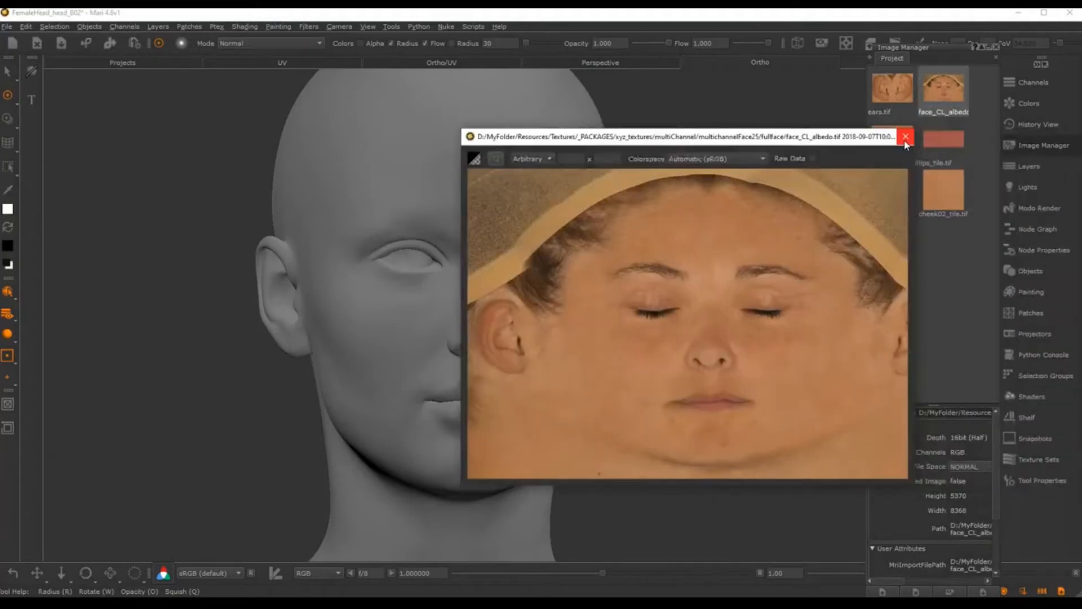
pyautogui.click(904, 137)
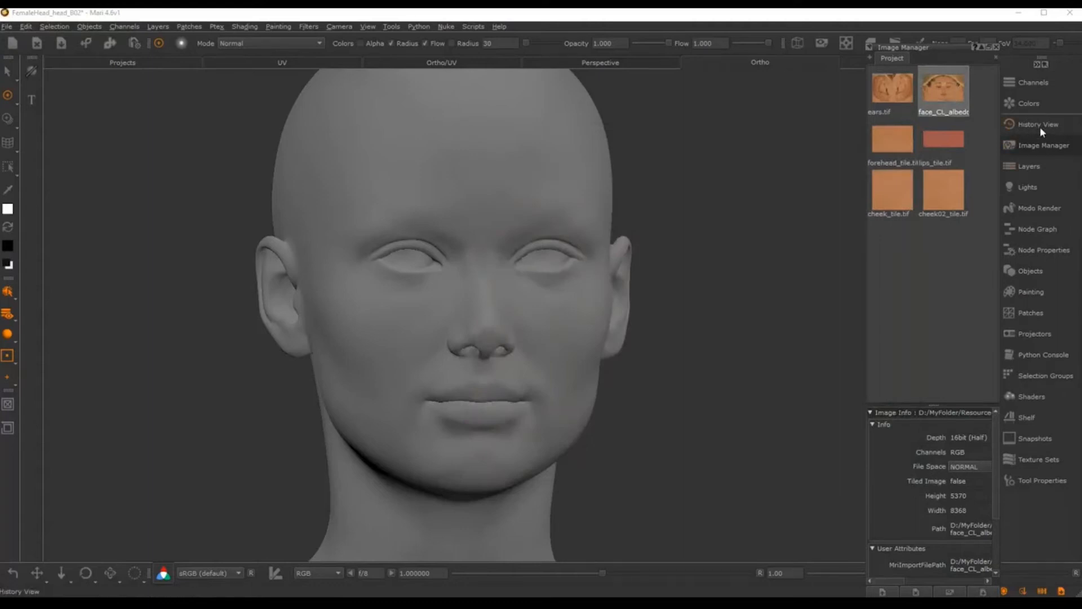
pyautogui.click(1027, 165)
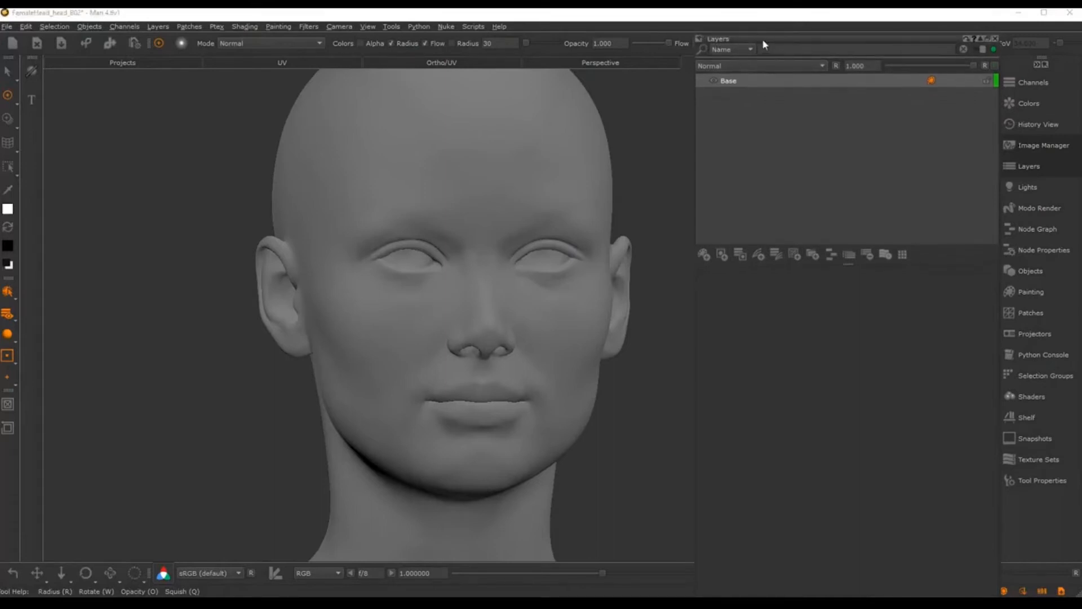
# Step: Dock the layer stack beside Image Manager and add a layer named faceFront_col above Base
pyautogui.moveTo(764, 44); pyautogui.dragTo(625, 39)
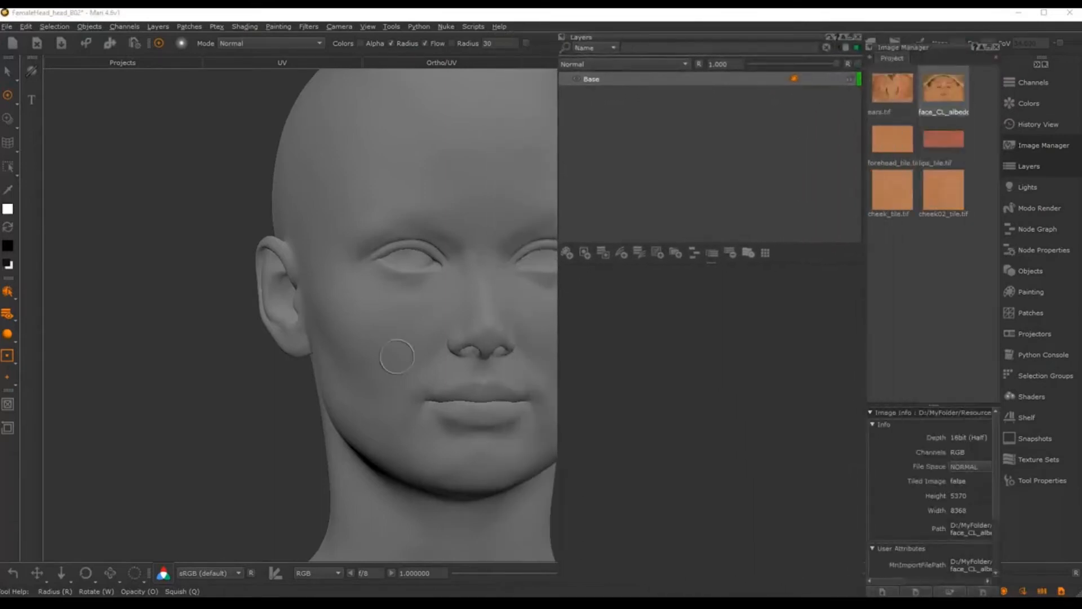
pyautogui.moveTo(349, 309)
pyautogui.keyDown('alt'); pyautogui.mouseDown()
pyautogui.moveTo(251, 314)
pyautogui.moveTo(347, 314)
pyautogui.mouseUp(); pyautogui.keyUp('alt')
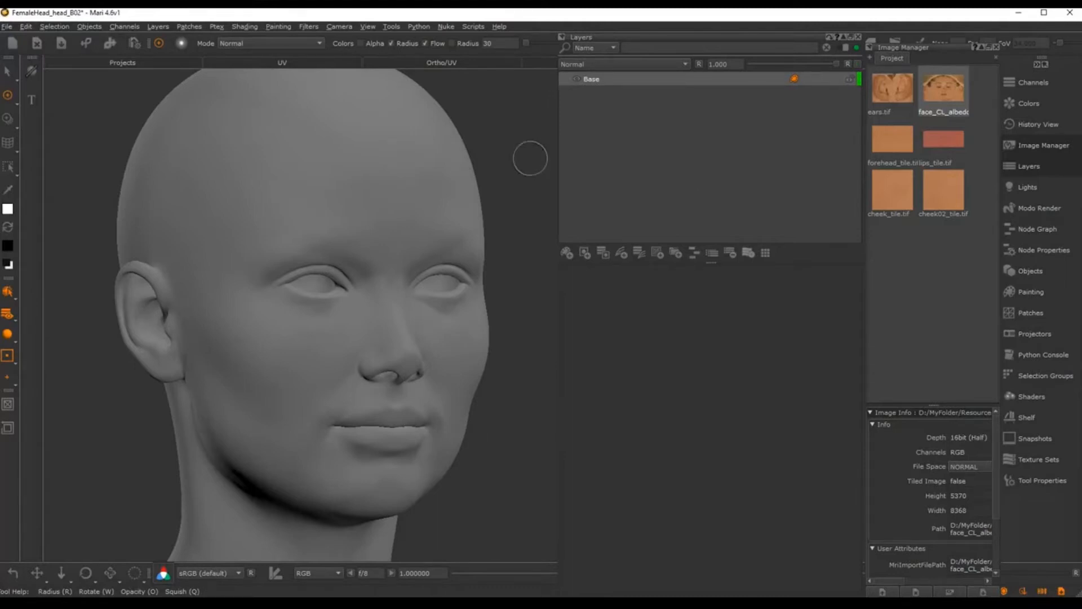
pyautogui.click(567, 254)
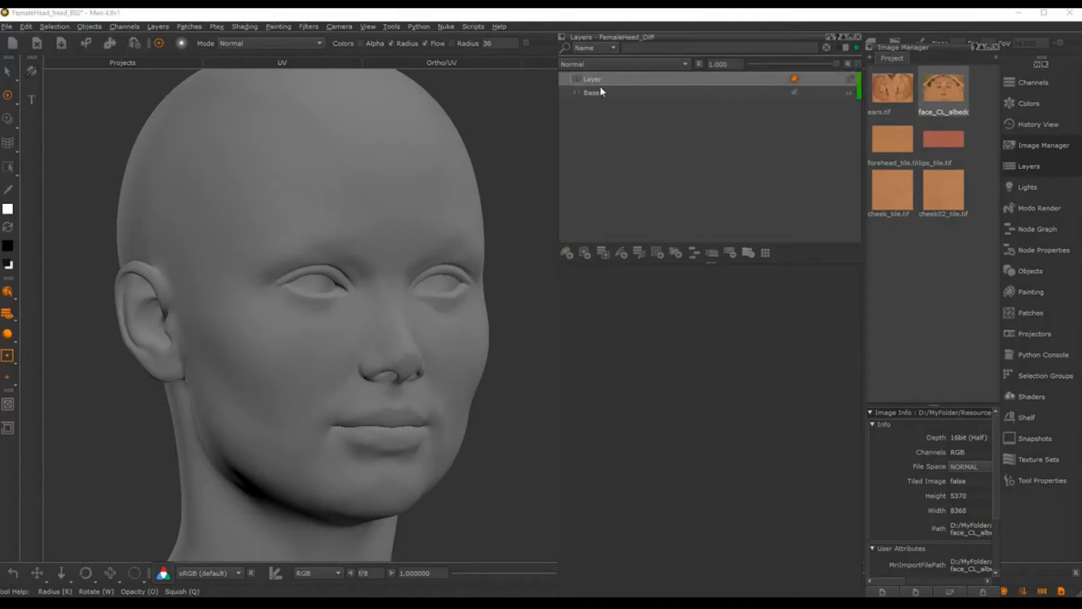
pyautogui.doubleClick(599, 81)
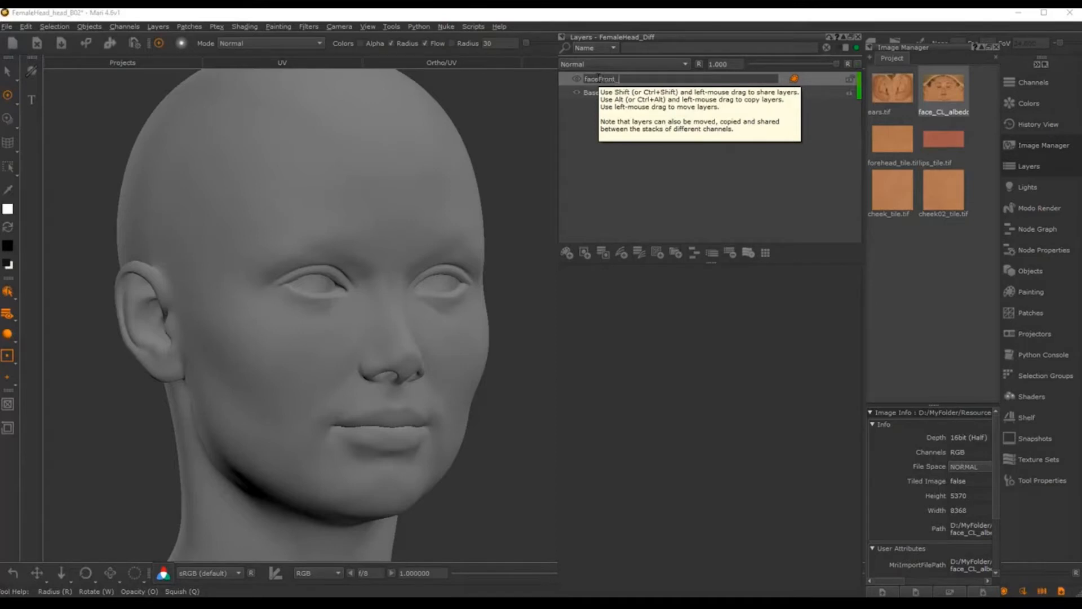
pyautogui.write('faceFront_col')
pyautogui.press('Return')
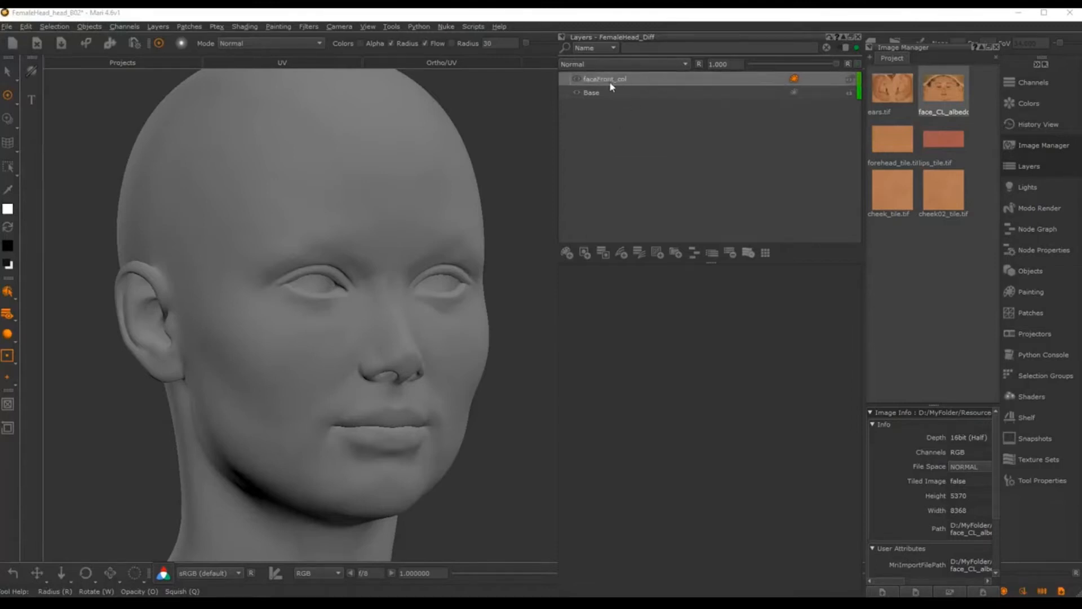
# Step: Close the layer stack and load face_CL_albedo as a paint-through image over the front-facing head
pyautogui.click(857, 35)
pyautogui.moveTo(944, 84); pyautogui.dragTo(474, 259)
pyautogui.keyDown('alt'); pyautogui.moveTo(471, 244); pyautogui.dragTo(494, 279, button='right'); pyautogui.keyUp('alt')
pyautogui.keyDown('alt'); pyautogui.moveTo(494, 279); pyautogui.dragTo(558, 280, button='middle'); pyautogui.keyUp('alt')
pyautogui.keyDown('alt'); pyautogui.moveTo(558, 280); pyautogui.dragTo(677, 289, button='right'); pyautogui.keyUp('alt')
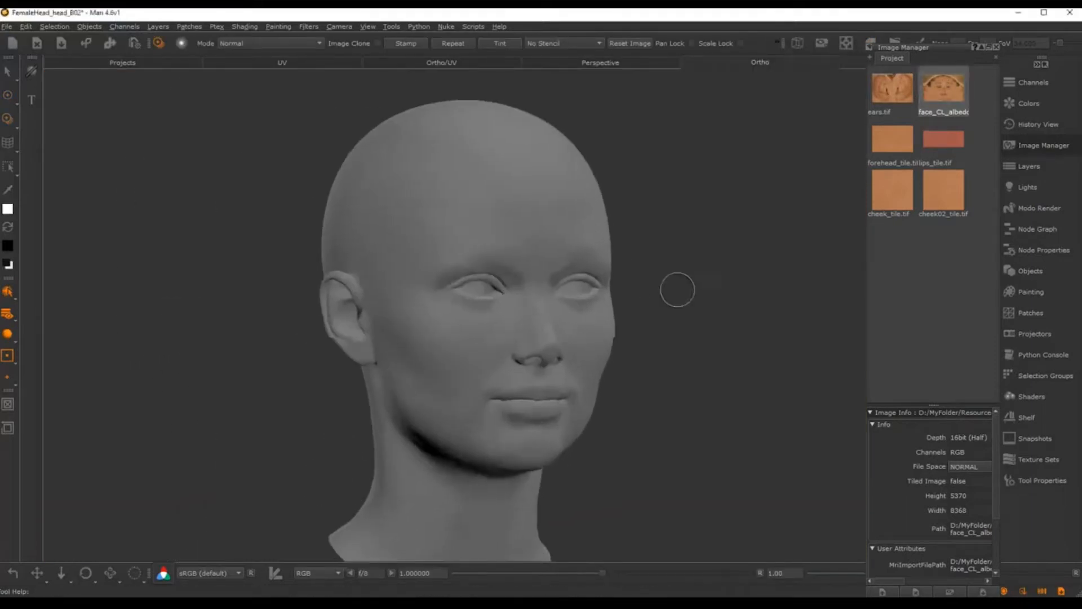
pyautogui.keyDown('alt'); pyautogui.moveTo(676, 289); pyautogui.dragTo(678, 262); pyautogui.keyUp('alt')
pyautogui.keyDown('alt'); pyautogui.moveTo(679, 262); pyautogui.dragTo(631, 253, button='middle'); pyautogui.keyUp('alt')
pyautogui.keyDown('alt'); pyautogui.moveTo(631, 253); pyautogui.dragTo(698, 259, button='right'); pyautogui.keyUp('alt')
pyautogui.keyDown('alt'); pyautogui.moveTo(698, 259); pyautogui.dragTo(702, 258); pyautogui.keyUp('alt')
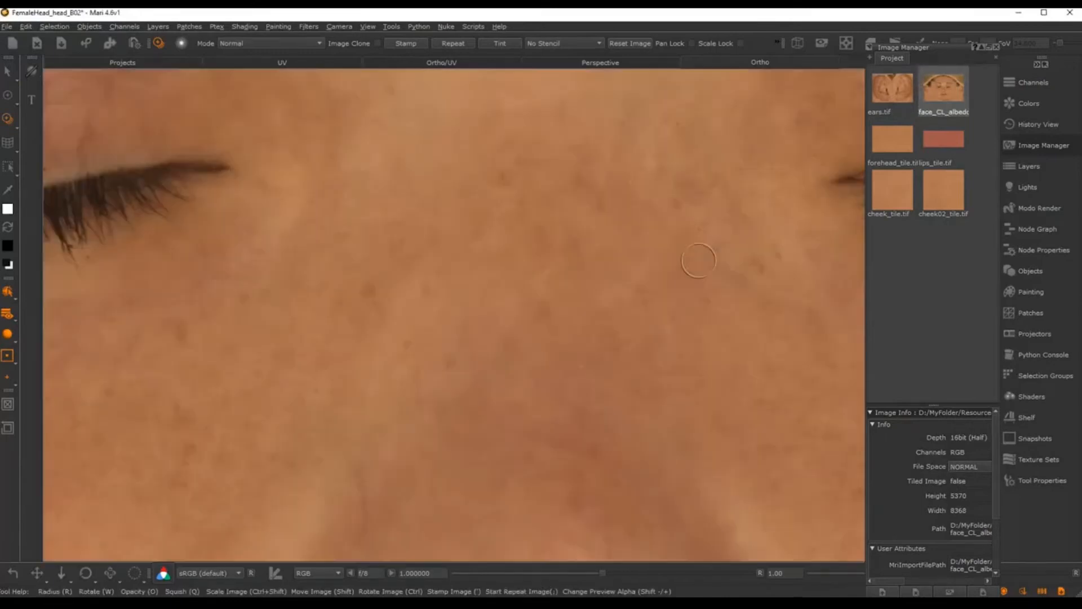
# Step: Shrink the paint-through face image and zoom in on the nose, mouth and eyes
pyautogui.keyDown('ctrl'); pyautogui.keyDown('shift'); pyautogui.moveTo(580, 304); pyautogui.dragTo(246, 254); pyautogui.keyUp('shift'); pyautogui.keyUp('ctrl')
pyautogui.moveTo(551, 280)
pyautogui.keyDown('ctrl'); pyautogui.keyDown('shift'); pyautogui.mouseDown()
pyautogui.moveTo(511, 295)
pyautogui.moveTo(353, 273)
pyautogui.moveTo(447, 296)
pyautogui.mouseUp(); pyautogui.keyUp('shift'); pyautogui.keyUp('ctrl')
pyautogui.keyDown('alt'); pyautogui.moveTo(567, 307); pyautogui.dragTo(539, 328, button='middle'); pyautogui.keyUp('alt')
pyautogui.keyDown('alt'); pyautogui.moveTo(539, 328); pyautogui.dragTo(606, 324, button='right'); pyautogui.keyUp('alt')
pyautogui.keyDown('alt'); pyautogui.moveTo(539, 328); pyautogui.dragTo(580, 253, button='middle'); pyautogui.keyUp('alt')
pyautogui.keyDown('alt'); pyautogui.moveTo(580, 254); pyautogui.dragTo(570, 205, button='right'); pyautogui.keyUp('alt')
pyautogui.keyDown('alt'); pyautogui.moveTo(570, 205); pyautogui.dragTo(558, 276, button='middle'); pyautogui.keyUp('alt')
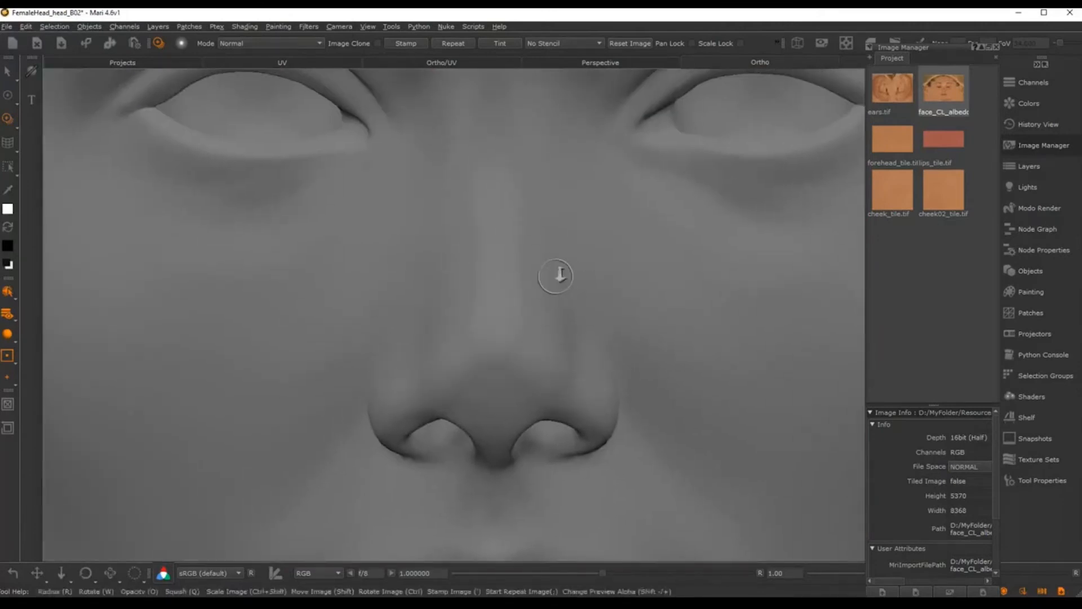
pyautogui.keyDown('alt'); pyautogui.moveTo(558, 275); pyautogui.dragTo(542, 264, button='right'); pyautogui.keyUp('alt')
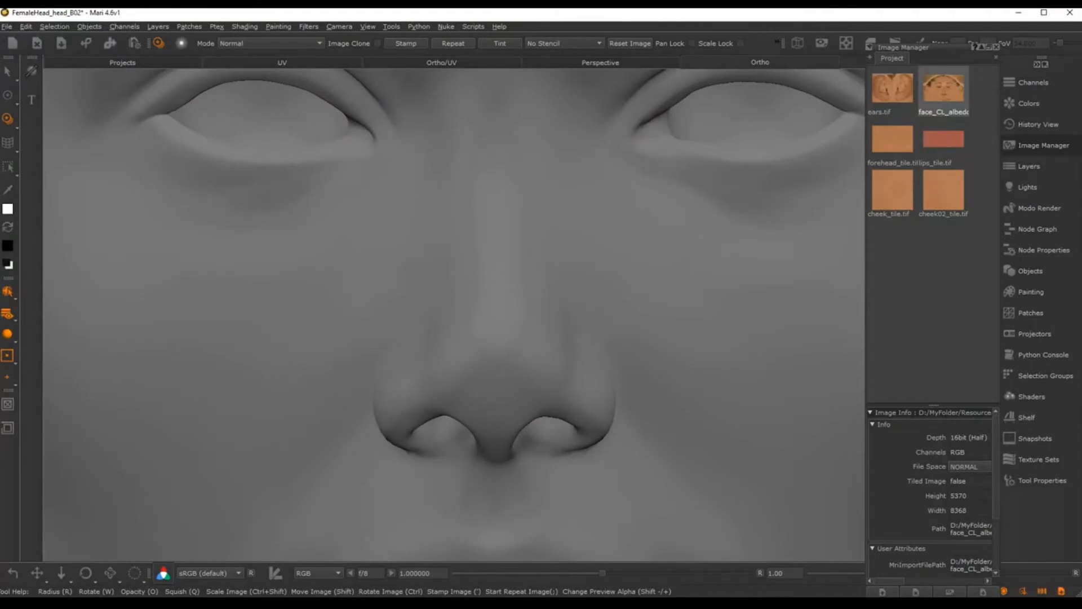
# Step: Pan and zoom around the face, checking the chin, nose and left eye against the photo
pyautogui.moveTo(648, 264)
pyautogui.keyDown('alt'); pyautogui.mouseDown(button='right')
pyautogui.moveTo(509, 269)
pyautogui.moveTo(588, 313)
pyautogui.mouseUp(button='right'); pyautogui.keyUp('alt')
pyautogui.keyDown('alt'); pyautogui.moveTo(588, 314); pyautogui.dragTo(546, 289, button='middle'); pyautogui.keyUp('alt')
pyautogui.keyDown('alt'); pyautogui.moveTo(545, 289); pyautogui.dragTo(553, 295, button='right'); pyautogui.keyUp('alt')
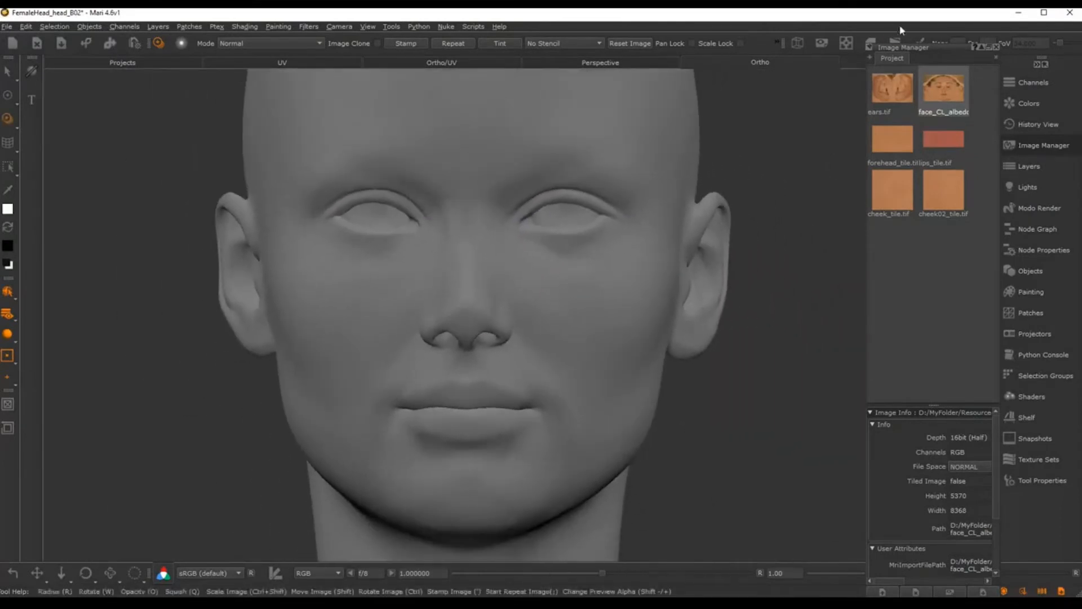
pyautogui.keyDown('alt'); pyautogui.moveTo(549, 250); pyautogui.dragTo(583, 241, button='middle'); pyautogui.keyUp('alt')
pyautogui.moveTo(521, 250)
pyautogui.keyDown('alt'); pyautogui.mouseDown(button='right')
pyautogui.moveTo(548, 259)
pyautogui.moveTo(526, 268)
pyautogui.mouseUp(button='right'); pyautogui.keyUp('alt')
pyautogui.keyDown('alt'); pyautogui.moveTo(571, 262); pyautogui.dragTo(522, 269, button='middle'); pyautogui.keyUp('alt')
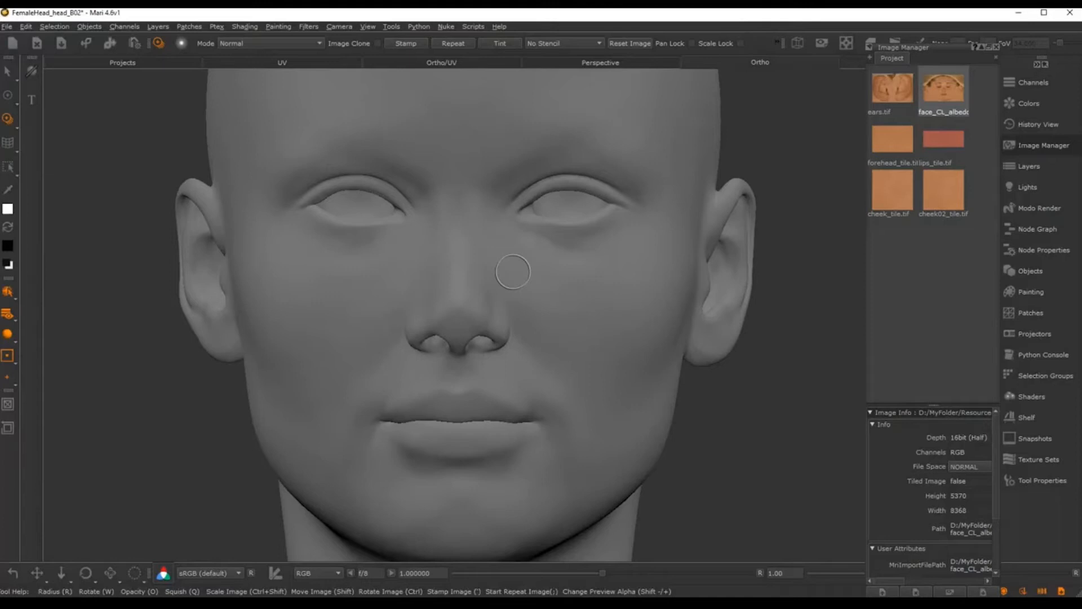
pyautogui.moveTo(449, 271)
pyautogui.keyDown('alt'); pyautogui.mouseDown(button='right')
pyautogui.moveTo(445, 241)
pyautogui.moveTo(495, 241)
pyautogui.moveTo(324, 274)
pyautogui.mouseUp(button='right'); pyautogui.keyUp('alt')
pyautogui.keyDown('alt'); pyautogui.moveTo(545, 295); pyautogui.dragTo(548, 289, button='middle'); pyautogui.keyUp('alt')
pyautogui.moveTo(548, 289)
pyautogui.keyDown('alt'); pyautogui.mouseDown(button='right')
pyautogui.moveTo(528, 285)
pyautogui.moveTo(562, 290)
pyautogui.moveTo(550, 297)
pyautogui.mouseUp(button='right'); pyautogui.keyUp('alt')
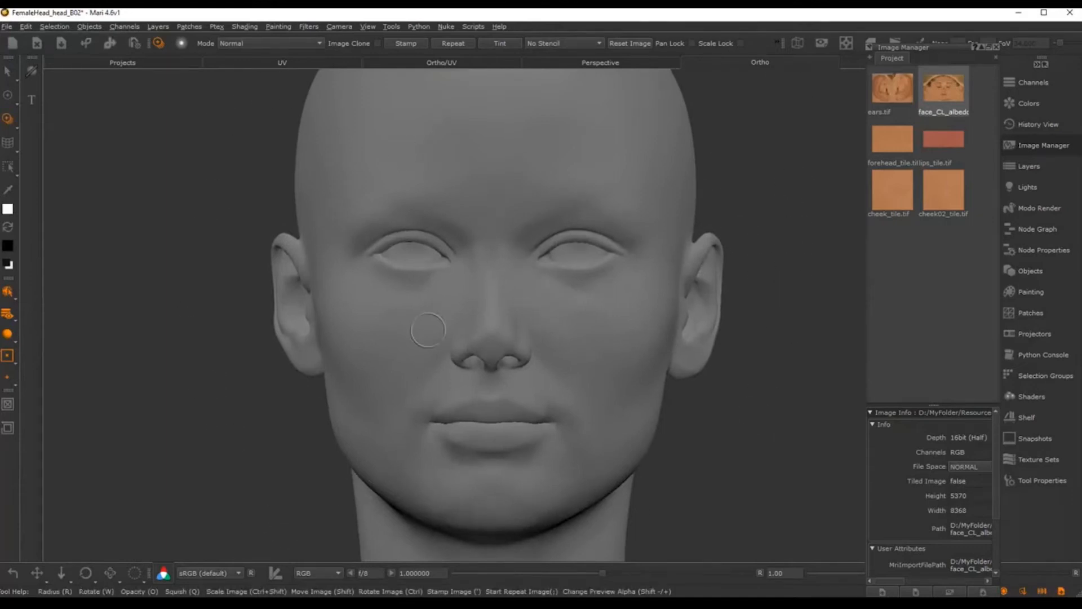
pyautogui.keyDown('alt'); pyautogui.moveTo(399, 310); pyautogui.dragTo(483, 336, button='right'); pyautogui.keyUp('alt')
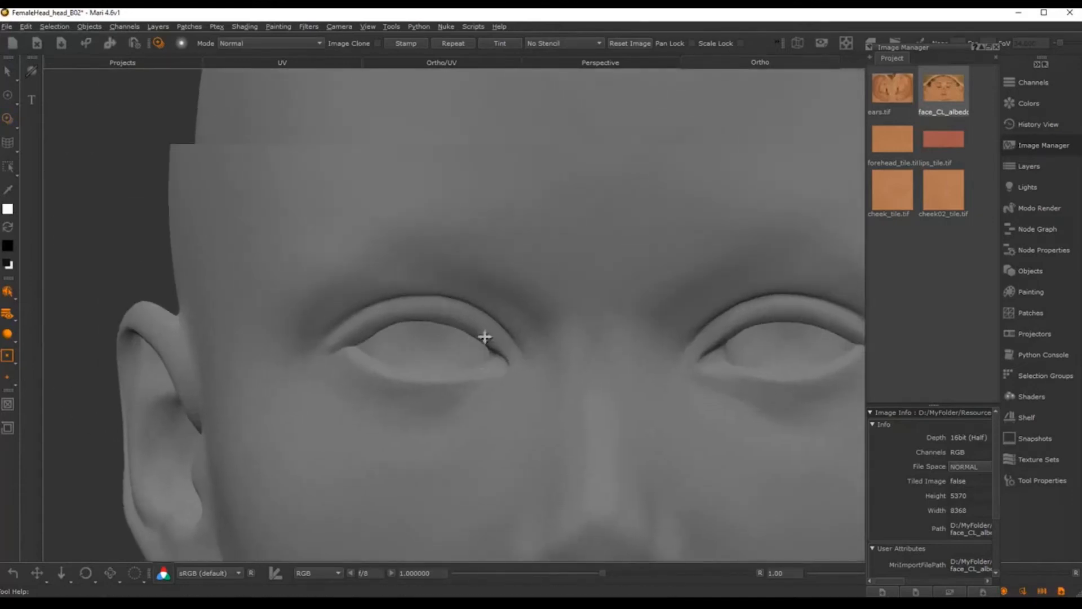
pyautogui.keyDown('alt'); pyautogui.moveTo(483, 336); pyautogui.dragTo(497, 312, button='middle'); pyautogui.keyUp('alt')
pyautogui.keyDown('alt'); pyautogui.moveTo(498, 312); pyautogui.dragTo(428, 333, button='right'); pyautogui.keyUp('alt')
# Step: Reframe the whole head facing front and shift the paint-through image up and left
pyautogui.keyDown('alt'); pyautogui.moveTo(625, 340); pyautogui.dragTo(560, 416, button='right'); pyautogui.keyUp('alt')
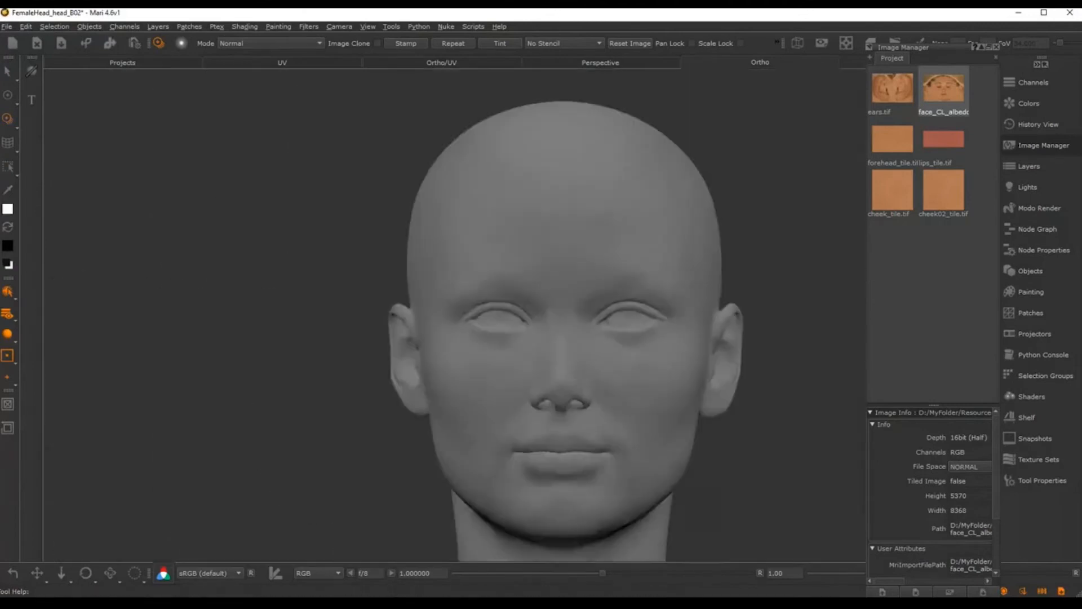
pyautogui.keyDown('alt'); pyautogui.moveTo(560, 415); pyautogui.dragTo(458, 365, button='middle'); pyautogui.keyUp('alt')
pyautogui.keyDown('alt'); pyautogui.moveTo(458, 365); pyautogui.dragTo(519, 293, button='right'); pyautogui.keyUp('alt')
pyautogui.keyDown('alt'); pyautogui.moveTo(519, 292); pyautogui.dragTo(581, 278, button='middle'); pyautogui.keyUp('alt')
pyautogui.keyDown('alt'); pyautogui.moveTo(582, 277); pyautogui.dragTo(569, 277, button='right'); pyautogui.keyUp('alt')
pyautogui.keyDown('alt'); pyautogui.moveTo(569, 278); pyautogui.dragTo(555, 280, button='middle'); pyautogui.keyUp('alt')
pyautogui.keyDown('alt'); pyautogui.moveTo(556, 280); pyautogui.dragTo(556, 284, button='right'); pyautogui.keyUp('alt')
pyautogui.keyDown('alt'); pyautogui.moveTo(556, 284); pyautogui.dragTo(567, 288, button='middle'); pyautogui.keyUp('alt')
pyautogui.keyDown('alt'); pyautogui.moveTo(567, 288); pyautogui.dragTo(570, 289, button='right'); pyautogui.keyUp('alt')
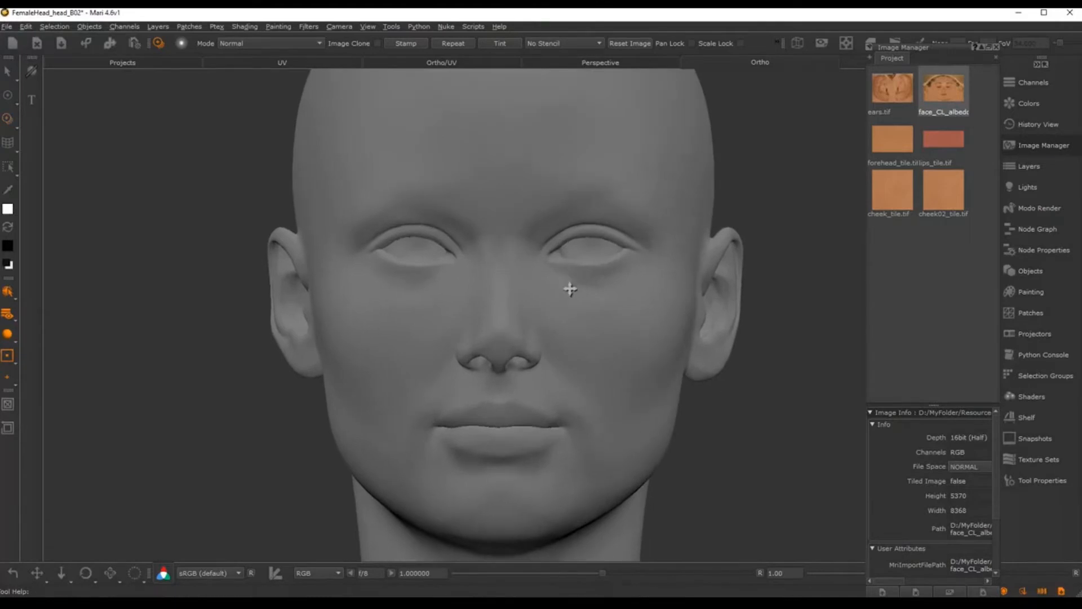
pyautogui.keyDown('alt'); pyautogui.moveTo(569, 290); pyautogui.dragTo(563, 289, button='middle'); pyautogui.keyUp('alt')
pyautogui.keyDown('alt'); pyautogui.moveTo(563, 289); pyautogui.dragTo(560, 288, button='right'); pyautogui.keyUp('alt')
pyautogui.keyDown('alt'); pyautogui.moveTo(560, 288); pyautogui.dragTo(566, 283, button='middle'); pyautogui.keyUp('alt')
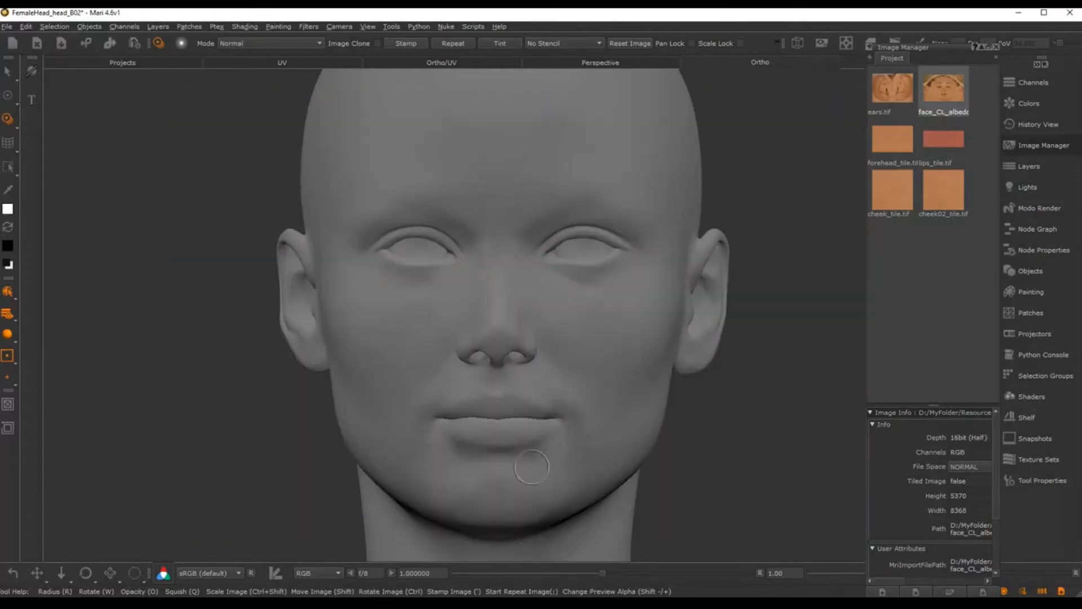
pyautogui.moveTo(504, 435)
pyautogui.keyDown('alt'); pyautogui.mouseDown(button='middle')
pyautogui.moveTo(524, 430)
pyautogui.moveTo(500, 445)
pyautogui.mouseUp(button='middle'); pyautogui.keyUp('alt')
pyautogui.keyDown('alt'); pyautogui.moveTo(500, 445); pyautogui.dragTo(506, 446, button='right'); pyautogui.keyUp('alt')
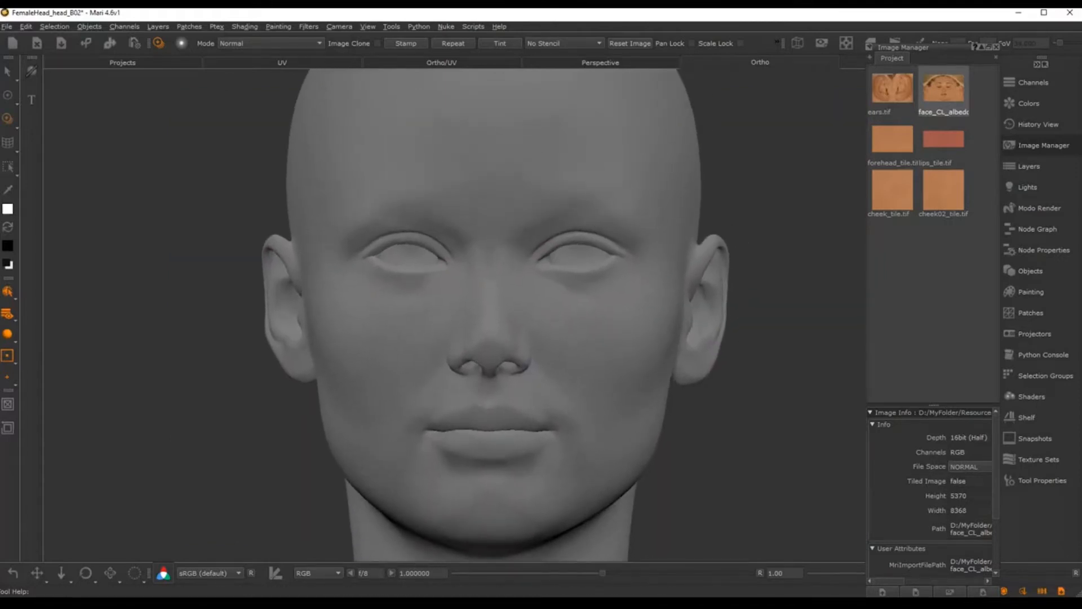
pyautogui.keyDown('alt'); pyautogui.moveTo(529, 452); pyautogui.dragTo(517, 452, button='middle'); pyautogui.keyUp('alt')
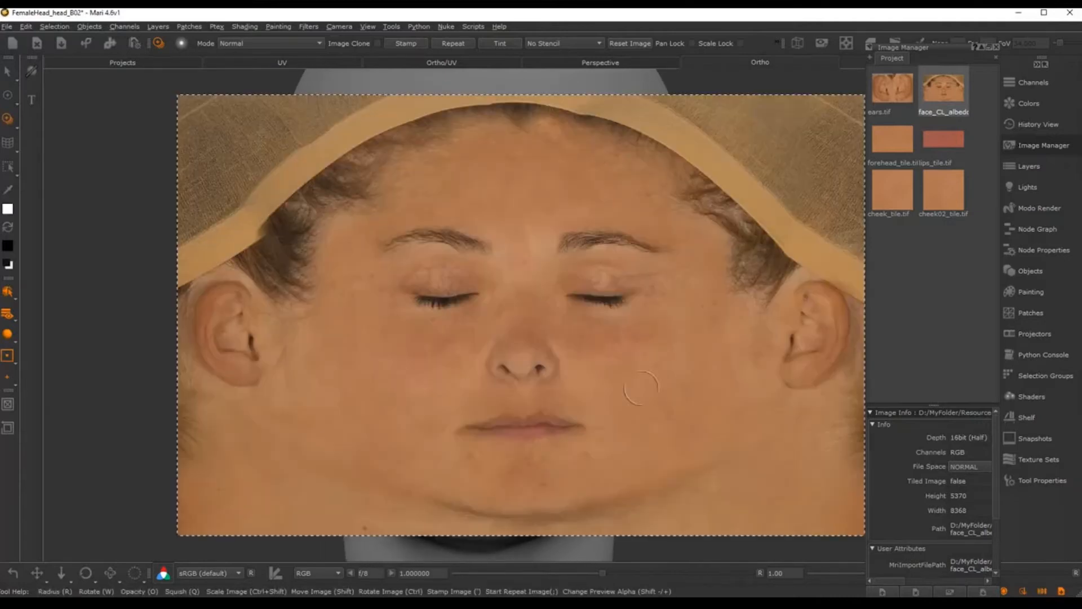
pyautogui.keyDown('shift'); pyautogui.moveTo(604, 363); pyautogui.dragTo(548, 366); pyautogui.keyUp('shift')
# Step: Make the face photo semi-transparent and scale it to cover the whole head, ears included
pyautogui.click(997, 48)
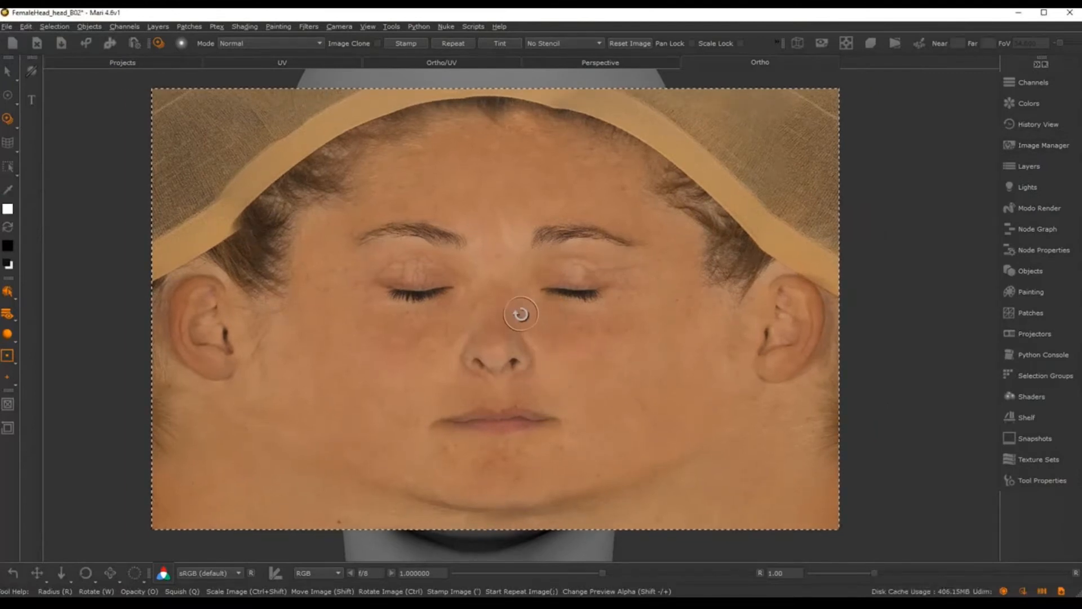
pyautogui.moveTo(517, 312)
pyautogui.keyDown('ctrl'); pyautogui.keyDown('shift'); pyautogui.mouseDown()
pyautogui.moveTo(727, 316)
pyautogui.moveTo(309, 337)
pyautogui.moveTo(555, 307)
pyautogui.moveTo(535, 316)
pyautogui.moveTo(569, 312)
pyautogui.moveTo(529, 316)
pyautogui.moveTo(587, 319)
pyautogui.moveTo(502, 338)
pyautogui.moveTo(526, 330)
pyautogui.mouseUp(); pyautogui.keyUp('shift'); pyautogui.keyUp('ctrl')
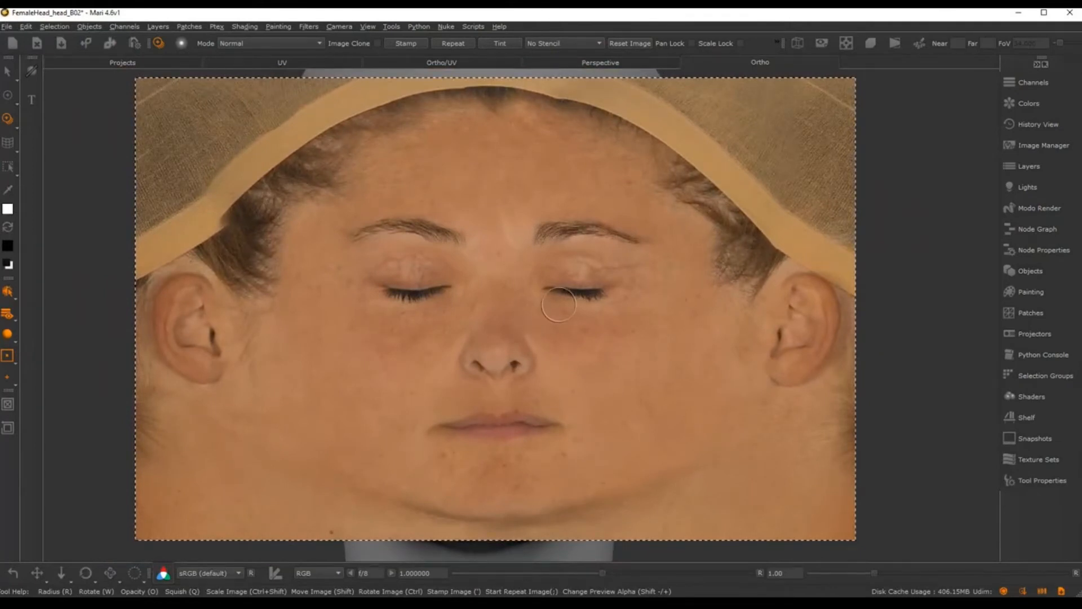
pyautogui.hotkey('shift', '-')
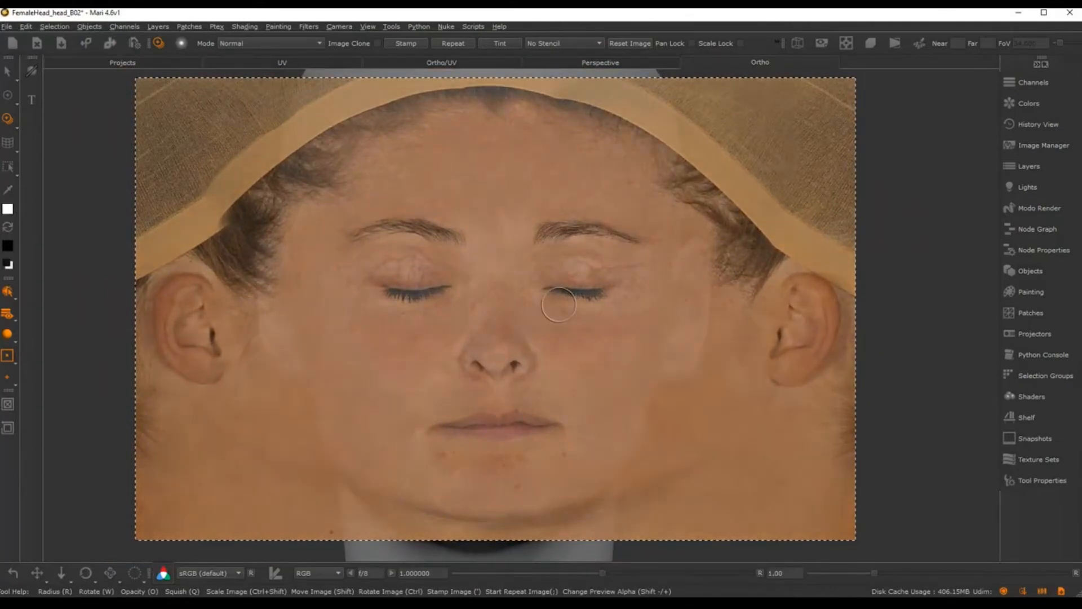
pyautogui.hotkey('shift', '-')
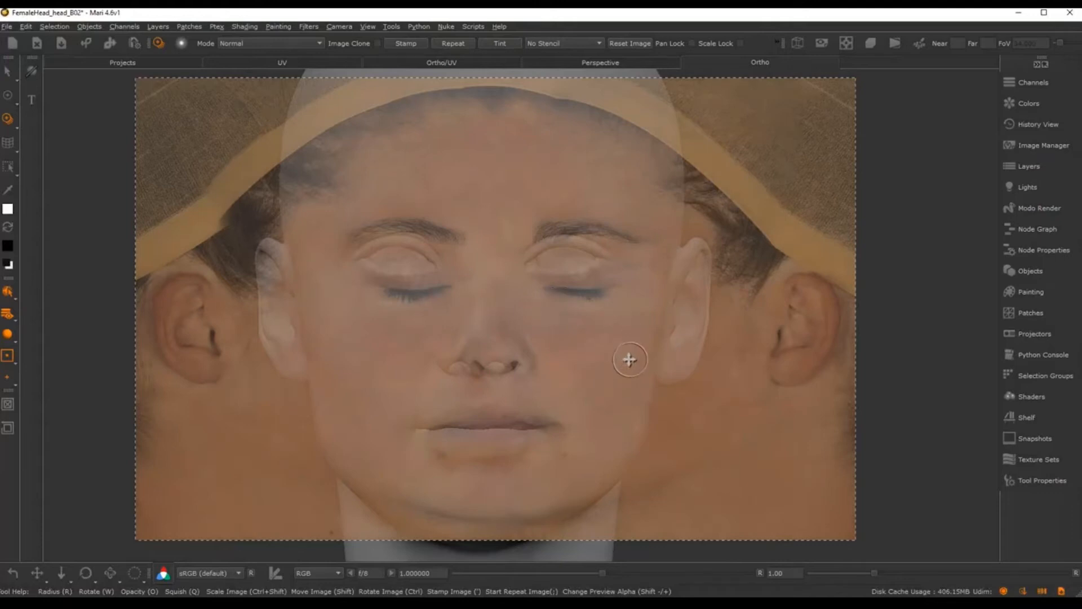
pyautogui.keyDown('shift'); pyautogui.moveTo(625, 357); pyautogui.dragTo(611, 366); pyautogui.keyUp('shift')
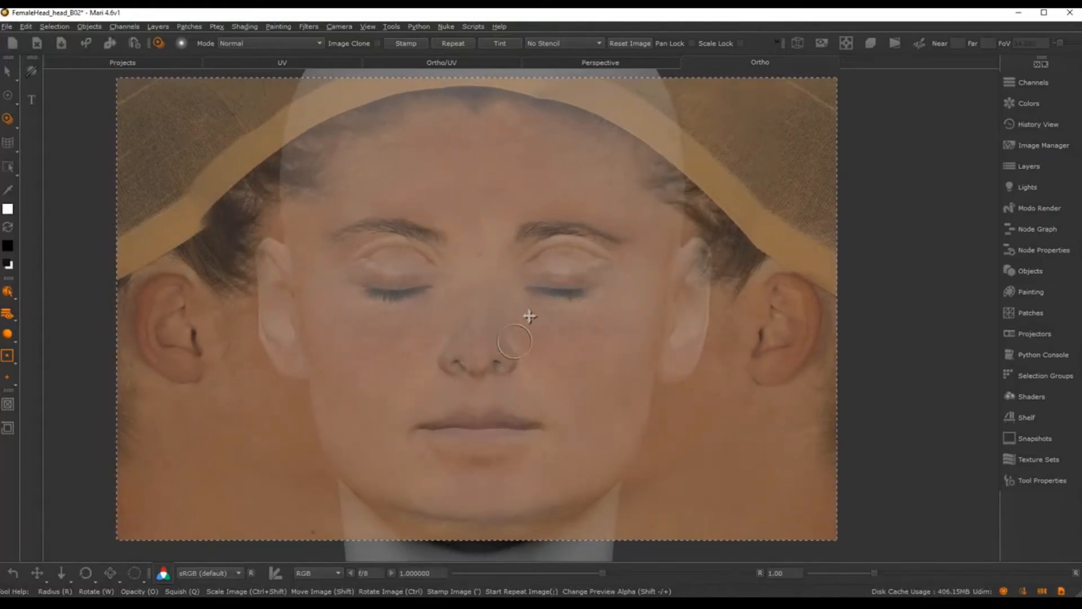
pyautogui.moveTo(586, 348)
pyautogui.keyDown('ctrl'); pyautogui.keyDown('shift'); pyautogui.mouseDown()
pyautogui.moveTo(564, 335)
pyautogui.moveTo(613, 362)
pyautogui.moveTo(573, 365)
pyautogui.moveTo(585, 370)
pyautogui.moveTo(574, 356)
pyautogui.moveTo(585, 374)
pyautogui.moveTo(563, 379)
pyautogui.mouseUp(); pyautogui.keyUp('shift'); pyautogui.keyUp('ctrl')
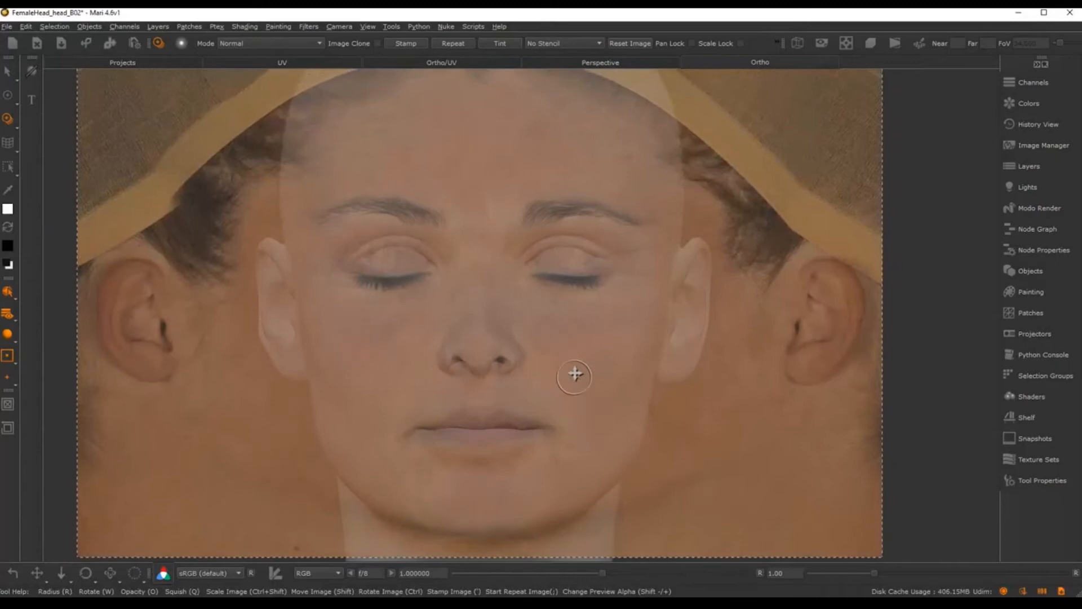
pyautogui.keyDown('ctrl'); pyautogui.keyDown('shift'); pyautogui.moveTo(577, 382); pyautogui.dragTo(576, 375); pyautogui.keyUp('shift'); pyautogui.keyUp('ctrl')
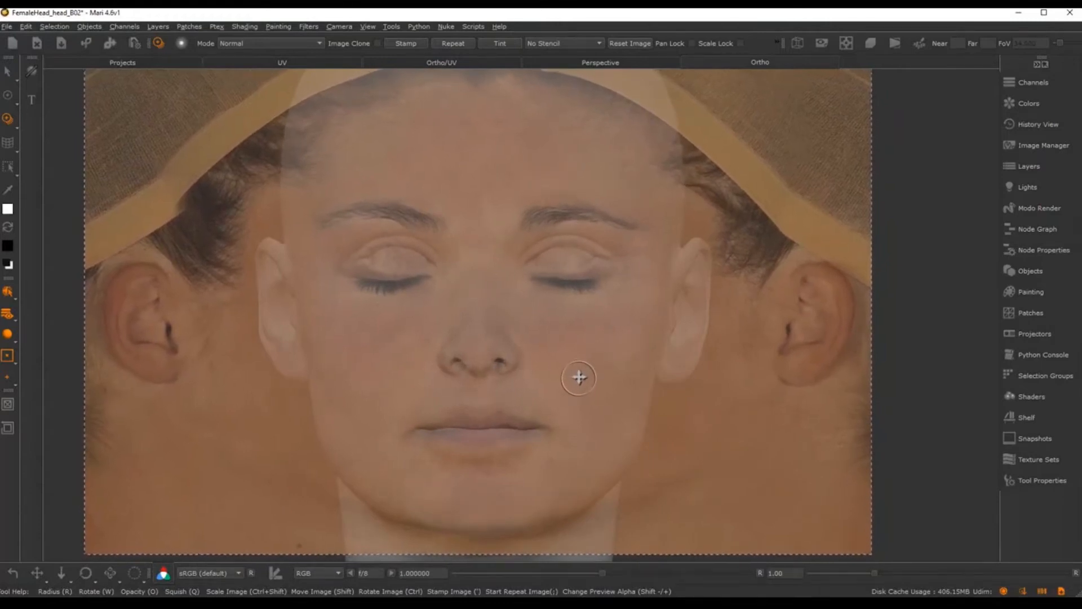
pyautogui.press('space')
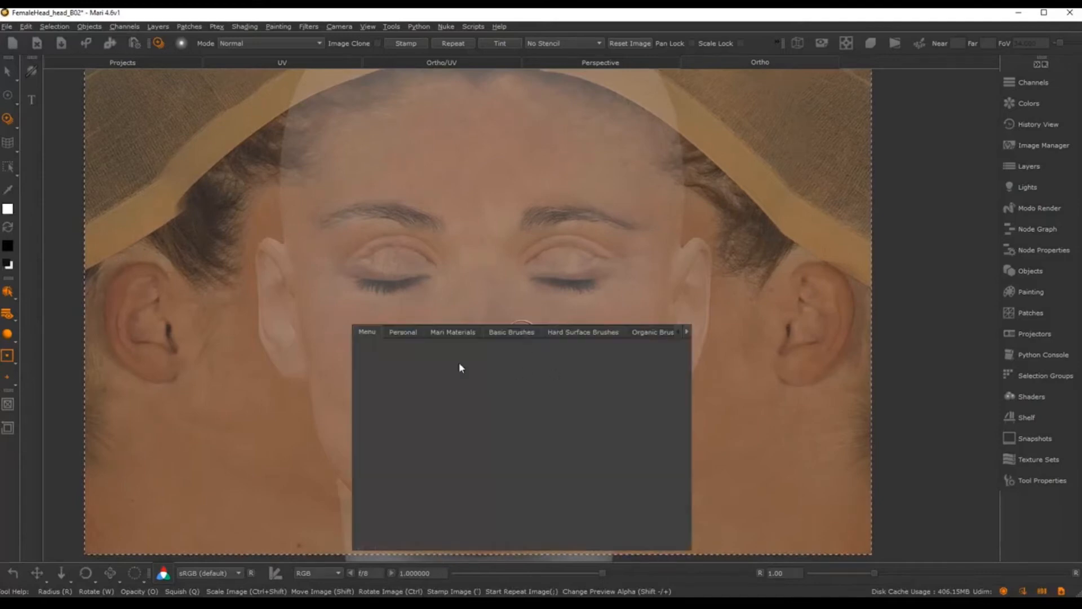
# Step: Choose a brush from the Basic Brushes shelf and select the head mesh for painting
pyautogui.click(511, 332)
pyautogui.click(627, 417)
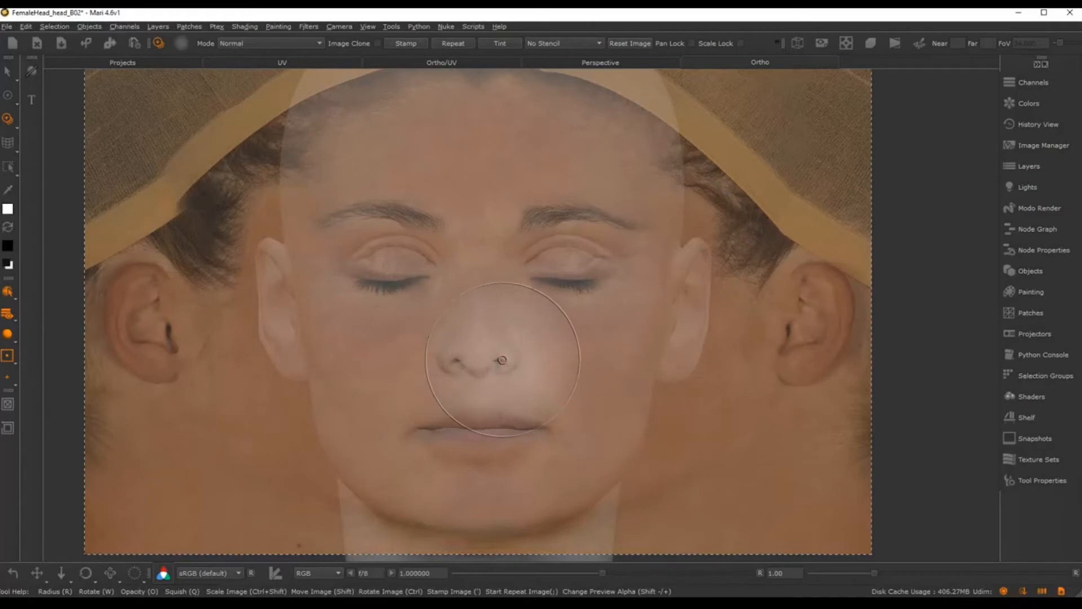
pyautogui.moveTo(480, 372); pyautogui.dragTo(477, 367)
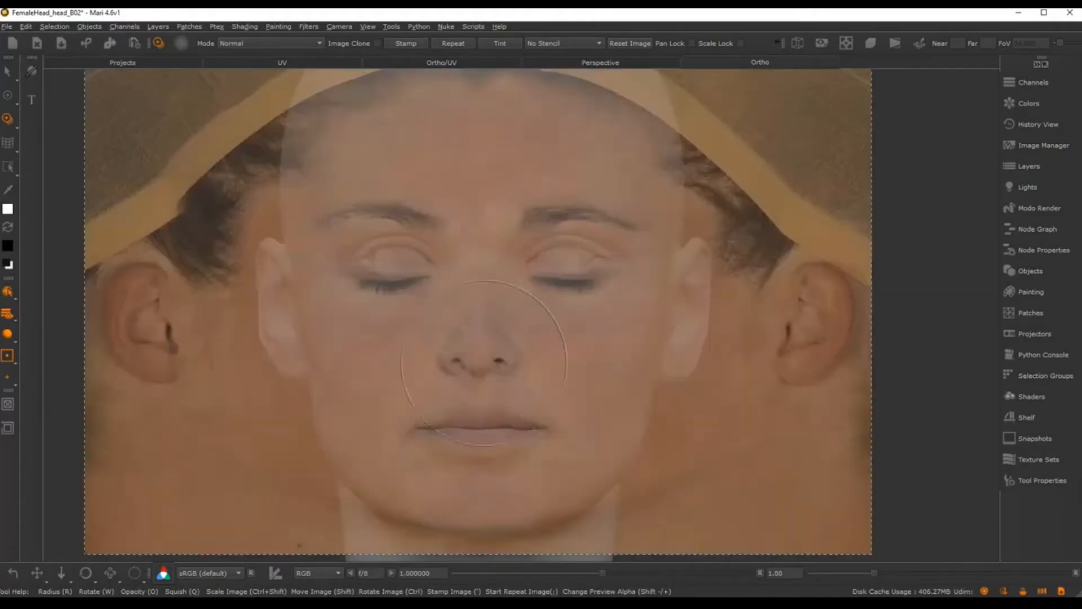
pyautogui.press('s')
pyautogui.click(542, 348)
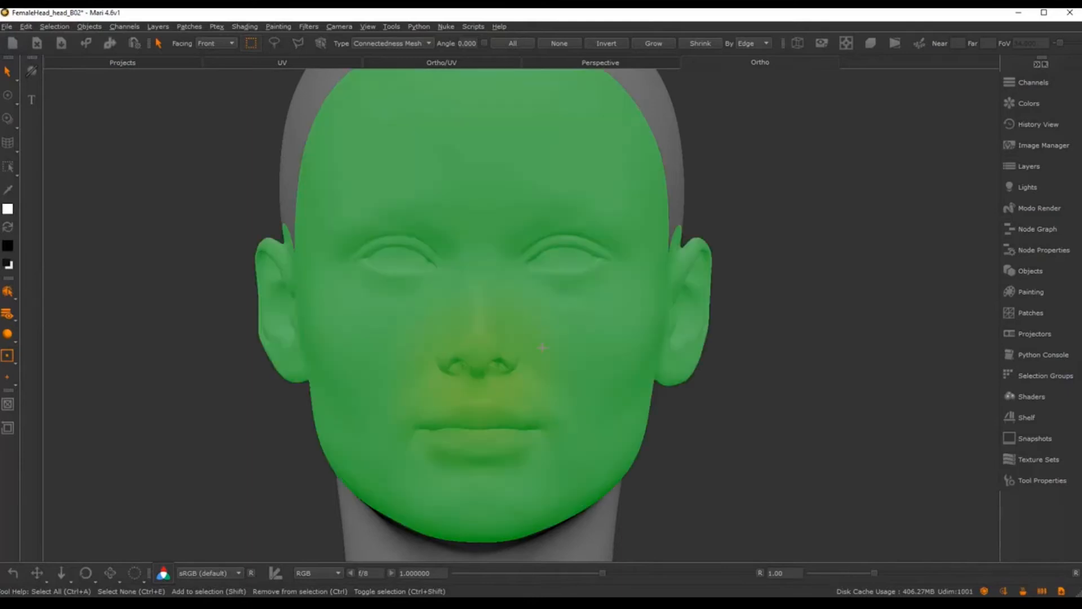
pyautogui.press('u')
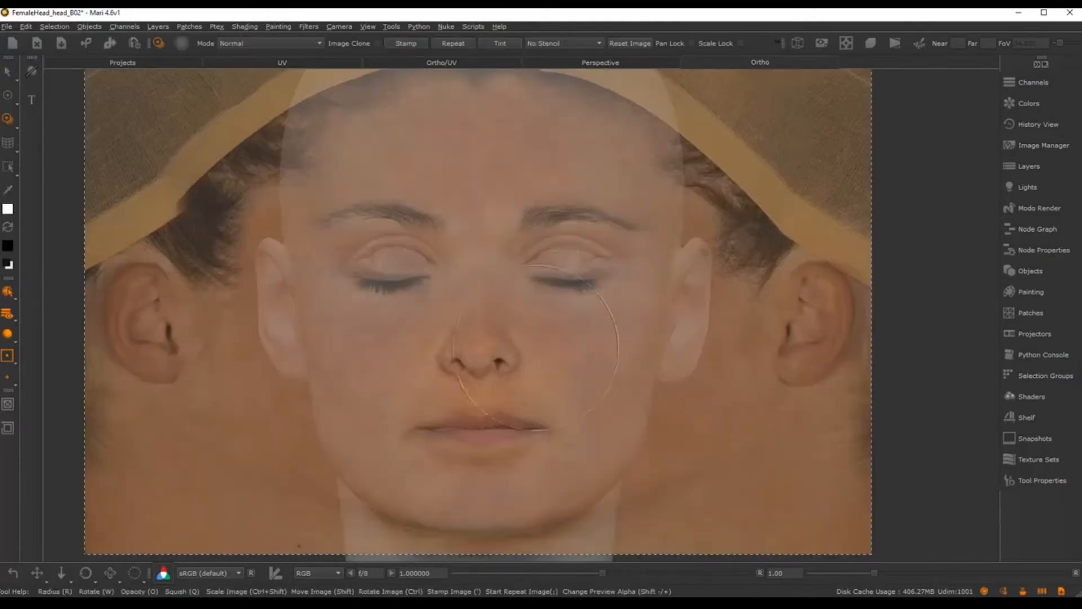
# Step: Paint photo skin over the nose, cheeks, mouth and chin, then hide the overlay to inspect
pyautogui.moveTo(491, 386); pyautogui.dragTo(488, 390)
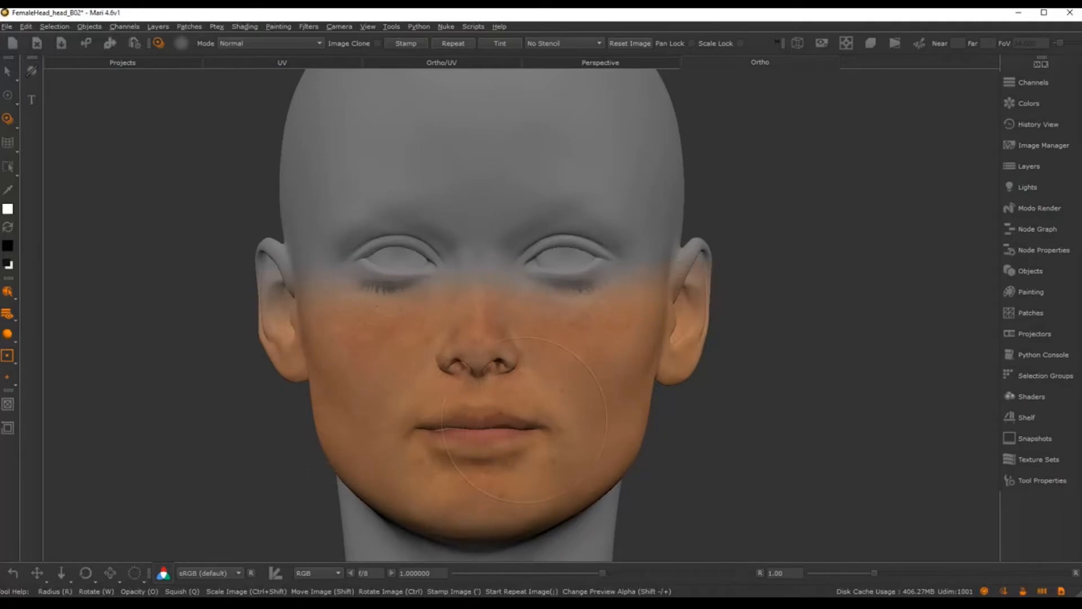
pyautogui.moveTo(524, 420); pyautogui.dragTo(541, 418)
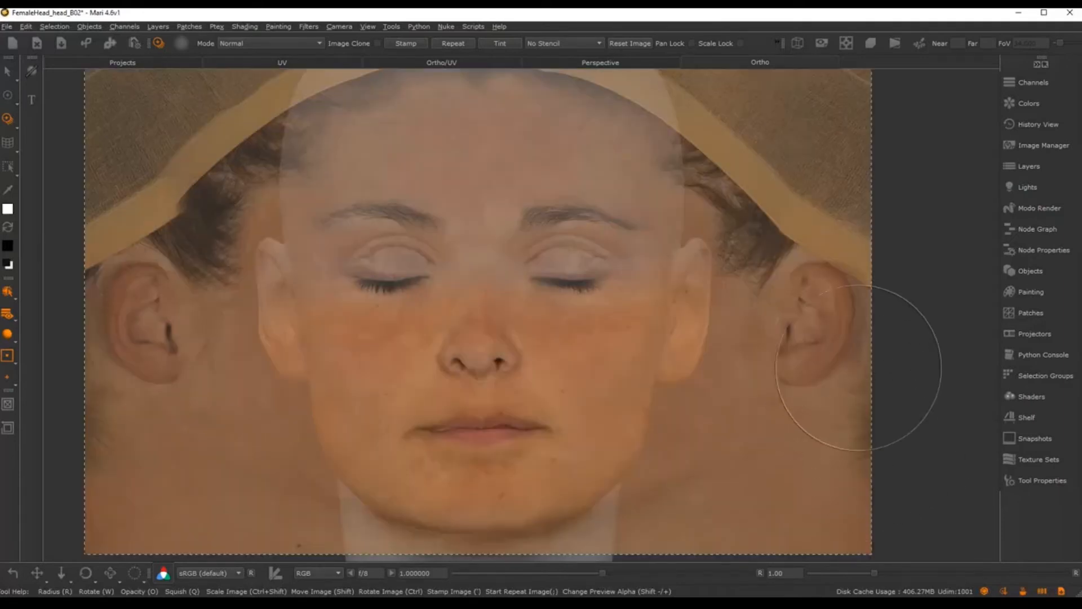
pyautogui.click(1004, 593)
pyautogui.moveTo(490, 447); pyautogui.dragTo(483, 450)
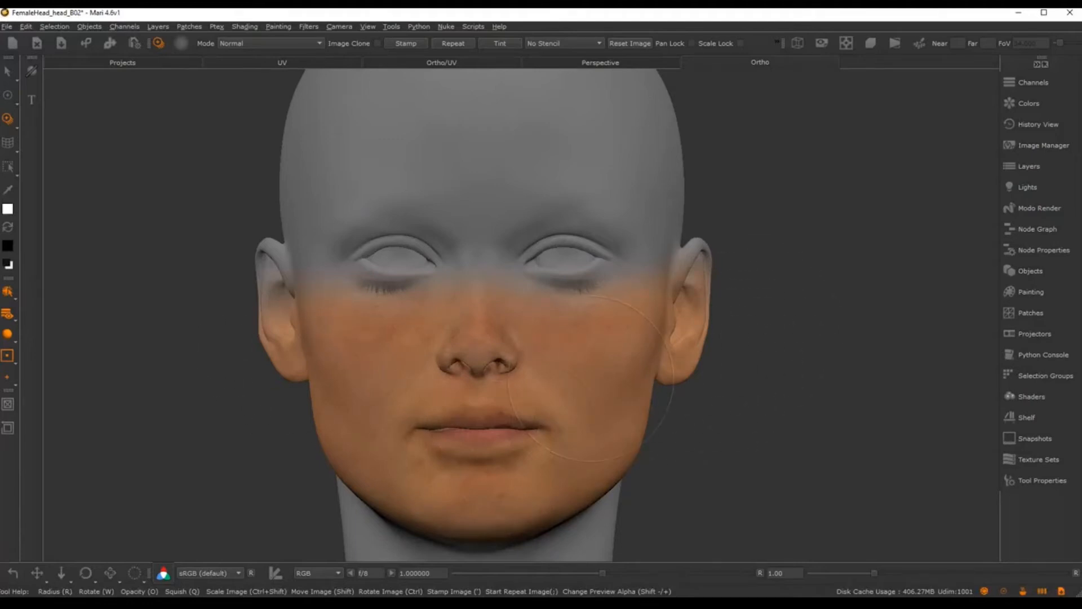
pyautogui.moveTo(592, 378); pyautogui.dragTo(560, 325)
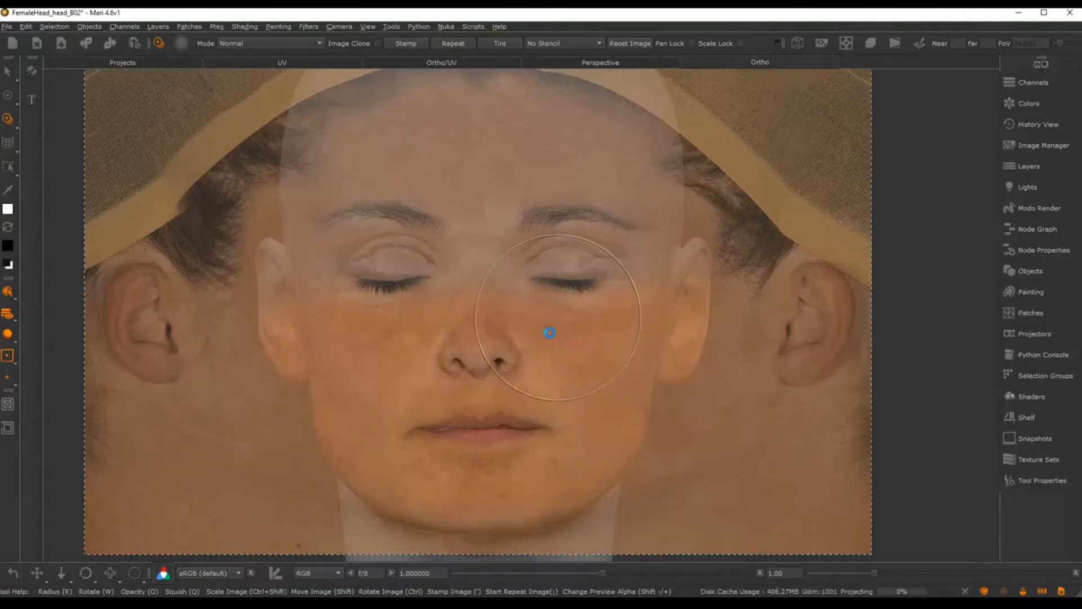
pyautogui.press('Escape')
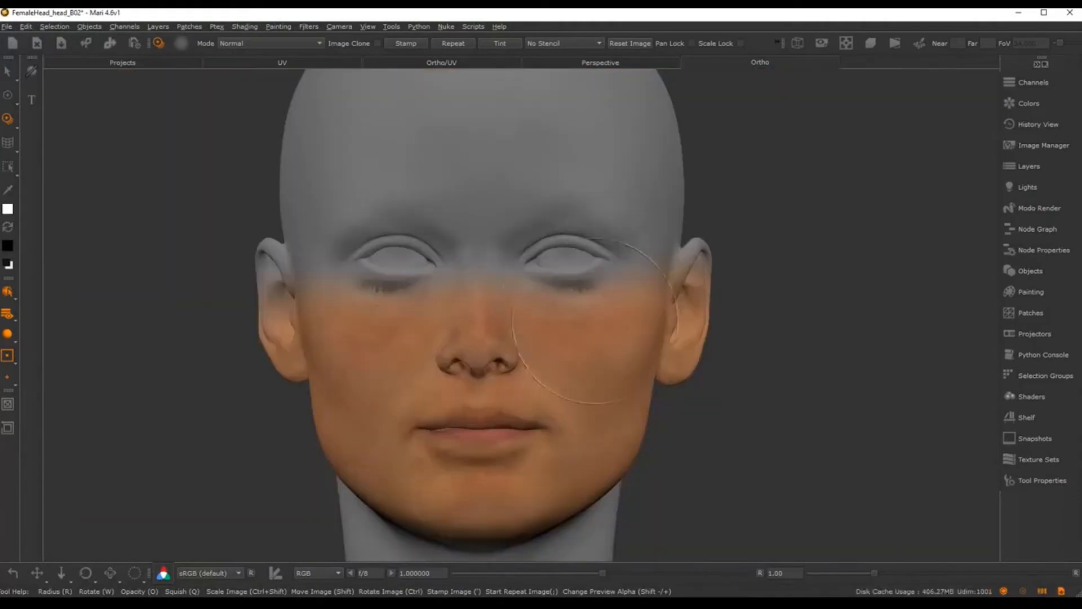
pyautogui.moveTo(584, 290)
pyautogui.keyDown('alt'); pyautogui.mouseDown(button='middle')
pyautogui.moveTo(575, 305)
pyautogui.moveTo(593, 297)
pyautogui.mouseUp(button='middle'); pyautogui.keyUp('alt')
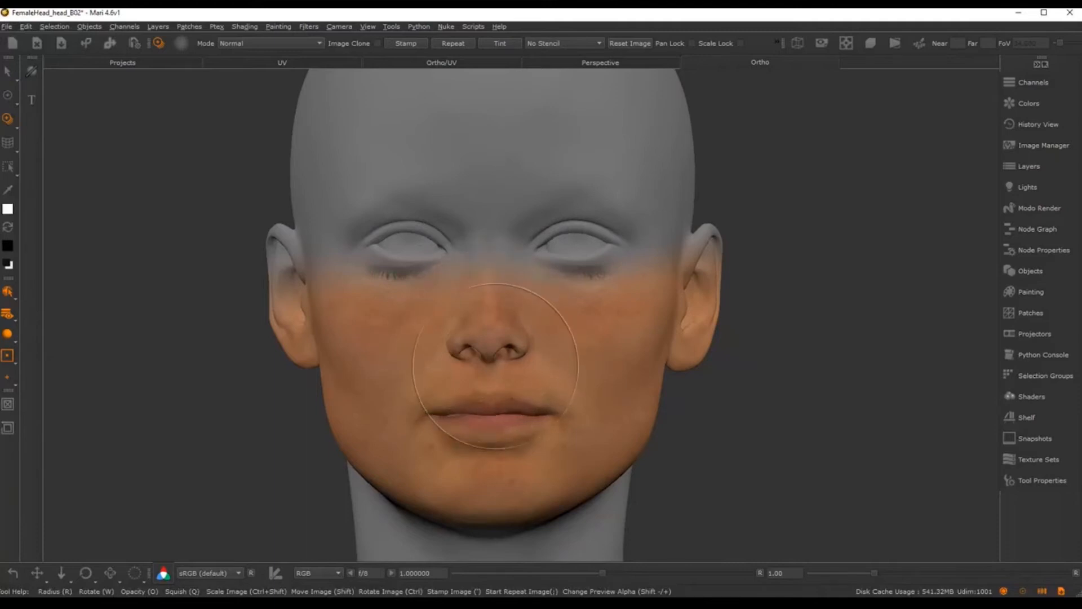
pyautogui.moveTo(584, 358)
pyautogui.keyDown('alt'); pyautogui.mouseDown(button='middle')
pyautogui.moveTo(580, 435)
pyautogui.moveTo(580, 304)
pyautogui.moveTo(580, 348)
pyautogui.moveTo(576, 315)
pyautogui.mouseUp(button='middle'); pyautogui.keyUp('alt')
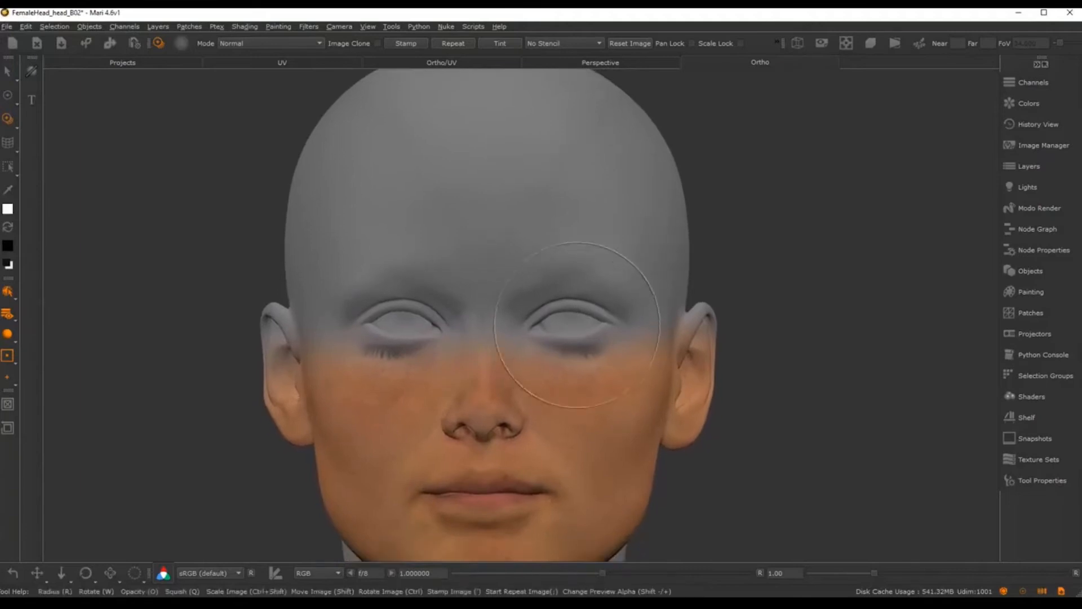
# Step: Paint photo skin over both eyes and the forehead up to the hairline
pyautogui.keyDown('shift'); pyautogui.moveTo(566, 244); pyautogui.dragTo(581, 289); pyautogui.keyUp('shift')
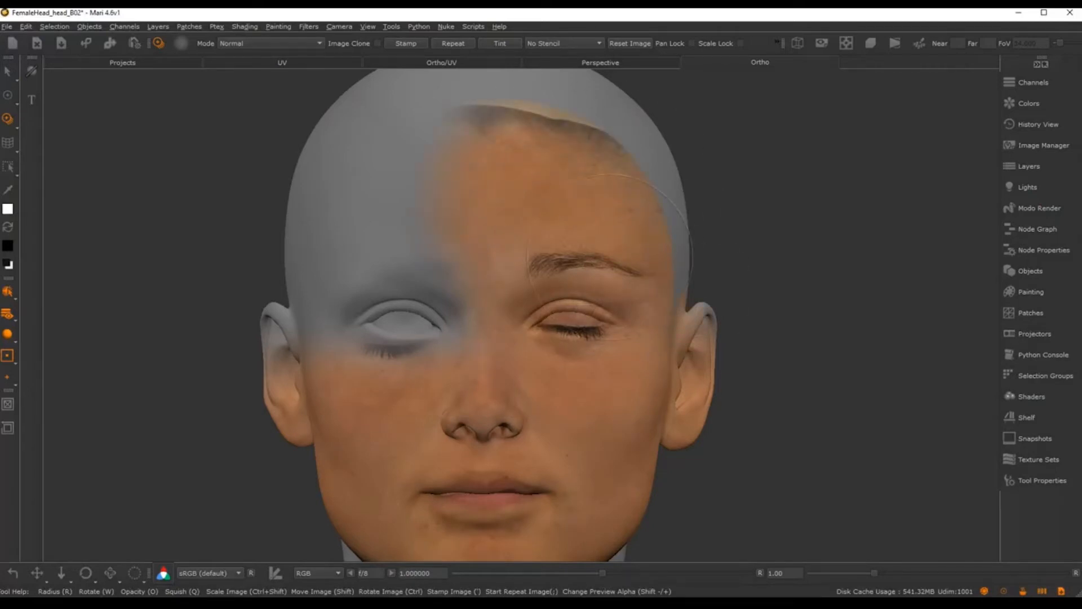
pyautogui.moveTo(610, 257); pyautogui.dragTo(599, 275)
pyautogui.moveTo(550, 339); pyautogui.dragTo(548, 338)
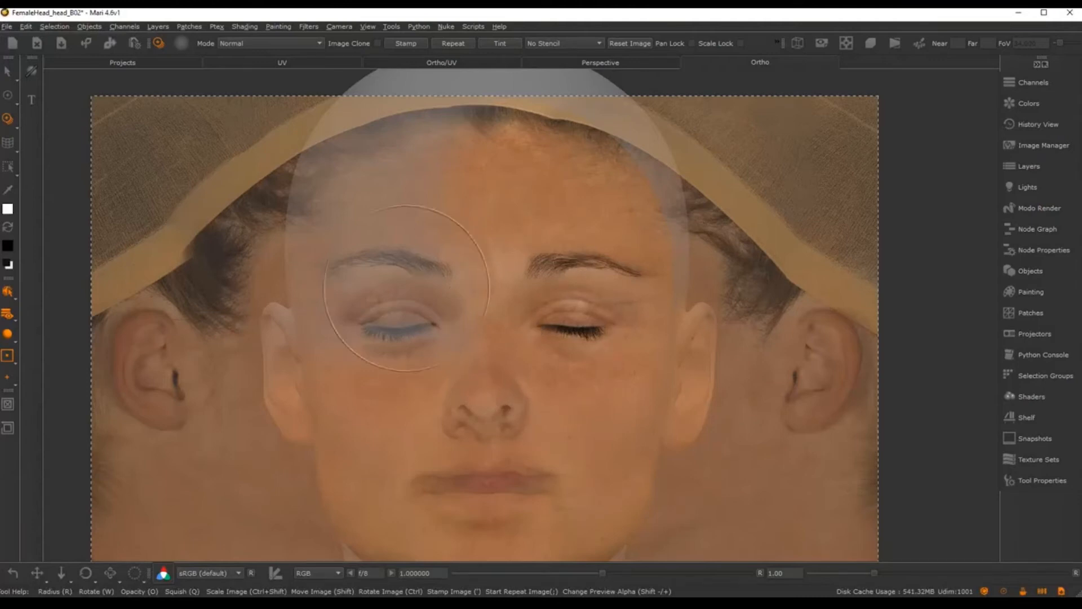
pyautogui.moveTo(401, 287); pyautogui.dragTo(395, 301)
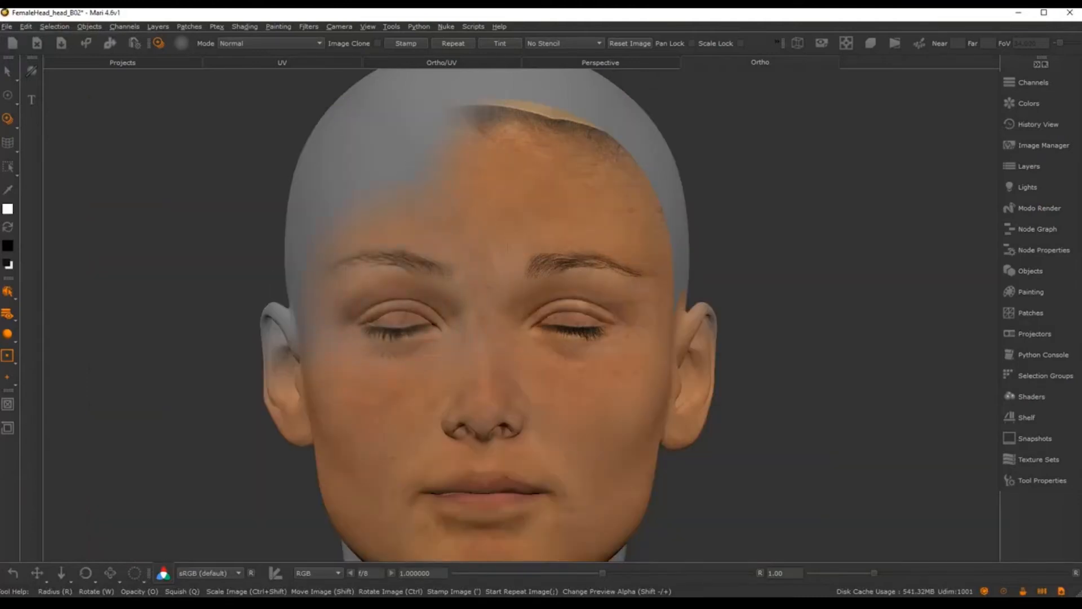
pyautogui.moveTo(373, 163); pyautogui.dragTo(433, 134)
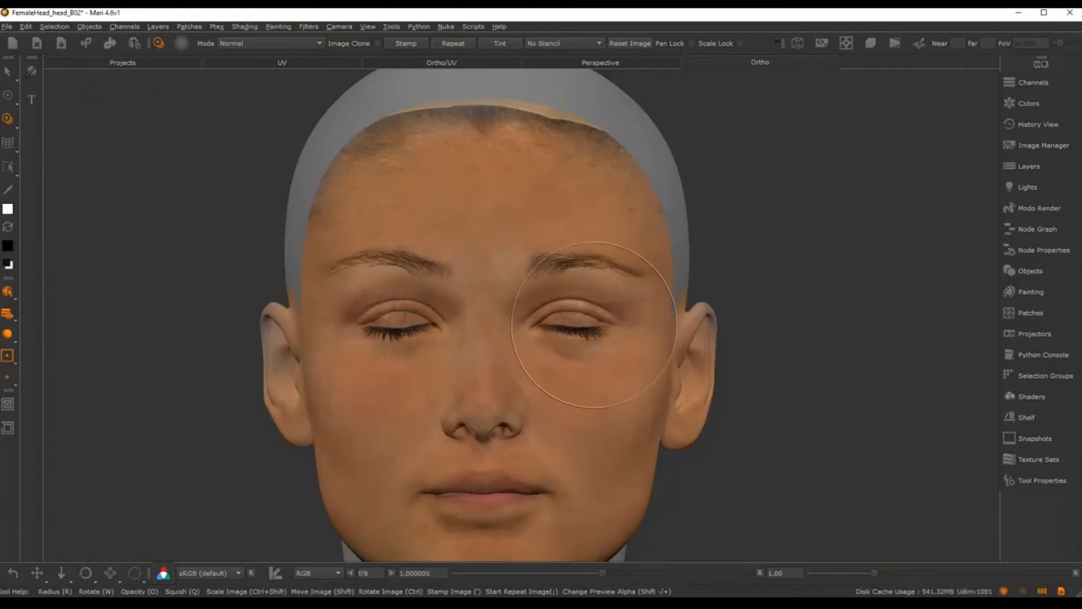
pyautogui.keyDown('alt'); pyautogui.moveTo(597, 299); pyautogui.dragTo(616, 225, button='middle'); pyautogui.keyUp('alt')
# Step: Orbit the head through a three-quarter view to a right side profile
pyautogui.keyDown('alt'); pyautogui.moveTo(601, 278); pyautogui.dragTo(711, 280); pyautogui.keyUp('alt')
pyautogui.keyDown('alt'); pyautogui.moveTo(622, 279); pyautogui.dragTo(708, 317, button='middle'); pyautogui.keyUp('alt')
pyautogui.keyDown('alt'); pyautogui.moveTo(708, 317); pyautogui.dragTo(674, 298, button='right'); pyautogui.keyUp('alt')
pyautogui.keyDown('alt'); pyautogui.moveTo(674, 298); pyautogui.dragTo(739, 306); pyautogui.keyUp('alt')
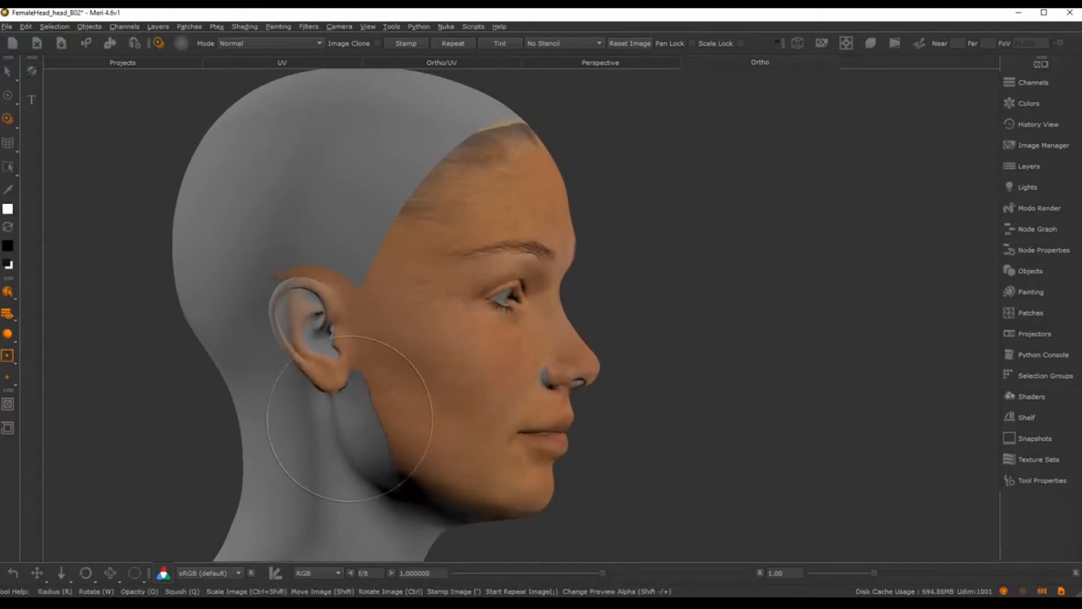
# Step: Frame the side of the head and bring back the paint-through photo overlay
pyautogui.keyDown('alt'); pyautogui.moveTo(633, 344); pyautogui.dragTo(667, 316, button='right'); pyautogui.keyUp('alt')
pyautogui.keyDown('alt'); pyautogui.moveTo(644, 302); pyautogui.dragTo(653, 323, button='middle'); pyautogui.keyUp('alt')
pyautogui.keyDown('alt'); pyautogui.moveTo(664, 294); pyautogui.dragTo(678, 297); pyautogui.keyUp('alt')
pyautogui.keyDown('alt'); pyautogui.moveTo(679, 297); pyautogui.dragTo(707, 262, button='middle'); pyautogui.keyUp('alt')
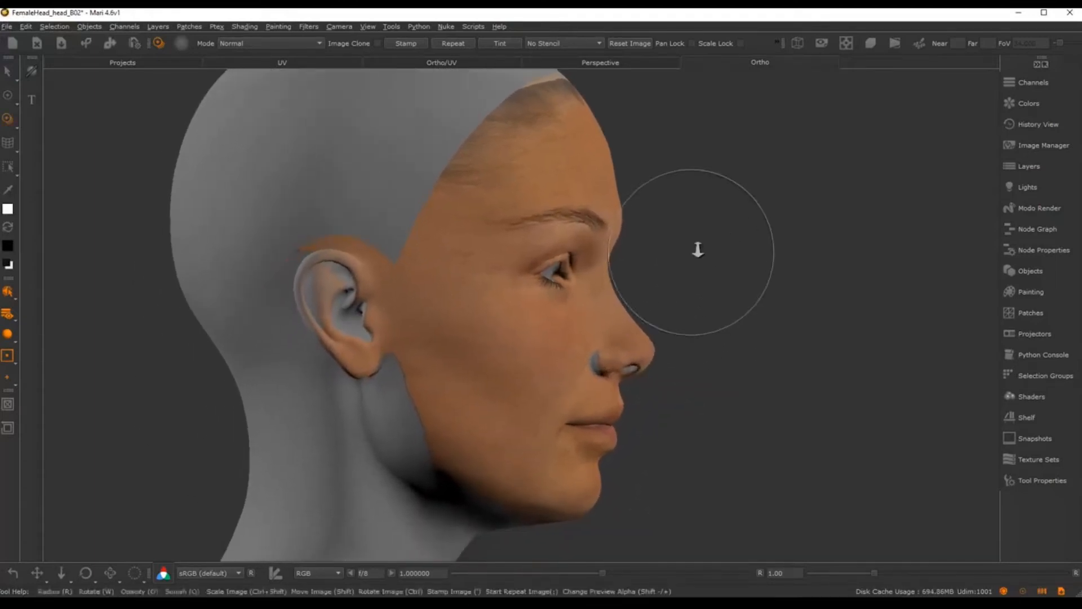
pyautogui.keyDown('alt'); pyautogui.moveTo(698, 249); pyautogui.dragTo(718, 227, button='right'); pyautogui.keyUp('alt')
pyautogui.keyDown('alt'); pyautogui.moveTo(715, 224); pyautogui.dragTo(710, 246, button='middle'); pyautogui.keyUp('alt')
pyautogui.keyDown('alt'); pyautogui.moveTo(708, 242); pyautogui.dragTo(702, 248); pyautogui.keyUp('alt')
pyautogui.keyDown('alt'); pyautogui.moveTo(702, 248); pyautogui.dragTo(690, 247, button='right'); pyautogui.keyUp('alt')
pyautogui.keyDown('alt'); pyautogui.moveTo(698, 236); pyautogui.dragTo(706, 224, button='middle'); pyautogui.keyUp('alt')
pyautogui.keyDown('alt'); pyautogui.moveTo(706, 224); pyautogui.dragTo(691, 226, button='right'); pyautogui.keyUp('alt')
pyautogui.keyDown('alt'); pyautogui.moveTo(704, 191); pyautogui.dragTo(703, 198, button='middle'); pyautogui.keyUp('alt')
pyautogui.press('t')
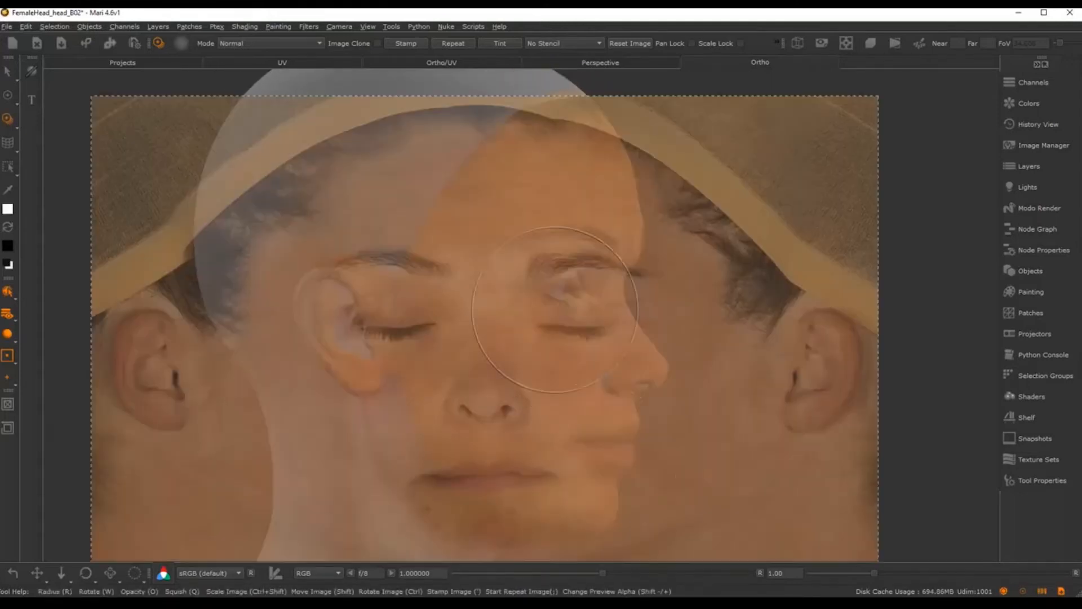
# Step: Switch to the Paint brush and add a new empty layer above faceFront_col
pyautogui.press('p')
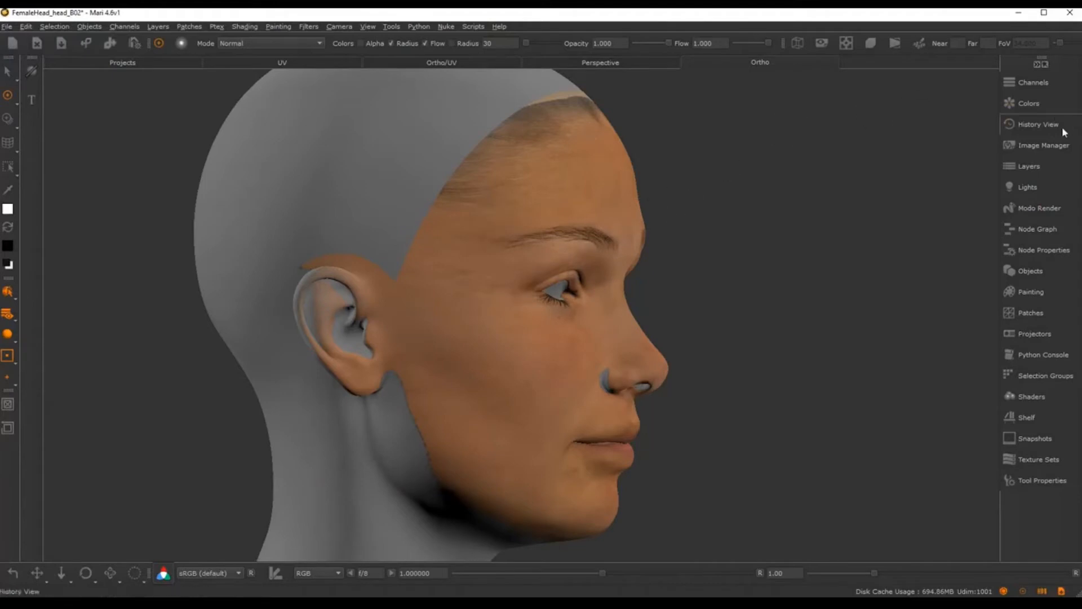
pyautogui.click(1027, 166)
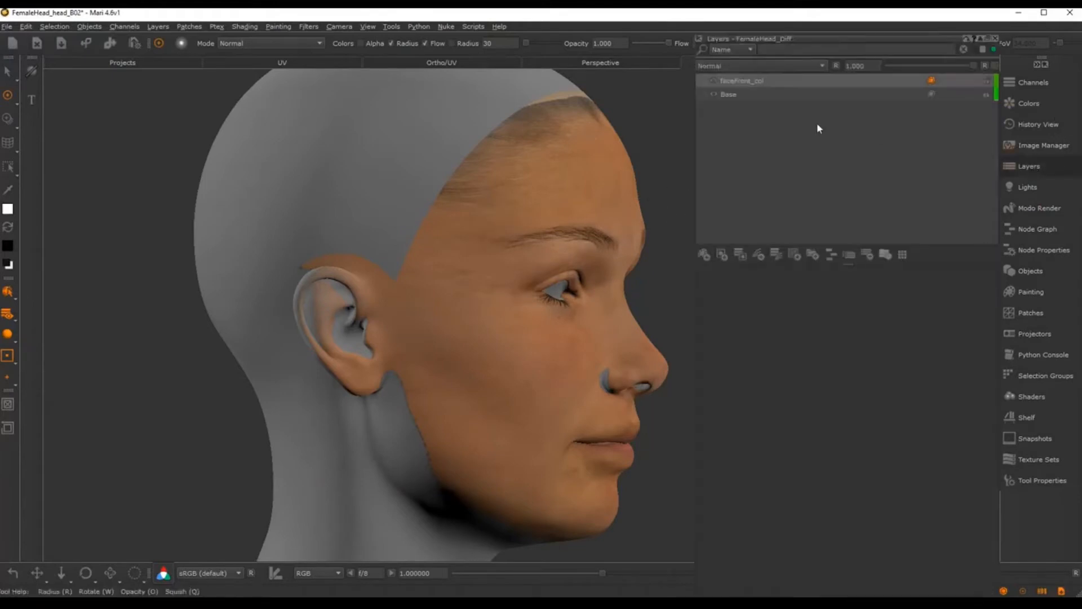
pyautogui.click(703, 254)
# Step: Name the new top layer faceR_col and close the Layers palette
pyautogui.doubleClick(733, 81)
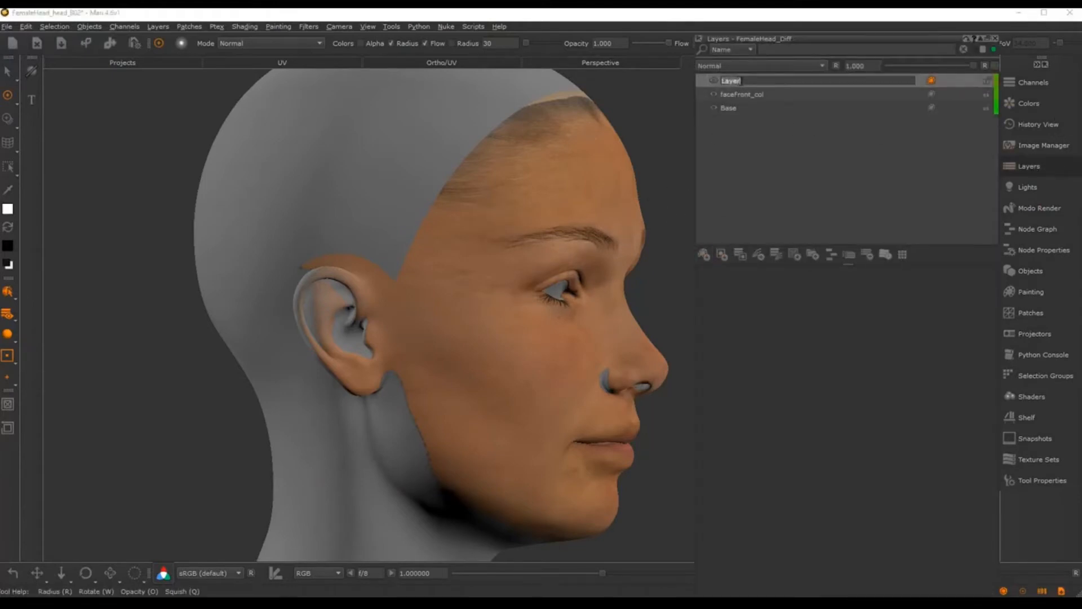
pyautogui.write('face')
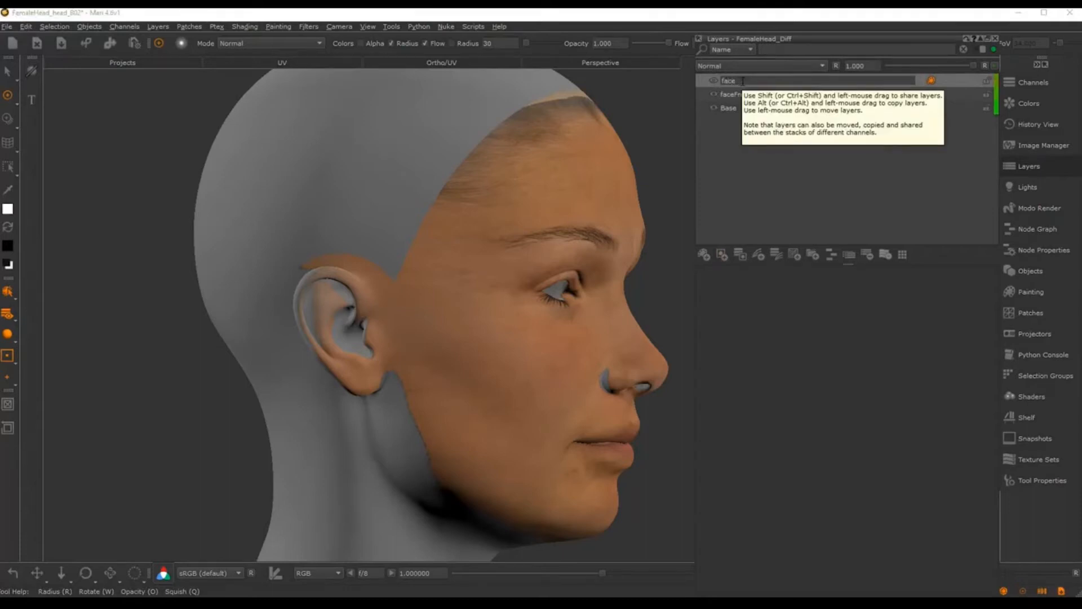
pyautogui.write('R_col')
pyautogui.press('Return')
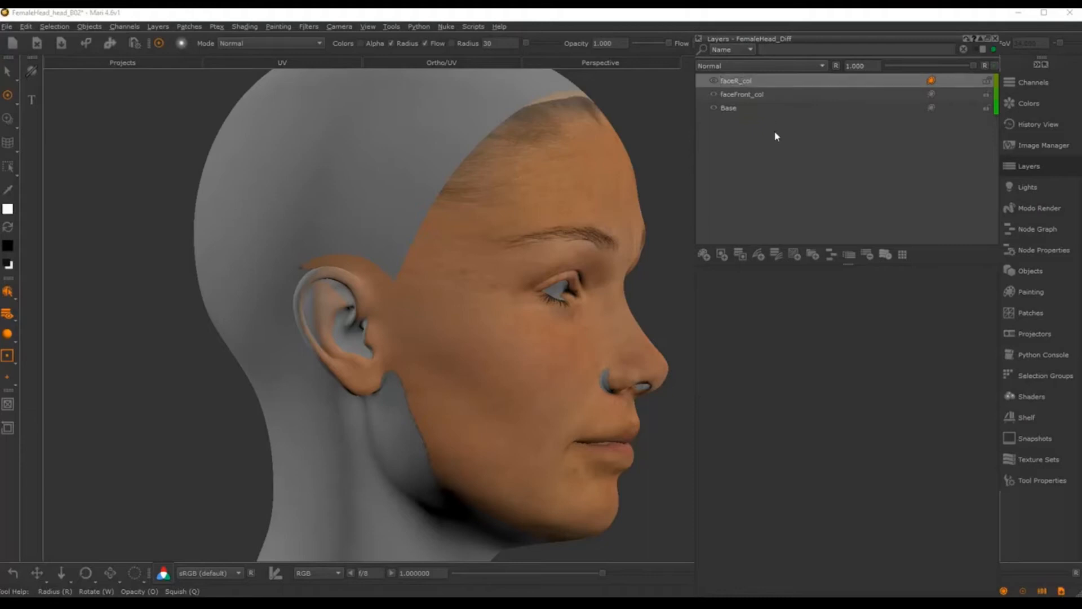
pyautogui.click(993, 39)
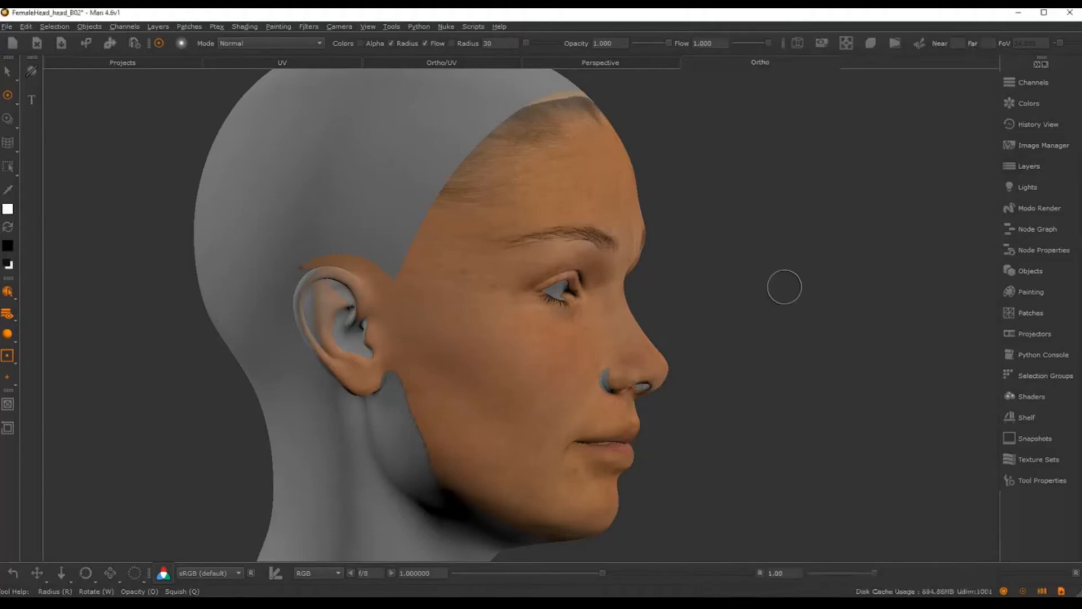
# Step: Load a face photo from the Image Manager as a clone overlay and align it over the head
pyautogui.click(1041, 146)
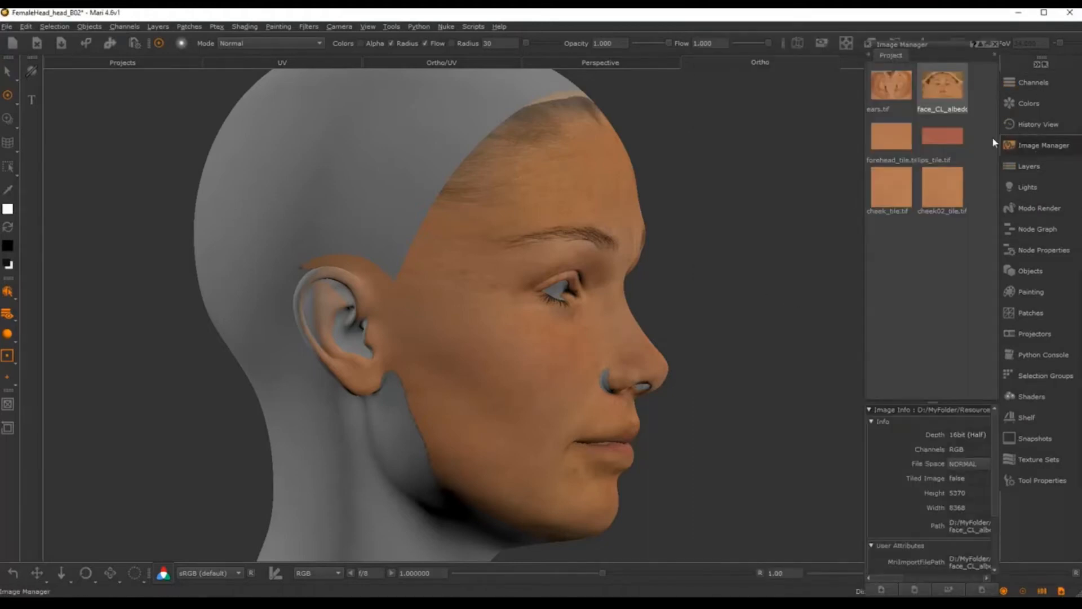
pyautogui.moveTo(946, 83)
pyautogui.mouseDown()
pyautogui.moveTo(460, 308)
pyautogui.moveTo(561, 266)
pyautogui.mouseUp()
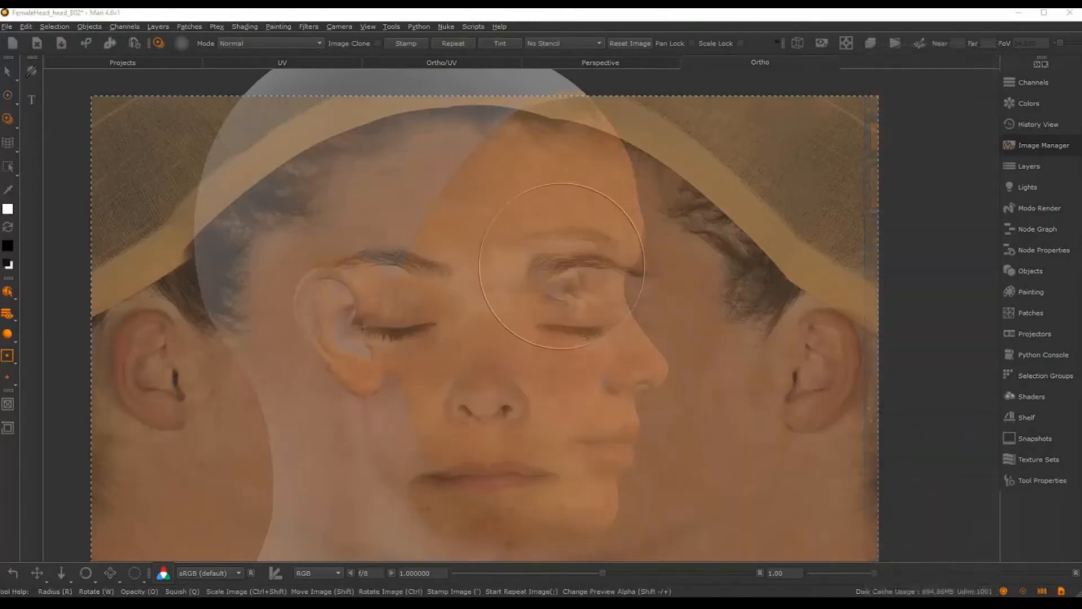
pyautogui.moveTo(337, 341)
pyautogui.keyDown('shift'); pyautogui.mouseDown()
pyautogui.moveTo(497, 304)
pyautogui.moveTo(529, 281)
pyautogui.moveTo(510, 278)
pyautogui.moveTo(481, 311)
pyautogui.mouseUp(); pyautogui.keyUp('shift')
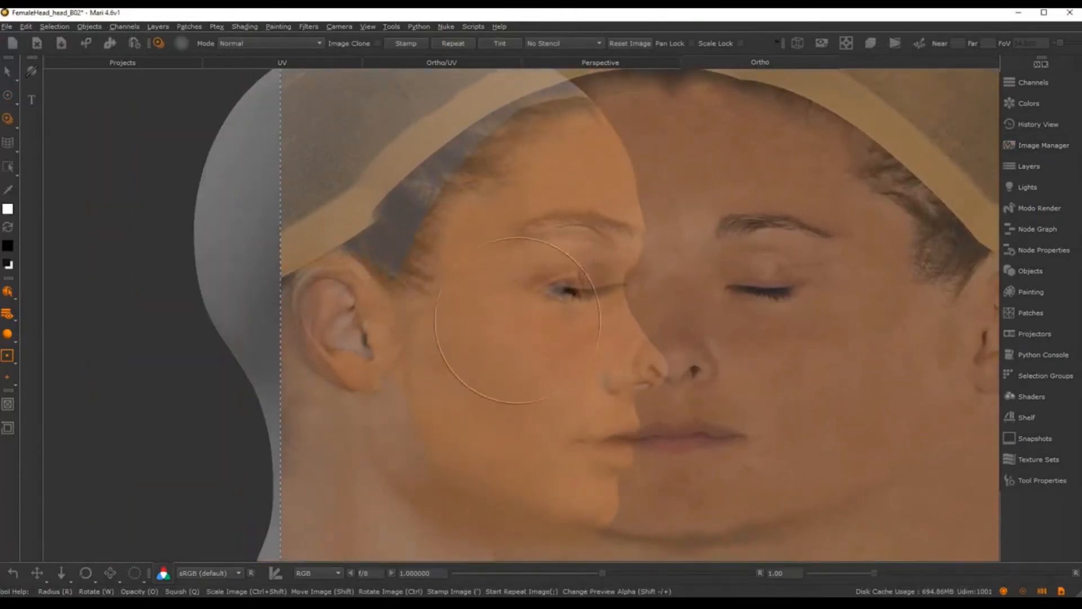
pyautogui.moveTo(604, 251)
pyautogui.keyDown('ctrl'); pyautogui.keyDown('shift'); pyautogui.mouseDown()
pyautogui.moveTo(569, 253)
pyautogui.moveTo(577, 246)
pyautogui.mouseUp(); pyautogui.keyUp('shift'); pyautogui.keyUp('ctrl')
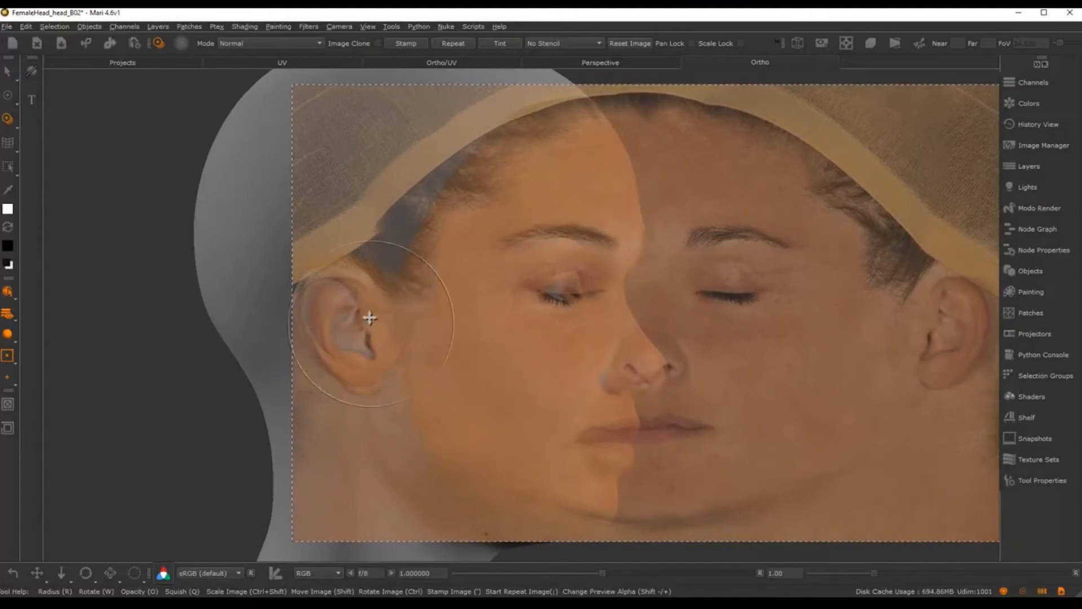
pyautogui.moveTo(575, 256)
pyautogui.keyDown('ctrl'); pyautogui.keyDown('shift'); pyautogui.mouseDown()
pyautogui.moveTo(552, 237)
pyautogui.moveTo(551, 252)
pyautogui.mouseUp(); pyautogui.keyUp('shift'); pyautogui.keyUp('ctrl')
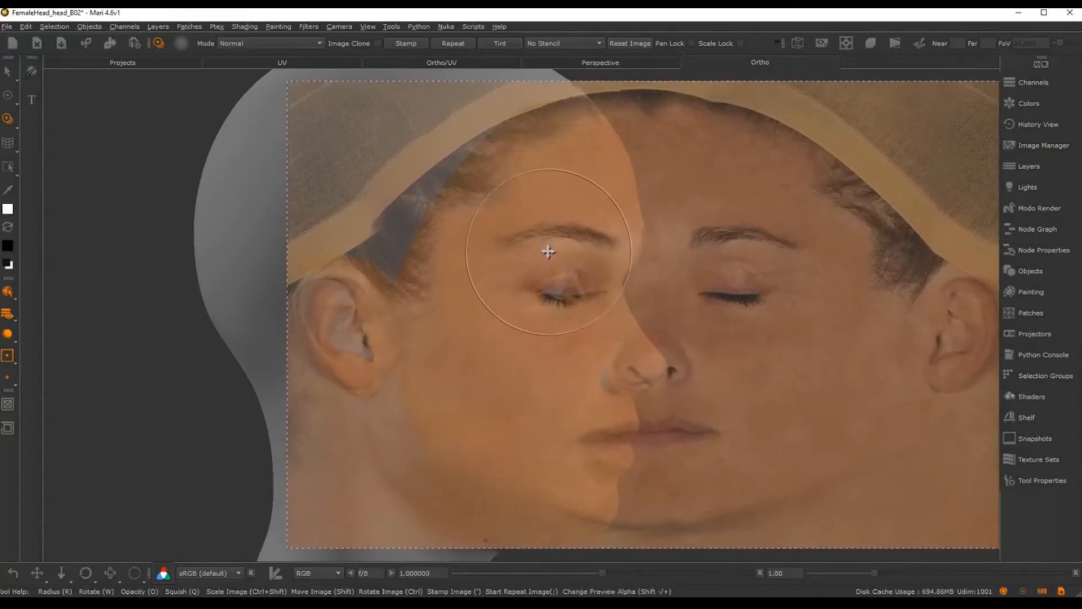
# Step: Paint cloned skin and hair onto the right ear and temple hairline, then turn the head left
pyautogui.moveTo(370, 298)
pyautogui.mouseDown()
pyautogui.moveTo(379, 330)
pyautogui.moveTo(334, 311)
pyautogui.moveTo(368, 338)
pyautogui.mouseUp()
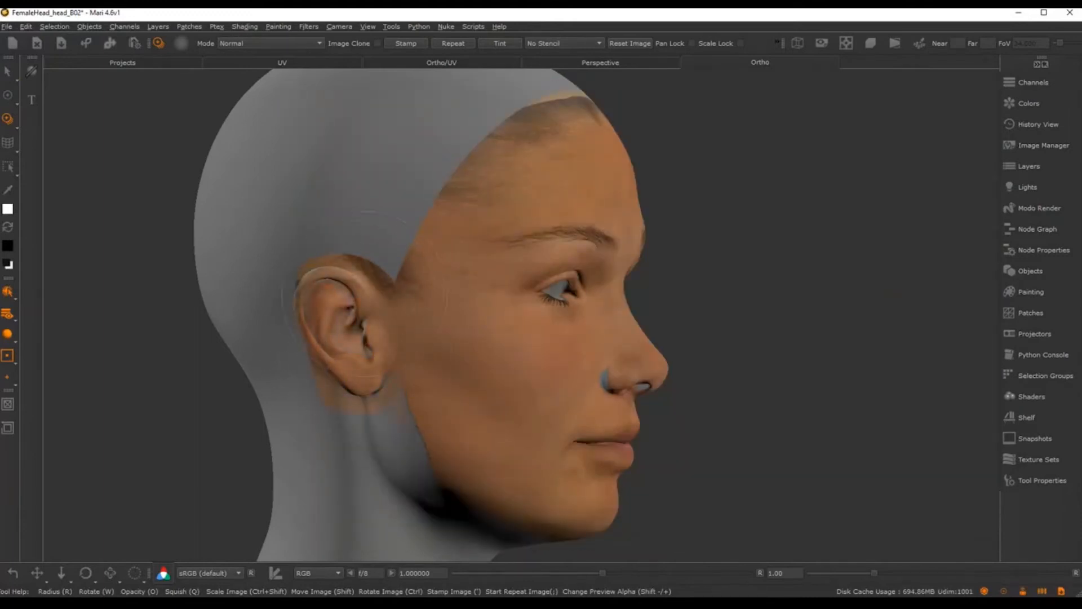
pyautogui.moveTo(389, 300); pyautogui.dragTo(436, 277)
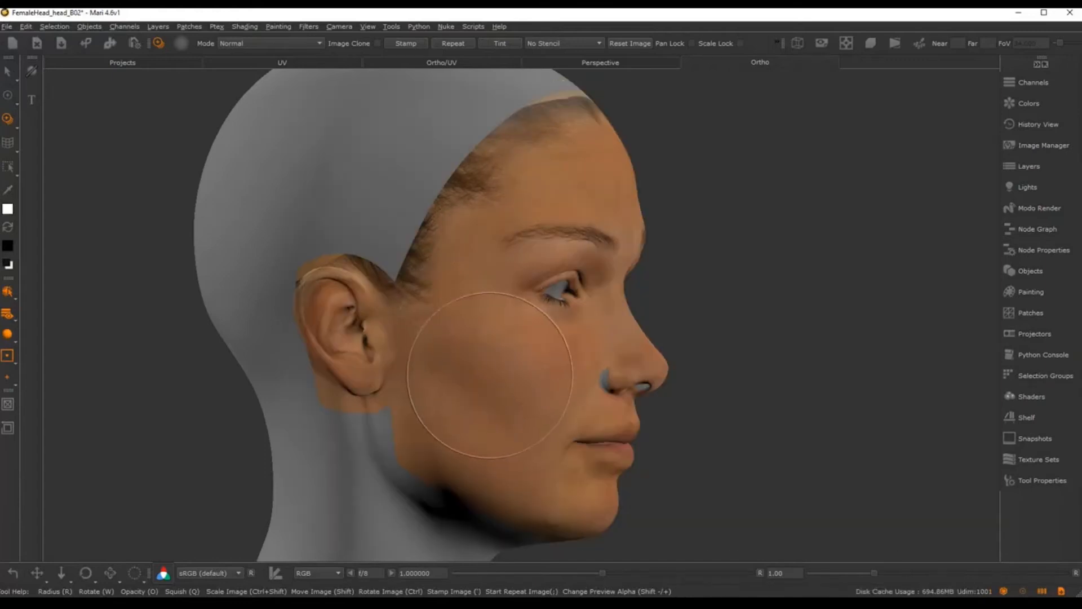
pyautogui.keyDown('alt'); pyautogui.moveTo(544, 364); pyautogui.dragTo(508, 351, button='middle'); pyautogui.keyUp('alt')
pyautogui.keyDown('alt'); pyautogui.moveTo(507, 351); pyautogui.dragTo(314, 348); pyautogui.keyUp('alt')
pyautogui.keyDown('alt'); pyautogui.moveTo(682, 331); pyautogui.dragTo(504, 339, button='middle'); pyautogui.keyUp('alt')
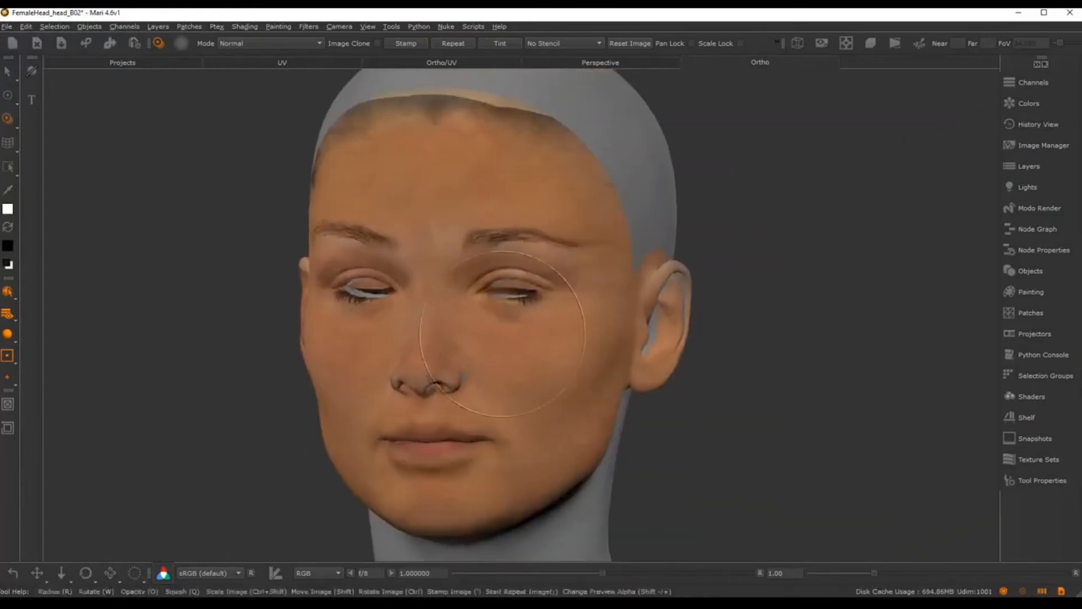
pyautogui.keyDown('alt'); pyautogui.moveTo(581, 327); pyautogui.dragTo(510, 314); pyautogui.keyUp('alt')
pyautogui.keyDown('alt'); pyautogui.moveTo(515, 313); pyautogui.dragTo(419, 316, button='middle'); pyautogui.keyUp('alt')
pyautogui.keyDown('alt'); pyautogui.moveTo(491, 305); pyautogui.dragTo(461, 307); pyautogui.keyUp('alt')
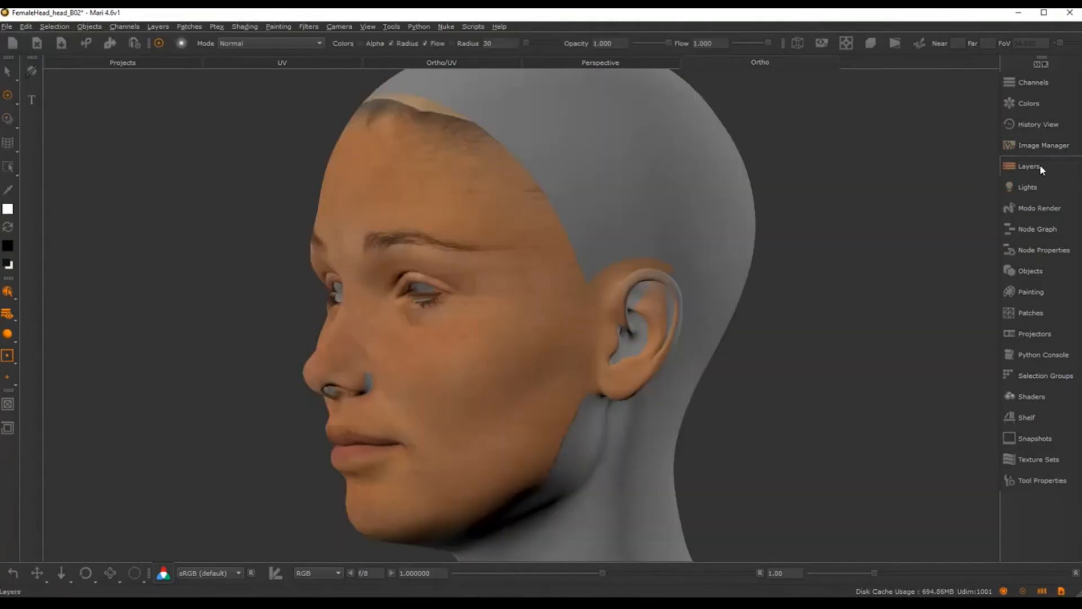
# Step: Add a layer named faceL_col on top of faceR_col and close the palettes
pyautogui.click(1028, 166)
pyautogui.click(703, 254)
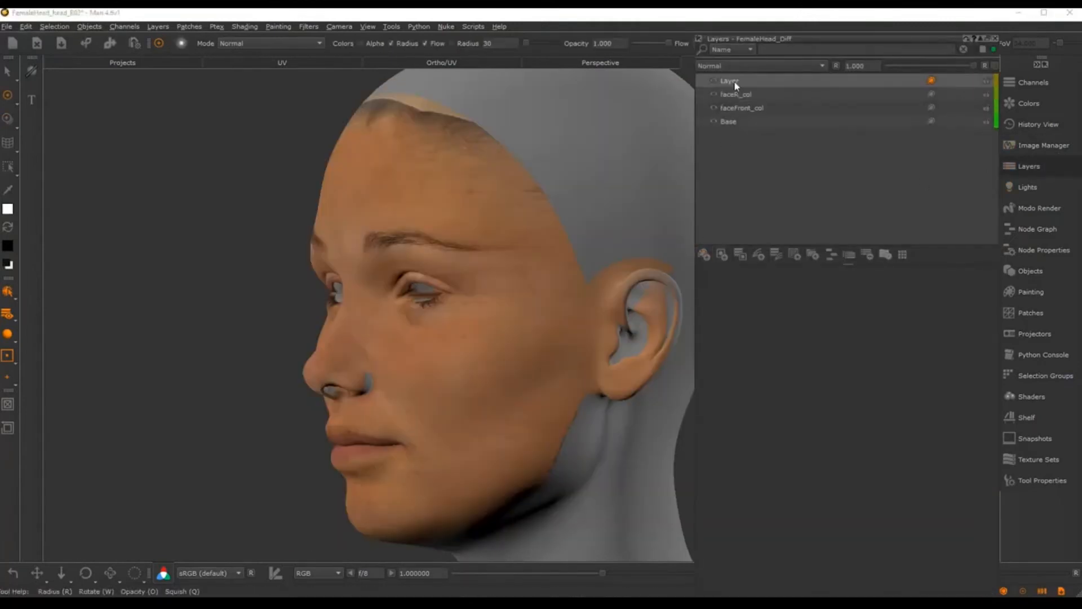
pyautogui.doubleClick(732, 80)
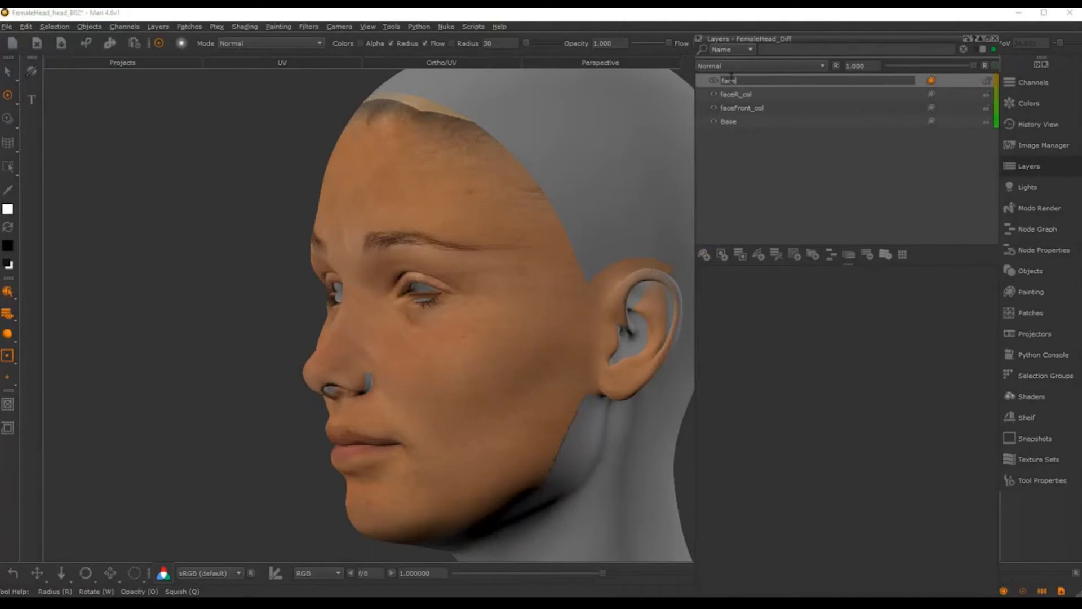
pyautogui.write('faceL_col')
pyautogui.press('Return')
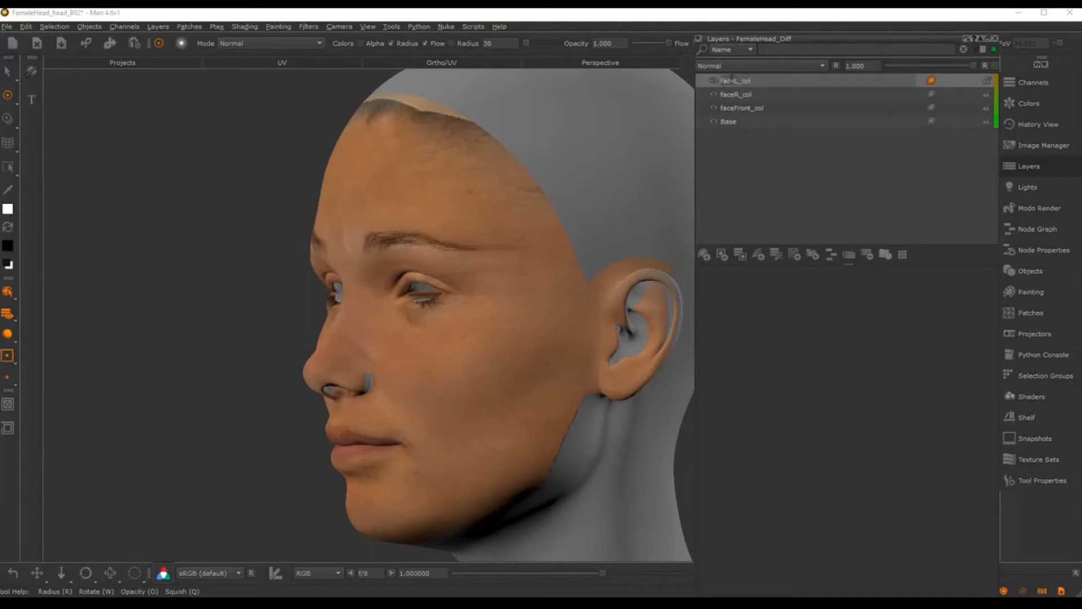
pyautogui.click(995, 39)
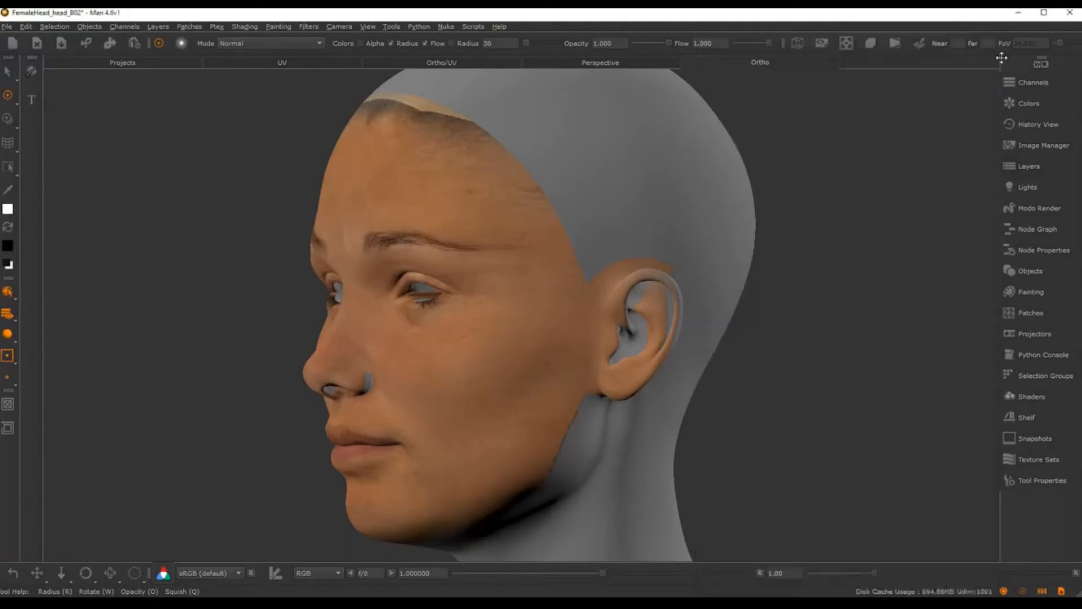
pyautogui.click(1024, 85)
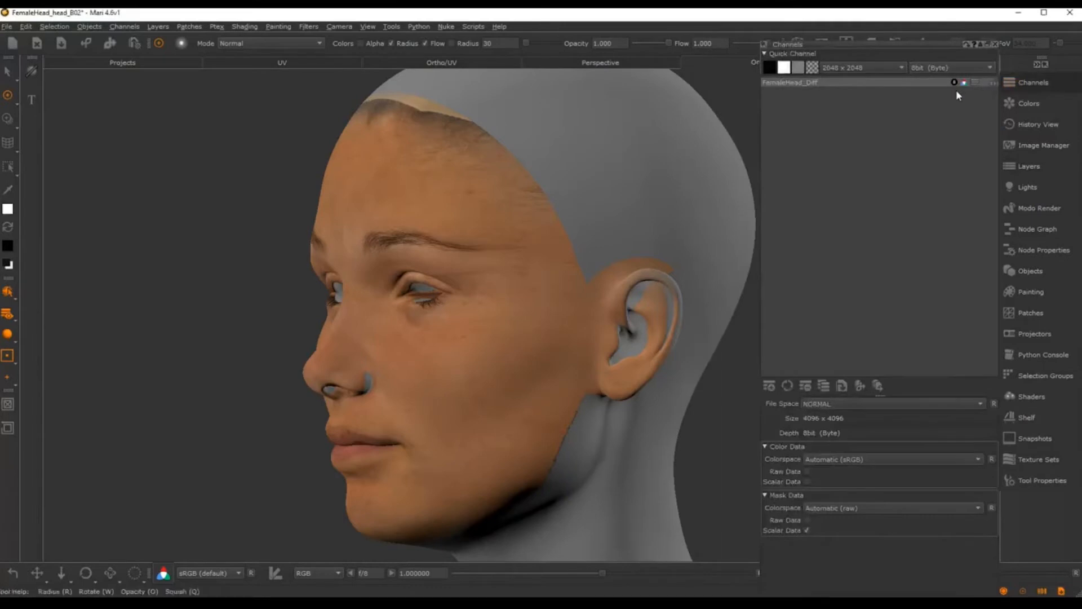
pyautogui.click(1021, 84)
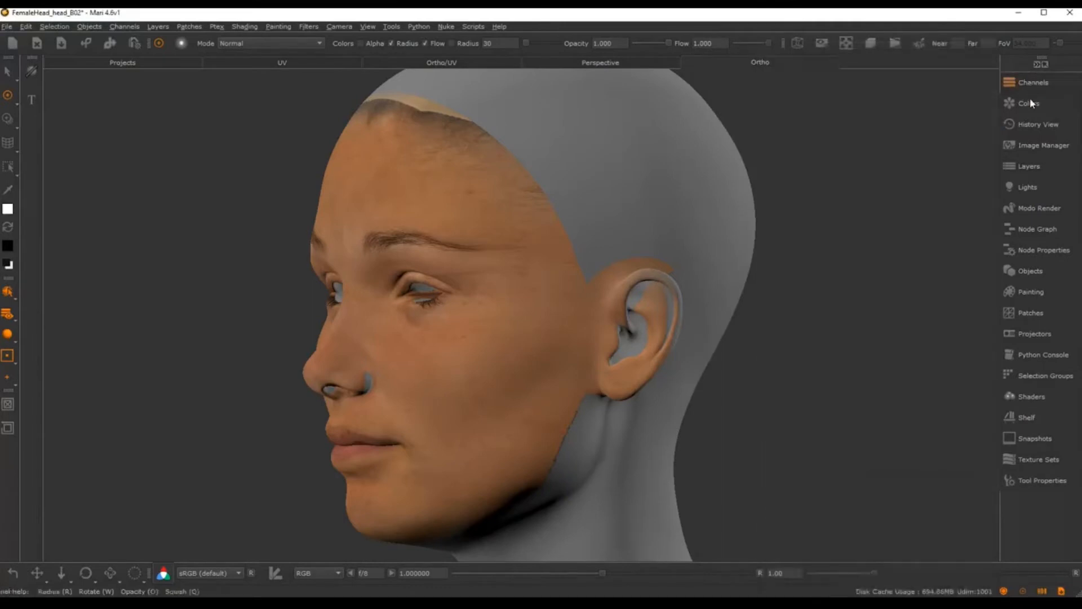
# Step: Load face_CL_albedo as a clone overlay and scale it to match the left ear
pyautogui.click(1038, 146)
pyautogui.click(942, 84)
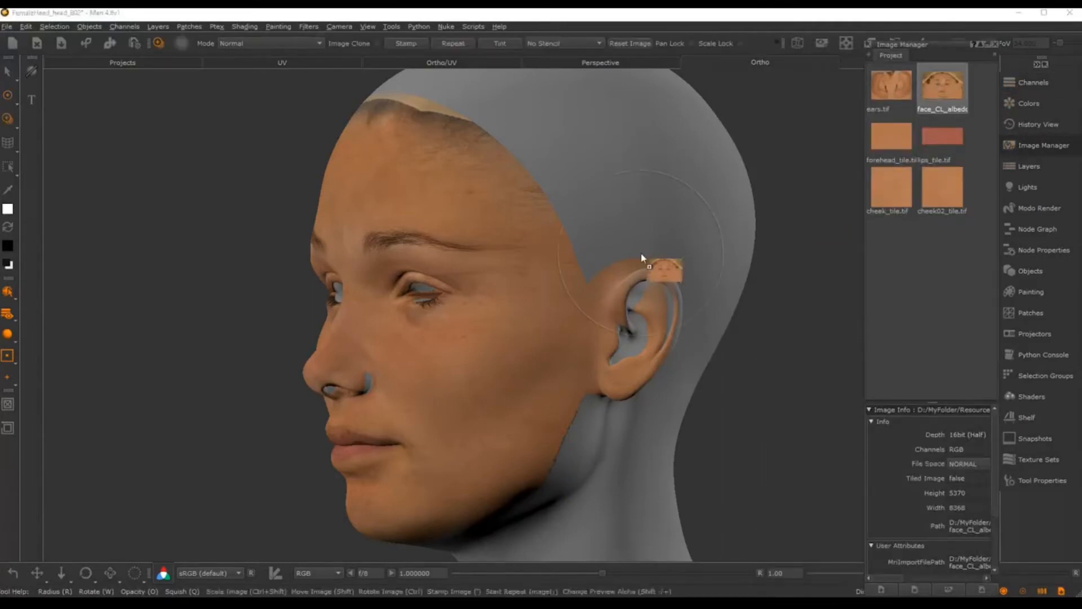
pyautogui.moveTo(641, 255); pyautogui.dragTo(642, 255)
pyautogui.moveTo(641, 363)
pyautogui.keyDown('shift'); pyautogui.mouseDown()
pyautogui.moveTo(483, 411)
pyautogui.moveTo(549, 403)
pyautogui.mouseUp(); pyautogui.keyUp('shift')
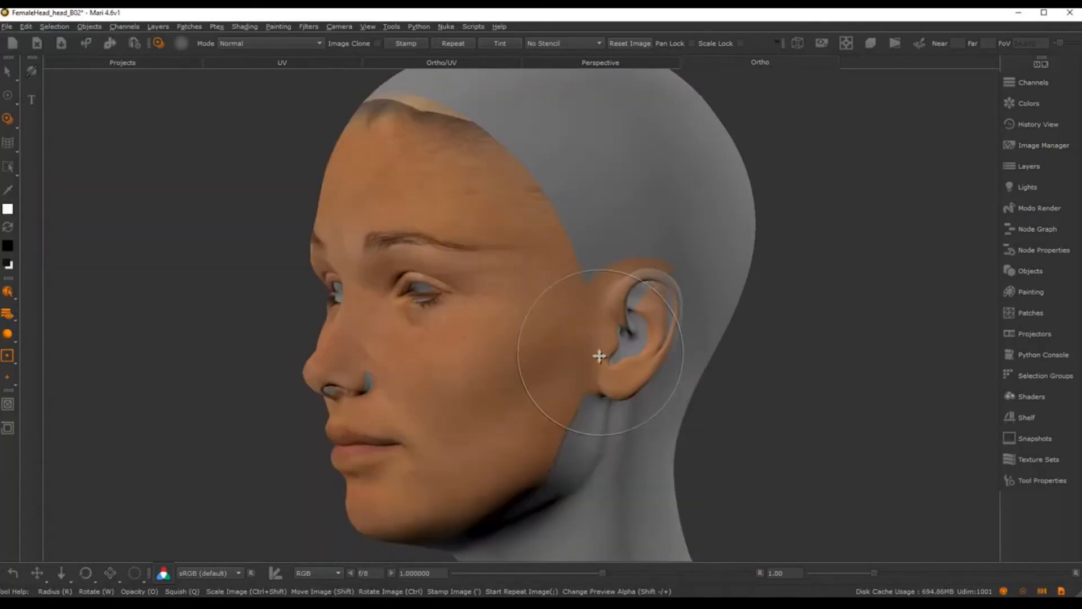
pyautogui.keyDown('alt'); pyautogui.moveTo(599, 355); pyautogui.dragTo(583, 341, button='middle'); pyautogui.keyUp('alt')
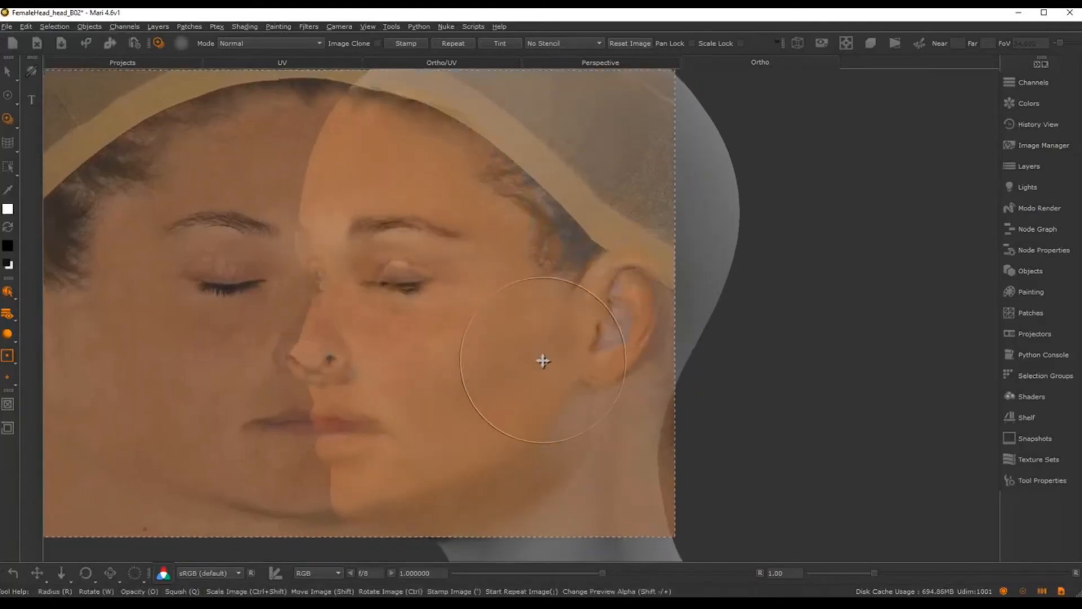
pyautogui.keyDown('ctrl'); pyautogui.keyDown('shift'); pyautogui.moveTo(635, 305); pyautogui.dragTo(600, 325); pyautogui.keyUp('shift'); pyautogui.keyUp('ctrl')
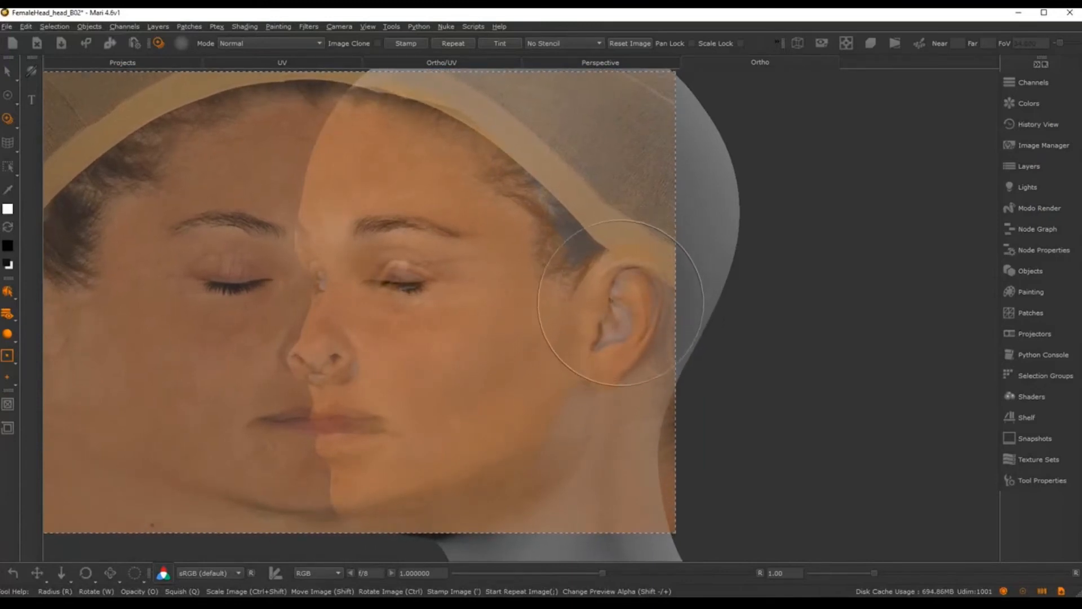
# Step: Paint the reference texture onto the left temple, hairline, ear and jaw
pyautogui.moveTo(544, 288); pyautogui.dragTo(546, 290)
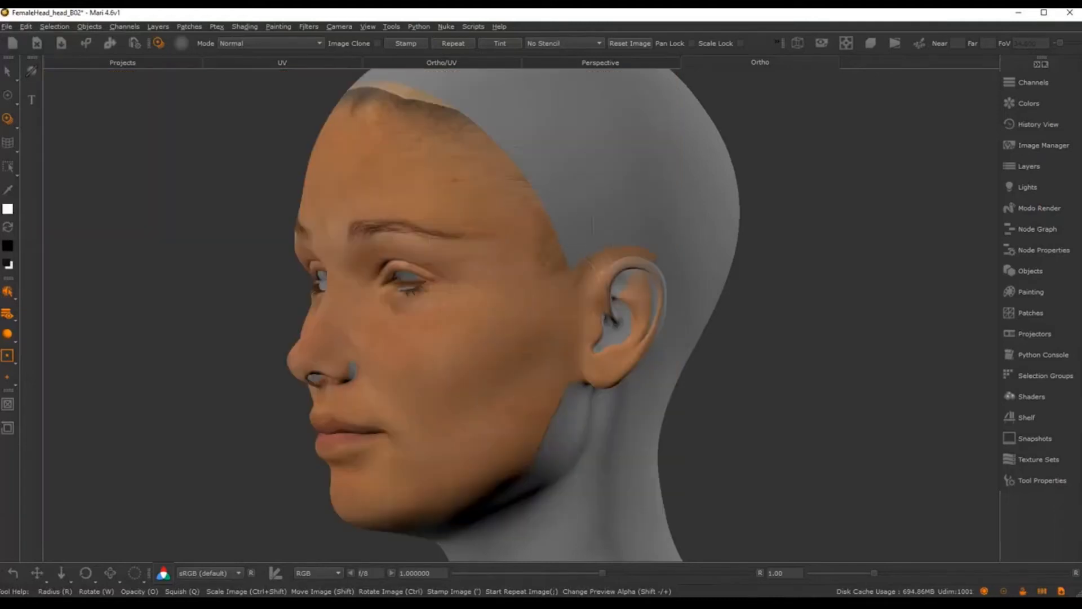
pyautogui.moveTo(509, 228); pyautogui.dragTo(509, 220)
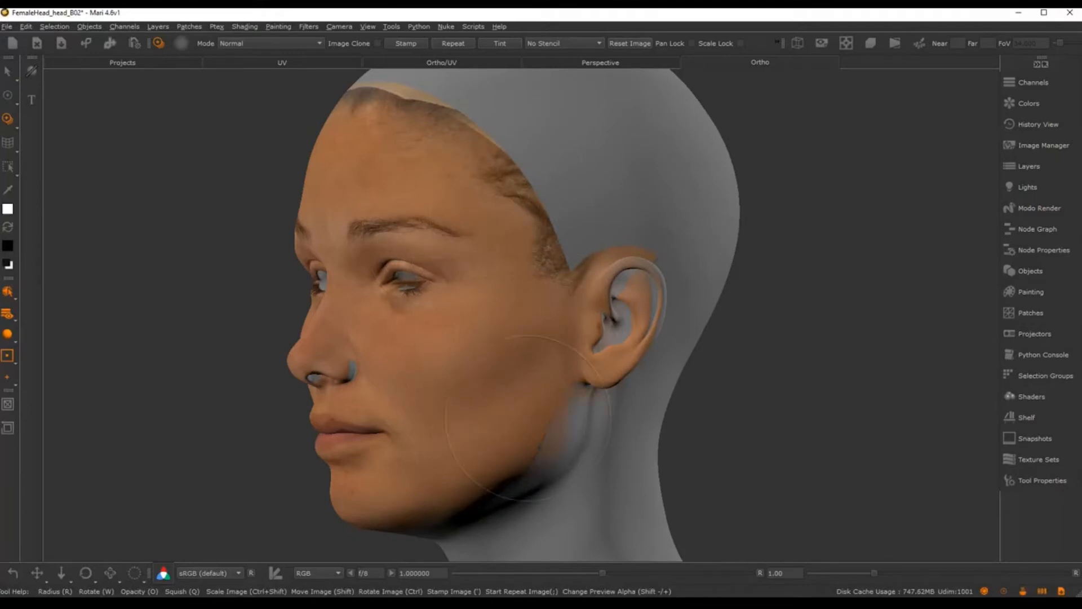
pyautogui.moveTo(529, 418); pyautogui.dragTo(571, 376)
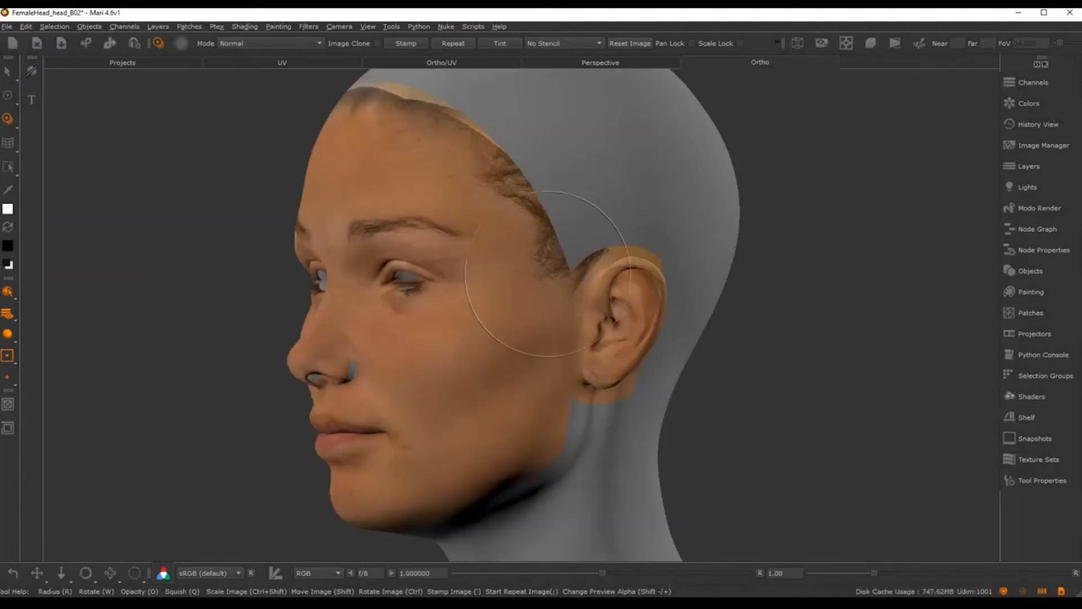
# Step: Orbit and zoom around the face to inspect profile, underside, eyes and three-quarter views
pyautogui.keyDown('alt'); pyautogui.moveTo(538, 305); pyautogui.dragTo(548, 284, button='middle'); pyautogui.keyUp('alt')
pyautogui.keyDown('alt'); pyautogui.moveTo(548, 284); pyautogui.dragTo(705, 298); pyautogui.keyUp('alt')
pyautogui.keyDown('alt'); pyautogui.moveTo(548, 305); pyautogui.dragTo(665, 316, button='middle'); pyautogui.keyUp('alt')
pyautogui.keyDown('alt'); pyautogui.moveTo(665, 315); pyautogui.dragTo(671, 277, button='right'); pyautogui.keyUp('alt')
pyautogui.keyDown('alt'); pyautogui.moveTo(581, 321); pyautogui.dragTo(711, 333); pyautogui.keyUp('alt')
pyautogui.keyDown('alt'); pyautogui.moveTo(617, 331); pyautogui.dragTo(657, 280, button='middle'); pyautogui.keyUp('alt')
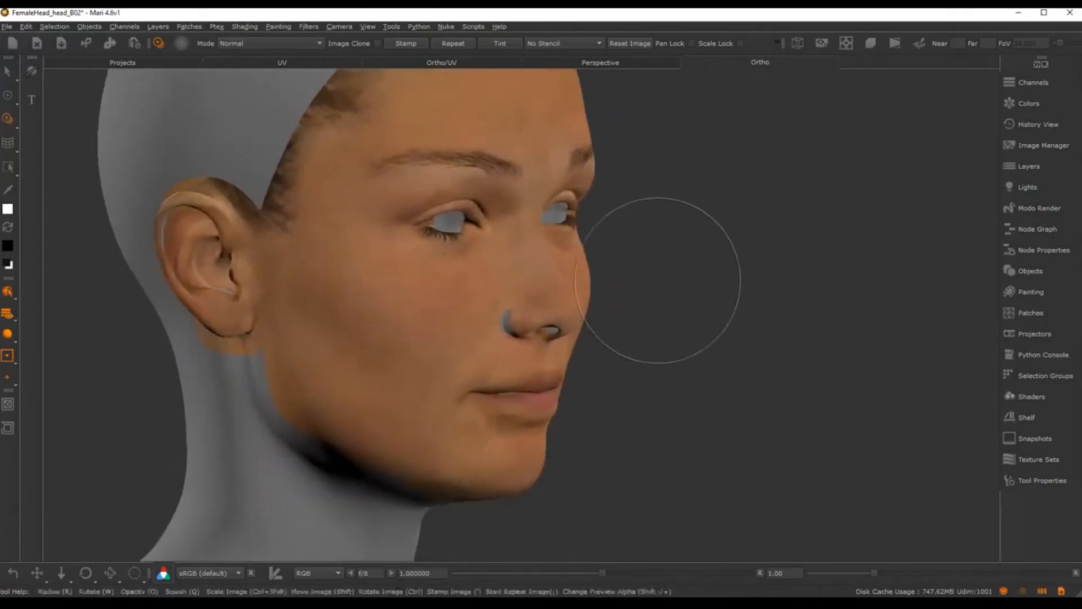
pyautogui.keyDown('alt'); pyautogui.moveTo(657, 280); pyautogui.dragTo(611, 242, button='right'); pyautogui.keyUp('alt')
pyautogui.keyDown('alt'); pyautogui.moveTo(611, 242); pyautogui.dragTo(638, 262, button='middle'); pyautogui.keyUp('alt')
pyautogui.keyDown('alt'); pyautogui.moveTo(638, 262); pyautogui.dragTo(784, 252, button='right'); pyautogui.keyUp('alt')
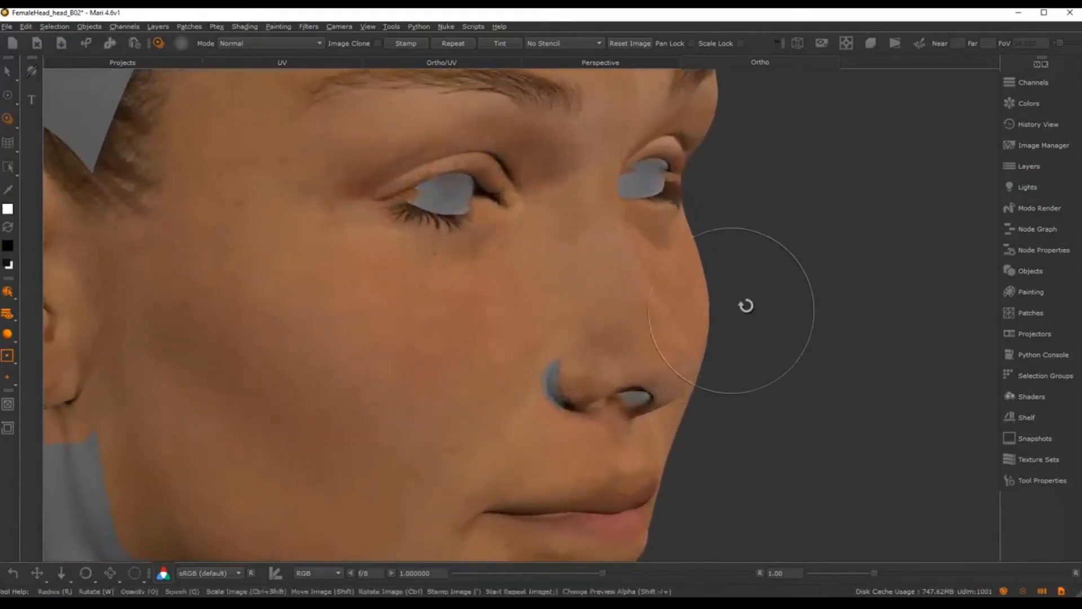
pyautogui.keyDown('alt'); pyautogui.moveTo(707, 300); pyautogui.dragTo(737, 276, button='middle'); pyautogui.keyUp('alt')
pyautogui.keyDown('alt'); pyautogui.moveTo(736, 275); pyautogui.dragTo(758, 210, button='right'); pyautogui.keyUp('alt')
pyautogui.keyDown('alt'); pyautogui.moveTo(647, 322); pyautogui.dragTo(688, 321); pyautogui.keyUp('alt')
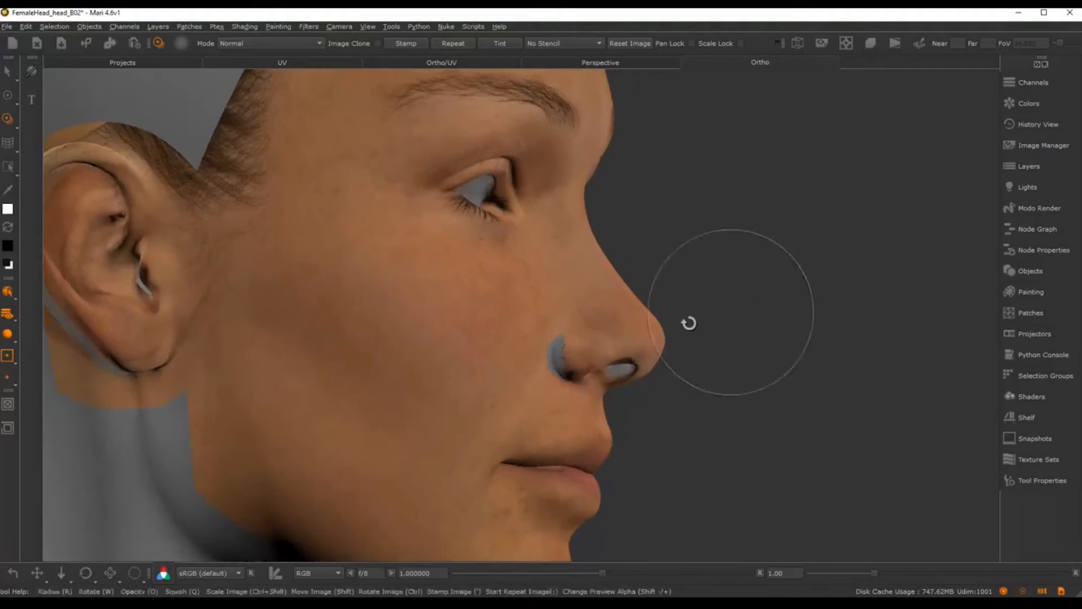
pyautogui.keyDown('alt'); pyautogui.moveTo(708, 285); pyautogui.dragTo(672, 261, button='right'); pyautogui.keyUp('alt')
pyautogui.keyDown('alt'); pyautogui.moveTo(672, 261); pyautogui.dragTo(643, 242); pyautogui.keyUp('alt')
pyautogui.keyDown('alt'); pyautogui.moveTo(643, 243); pyautogui.dragTo(672, 280, button='right'); pyautogui.keyUp('alt')
pyautogui.keyDown('alt'); pyautogui.moveTo(634, 220); pyautogui.dragTo(717, 304, button='middle'); pyautogui.keyUp('alt')
pyautogui.moveTo(717, 304)
pyautogui.keyDown('alt'); pyautogui.mouseDown(button='right')
pyautogui.moveTo(727, 361)
pyautogui.moveTo(596, 343)
pyautogui.mouseUp(button='right'); pyautogui.keyUp('alt')
pyautogui.keyDown('alt'); pyautogui.moveTo(806, 330); pyautogui.dragTo(661, 270, button='middle'); pyautogui.keyUp('alt')
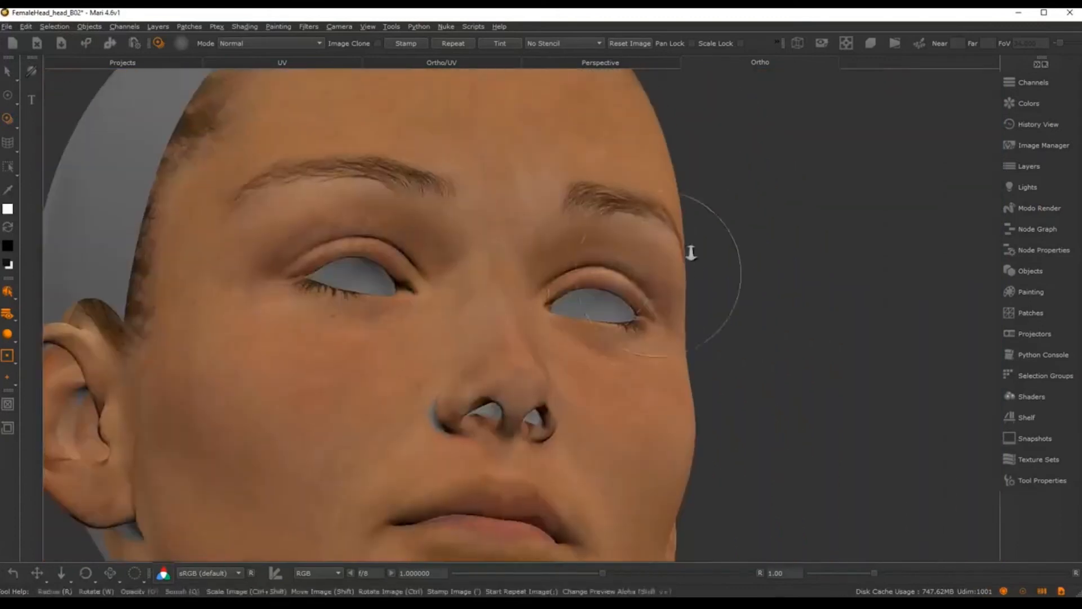
pyautogui.keyDown('alt'); pyautogui.moveTo(688, 252); pyautogui.dragTo(651, 239, button='right'); pyautogui.keyUp('alt')
pyautogui.keyDown('alt'); pyautogui.moveTo(651, 240); pyautogui.dragTo(562, 289); pyautogui.keyUp('alt')
pyautogui.keyDown('alt'); pyautogui.moveTo(563, 290); pyautogui.dragTo(558, 308, button='middle'); pyautogui.keyUp('alt')
pyautogui.keyDown('alt'); pyautogui.moveTo(564, 310); pyautogui.dragTo(540, 299, button='right'); pyautogui.keyUp('alt')
pyautogui.keyDown('alt'); pyautogui.moveTo(542, 314); pyautogui.dragTo(578, 293); pyautogui.keyUp('alt')
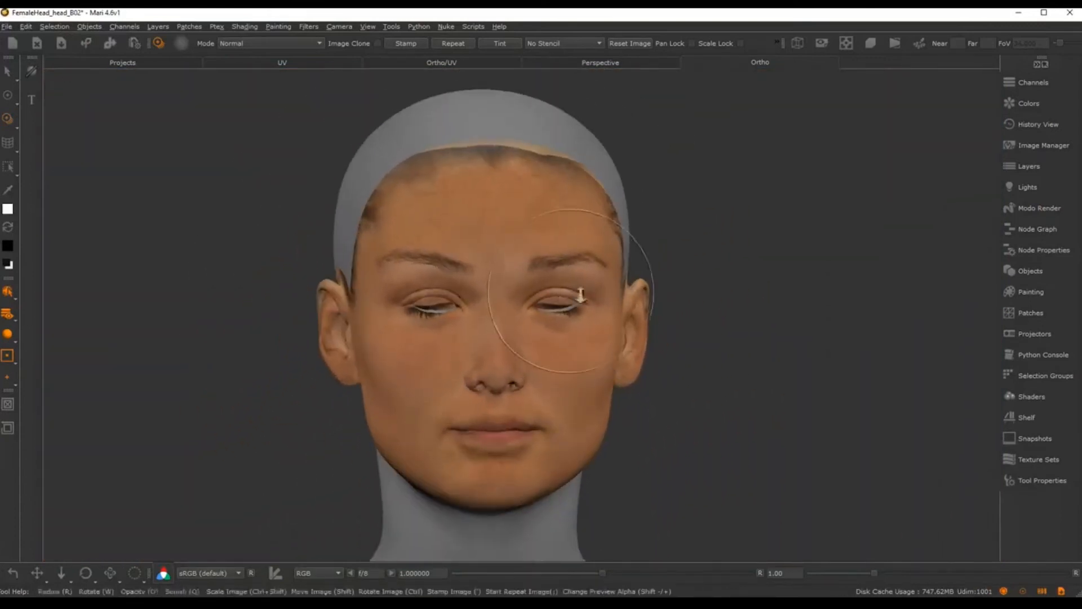
pyautogui.keyDown('alt'); pyautogui.moveTo(580, 295); pyautogui.dragTo(598, 332, button='right'); pyautogui.keyUp('alt')
pyautogui.keyDown('alt'); pyautogui.moveTo(581, 350); pyautogui.dragTo(582, 312, button='middle'); pyautogui.keyUp('alt')
pyautogui.keyDown('alt'); pyautogui.moveTo(582, 312); pyautogui.dragTo(600, 334, button='right'); pyautogui.keyUp('alt')
pyautogui.keyDown('alt'); pyautogui.moveTo(600, 334); pyautogui.dragTo(655, 233); pyautogui.keyUp('alt')
# Step: Reposition the photo overlay and paint cloned skin across the front of the face
pyautogui.keyDown('alt'); pyautogui.moveTo(655, 234); pyautogui.dragTo(626, 223, button='right'); pyautogui.keyUp('alt')
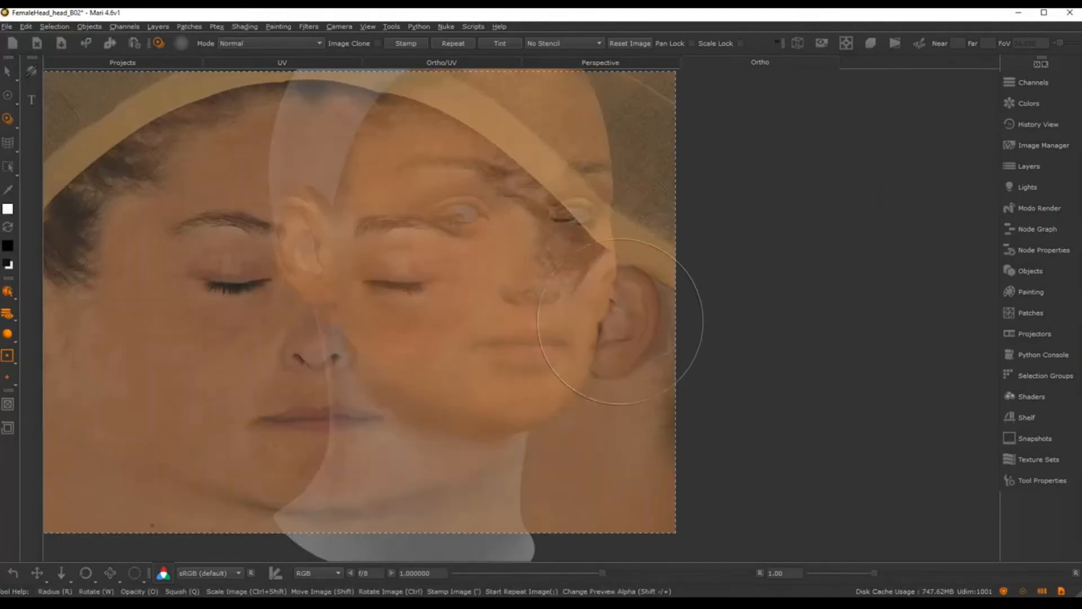
pyautogui.moveTo(584, 353)
pyautogui.keyDown('shift'); pyautogui.mouseDown()
pyautogui.moveTo(618, 310)
pyautogui.moveTo(606, 331)
pyautogui.moveTo(569, 316)
pyautogui.mouseUp(); pyautogui.keyUp('shift')
pyautogui.moveTo(496, 299)
pyautogui.mouseDown()
pyautogui.moveTo(464, 310)
pyautogui.moveTo(479, 318)
pyautogui.mouseUp()
pyautogui.keyDown('shift'); pyautogui.moveTo(504, 326); pyautogui.dragTo(772, 290); pyautogui.keyUp('shift')
pyautogui.moveTo(404, 412)
pyautogui.keyDown('alt'); pyautogui.mouseDown()
pyautogui.moveTo(580, 350)
pyautogui.moveTo(686, 354)
pyautogui.moveTo(475, 369)
pyautogui.moveTo(508, 363)
pyautogui.moveTo(491, 363)
pyautogui.mouseUp(); pyautogui.keyUp('alt')
pyautogui.keyDown('alt'); pyautogui.moveTo(492, 363); pyautogui.dragTo(475, 385, button='middle'); pyautogui.keyUp('alt')
pyautogui.keyDown('alt'); pyautogui.moveTo(508, 372); pyautogui.dragTo(579, 350, button='right'); pyautogui.keyUp('alt')
pyautogui.keyDown('alt'); pyautogui.moveTo(579, 350); pyautogui.dragTo(568, 288); pyautogui.keyUp('alt')
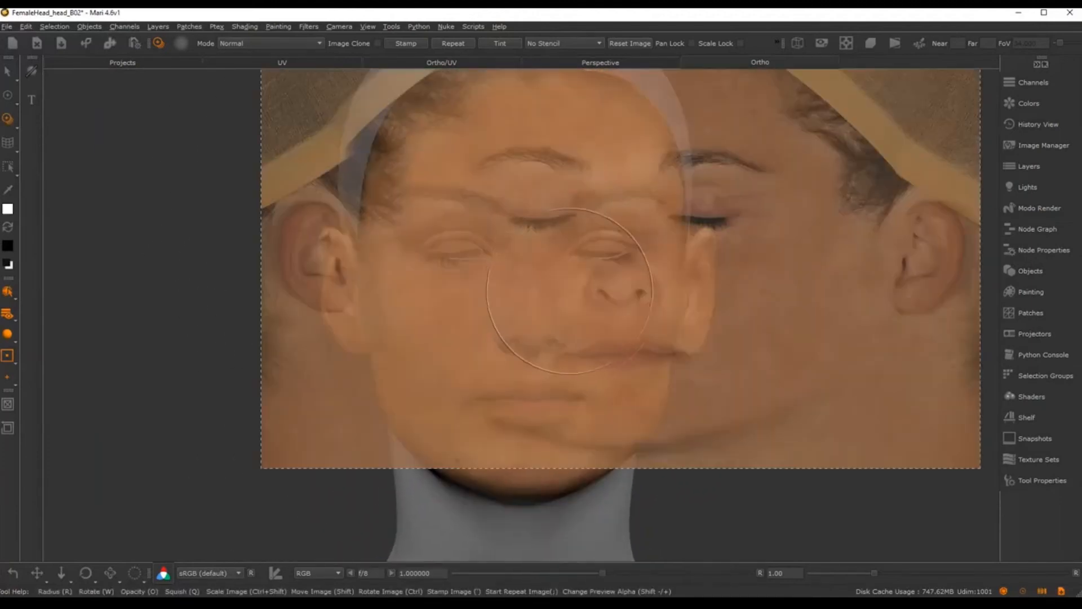
# Step: Switch to the Paint brush and frame the eyes and face for touch-ups
pyautogui.press('p')
pyautogui.keyDown('alt'); pyautogui.moveTo(566, 292); pyautogui.dragTo(580, 310, button='right'); pyautogui.keyUp('alt')
pyautogui.keyDown('alt'); pyautogui.moveTo(580, 310); pyautogui.dragTo(547, 300, button='middle'); pyautogui.keyUp('alt')
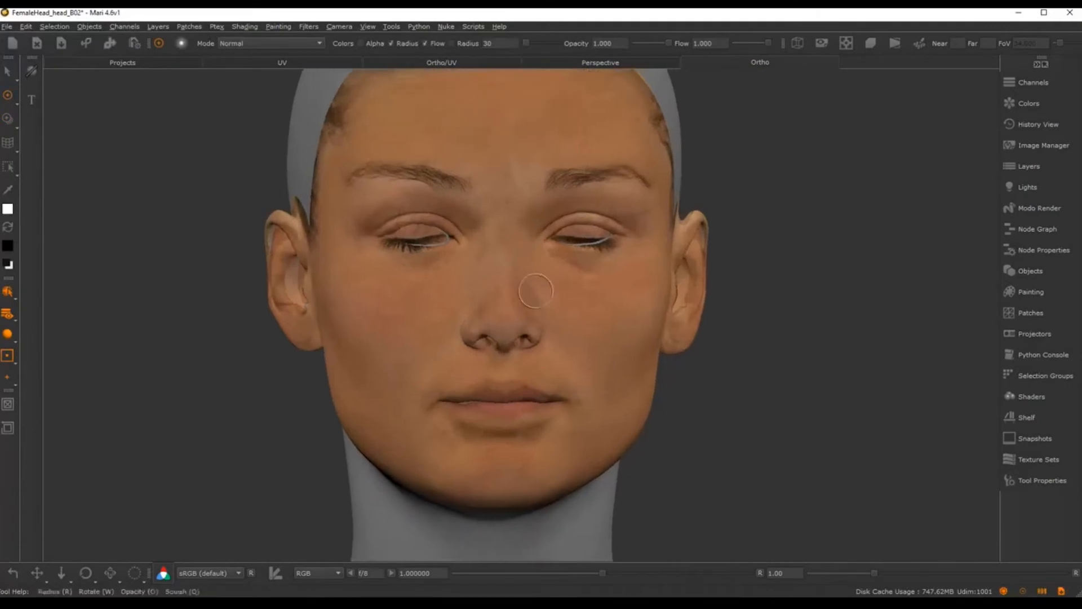
pyautogui.keyDown('alt'); pyautogui.moveTo(541, 296); pyautogui.dragTo(540, 363, button='right'); pyautogui.keyUp('alt')
pyautogui.keyDown('alt'); pyautogui.moveTo(540, 365); pyautogui.dragTo(543, 384, button='middle'); pyautogui.keyUp('alt')
pyautogui.moveTo(611, 221)
pyautogui.keyDown('alt'); pyautogui.mouseDown(button='middle')
pyautogui.moveTo(582, 261)
pyautogui.moveTo(611, 287)
pyautogui.mouseUp(button='middle'); pyautogui.keyUp('alt')
pyautogui.moveTo(611, 287)
pyautogui.keyDown('alt'); pyautogui.mouseDown(button='right')
pyautogui.moveTo(626, 321)
pyautogui.moveTo(607, 328)
pyautogui.mouseUp(button='right'); pyautogui.keyUp('alt')
pyautogui.keyDown('alt'); pyautogui.moveTo(607, 331); pyautogui.dragTo(593, 337); pyautogui.keyUp('alt')
pyautogui.keyDown('alt'); pyautogui.moveTo(593, 337); pyautogui.dragTo(533, 322, button='right'); pyautogui.keyUp('alt')
pyautogui.moveTo(533, 332)
pyautogui.keyDown('alt'); pyautogui.mouseDown()
pyautogui.moveTo(594, 353)
pyautogui.moveTo(608, 338)
pyautogui.mouseUp(); pyautogui.keyUp('alt')
pyautogui.keyDown('alt'); pyautogui.moveTo(494, 283); pyautogui.dragTo(475, 299, button='right'); pyautogui.keyUp('alt')
pyautogui.keyDown('alt'); pyautogui.moveTo(475, 303); pyautogui.dragTo(515, 343, button='middle'); pyautogui.keyUp('alt')
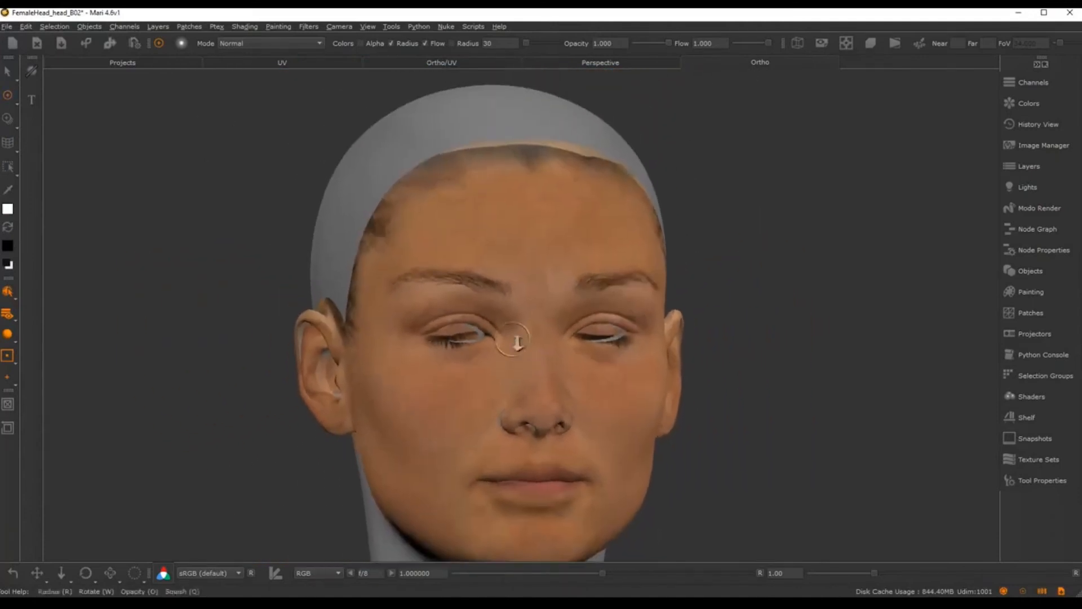
pyautogui.keyDown('alt'); pyautogui.moveTo(515, 343); pyautogui.dragTo(459, 253, button='right'); pyautogui.keyUp('alt')
pyautogui.keyDown('alt'); pyautogui.moveTo(487, 273); pyautogui.dragTo(511, 275); pyautogui.keyUp('alt')
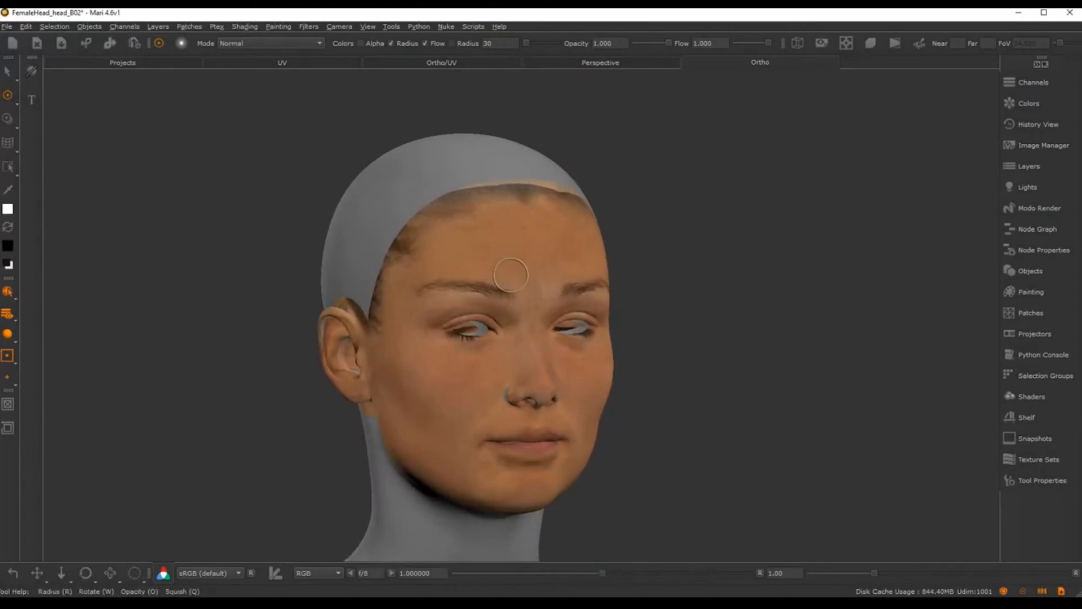
# Step: Add a Procedural > Pattern > Tiled layer named scalp_col
pyautogui.click(1030, 166)
pyautogui.click(795, 254)
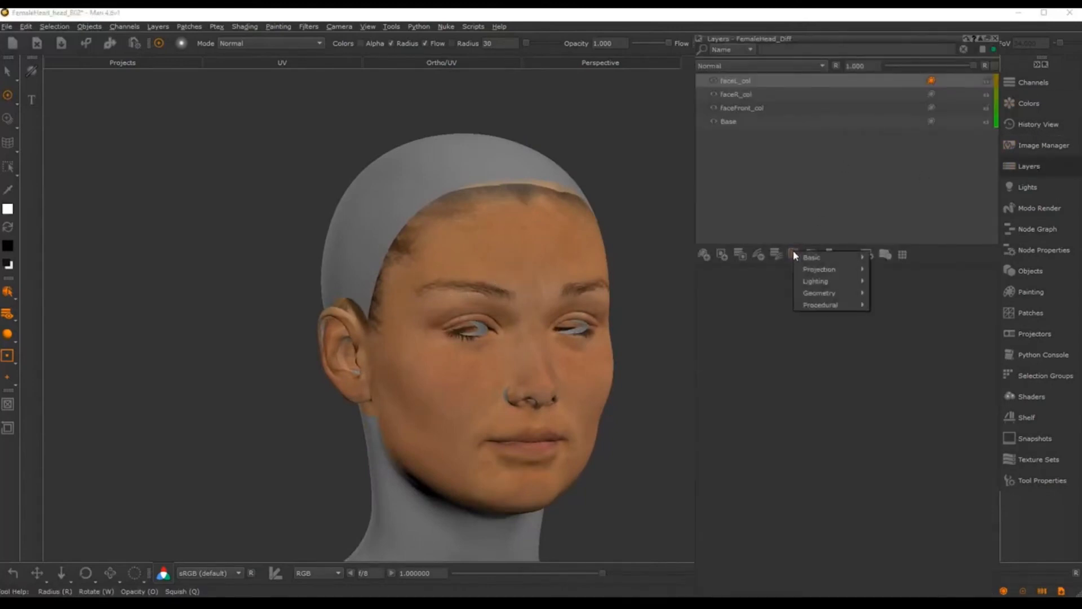
pyautogui.moveTo(828, 305)
pyautogui.moveTo(907, 353)
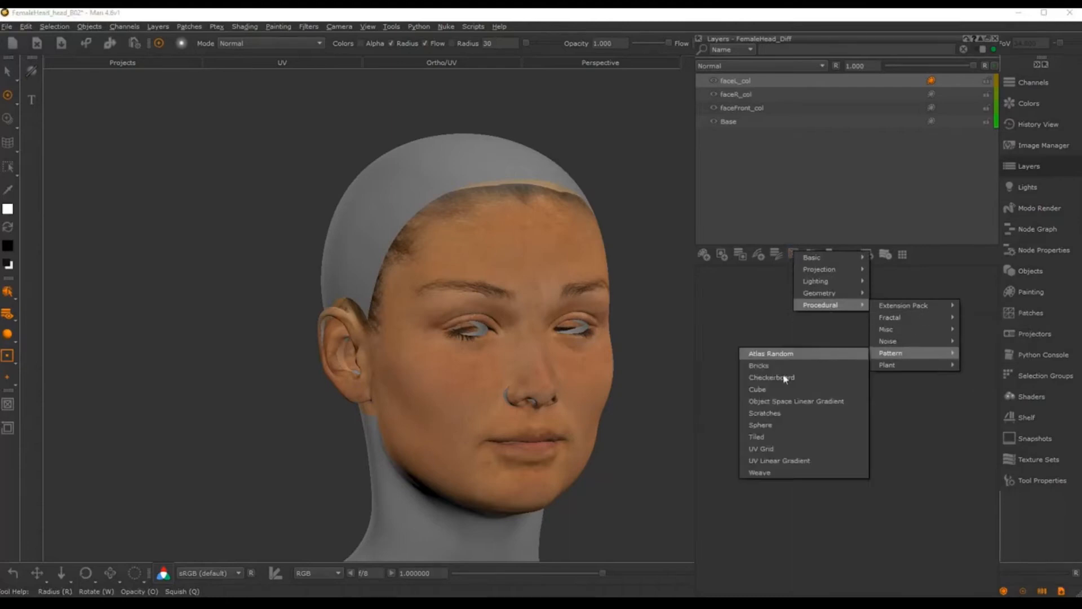
pyautogui.click(767, 437)
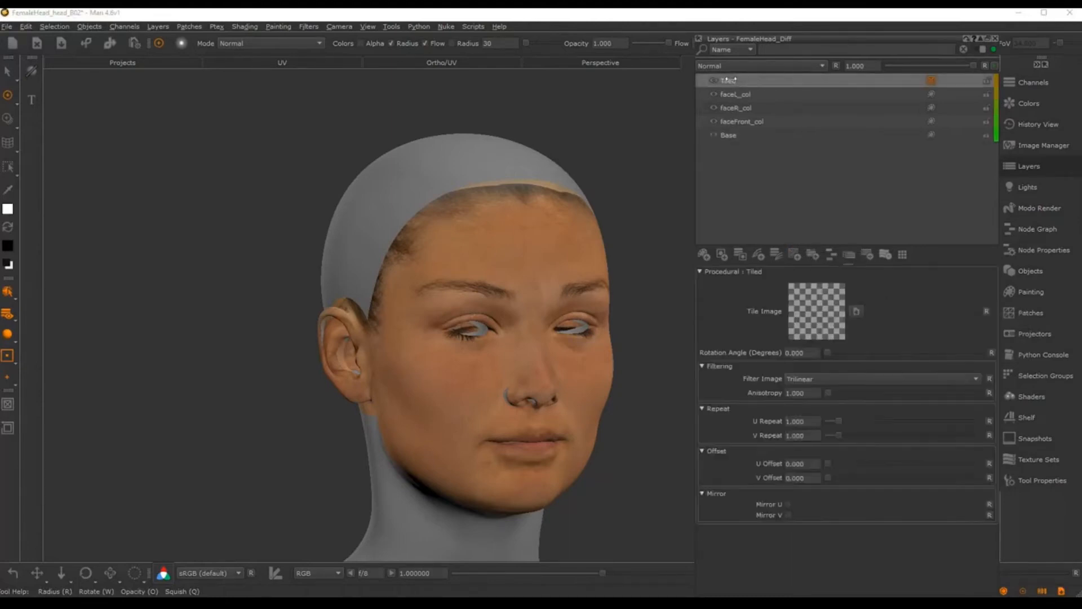
pyautogui.doubleClick(731, 80)
pyautogui.write('scalp_')
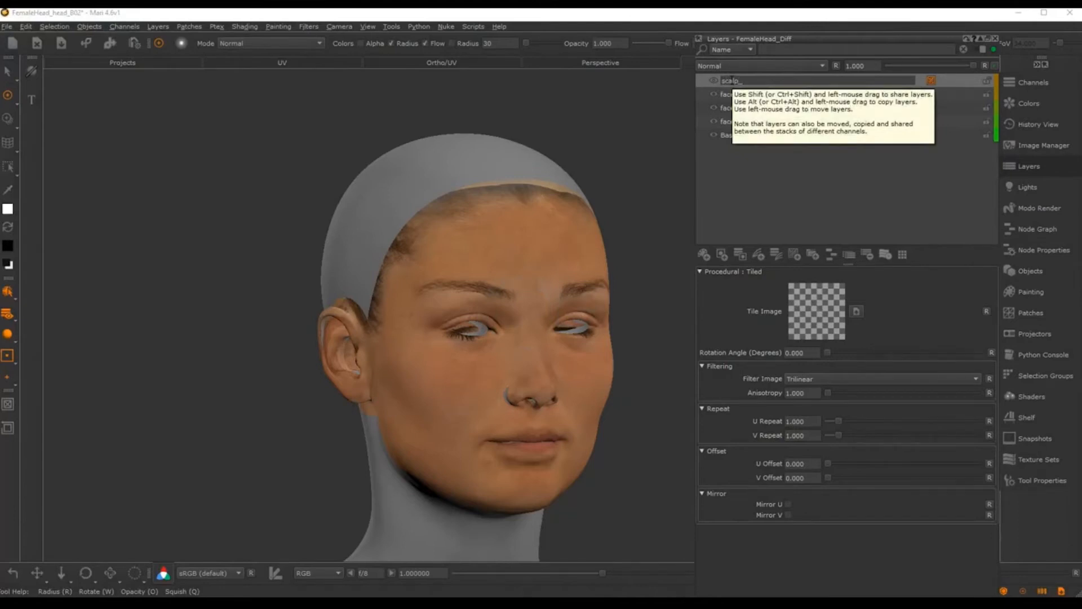
pyautogui.write('col')
pyautogui.press('Return')
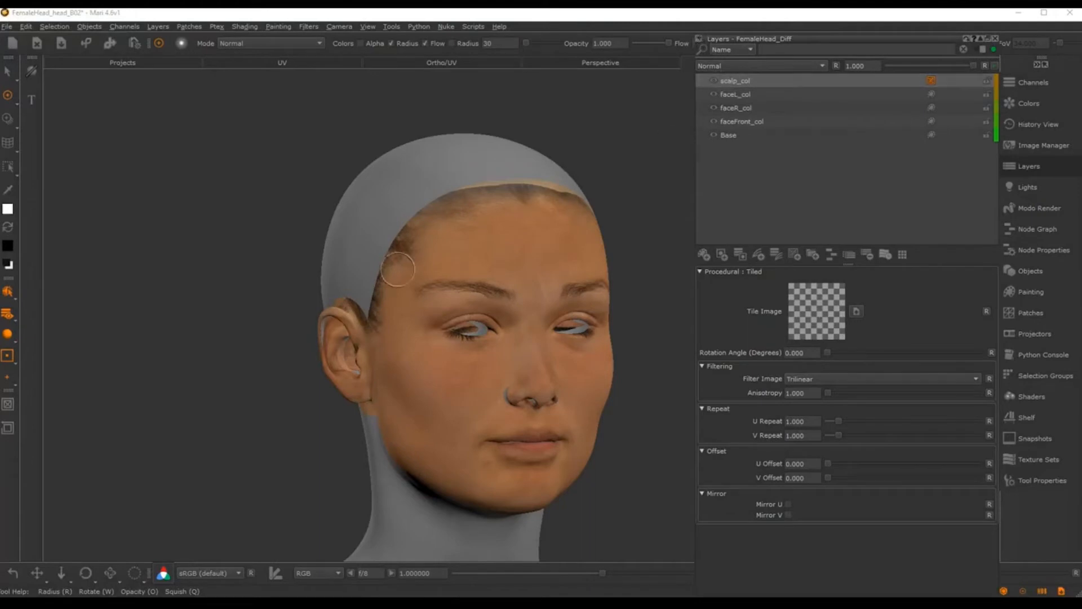
# Step: Set cheek02_tile.tif as the Tile Image and orbit to check it coats the whole head
pyautogui.press('l')
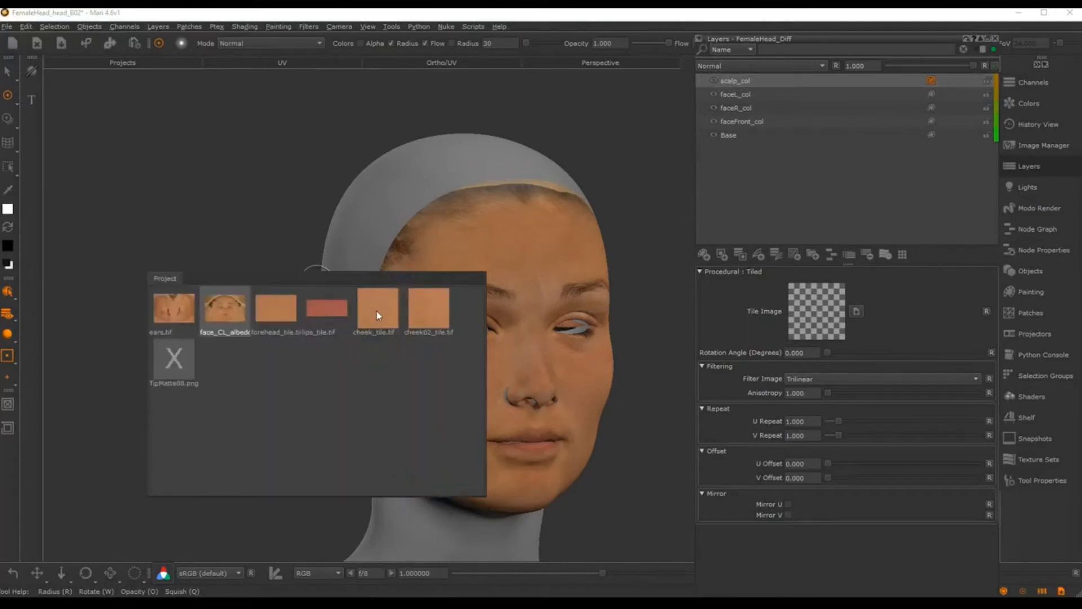
pyautogui.click(423, 314)
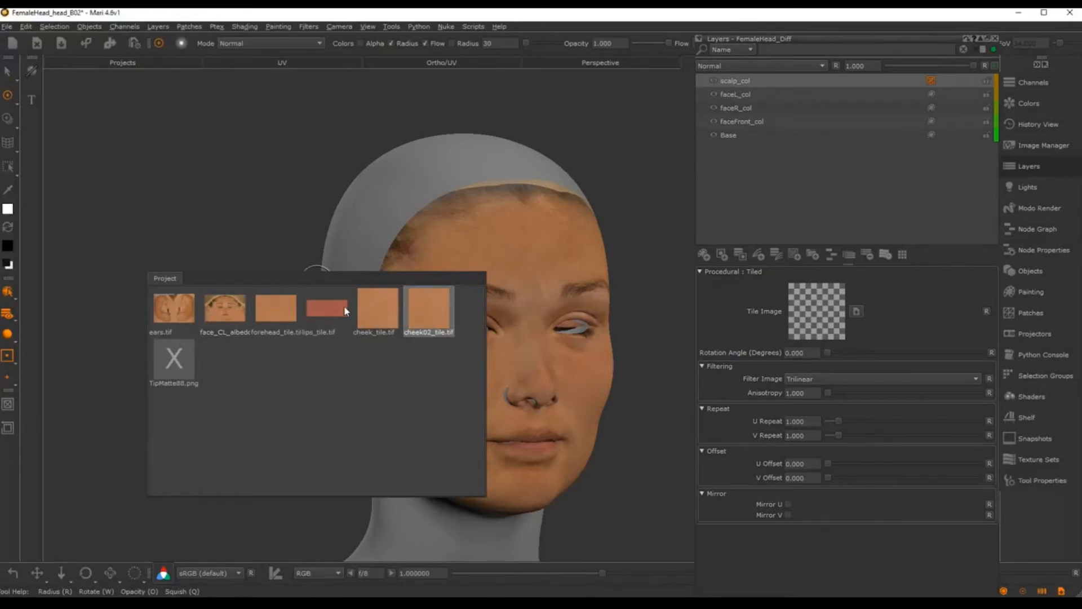
pyautogui.moveTo(388, 331); pyautogui.dragTo(813, 311)
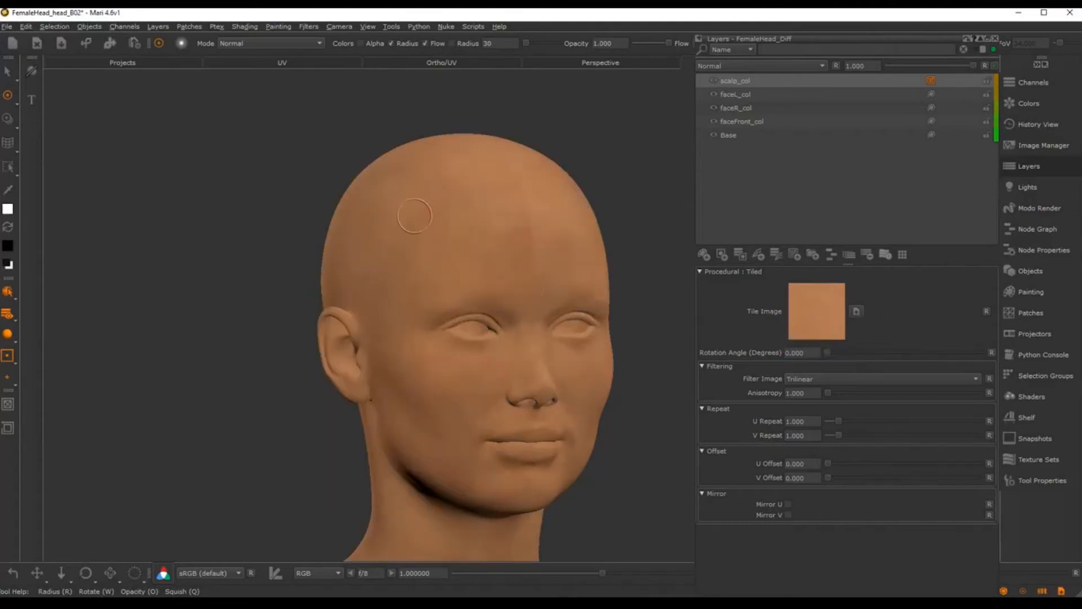
pyautogui.keyDown('alt'); pyautogui.moveTo(442, 238); pyautogui.dragTo(374, 246, button='middle'); pyautogui.keyUp('alt')
pyautogui.keyDown('alt'); pyautogui.moveTo(375, 247); pyautogui.dragTo(445, 244, button='right'); pyautogui.keyUp('alt')
pyautogui.keyDown('alt'); pyautogui.moveTo(445, 244); pyautogui.dragTo(558, 244); pyautogui.keyUp('alt')
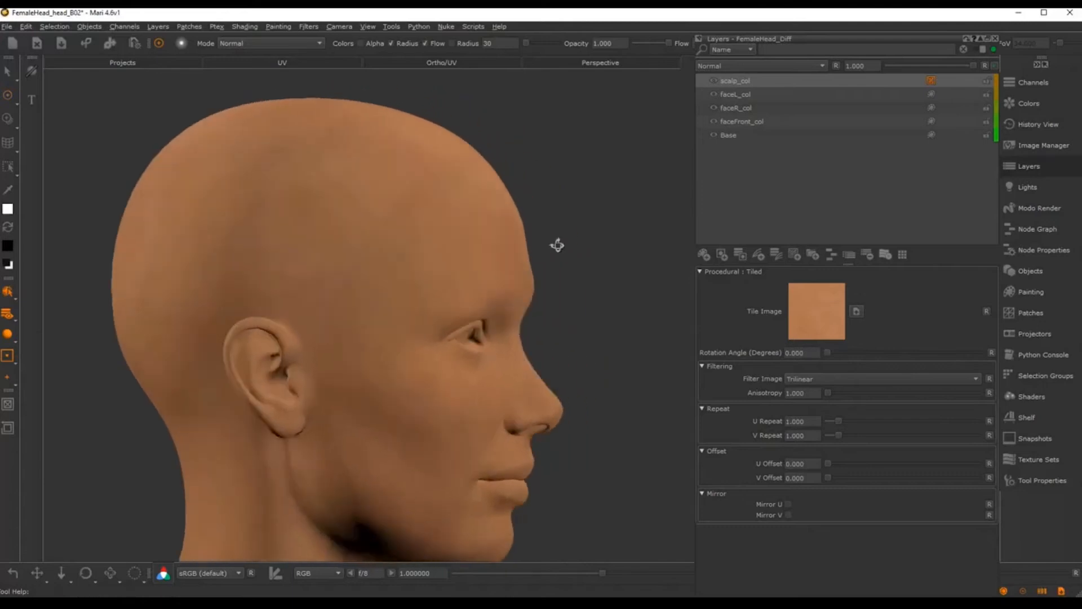
pyautogui.keyDown('alt'); pyautogui.moveTo(400, 232); pyautogui.dragTo(462, 258, button='middle'); pyautogui.keyUp('alt')
pyautogui.keyDown('alt'); pyautogui.moveTo(462, 258); pyautogui.dragTo(495, 264, button='right'); pyautogui.keyUp('alt')
pyautogui.keyDown('alt'); pyautogui.moveTo(495, 264); pyautogui.dragTo(465, 269); pyautogui.keyUp('alt')
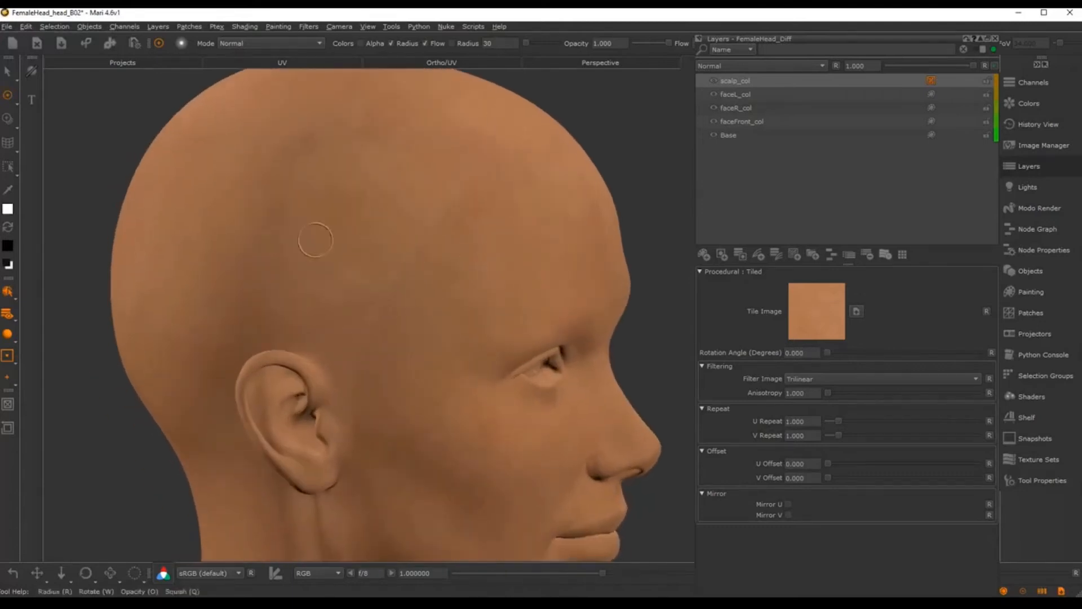
pyautogui.moveTo(522, 206)
pyautogui.keyDown('alt'); pyautogui.mouseDown()
pyautogui.moveTo(482, 205)
pyautogui.moveTo(475, 258)
pyautogui.mouseUp(); pyautogui.keyUp('alt')
pyautogui.keyDown('alt'); pyautogui.moveTo(475, 258); pyautogui.dragTo(498, 278, button='right'); pyautogui.keyUp('alt')
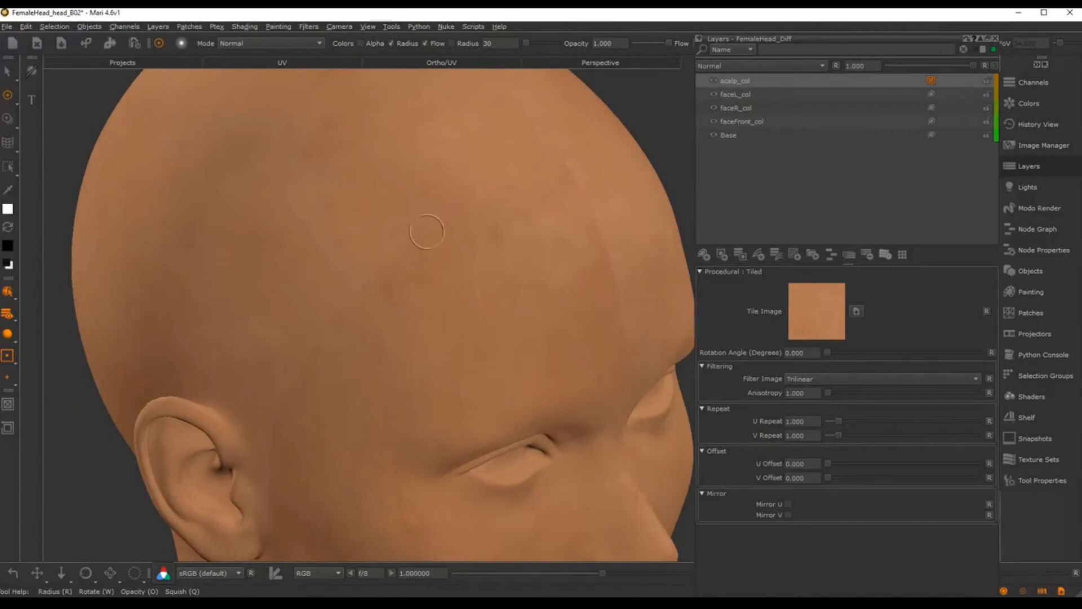
pyautogui.scroll(-5, 440, 306)
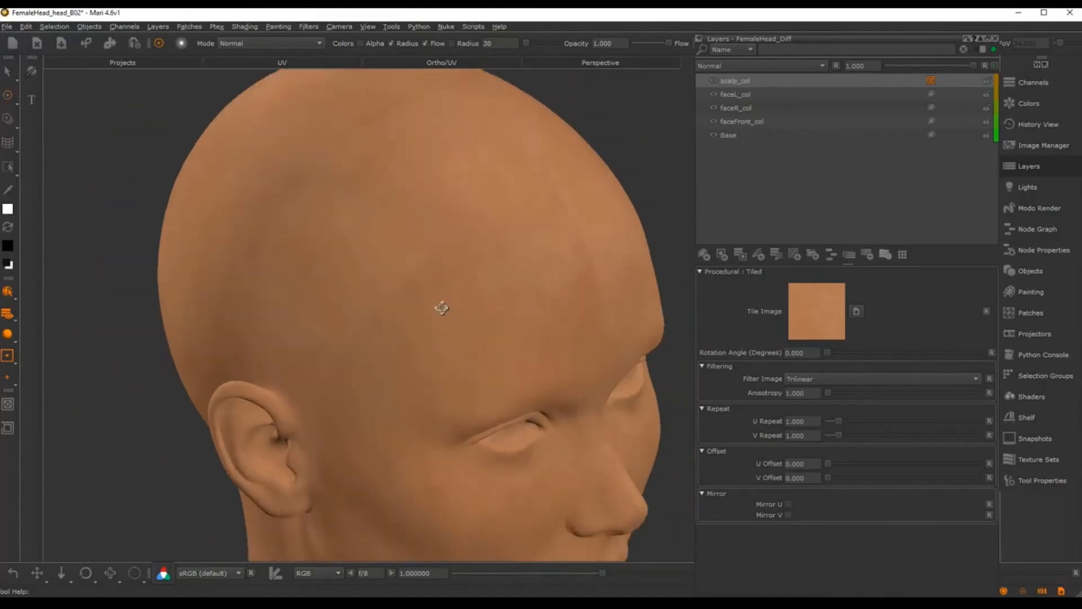
pyautogui.moveTo(428, 308)
pyautogui.keyDown('alt'); pyautogui.mouseDown()
pyautogui.moveTo(406, 343)
pyautogui.moveTo(445, 307)
pyautogui.mouseUp(); pyautogui.keyUp('alt')
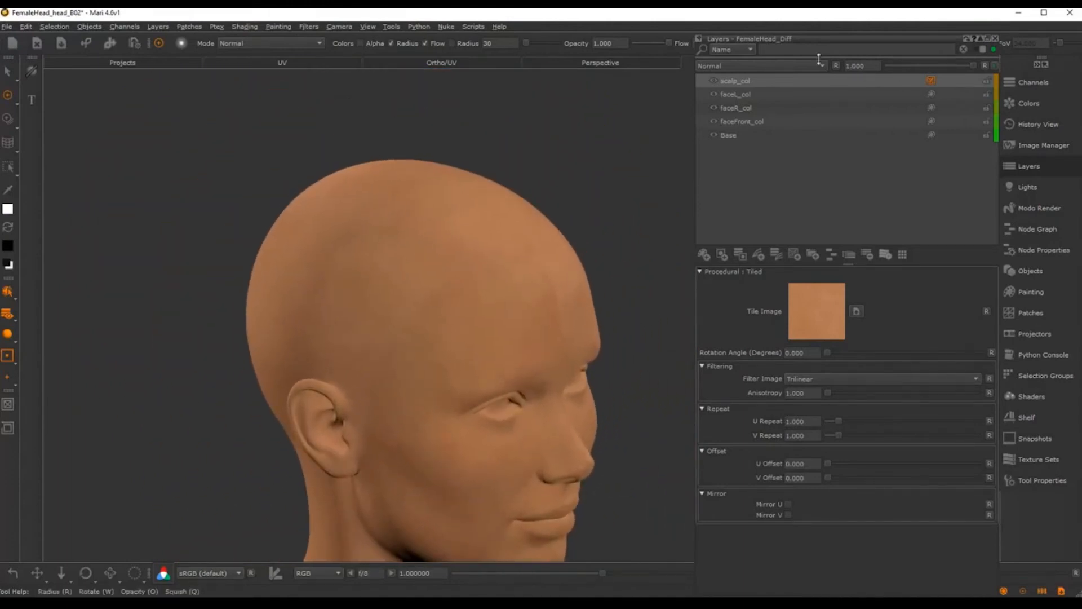
# Step: Delete the scalp_col layer and add a Tri Planar Projection layer
pyautogui.click(752, 80)
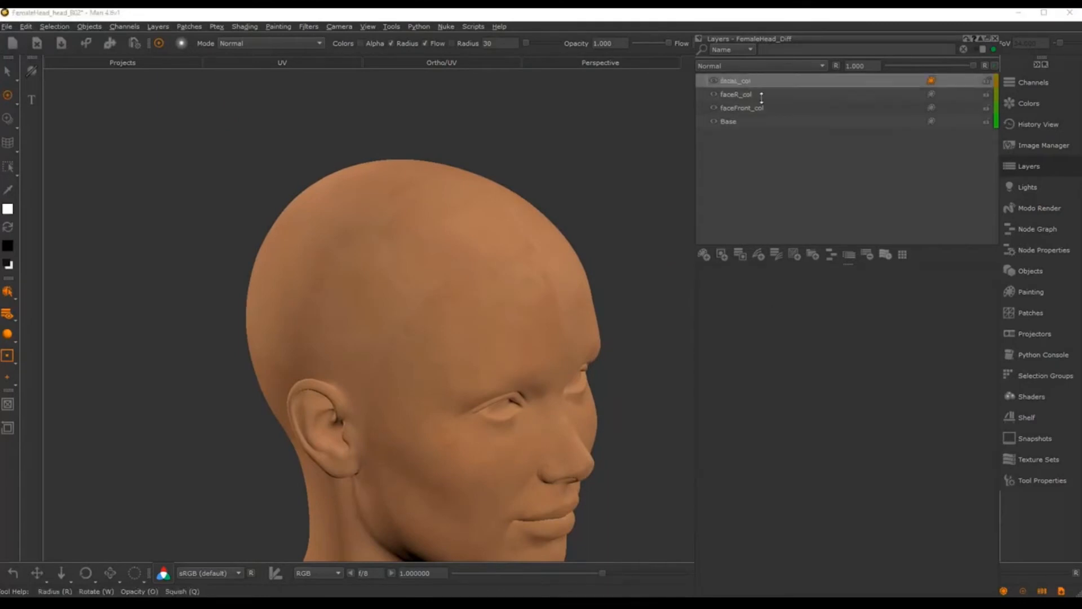
pyautogui.click(795, 254)
pyautogui.click(794, 254)
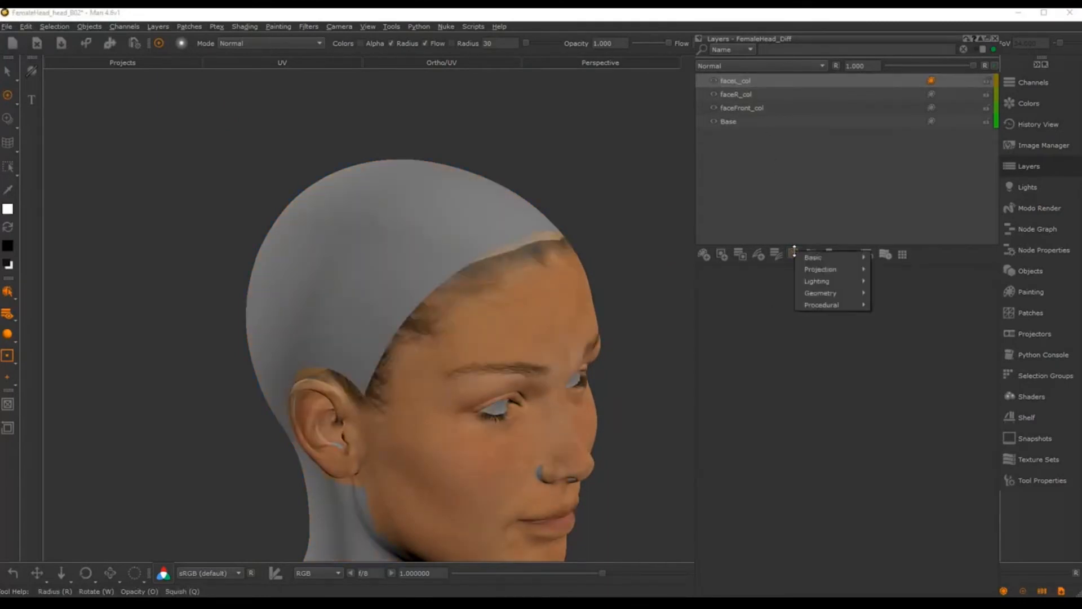
pyautogui.moveTo(804, 260)
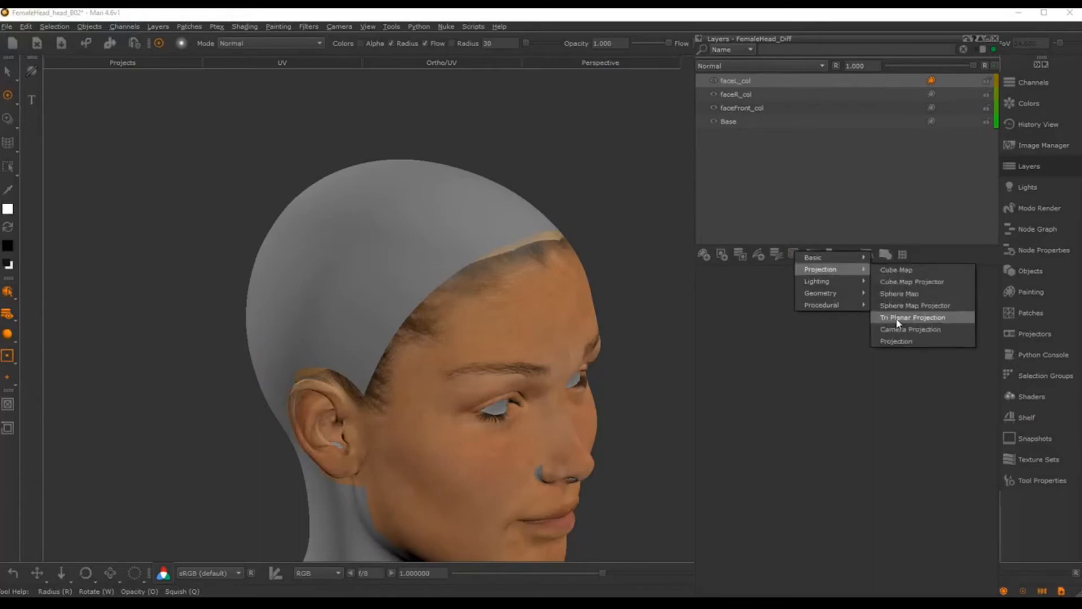
pyautogui.click(902, 315)
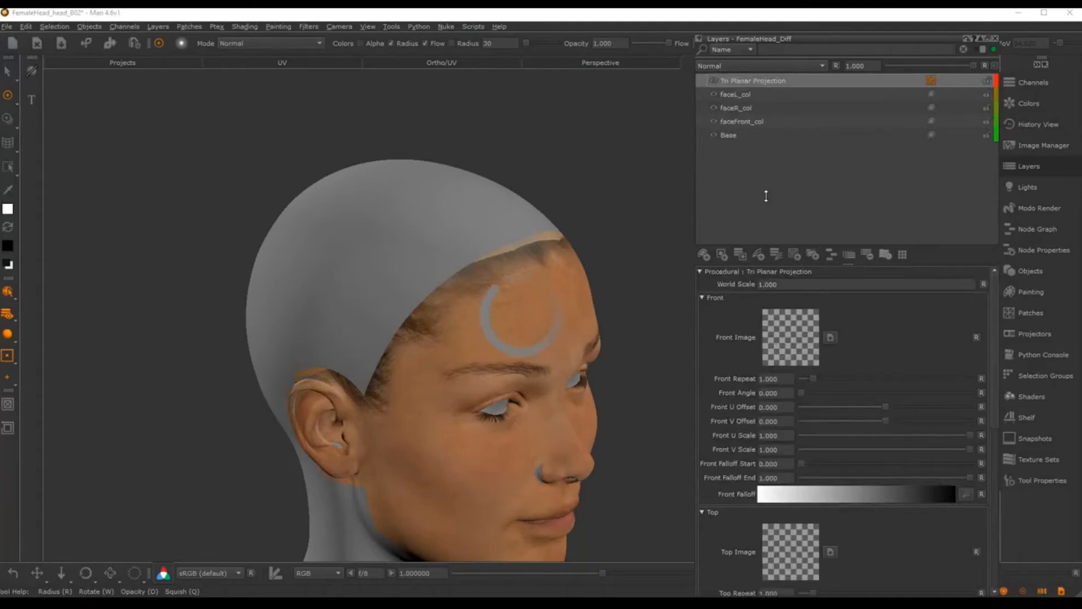
# Step: Assign cheek02_tile.tif to the Front, Top and Right projection image slots
pyautogui.press('i')
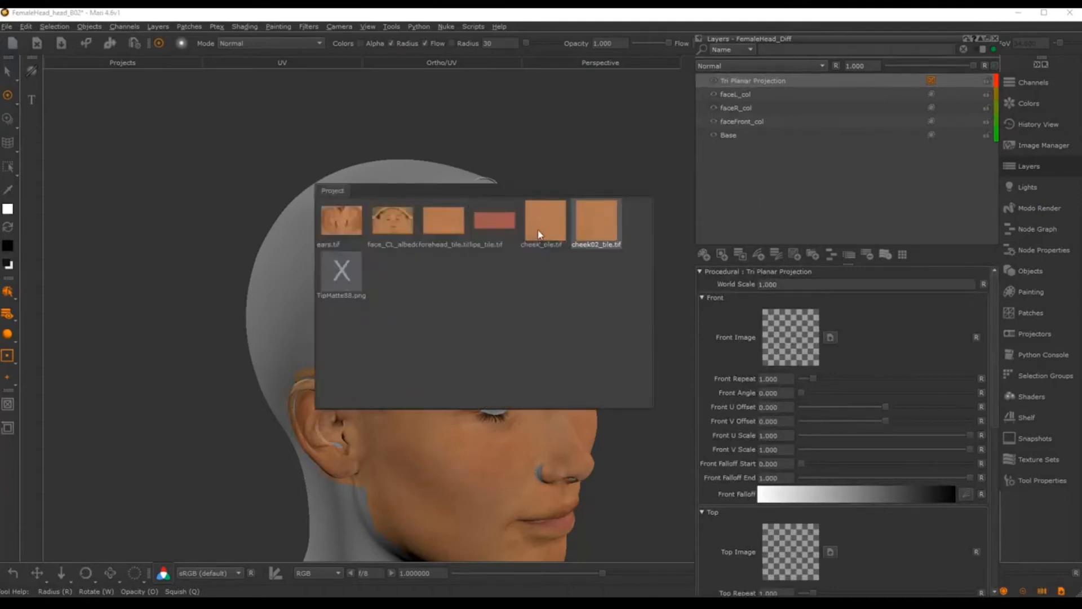
pyautogui.moveTo(613, 213); pyautogui.dragTo(792, 345)
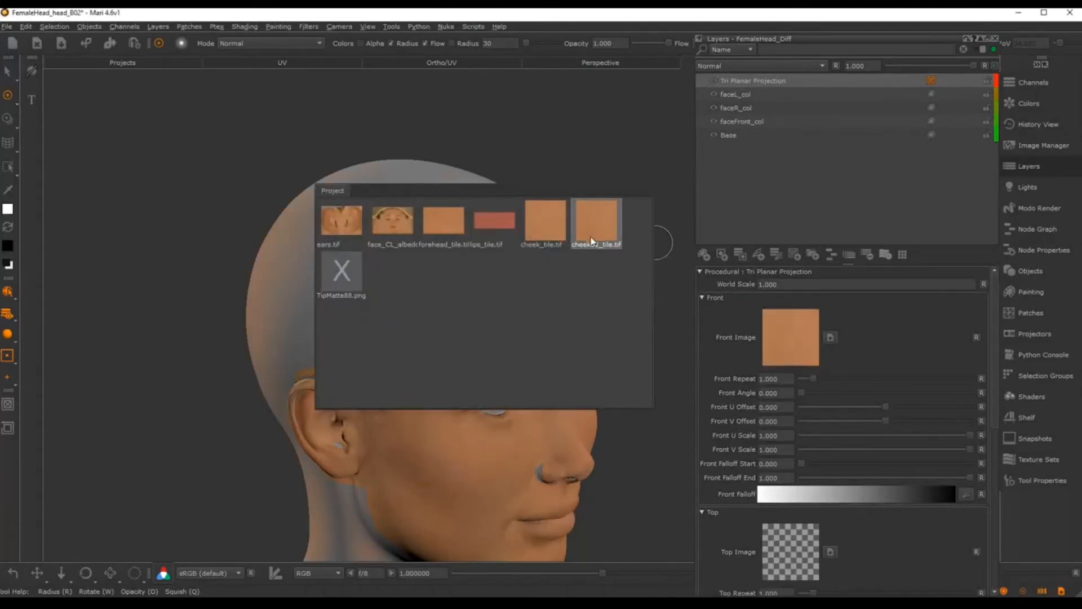
pyautogui.moveTo(591, 241); pyautogui.dragTo(785, 558)
pyautogui.moveTo(994, 351); pyautogui.dragTo(997, 497)
pyautogui.moveTo(590, 226); pyautogui.dragTo(803, 462)
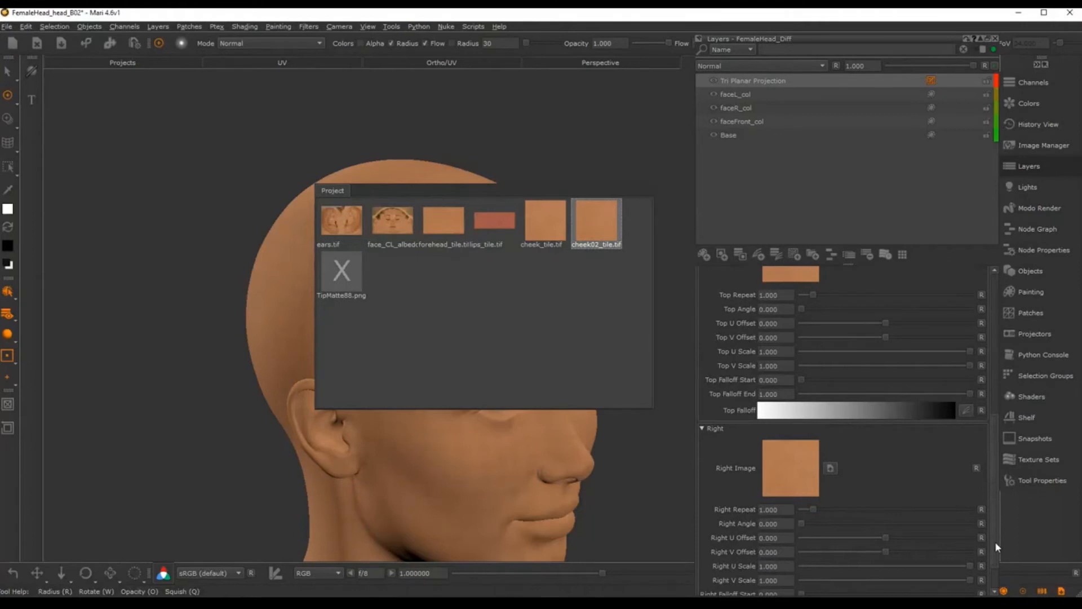
pyautogui.moveTo(996, 562); pyautogui.dragTo(953, 327)
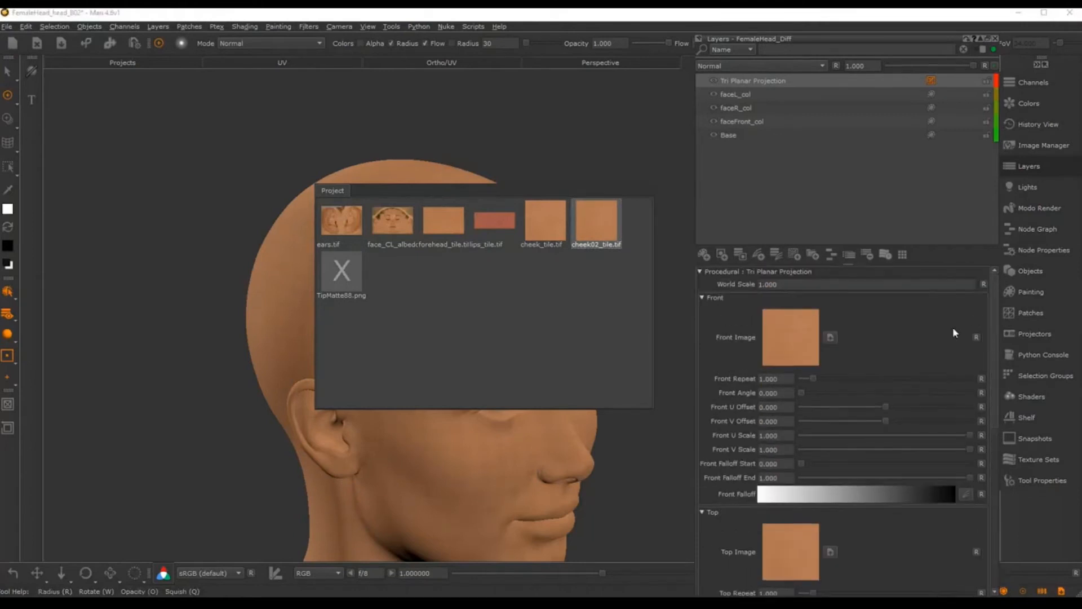
pyautogui.scroll(8, 616, 254)
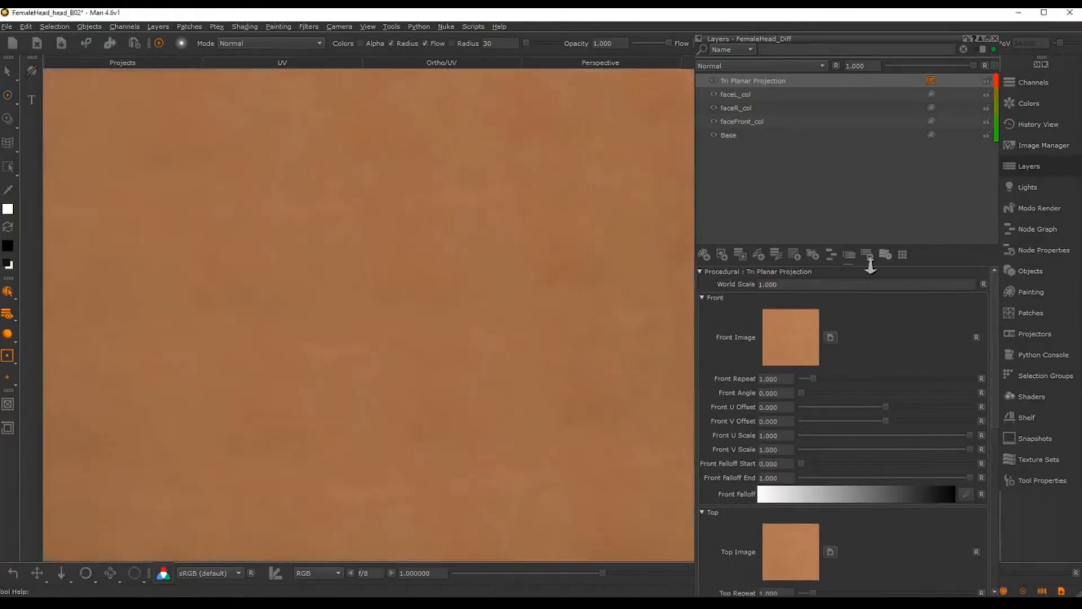
# Step: Try a Tri Planar Projection World Scale of 50, then 25
pyautogui.keyDown('alt'); pyautogui.moveTo(870, 266); pyautogui.dragTo(479, 267, button='right'); pyautogui.keyUp('alt')
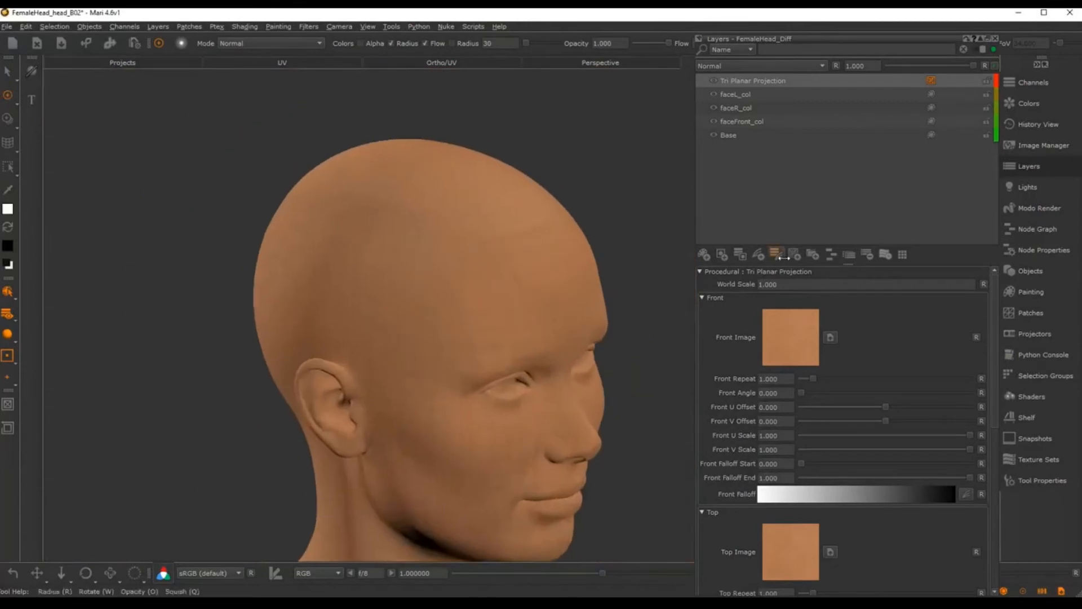
pyautogui.click(785, 289)
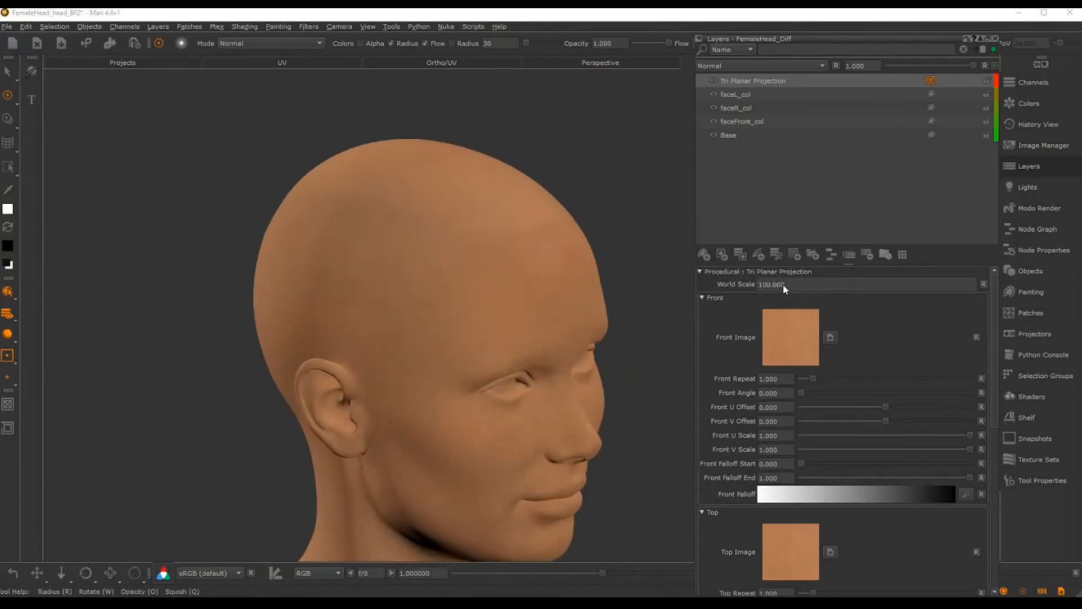
pyautogui.moveTo(535, 184)
pyautogui.keyDown('alt'); pyautogui.mouseDown()
pyautogui.moveTo(483, 274)
pyautogui.moveTo(512, 247)
pyautogui.moveTo(458, 277)
pyautogui.mouseUp(); pyautogui.keyUp('alt')
pyautogui.moveTo(791, 286); pyautogui.dragTo(726, 285)
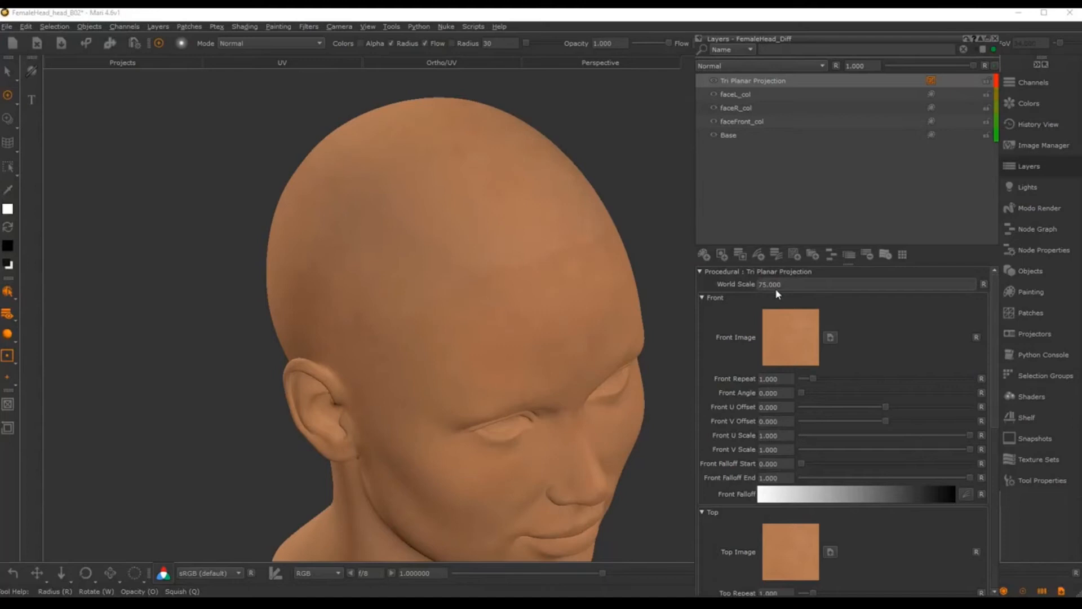
pyautogui.write('50')
pyautogui.press('Return')
pyautogui.scroll(3, 522, 323)
pyautogui.scroll(-5, 521, 323)
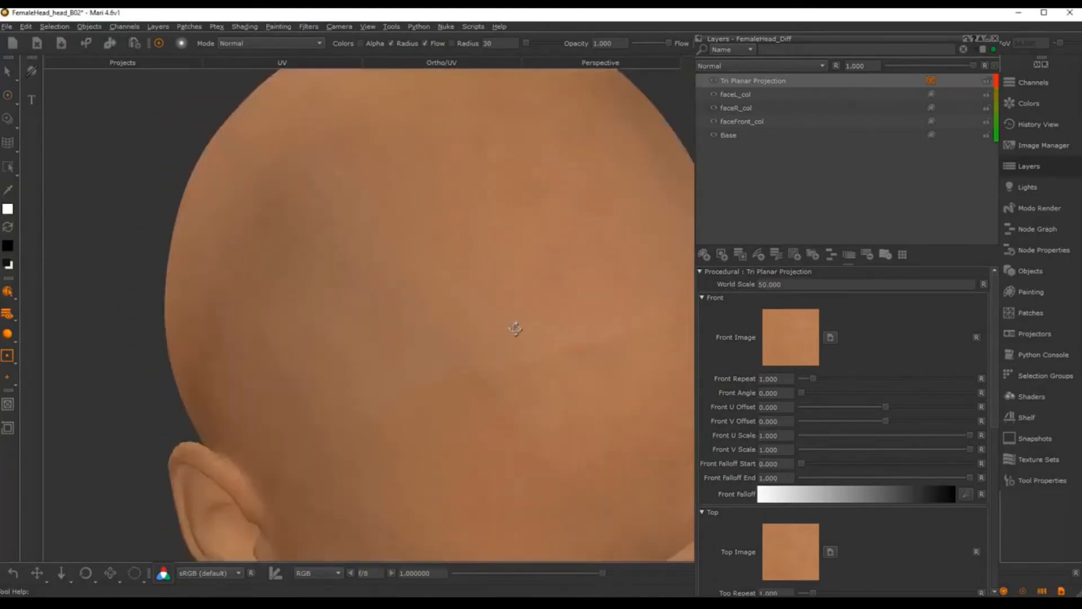
pyautogui.moveTo(788, 284); pyautogui.dragTo(756, 285)
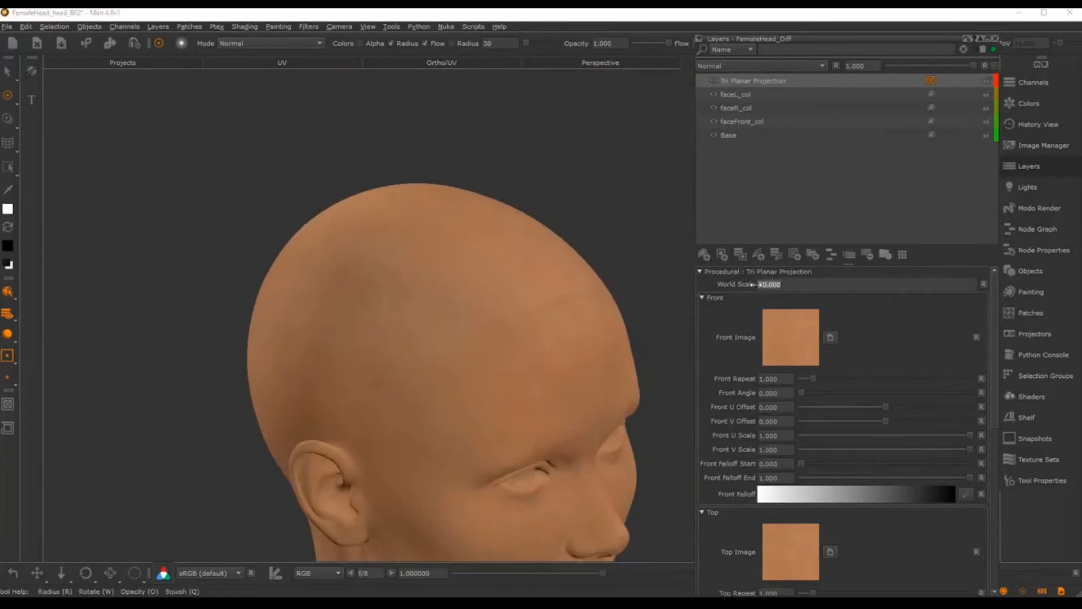
pyautogui.write('25')
pyautogui.press('Return')
# Step: Lower the World Scale to 10, then settle on 5.000
pyautogui.keyDown('alt'); pyautogui.moveTo(473, 382); pyautogui.dragTo(366, 299); pyautogui.keyUp('alt')
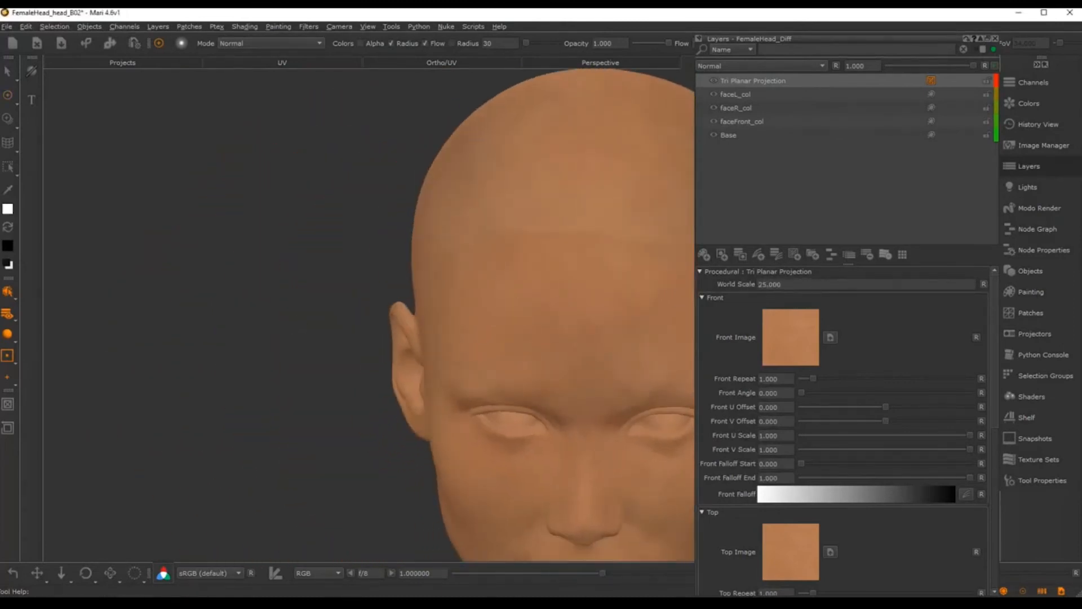
pyautogui.keyDown('alt'); pyautogui.moveTo(620, 298); pyautogui.dragTo(483, 362, button='middle'); pyautogui.keyUp('alt')
pyautogui.keyDown('alt'); pyautogui.moveTo(483, 363); pyautogui.dragTo(451, 371); pyautogui.keyUp('alt')
pyautogui.moveTo(798, 284); pyautogui.dragTo(757, 287)
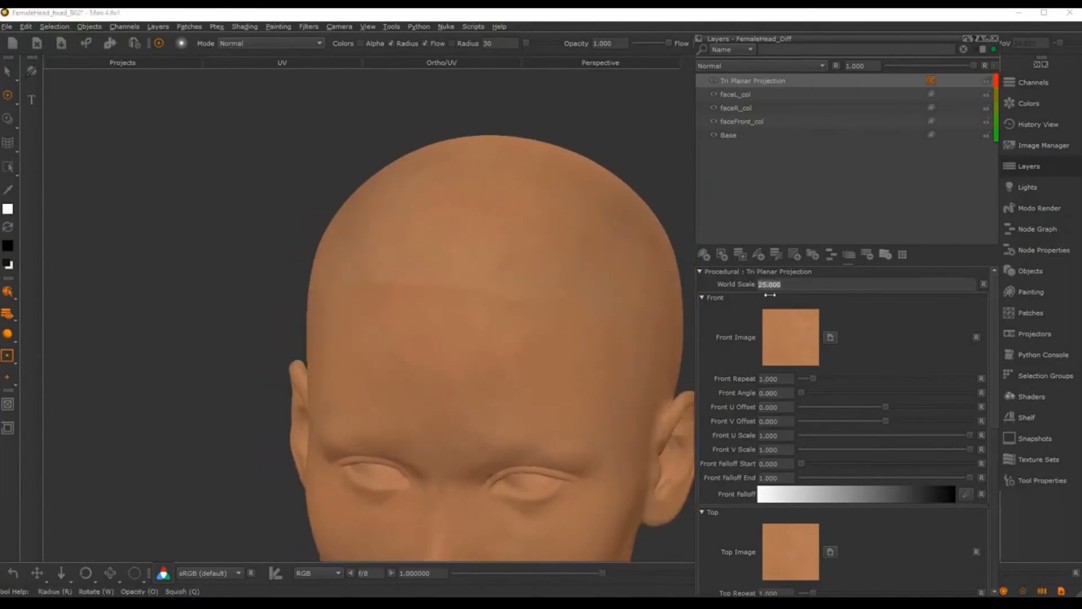
pyautogui.write('10')
pyautogui.press('Return')
pyautogui.keyDown('alt'); pyautogui.moveTo(522, 337); pyautogui.dragTo(524, 293, button='middle'); pyautogui.keyUp('alt')
pyautogui.keyDown('alt'); pyautogui.moveTo(525, 293); pyautogui.dragTo(583, 316, button='right'); pyautogui.keyUp('alt')
pyautogui.keyDown('alt'); pyautogui.moveTo(582, 316); pyautogui.dragTo(604, 321); pyautogui.keyUp('alt')
pyautogui.keyDown('alt'); pyautogui.moveTo(604, 322); pyautogui.dragTo(755, 286, button='middle'); pyautogui.keyUp('alt')
pyautogui.keyDown('alt'); pyautogui.moveTo(755, 285); pyautogui.dragTo(744, 275, button='right'); pyautogui.keyUp('alt')
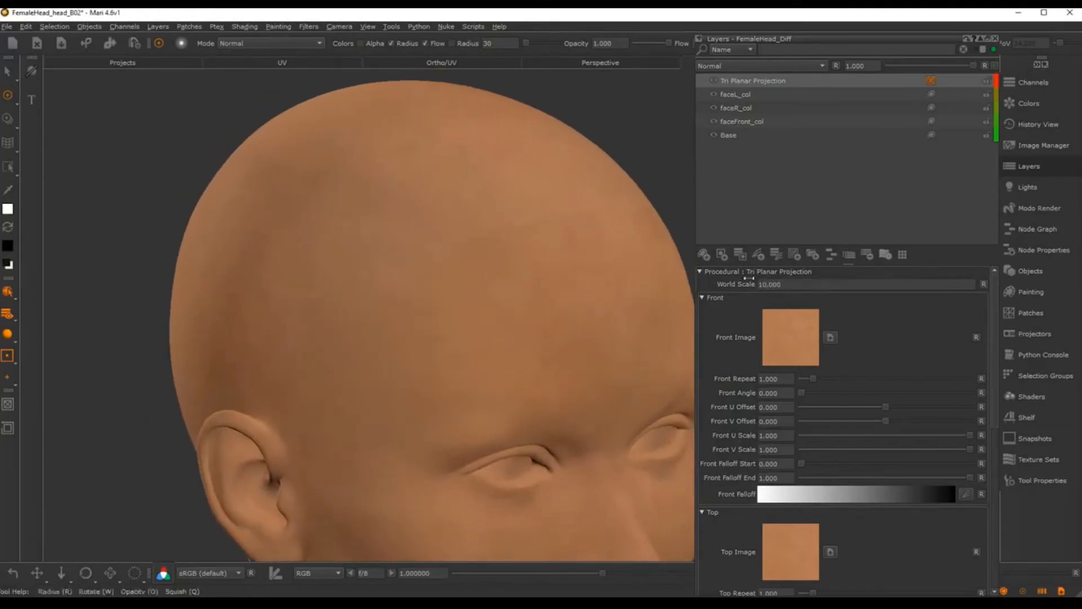
pyautogui.moveTo(787, 284); pyautogui.dragTo(715, 293)
pyautogui.write('5')
pyautogui.press('Return')
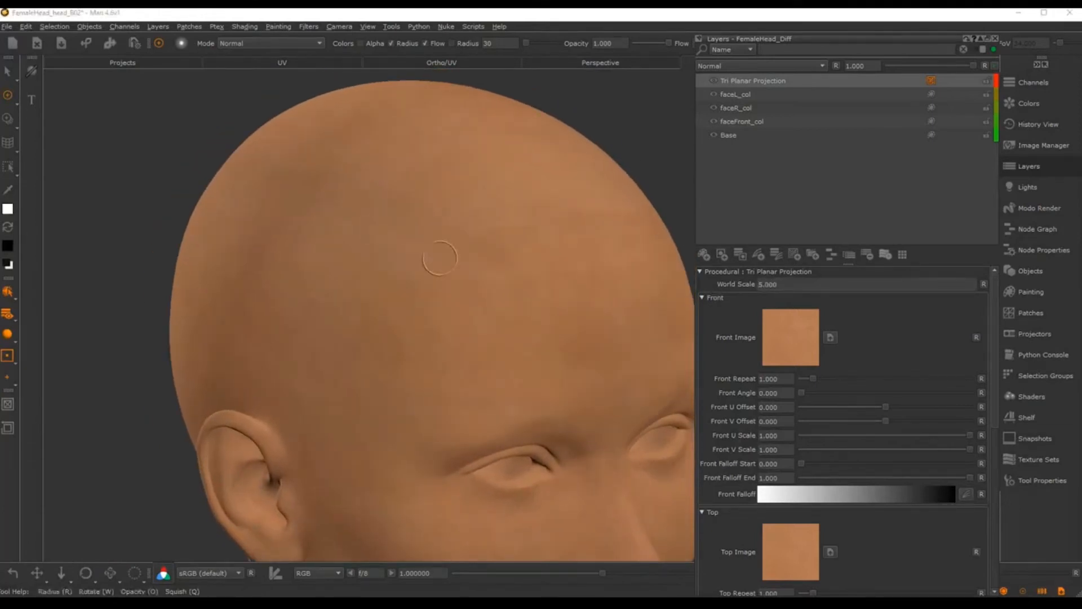
# Step: Assign cheek_tile.tif from the image shelf as the Front Image
pyautogui.keyDown('alt'); pyautogui.moveTo(510, 321); pyautogui.dragTo(489, 302, button='right'); pyautogui.keyUp('alt')
pyautogui.keyDown('alt'); pyautogui.moveTo(483, 371); pyautogui.dragTo(480, 291, button='middle'); pyautogui.keyUp('alt')
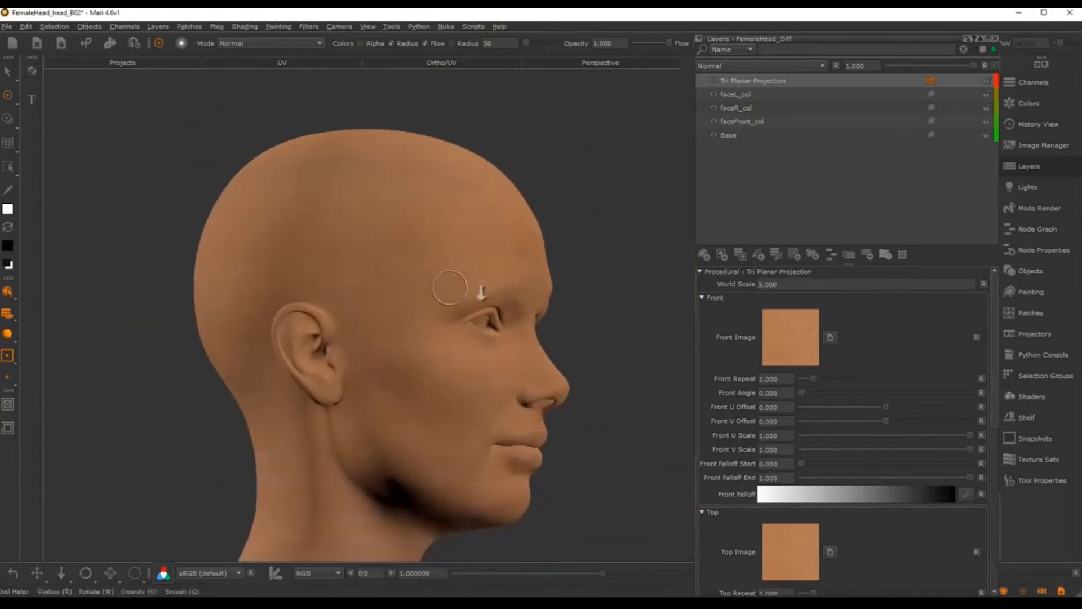
pyautogui.keyDown('alt'); pyautogui.moveTo(481, 292); pyautogui.dragTo(535, 324, button='right'); pyautogui.keyUp('alt')
pyautogui.keyDown('alt'); pyautogui.moveTo(535, 324); pyautogui.dragTo(437, 327); pyautogui.keyUp('alt')
pyautogui.keyDown('alt'); pyautogui.moveTo(438, 326); pyautogui.dragTo(471, 338, button='middle'); pyautogui.keyUp('alt')
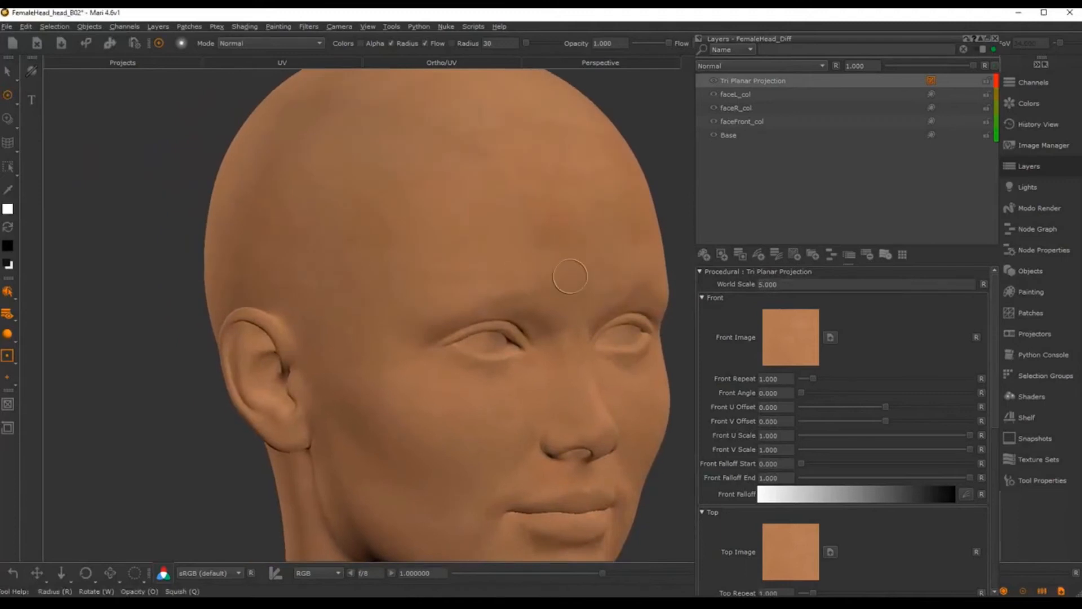
pyautogui.press('l')
pyautogui.moveTo(532, 448); pyautogui.dragTo(790, 562)
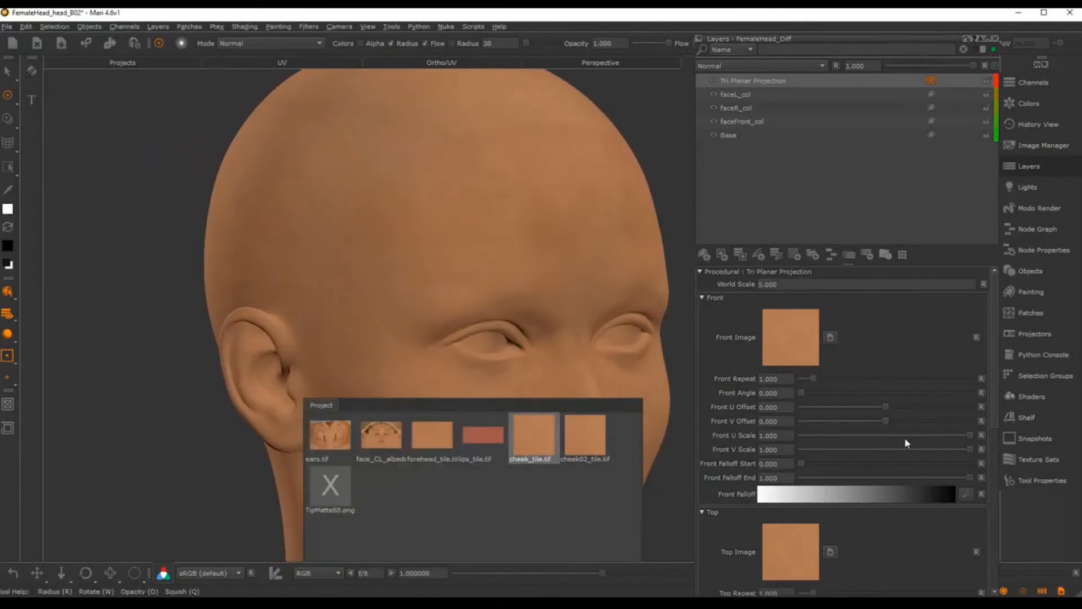
# Step: Apply cheek_tile.tif as the Right Image and check the head from several angles
pyautogui.moveTo(995, 335); pyautogui.dragTo(998, 451)
pyautogui.moveTo(533, 446); pyautogui.dragTo(783, 451)
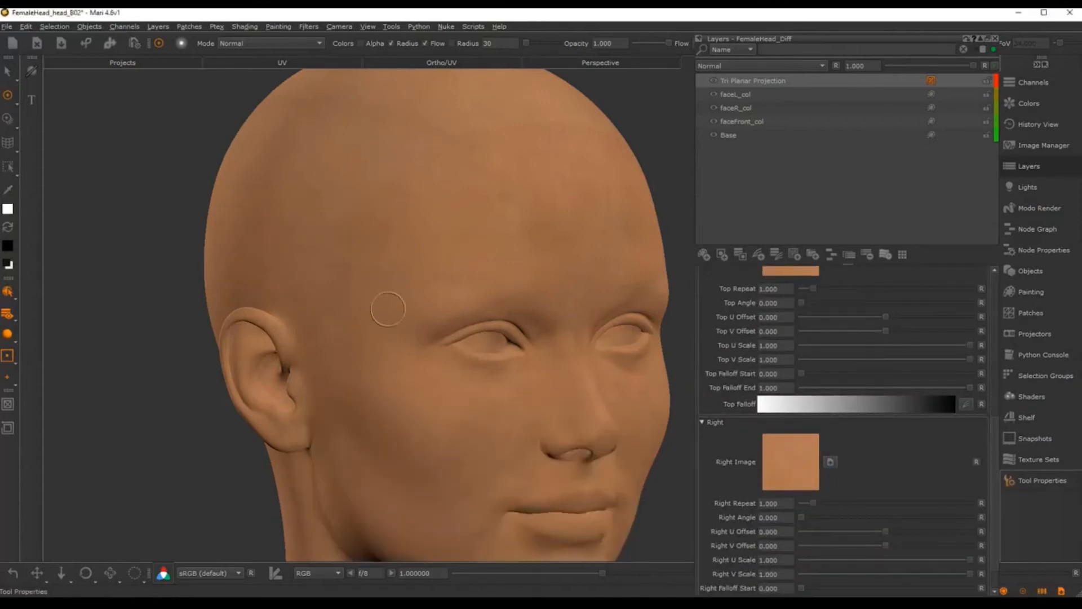
pyautogui.moveTo(334, 324)
pyautogui.mouseDown(button='middle')
pyautogui.moveTo(447, 316)
pyautogui.moveTo(459, 290)
pyautogui.moveTo(317, 319)
pyautogui.moveTo(323, 329)
pyautogui.mouseUp(button='middle')
pyautogui.keyDown('alt'); pyautogui.moveTo(323, 329); pyautogui.dragTo(265, 319); pyautogui.keyUp('alt')
pyautogui.keyDown('alt'); pyautogui.moveTo(265, 318); pyautogui.dragTo(273, 281, button='right'); pyautogui.keyUp('alt')
pyautogui.keyDown('alt'); pyautogui.moveTo(273, 281); pyautogui.dragTo(411, 377, button='middle'); pyautogui.keyUp('alt')
pyautogui.keyDown('alt'); pyautogui.moveTo(411, 377); pyautogui.dragTo(369, 328, button='right'); pyautogui.keyUp('alt')
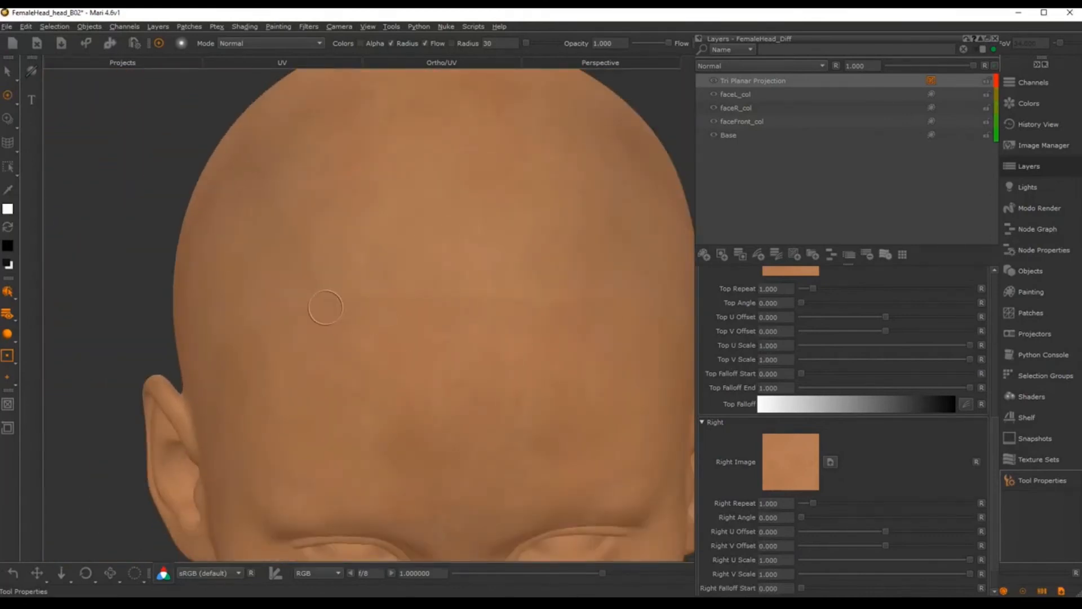
pyautogui.moveTo(603, 317)
pyautogui.keyDown('alt'); pyautogui.mouseDown()
pyautogui.moveTo(546, 316)
pyautogui.moveTo(586, 324)
pyautogui.mouseUp(); pyautogui.keyUp('alt')
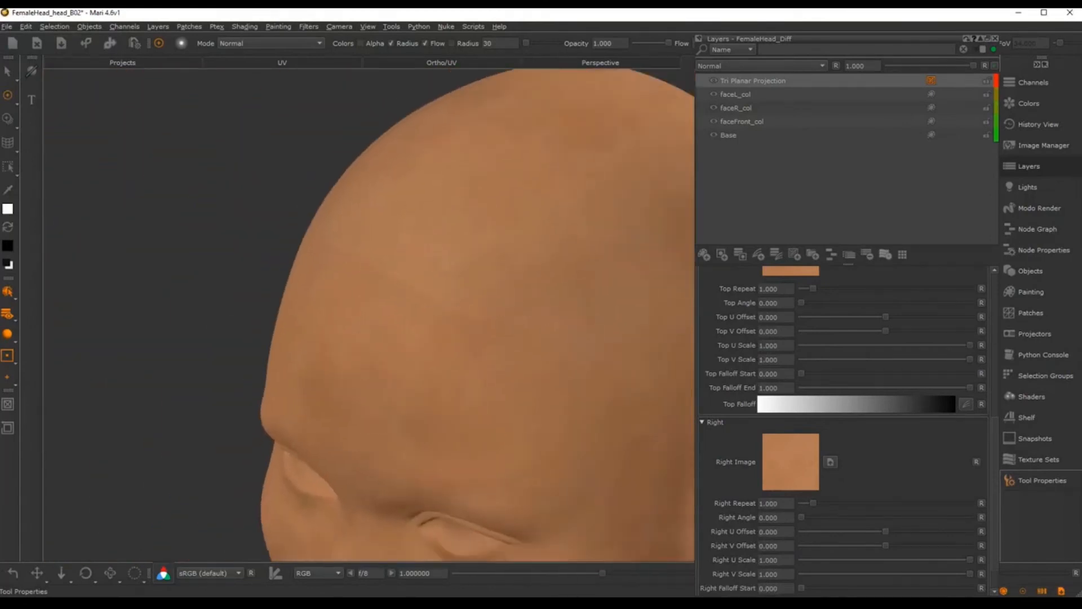
# Step: Set Top, Right and Front Falloff Start to 0.5
pyautogui.moveTo(804, 375); pyautogui.dragTo(853, 378)
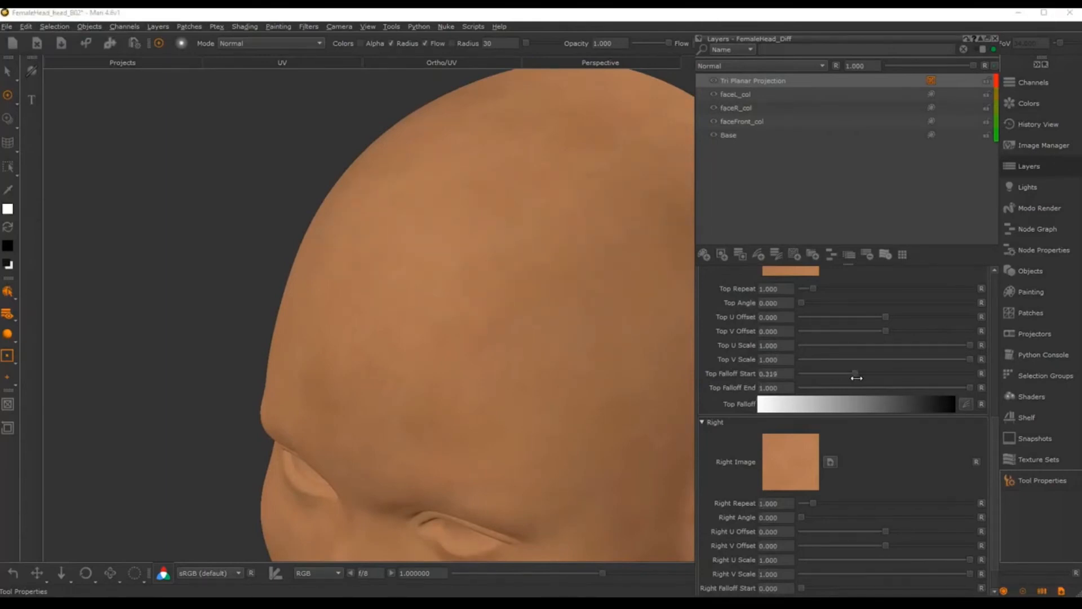
pyautogui.click(792, 370)
pyautogui.write('0.5')
pyautogui.press('Return')
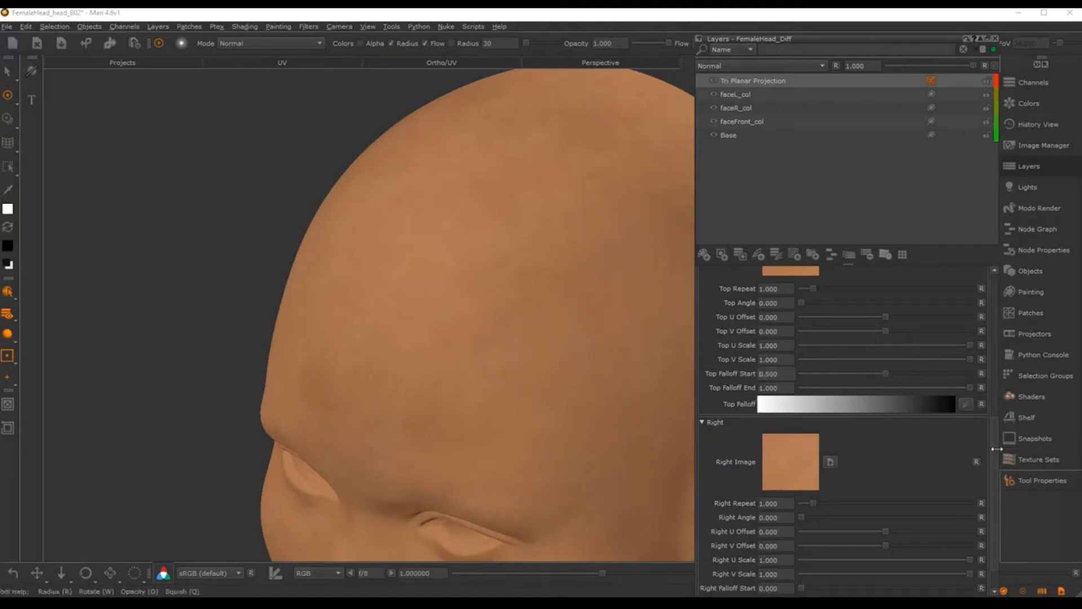
pyautogui.scroll(-1, 986, 474)
pyautogui.click(783, 572)
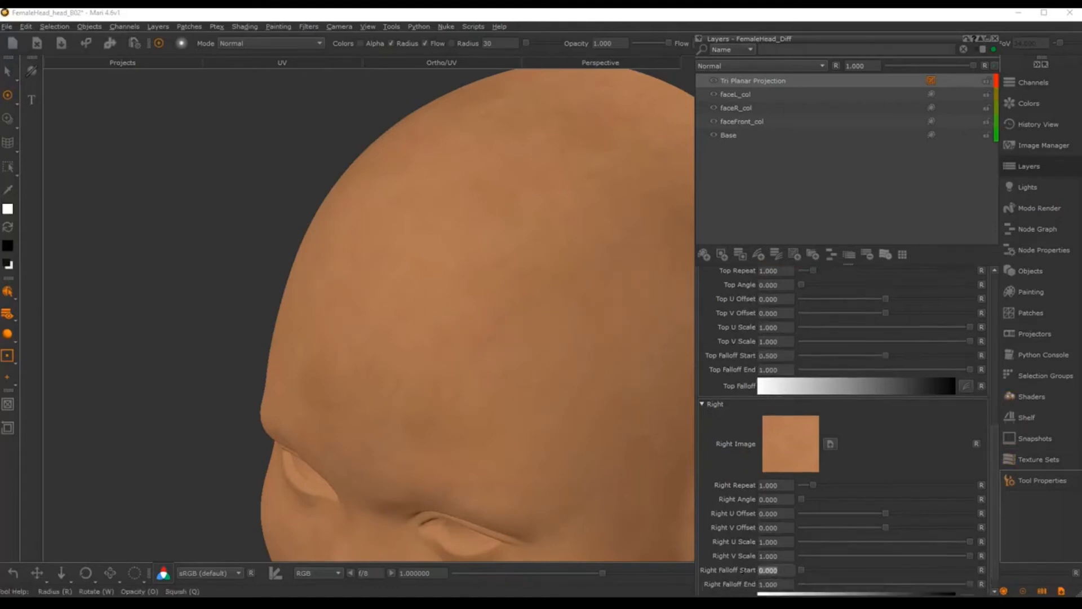
pyautogui.write('0.5')
pyautogui.press('Return')
pyautogui.scroll(12, 910, 357)
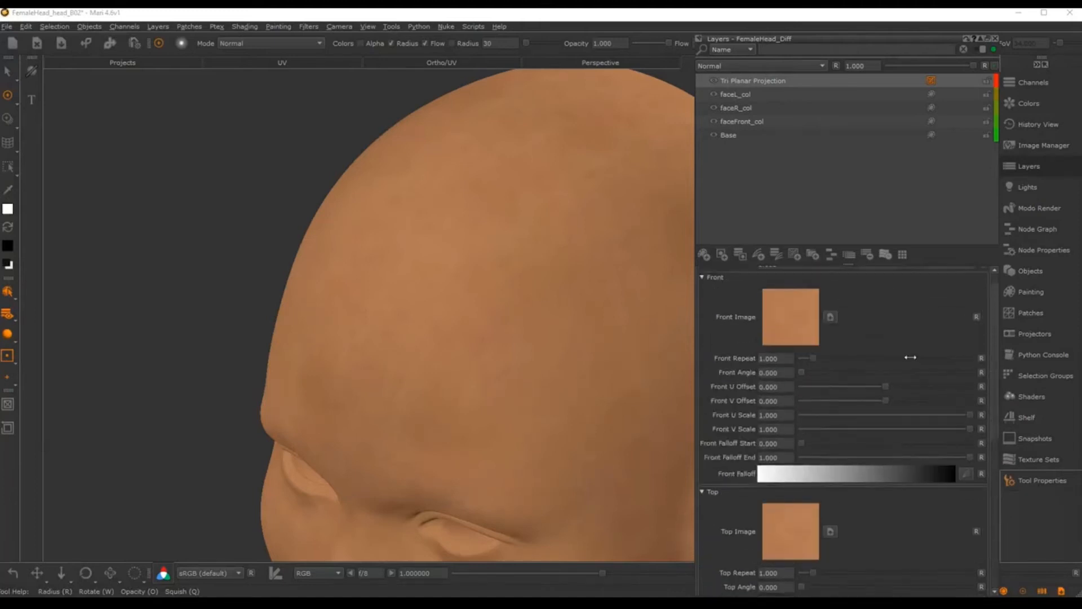
pyautogui.click(772, 444)
pyautogui.write('0.5')
pyautogui.press('Return')
# Step: Lower Front, Top and Right Falloff Start to 0.1
pyautogui.keyDown('alt'); pyautogui.moveTo(447, 294); pyautogui.dragTo(521, 324); pyautogui.keyUp('alt')
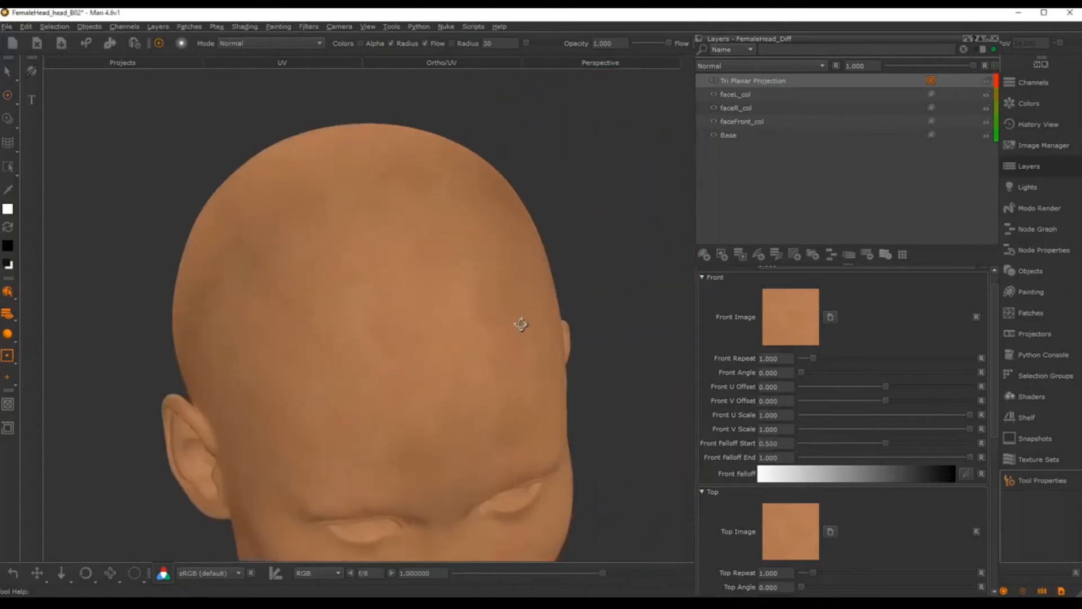
pyautogui.keyDown('alt'); pyautogui.moveTo(433, 319); pyautogui.dragTo(483, 333, button='middle'); pyautogui.keyUp('alt')
pyautogui.keyDown('alt'); pyautogui.moveTo(483, 333); pyautogui.dragTo(524, 315, button='right'); pyautogui.keyUp('alt')
pyautogui.moveTo(781, 444); pyautogui.dragTo(757, 443)
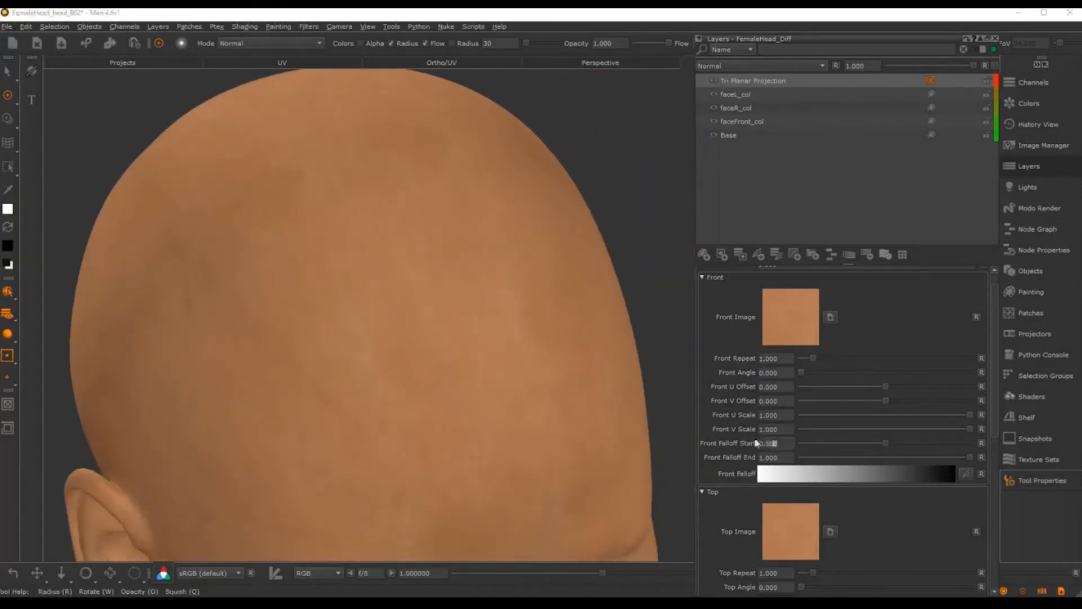
pyautogui.write('0.1')
pyautogui.press('Return')
pyautogui.scroll(-5, 793, 469)
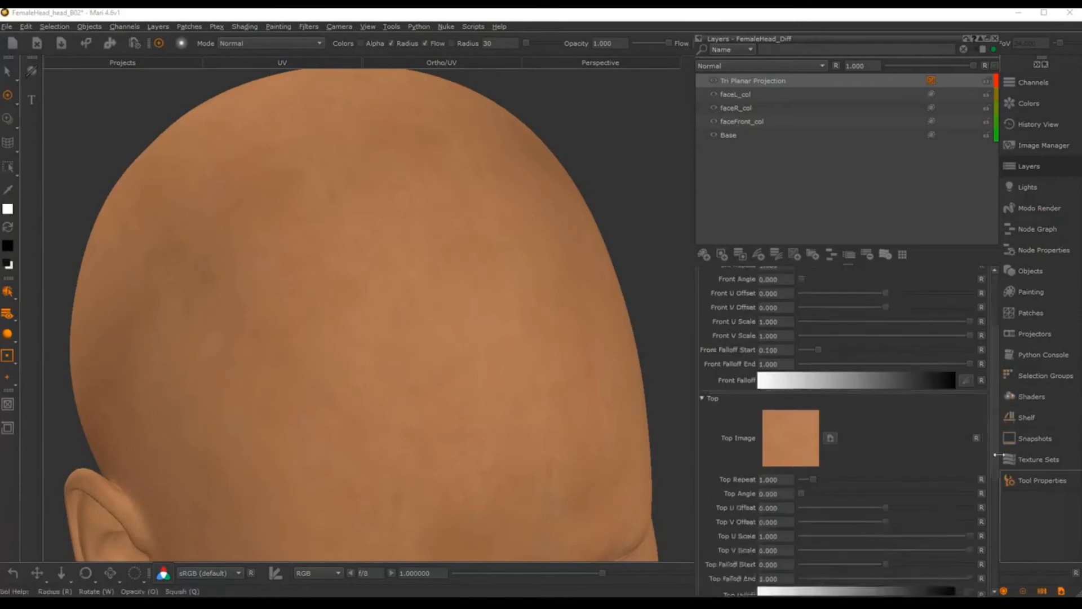
pyautogui.doubleClick(769, 434)
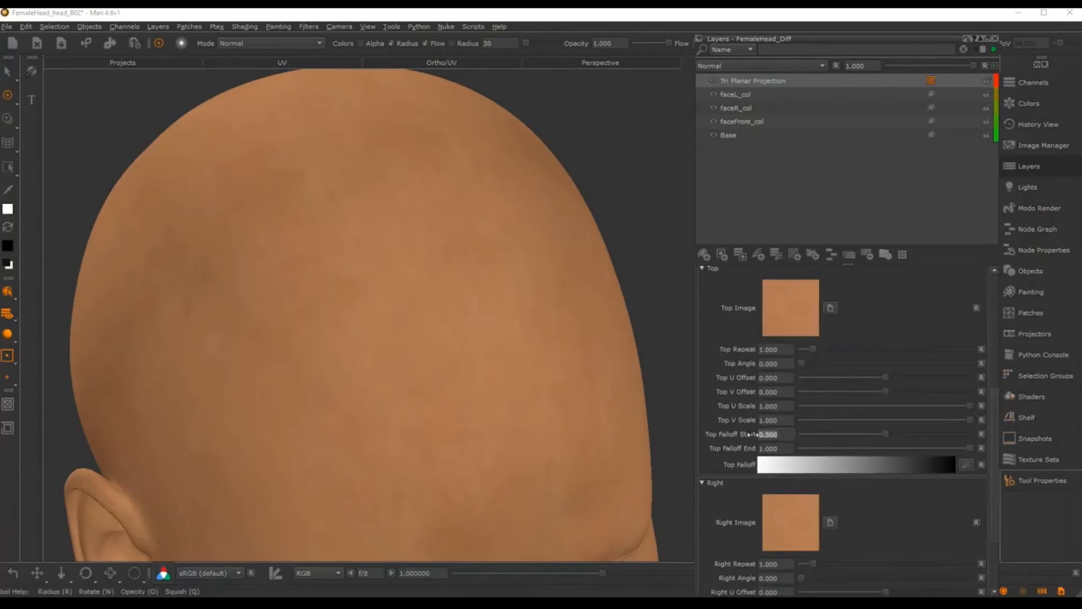
pyautogui.write('0.1')
pyautogui.press('Return')
pyautogui.scroll(-3, 879, 479)
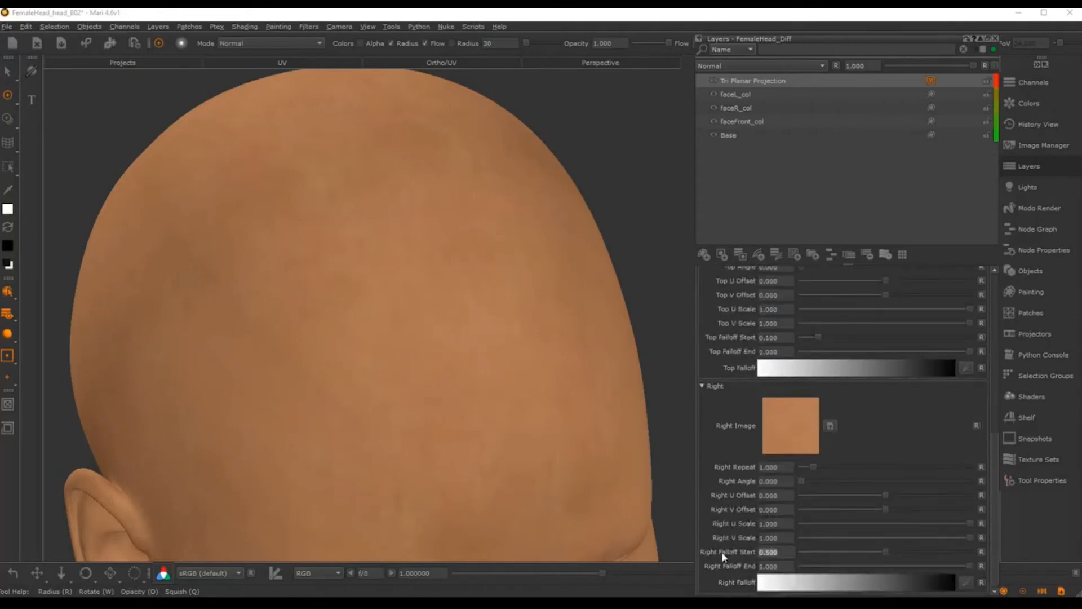
pyautogui.write('0.1')
pyautogui.press('Return')
pyautogui.scroll(-5, 386, 231)
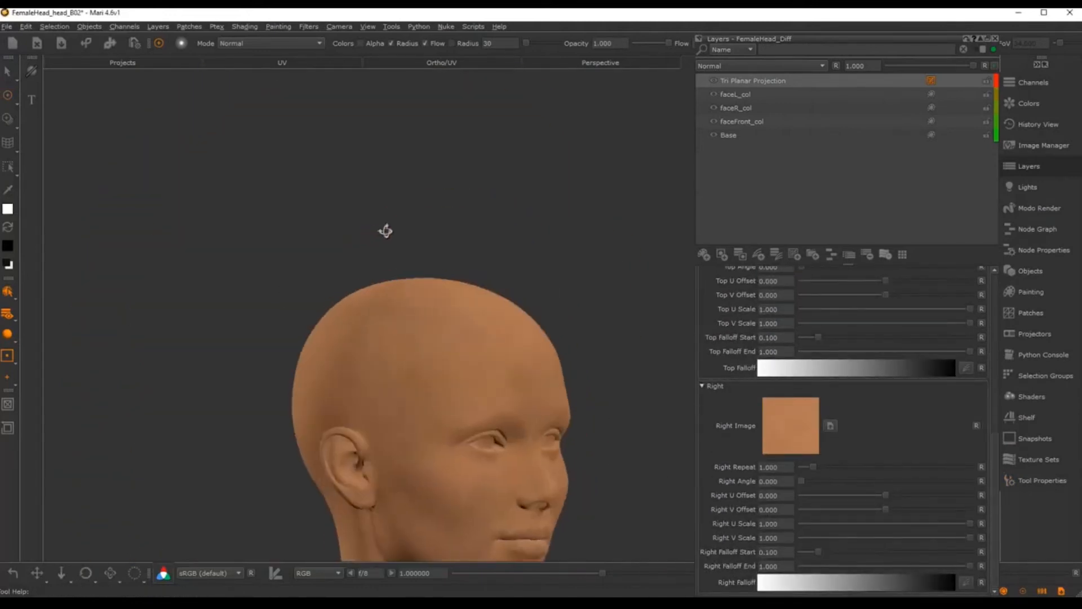
# Step: Frame the whole head and bring up the Tri Planar Projection layer's options menu
pyautogui.keyDown('alt'); pyautogui.moveTo(386, 231); pyautogui.dragTo(390, 238); pyautogui.keyUp('alt')
pyautogui.keyDown('alt'); pyautogui.moveTo(411, 372); pyautogui.dragTo(394, 276, button='middle'); pyautogui.keyUp('alt')
pyautogui.keyDown('alt'); pyautogui.moveTo(394, 275); pyautogui.dragTo(474, 251, button='right'); pyautogui.keyUp('alt')
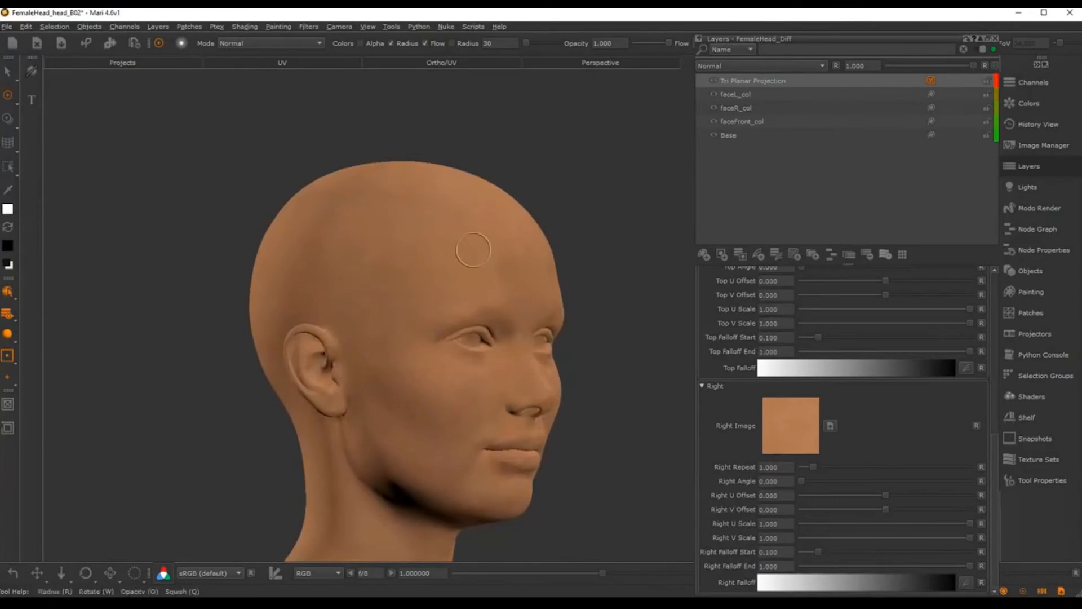
pyautogui.rightClick(744, 80)
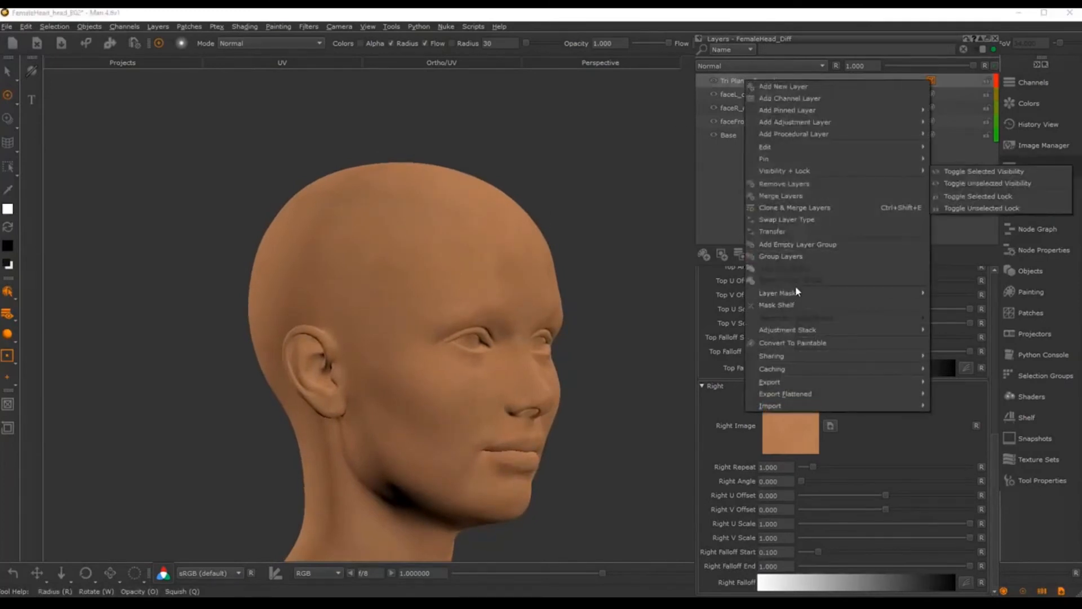
# Step: Add a Hide All layer mask to the Tri Planar Projection layer
pyautogui.moveTo(796, 291)
pyautogui.moveTo(993, 293)
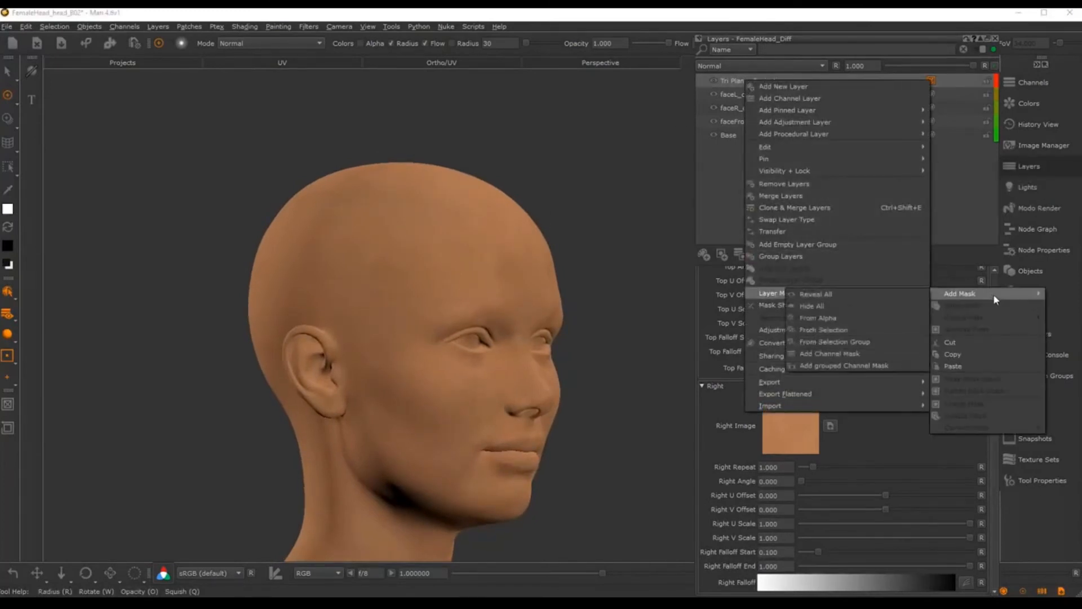
pyautogui.click(854, 306)
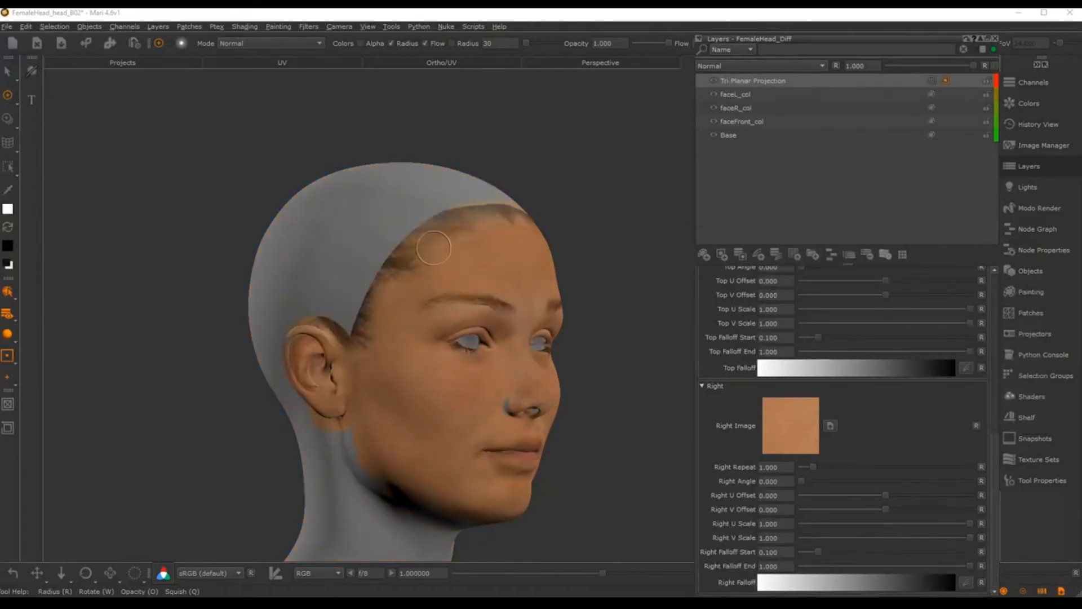
pyautogui.keyDown('alt'); pyautogui.moveTo(566, 203); pyautogui.dragTo(583, 211, button='right'); pyautogui.keyUp('alt')
pyautogui.keyDown('alt'); pyautogui.moveTo(584, 211); pyautogui.dragTo(512, 239); pyautogui.keyUp('alt')
pyautogui.keyDown('alt'); pyautogui.moveTo(392, 253); pyautogui.dragTo(452, 224, button='middle'); pyautogui.keyUp('alt')
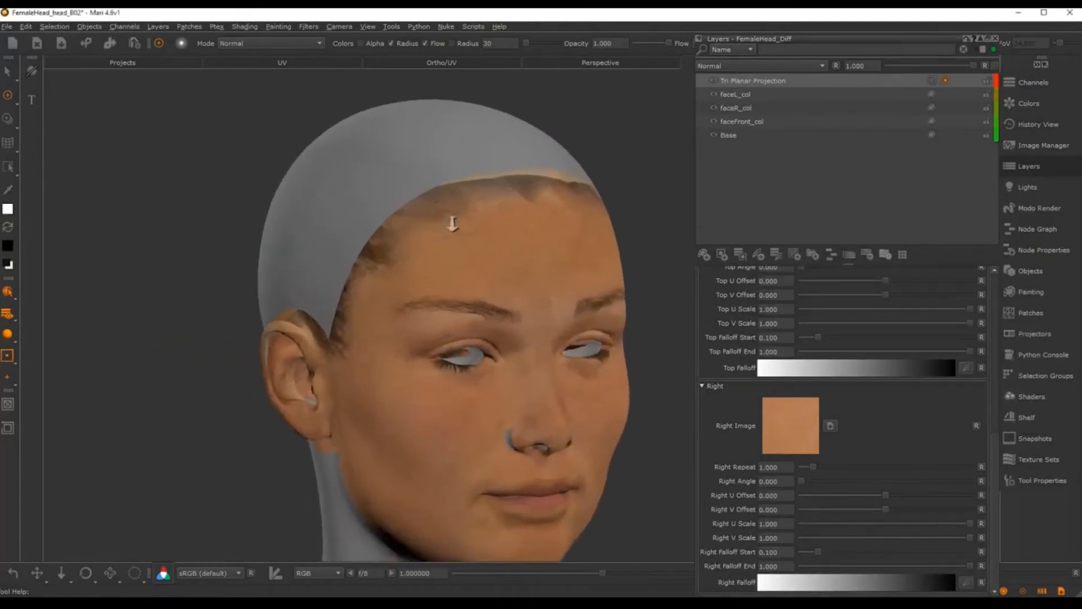
pyautogui.keyDown('alt'); pyautogui.moveTo(452, 224); pyautogui.dragTo(465, 230, button='right'); pyautogui.keyUp('alt')
pyautogui.keyDown('alt'); pyautogui.moveTo(372, 236); pyautogui.dragTo(429, 240); pyautogui.keyUp('alt')
pyautogui.keyDown('alt'); pyautogui.moveTo(327, 242); pyautogui.dragTo(425, 262, button='middle'); pyautogui.keyUp('alt')
pyautogui.keyDown('alt'); pyautogui.moveTo(417, 260); pyautogui.dragTo(409, 271); pyautogui.keyUp('alt')
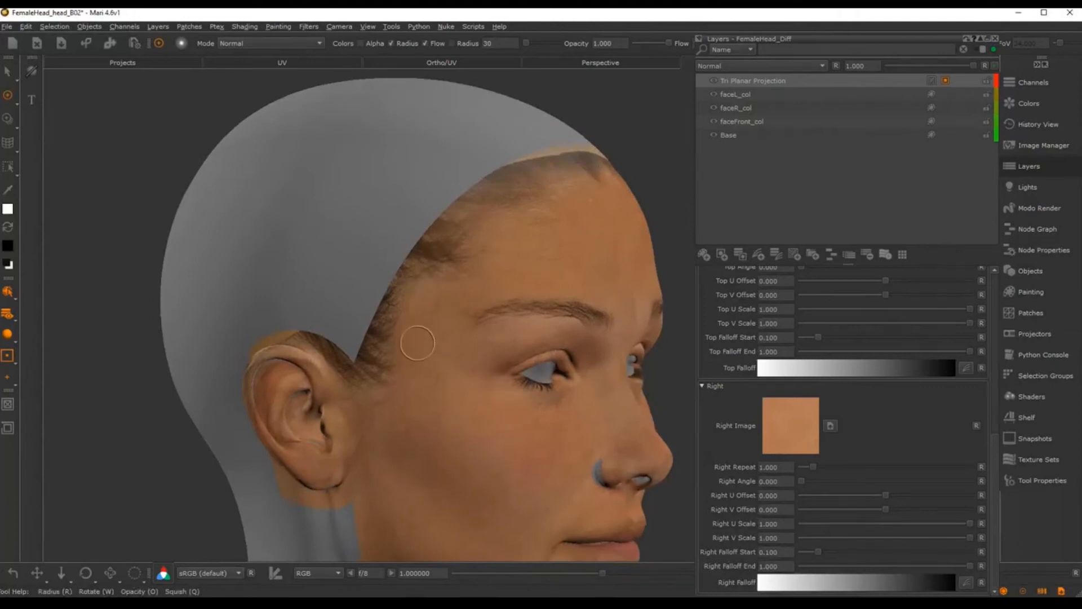
# Step: Load a large soft 130-radius brush from the brush shelf
pyautogui.press('space')
pyautogui.click(530, 430)
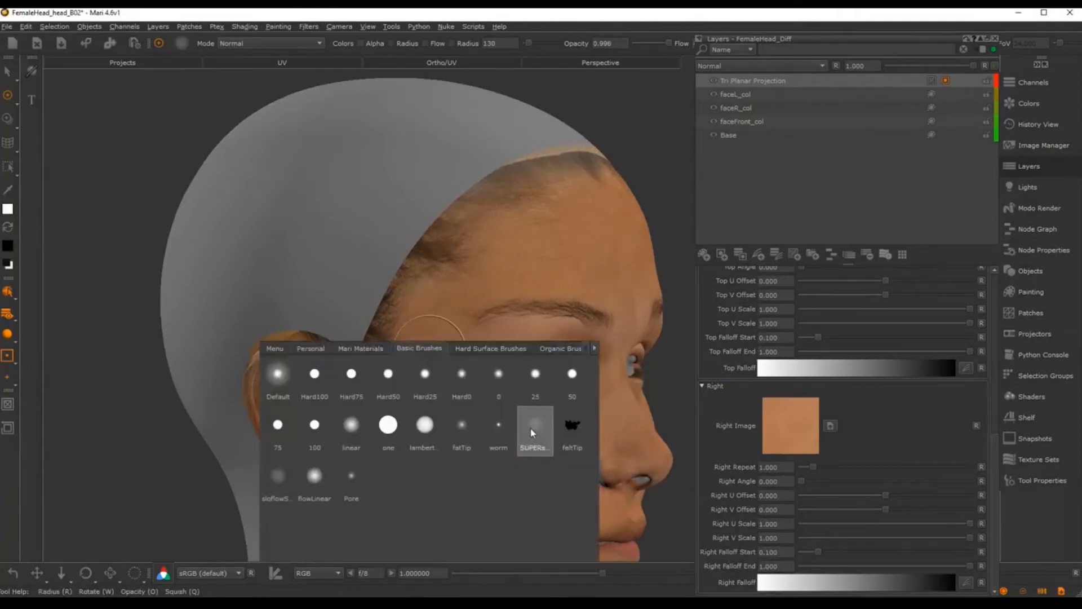
pyautogui.keyDown('alt'); pyautogui.moveTo(386, 285); pyautogui.dragTo(391, 324, button='middle'); pyautogui.keyUp('alt')
pyautogui.moveTo(389, 324)
pyautogui.keyDown('alt'); pyautogui.mouseDown()
pyautogui.moveTo(413, 314)
pyautogui.moveTo(392, 321)
pyautogui.mouseUp(); pyautogui.keyUp('alt')
pyautogui.keyDown('alt'); pyautogui.moveTo(390, 322); pyautogui.dragTo(393, 293, button='middle'); pyautogui.keyUp('alt')
pyautogui.keyDown('alt'); pyautogui.moveTo(393, 293); pyautogui.dragTo(361, 290, button='right'); pyautogui.keyUp('alt')
# Step: Add the scalp and neck patches to the patch selection
pyautogui.press('s')
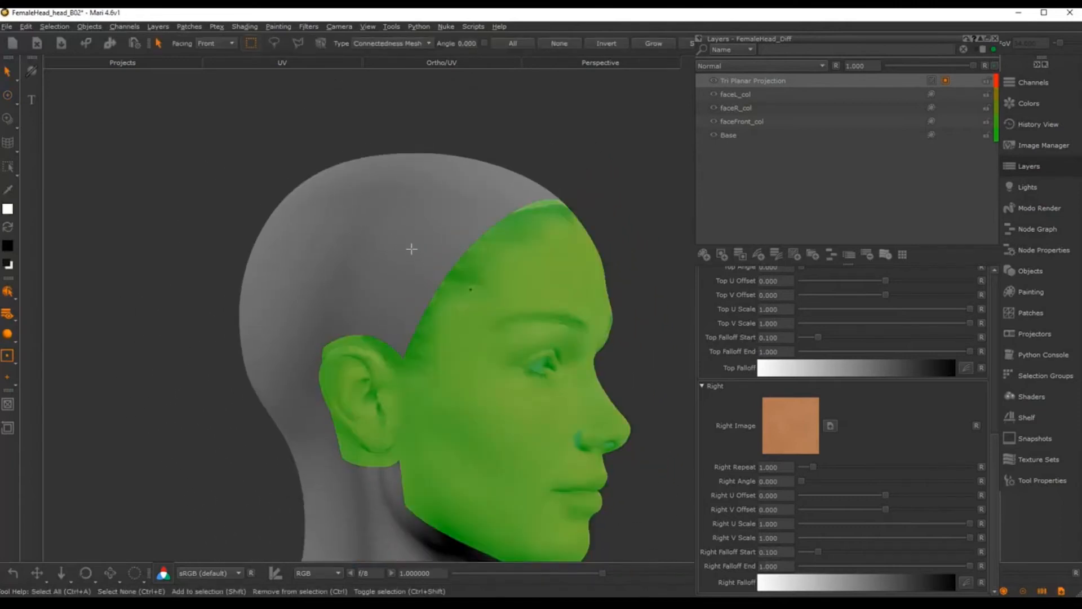
pyautogui.click(411, 249)
pyautogui.press('p')
pyautogui.keyDown('alt'); pyautogui.moveTo(489, 302); pyautogui.dragTo(402, 316); pyautogui.keyUp('alt')
pyautogui.press('s')
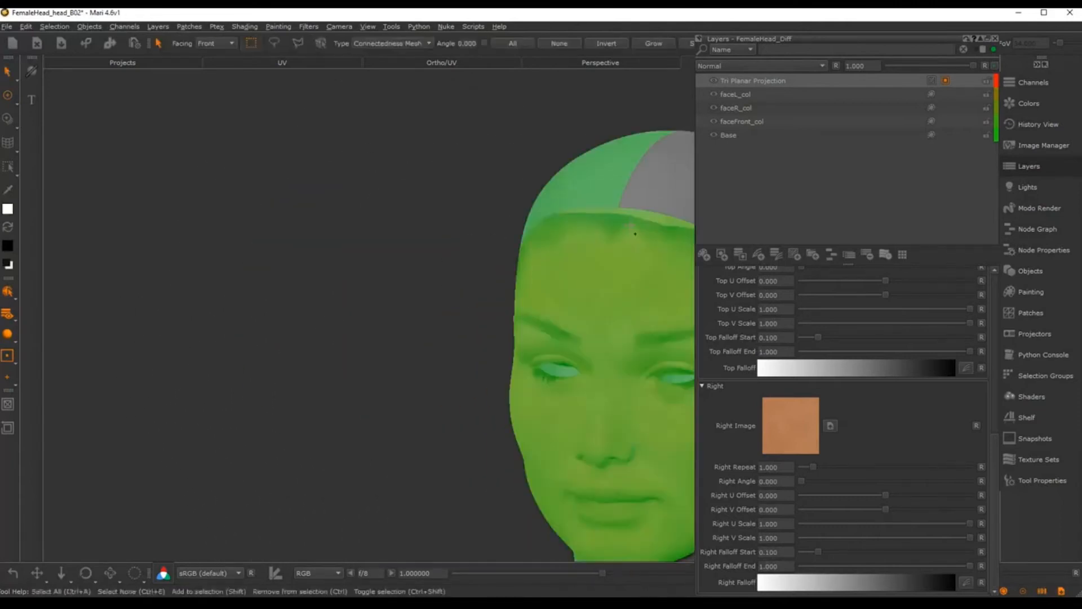
pyautogui.keyDown('alt'); pyautogui.moveTo(577, 261); pyautogui.dragTo(541, 260, button='middle'); pyautogui.keyUp('alt')
pyautogui.click(580, 218)
pyautogui.press('p')
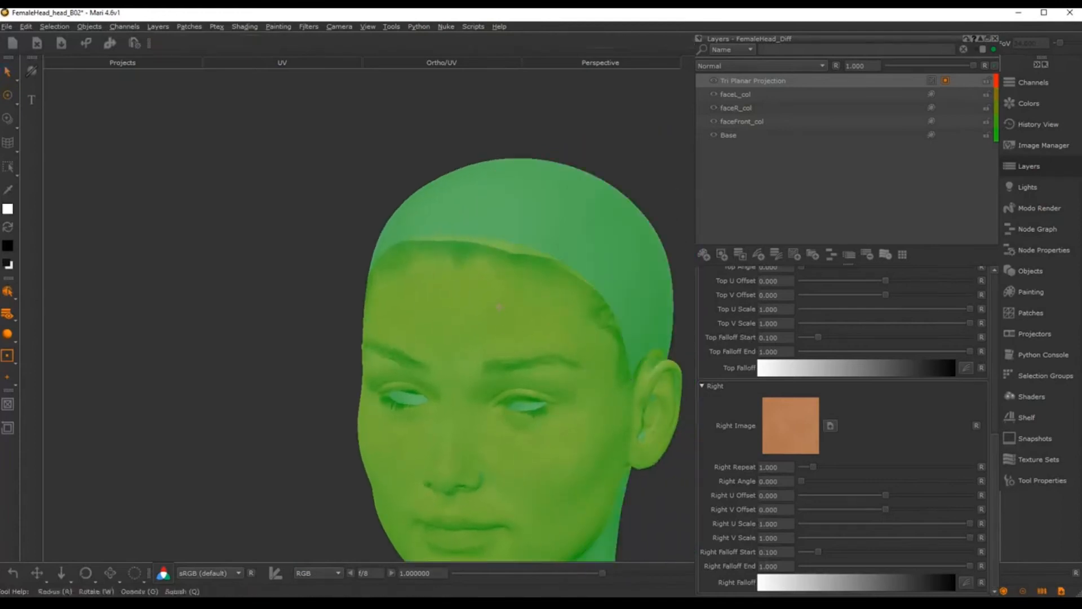
# Step: Paint skin into the mask over the grey scalp above the ear, up toward the hairline
pyautogui.keyDown('alt'); pyautogui.moveTo(432, 265); pyautogui.dragTo(670, 260); pyautogui.keyUp('alt')
pyautogui.keyDown('alt'); pyautogui.moveTo(434, 304); pyautogui.dragTo(489, 313, button='right'); pyautogui.keyUp('alt')
pyautogui.keyDown('alt'); pyautogui.moveTo(489, 313); pyautogui.dragTo(548, 348, button='middle'); pyautogui.keyUp('alt')
pyautogui.keyDown('alt'); pyautogui.moveTo(468, 380); pyautogui.dragTo(479, 330, button='middle'); pyautogui.keyUp('alt')
pyautogui.moveTo(415, 351); pyautogui.dragTo(408, 394)
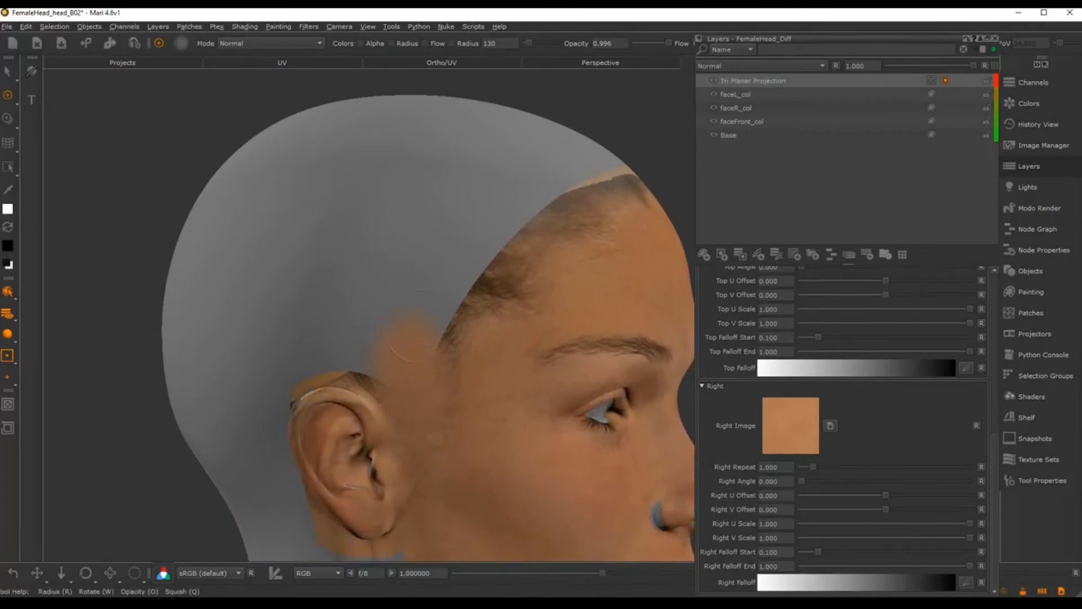
pyautogui.moveTo(441, 356)
pyautogui.mouseDown()
pyautogui.moveTo(495, 267)
pyautogui.moveTo(529, 281)
pyautogui.moveTo(511, 259)
pyautogui.mouseUp()
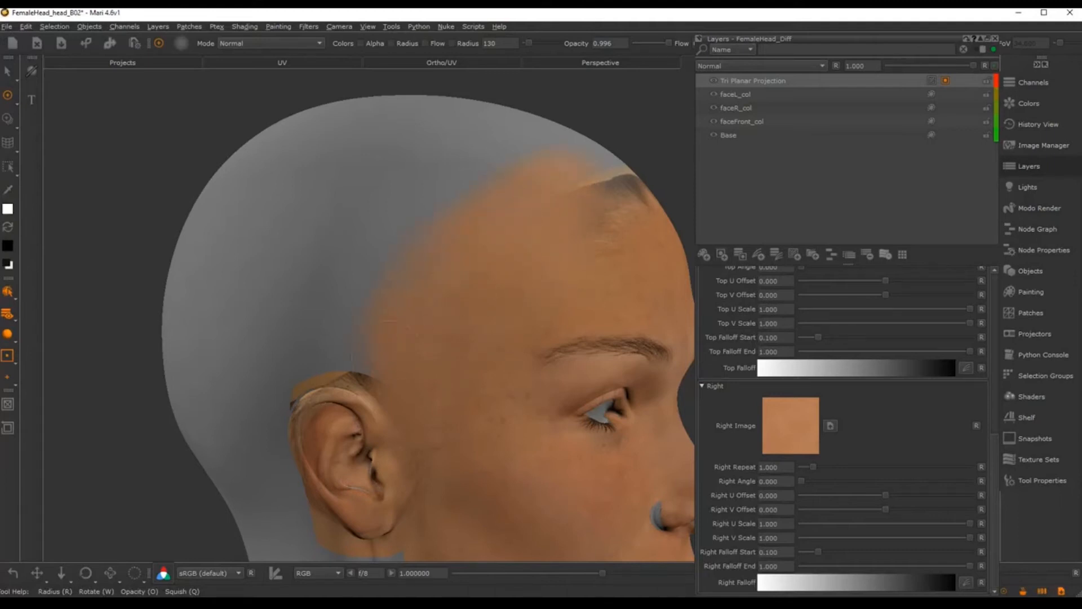
pyautogui.moveTo(385, 359); pyautogui.dragTo(377, 366)
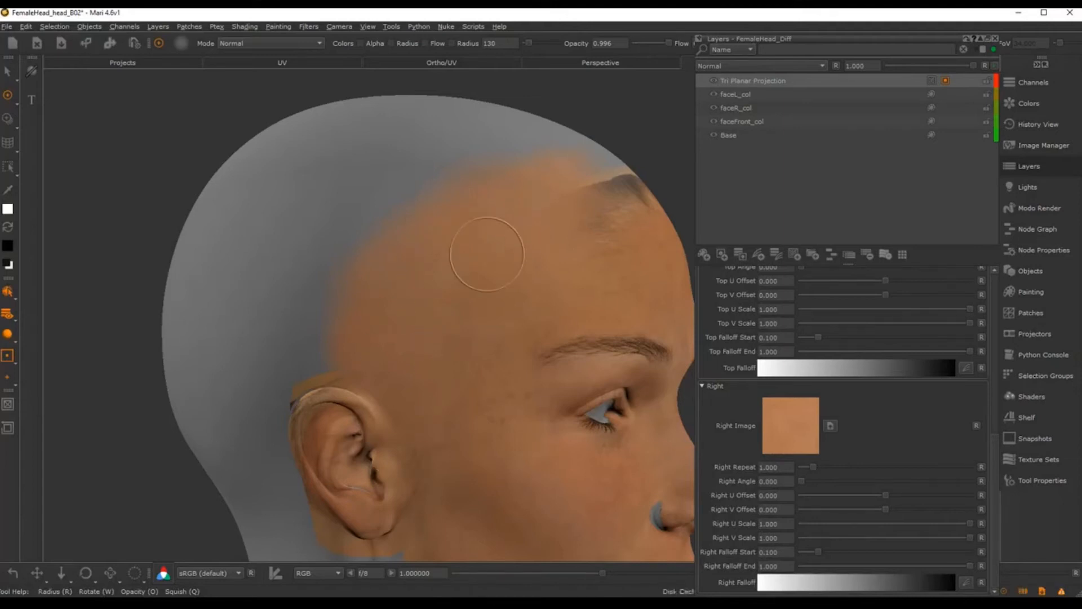
# Step: Paint skin along the forehead hairline and dab the grey cap edge by the ear
pyautogui.moveTo(536, 237); pyautogui.dragTo(409, 358, button='middle')
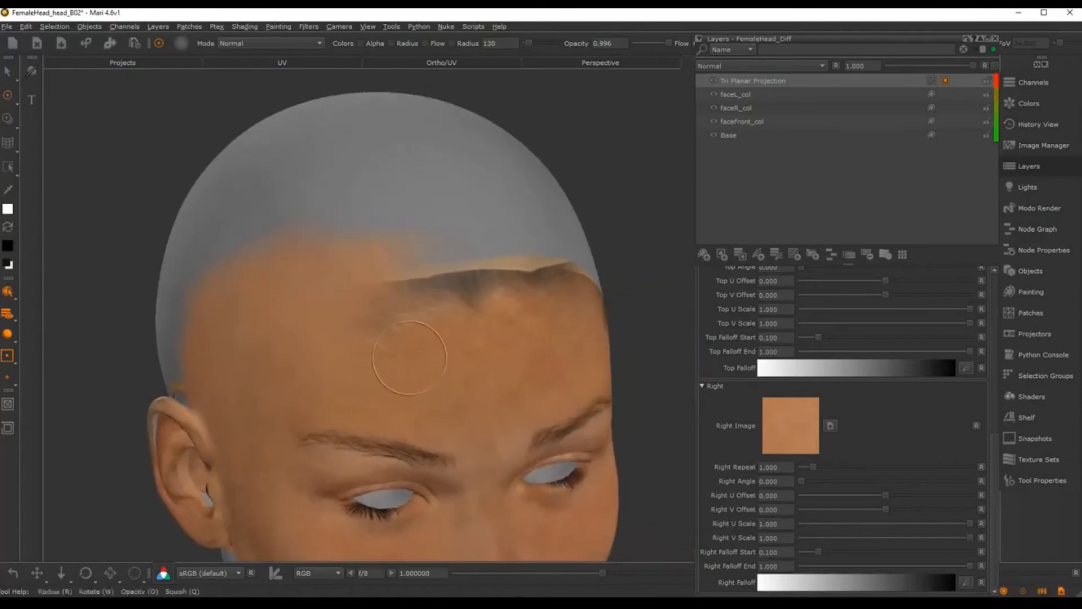
pyautogui.moveTo(410, 358)
pyautogui.keyDown('alt'); pyautogui.mouseDown()
pyautogui.moveTo(407, 341)
pyautogui.moveTo(401, 376)
pyautogui.mouseUp(); pyautogui.keyUp('alt')
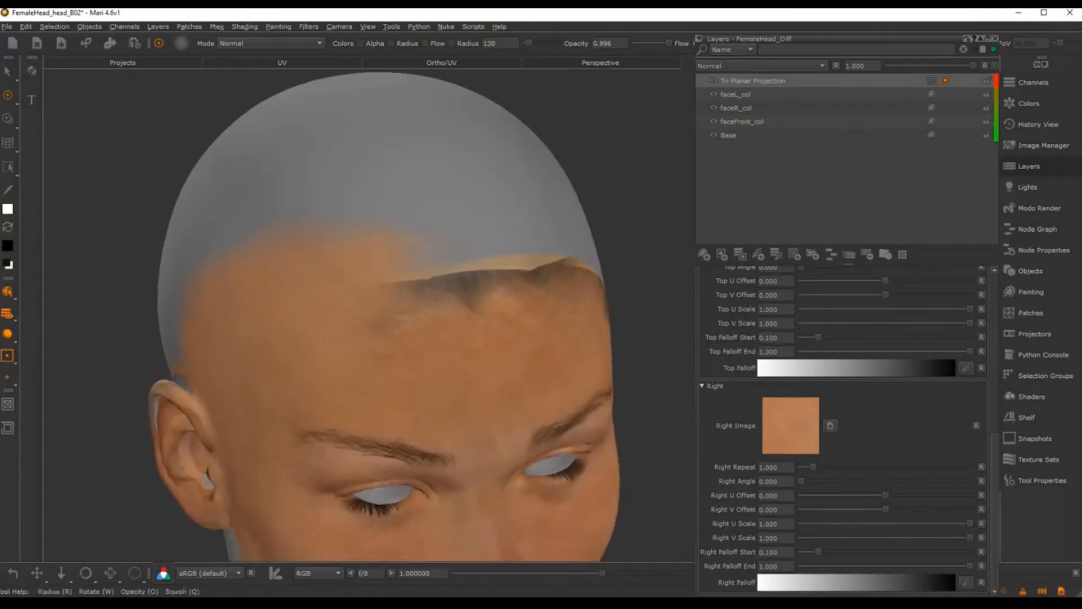
pyautogui.moveTo(391, 285); pyautogui.dragTo(538, 271)
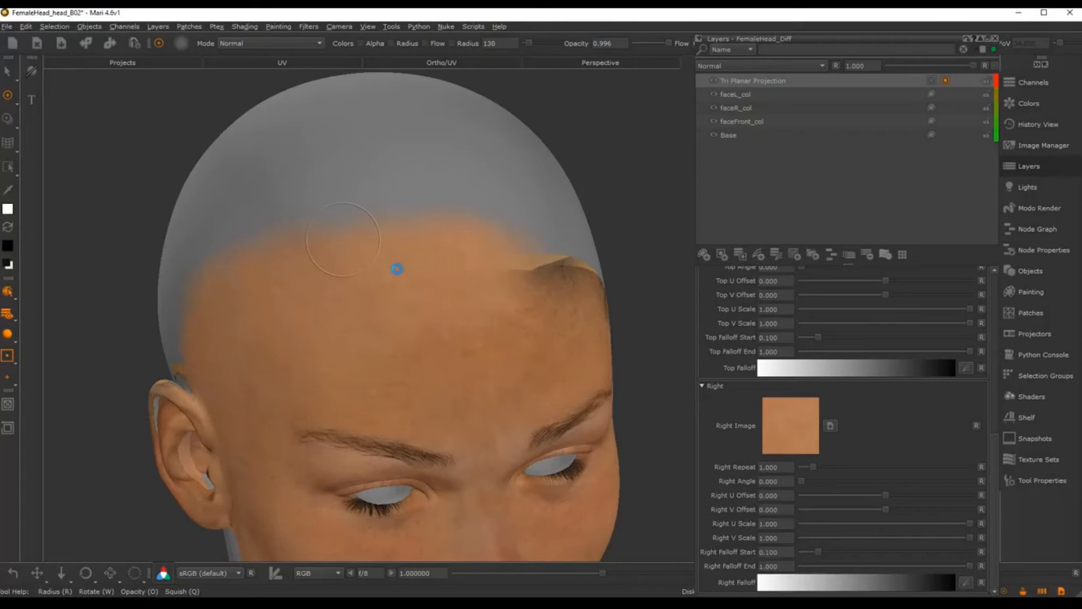
pyautogui.keyDown('alt'); pyautogui.moveTo(507, 282); pyautogui.dragTo(458, 321, button='middle'); pyautogui.keyUp('alt')
pyautogui.moveTo(457, 320)
pyautogui.keyDown('alt'); pyautogui.mouseDown()
pyautogui.moveTo(509, 316)
pyautogui.moveTo(398, 341)
pyautogui.moveTo(409, 267)
pyautogui.mouseUp(); pyautogui.keyUp('alt')
pyautogui.click(411, 264)
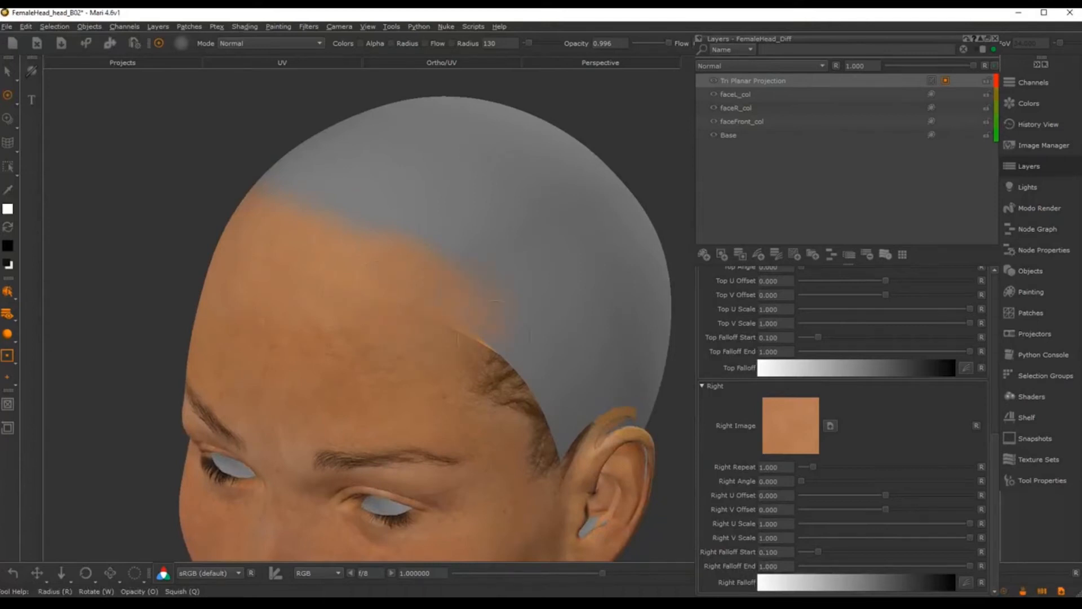
# Step: Paint skin over the cap edge and dark hair at the temple
pyautogui.moveTo(496, 356)
pyautogui.mouseDown()
pyautogui.moveTo(493, 388)
pyautogui.moveTo(505, 393)
pyautogui.mouseUp()
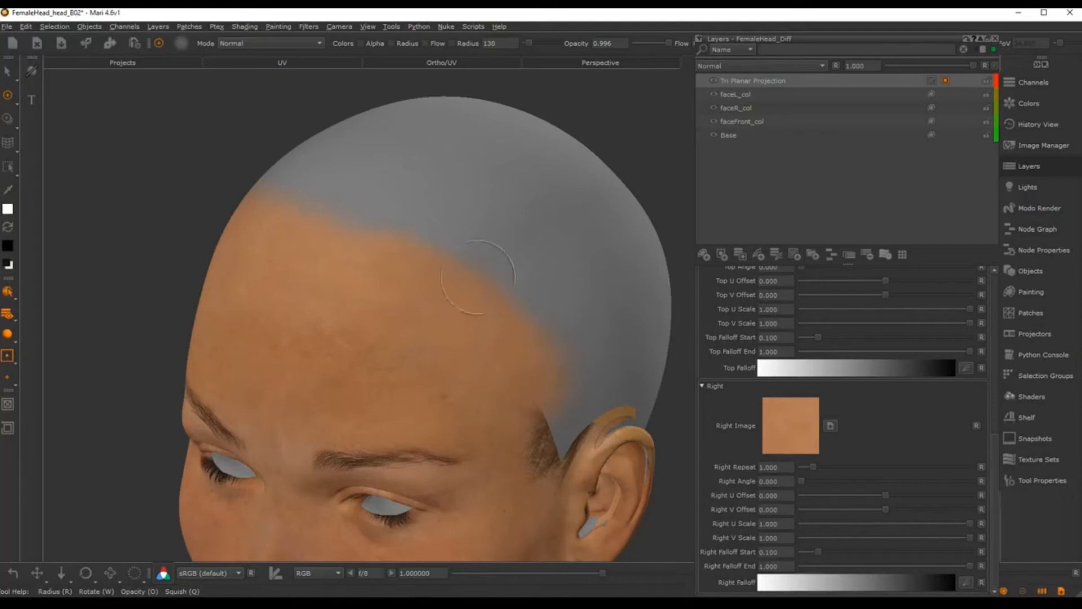
pyautogui.keyDown('alt'); pyautogui.moveTo(478, 277); pyautogui.dragTo(442, 295); pyautogui.keyUp('alt')
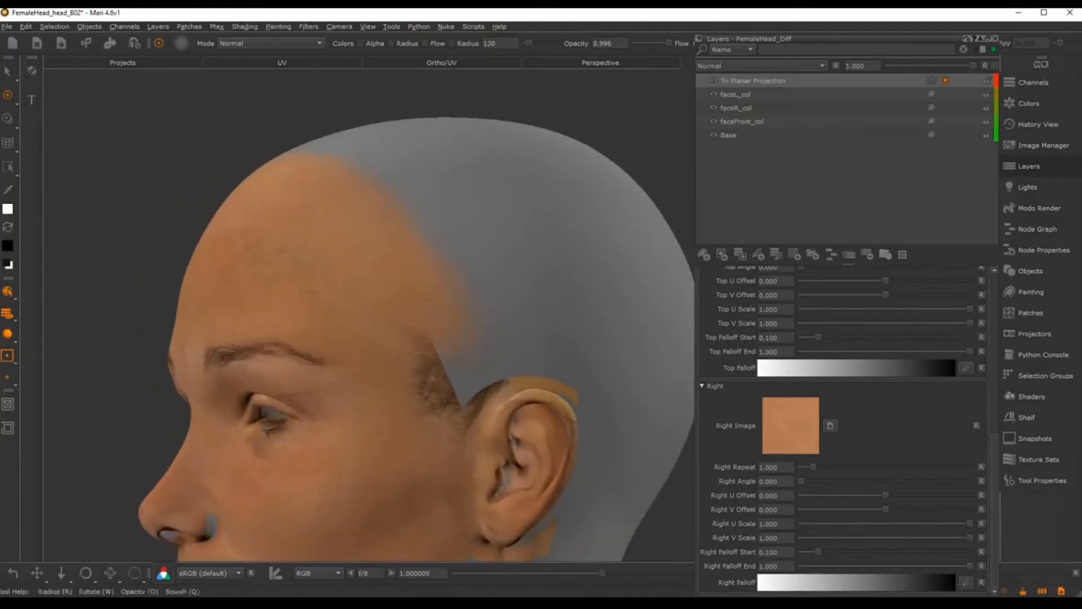
pyautogui.moveTo(429, 337)
pyautogui.mouseDown()
pyautogui.moveTo(434, 378)
pyautogui.moveTo(488, 360)
pyautogui.mouseUp()
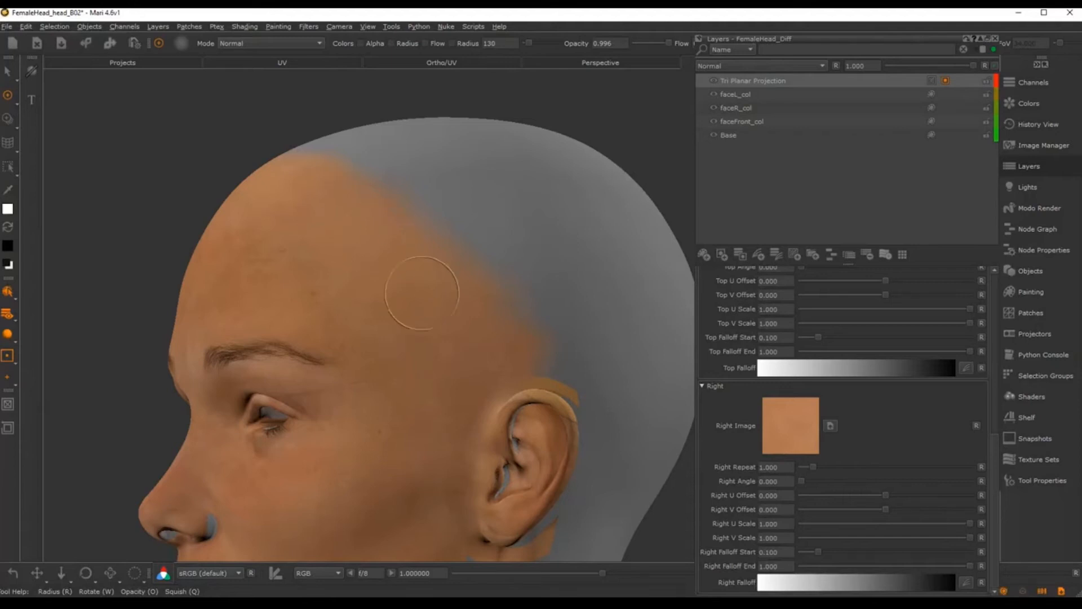
# Step: Zoom in to inspect the forehead, then turn the head to view the side and back
pyautogui.keyDown('alt'); pyautogui.moveTo(555, 182); pyautogui.dragTo(564, 201, button='middle'); pyautogui.keyUp('alt')
pyautogui.keyDown('alt'); pyautogui.moveTo(401, 282); pyautogui.dragTo(517, 350, button='middle'); pyautogui.keyUp('alt')
pyautogui.keyDown('alt'); pyautogui.moveTo(517, 350); pyautogui.dragTo(586, 331, button='right'); pyautogui.keyUp('alt')
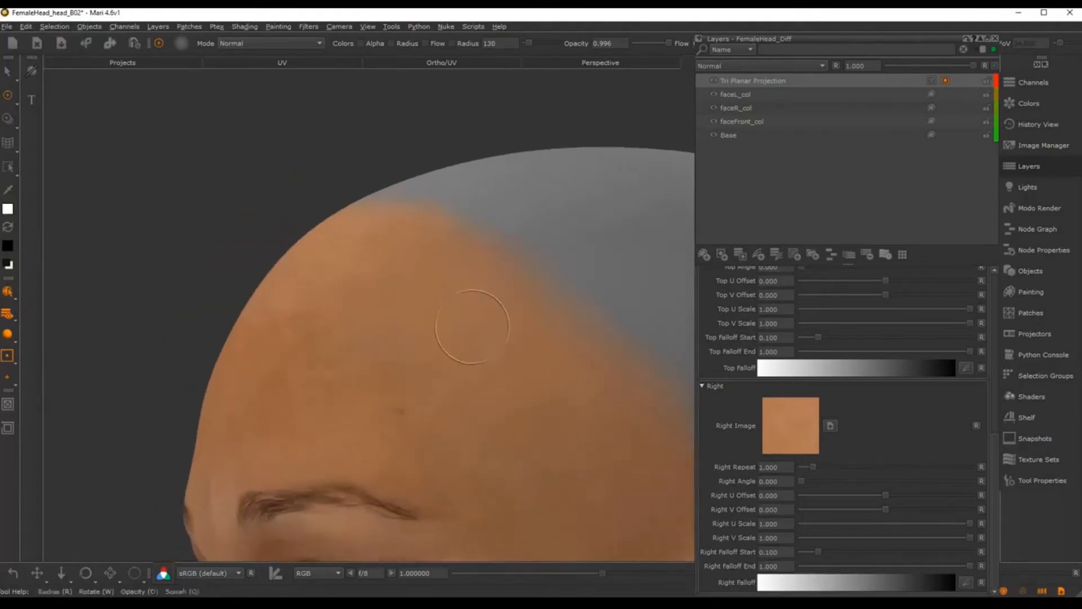
pyautogui.keyDown('alt'); pyautogui.moveTo(471, 331); pyautogui.dragTo(541, 339); pyautogui.keyUp('alt')
pyautogui.keyDown('alt'); pyautogui.moveTo(541, 338); pyautogui.dragTo(488, 310, button='middle'); pyautogui.keyUp('alt')
pyautogui.keyDown('alt'); pyautogui.moveTo(488, 309); pyautogui.dragTo(651, 245, button='right'); pyautogui.keyUp('alt')
pyautogui.keyDown('alt'); pyautogui.moveTo(372, 310); pyautogui.dragTo(490, 314, button='middle'); pyautogui.keyUp('alt')
pyautogui.keyDown('alt'); pyautogui.moveTo(490, 314); pyautogui.dragTo(435, 297, button='right'); pyautogui.keyUp('alt')
pyautogui.keyDown('alt'); pyautogui.moveTo(435, 297); pyautogui.dragTo(480, 294, button='middle'); pyautogui.keyUp('alt')
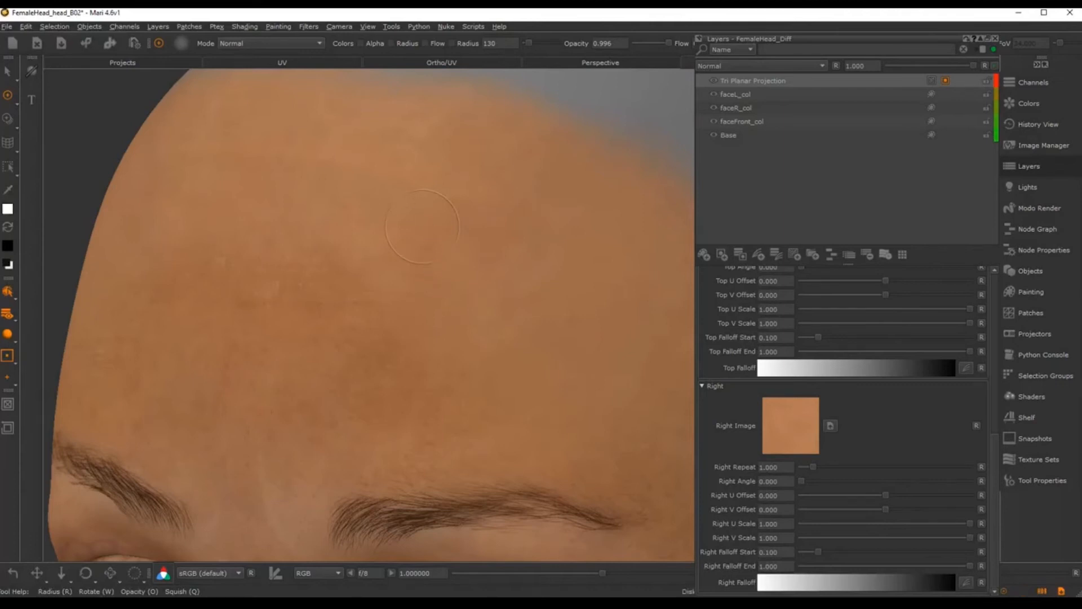
pyautogui.moveTo(447, 215)
pyautogui.keyDown('alt'); pyautogui.mouseDown()
pyautogui.moveTo(483, 241)
pyautogui.moveTo(369, 317)
pyautogui.moveTo(425, 235)
pyautogui.moveTo(350, 217)
pyautogui.mouseUp(); pyautogui.keyUp('alt')
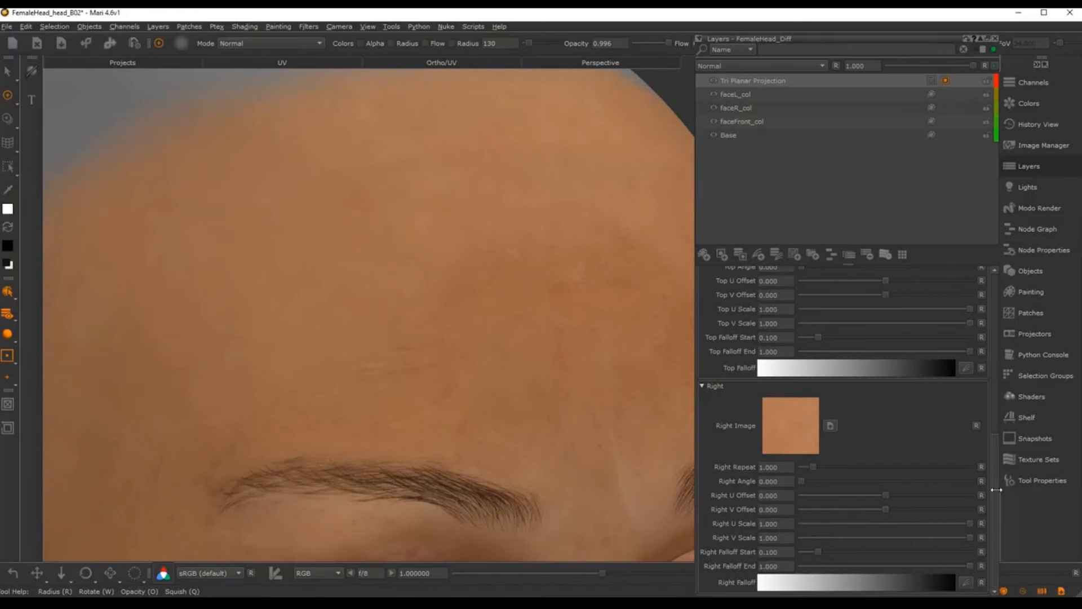
# Step: Test World Scale values of 4, 2, 1 and 2 on the Tri Planar Projection
pyautogui.scroll(10, 997, 490)
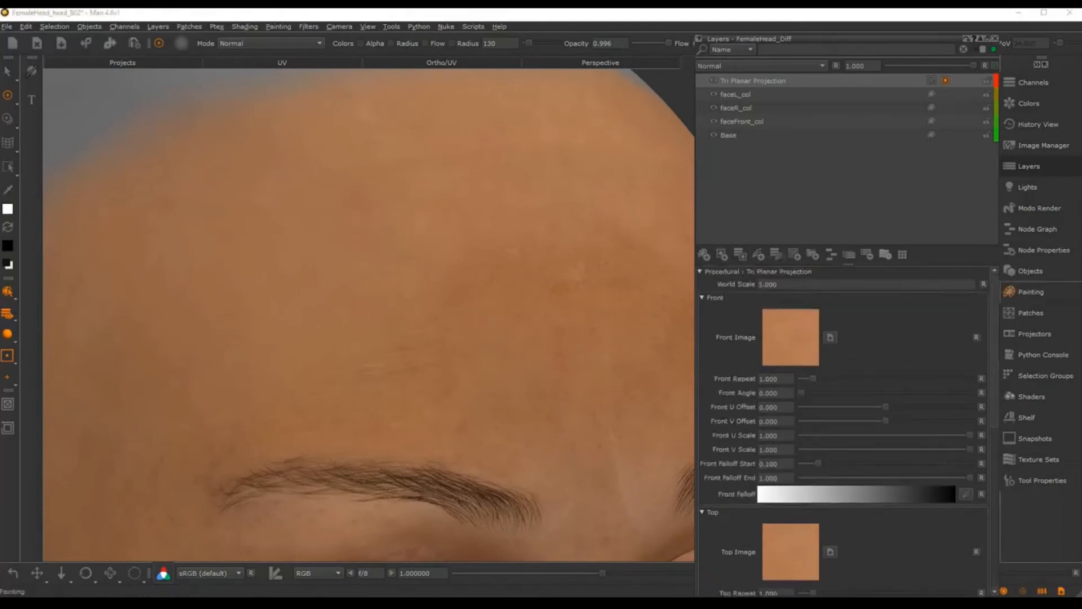
pyautogui.click(774, 284)
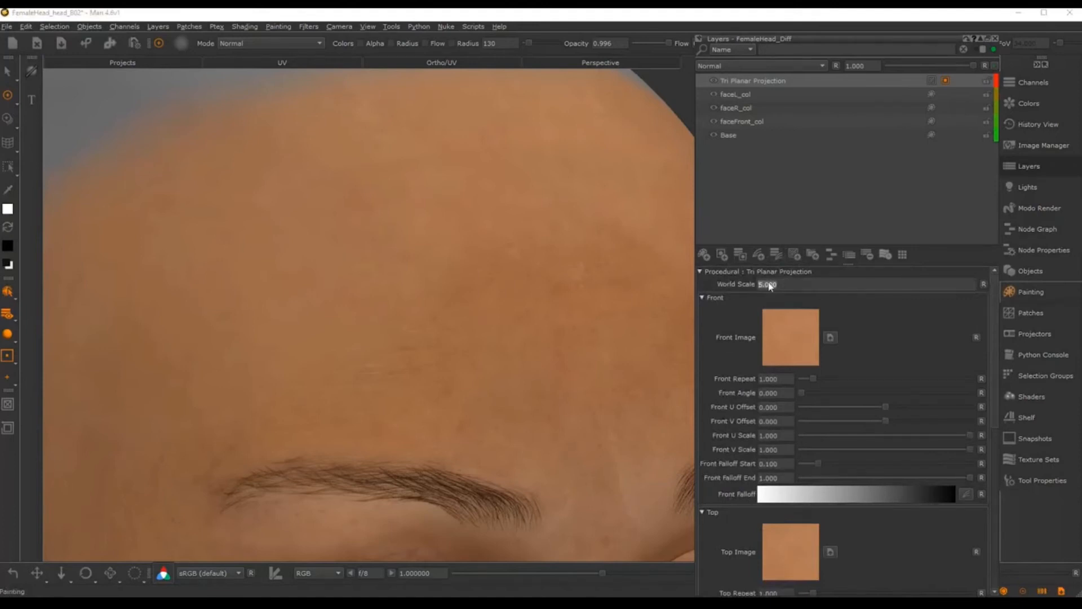
pyautogui.write('4')
pyautogui.press('Return')
pyautogui.write('2')
pyautogui.press('Return')
pyautogui.moveTo(807, 286); pyautogui.dragTo(726, 280)
pyautogui.write('1')
pyautogui.press('Return')
pyautogui.moveTo(793, 284); pyautogui.dragTo(717, 285)
pyautogui.write('2')
pyautogui.press('Return')
# Step: Change the World Scale from 3.000 to 5.000, then settle on 4
pyautogui.scroll(-2, 422, 323)
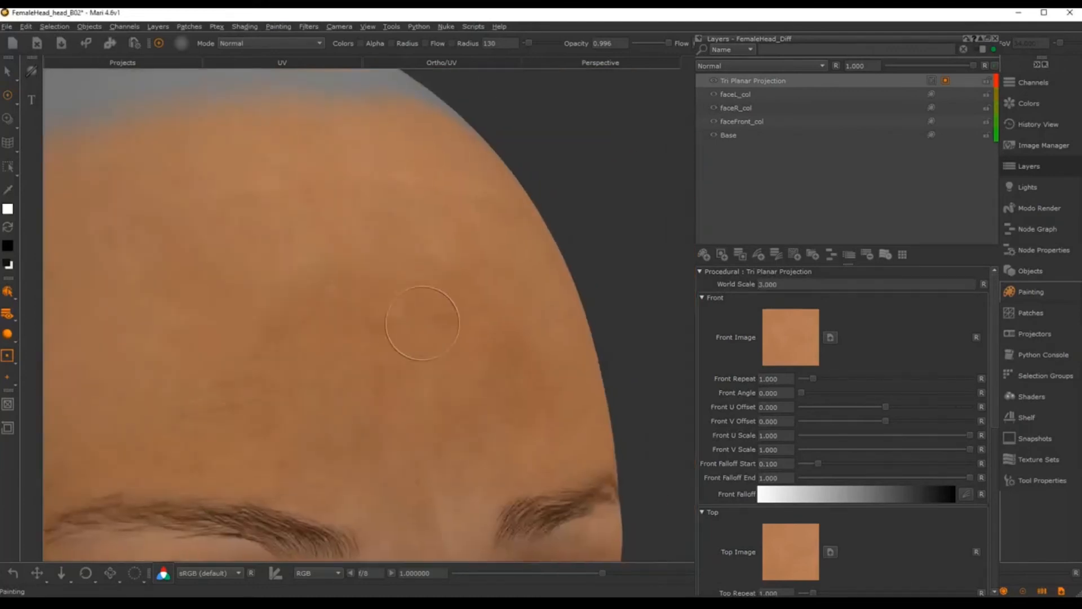
pyautogui.keyDown('alt'); pyautogui.moveTo(423, 323); pyautogui.dragTo(345, 336); pyautogui.keyUp('alt')
pyautogui.doubleClick(771, 285)
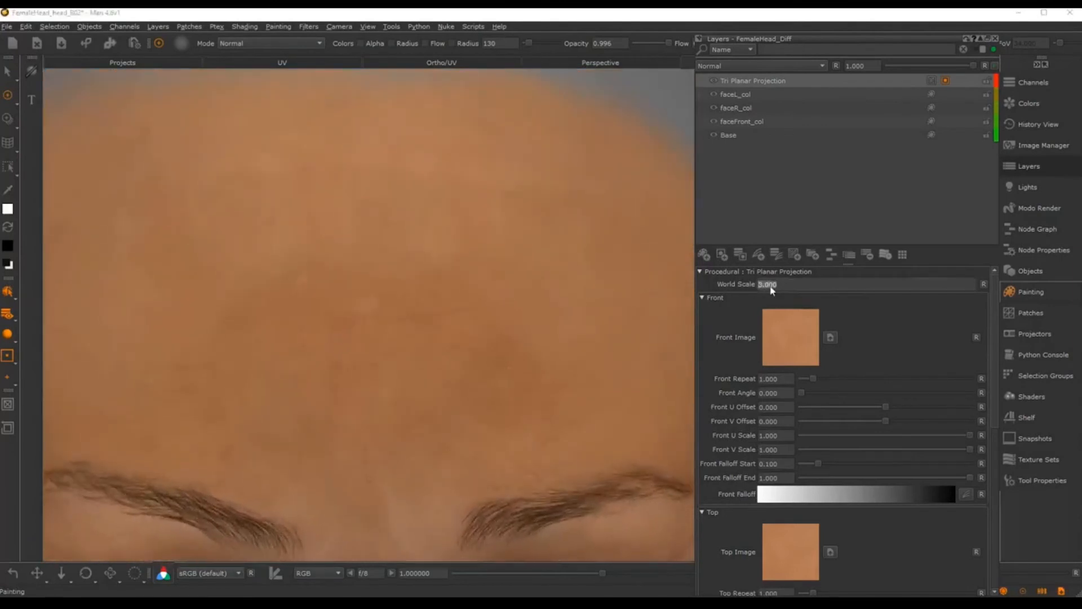
pyautogui.write('5.000')
pyautogui.press('Return')
pyautogui.write('4')
pyautogui.keyDown('alt'); pyautogui.moveTo(502, 239); pyautogui.dragTo(534, 203, button='middle'); pyautogui.keyUp('alt')
pyautogui.keyDown('alt'); pyautogui.moveTo(534, 203); pyautogui.dragTo(525, 270, button='right'); pyautogui.keyUp('alt')
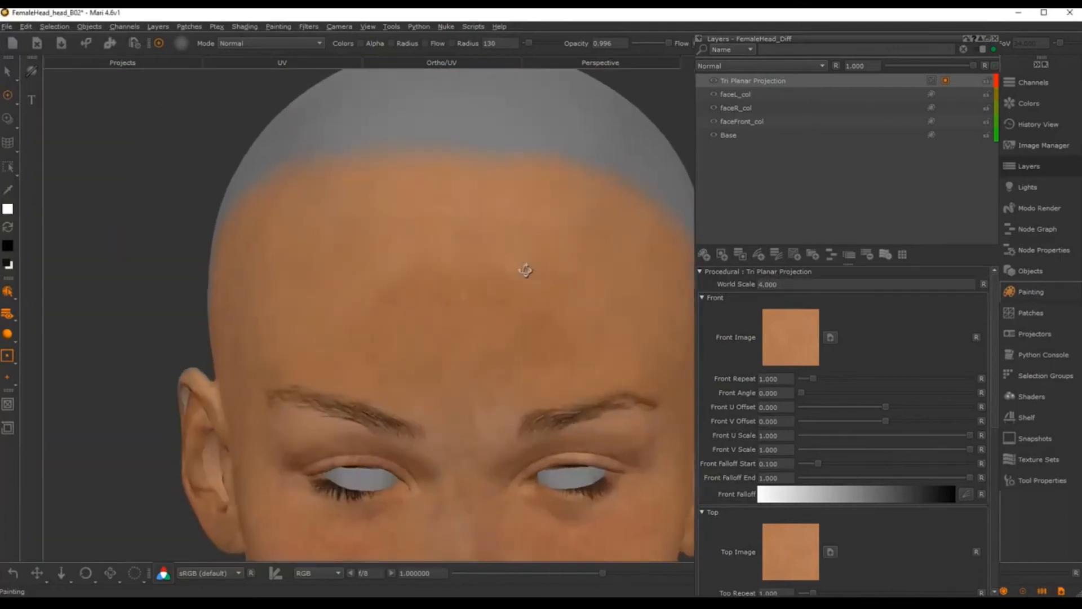
# Step: Orbit and zoom out to turn the head into profile, facing the side with the ear
pyautogui.keyDown('alt'); pyautogui.moveTo(526, 271); pyautogui.dragTo(476, 267); pyautogui.keyUp('alt')
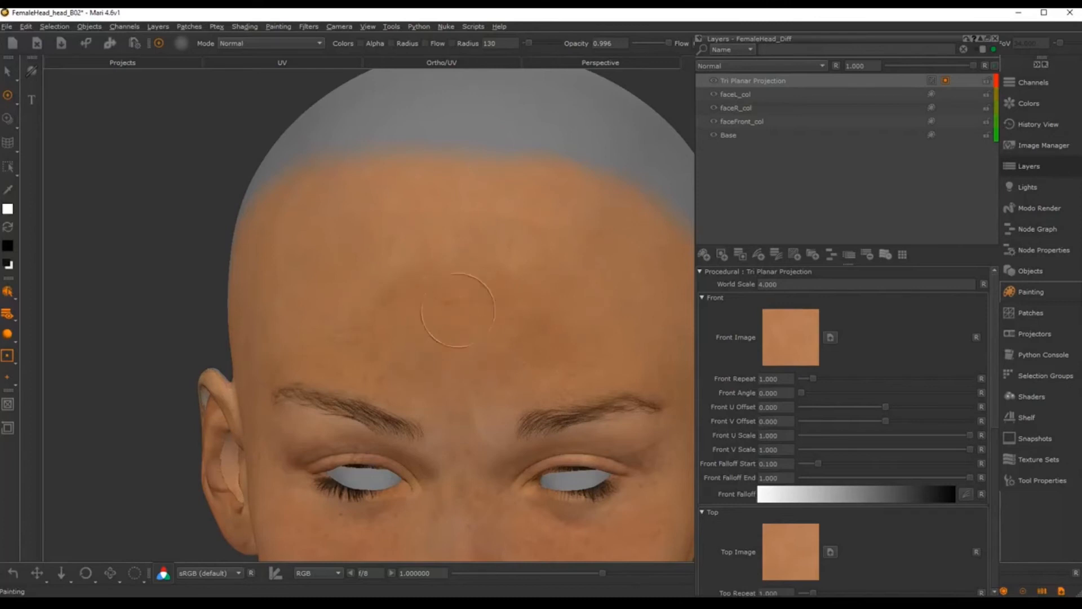
pyautogui.scroll(8, 533, 297)
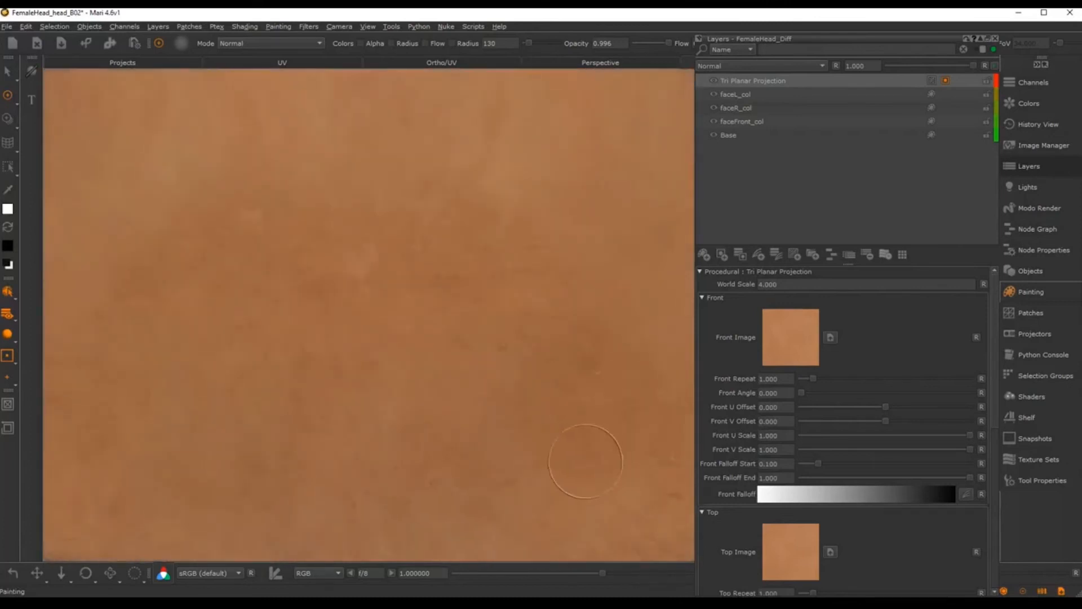
pyautogui.keyDown('alt'); pyautogui.moveTo(509, 399); pyautogui.dragTo(488, 283, button='right'); pyautogui.keyUp('alt')
pyautogui.keyDown('alt'); pyautogui.moveTo(488, 283); pyautogui.dragTo(665, 256); pyautogui.keyUp('alt')
pyautogui.keyDown('alt'); pyautogui.moveTo(487, 361); pyautogui.dragTo(514, 293, button='middle'); pyautogui.keyUp('alt')
pyautogui.keyDown('alt'); pyautogui.moveTo(514, 293); pyautogui.dragTo(573, 290, button='right'); pyautogui.keyUp('alt')
pyautogui.keyDown('alt'); pyautogui.moveTo(574, 290); pyautogui.dragTo(560, 345, button='middle'); pyautogui.keyUp('alt')
pyautogui.keyDown('alt'); pyautogui.moveTo(484, 355); pyautogui.dragTo(529, 361); pyautogui.keyUp('alt')
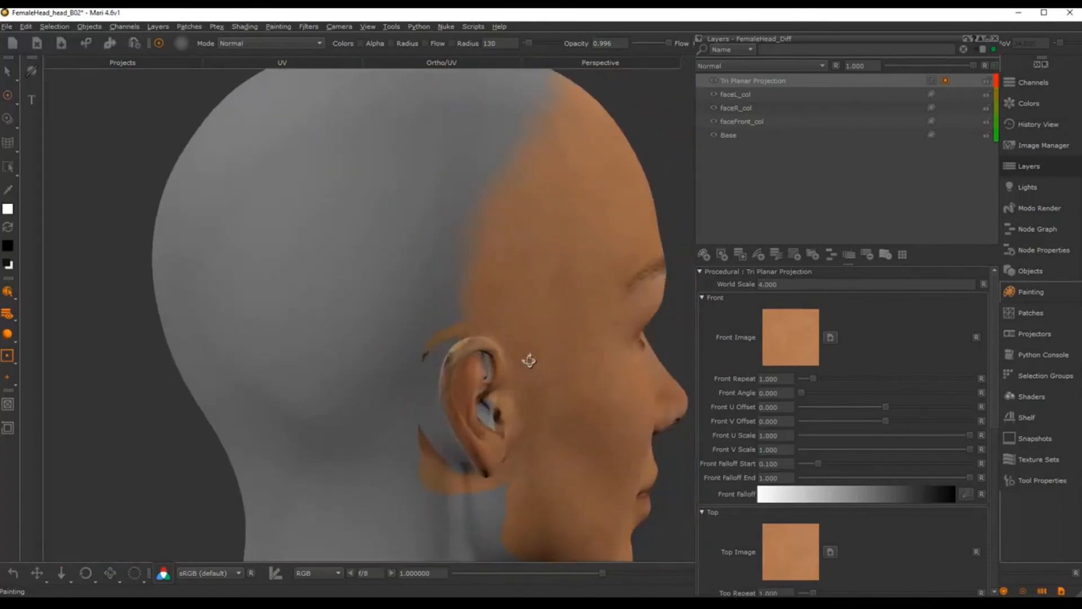
# Step: Move the view in closer to the scalp behind and above the ear
pyautogui.keyDown('alt'); pyautogui.moveTo(460, 304); pyautogui.dragTo(484, 323, button='middle'); pyautogui.keyUp('alt')
pyautogui.keyDown('alt'); pyautogui.moveTo(484, 323); pyautogui.dragTo(493, 325, button='right'); pyautogui.keyUp('alt')
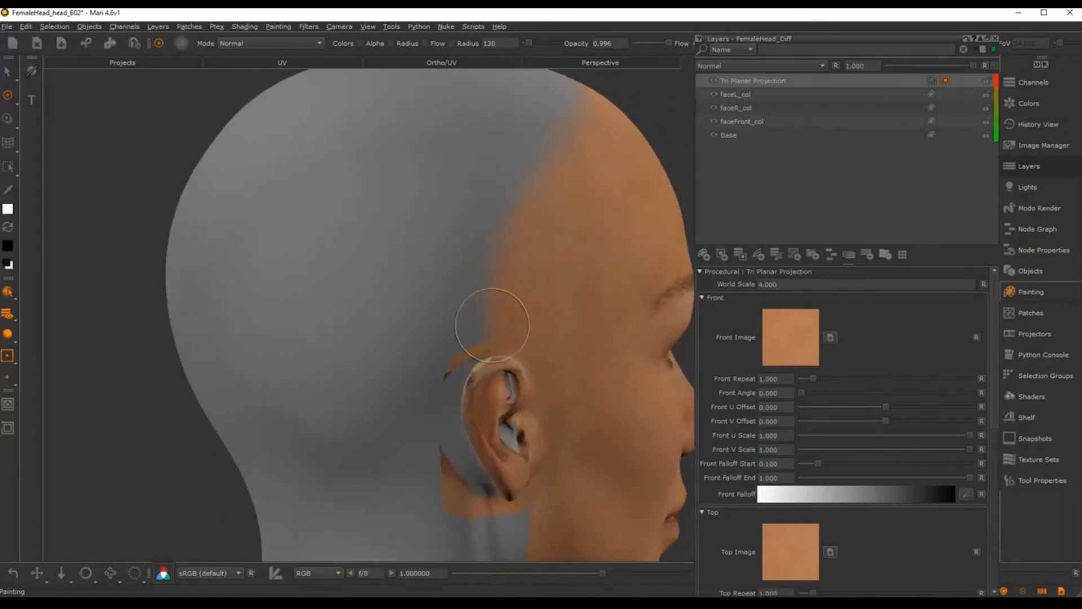
pyautogui.keyDown('alt'); pyautogui.moveTo(529, 296); pyautogui.dragTo(545, 242, button='middle'); pyautogui.keyUp('alt')
pyautogui.keyDown('alt'); pyautogui.moveTo(551, 271); pyautogui.dragTo(580, 270); pyautogui.keyUp('alt')
pyautogui.keyDown('alt'); pyautogui.moveTo(555, 280); pyautogui.dragTo(493, 223, button='right'); pyautogui.keyUp('alt')
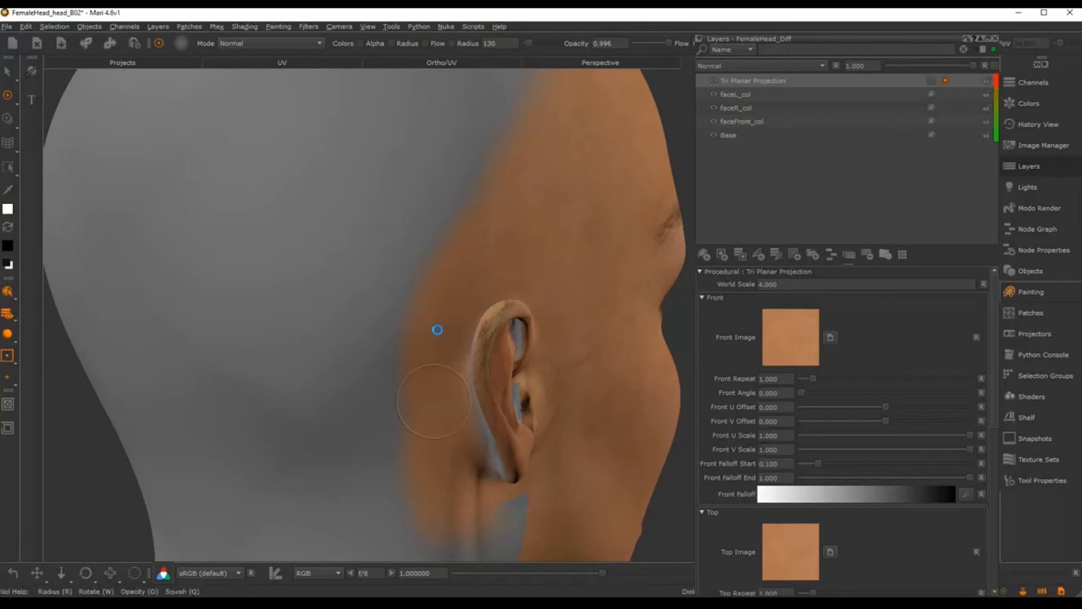
# Step: Frame the neck below the ear in side view and enlarge the brush radius to 184
pyautogui.keyDown('alt'); pyautogui.moveTo(554, 377); pyautogui.dragTo(423, 324, button='middle'); pyautogui.keyUp('alt')
pyautogui.keyDown('alt'); pyautogui.moveTo(422, 324); pyautogui.dragTo(564, 299, button='right'); pyautogui.keyUp('alt')
pyautogui.keyDown('alt'); pyautogui.moveTo(563, 298); pyautogui.dragTo(427, 299); pyautogui.keyUp('alt')
pyautogui.keyDown('alt'); pyautogui.moveTo(451, 293); pyautogui.dragTo(538, 265, button='middle'); pyautogui.keyUp('alt')
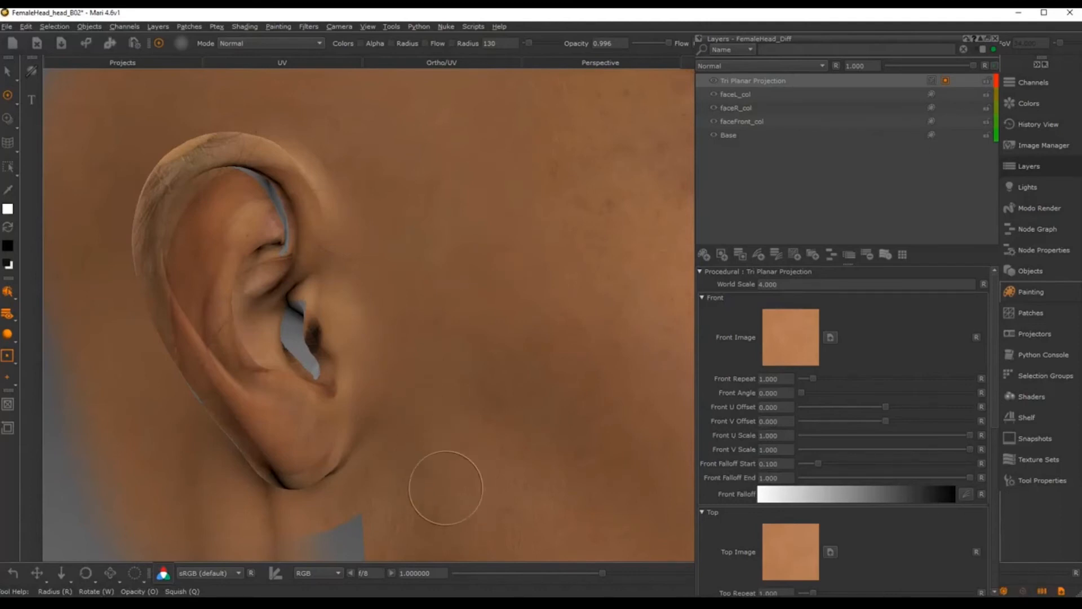
pyautogui.keyDown('alt'); pyautogui.moveTo(444, 488); pyautogui.dragTo(378, 328, button='middle'); pyautogui.keyUp('alt')
pyautogui.keyDown('alt'); pyautogui.moveTo(405, 392); pyautogui.dragTo(406, 369, button='middle'); pyautogui.keyUp('alt')
pyautogui.keyDown('alt'); pyautogui.moveTo(406, 369); pyautogui.dragTo(457, 344, button='right'); pyautogui.keyUp('alt')
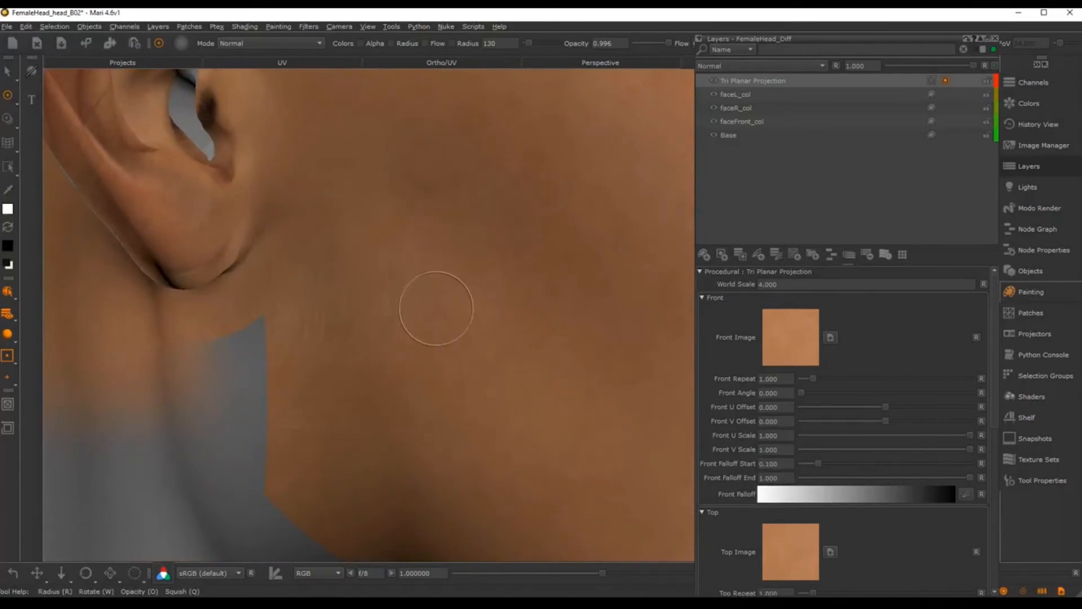
pyautogui.press('r')
pyautogui.moveTo(438, 305); pyautogui.dragTo(468, 305)
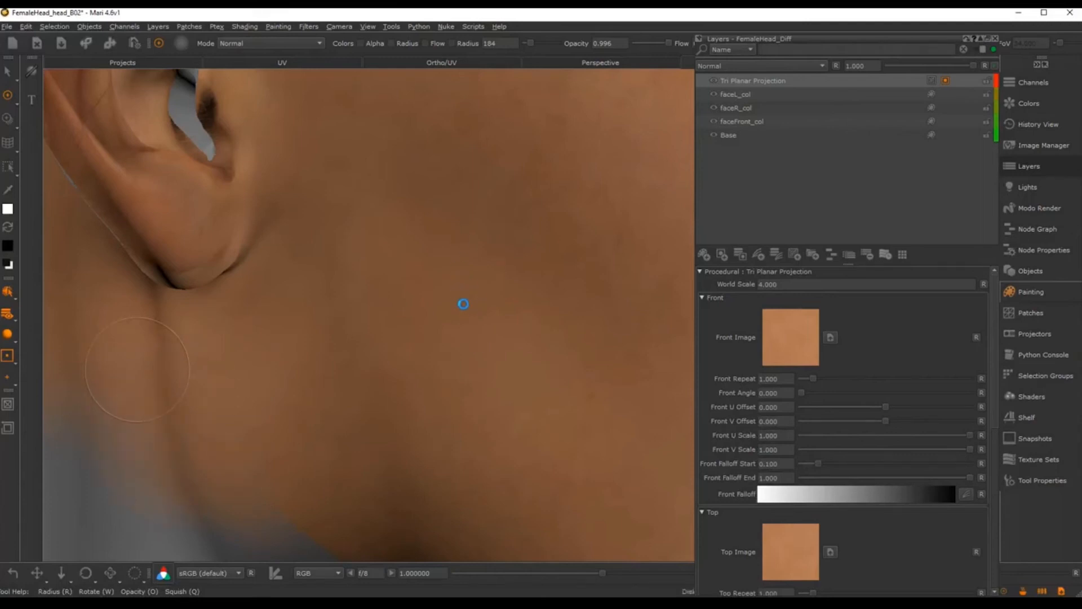
# Step: Zoom out to a three-quarter view and turn the head toward the opposite ear
pyautogui.keyDown('alt'); pyautogui.moveTo(536, 307); pyautogui.dragTo(421, 333, button='right'); pyautogui.keyUp('alt')
pyautogui.keyDown('alt'); pyautogui.moveTo(421, 333); pyautogui.dragTo(449, 304, button='middle'); pyautogui.keyUp('alt')
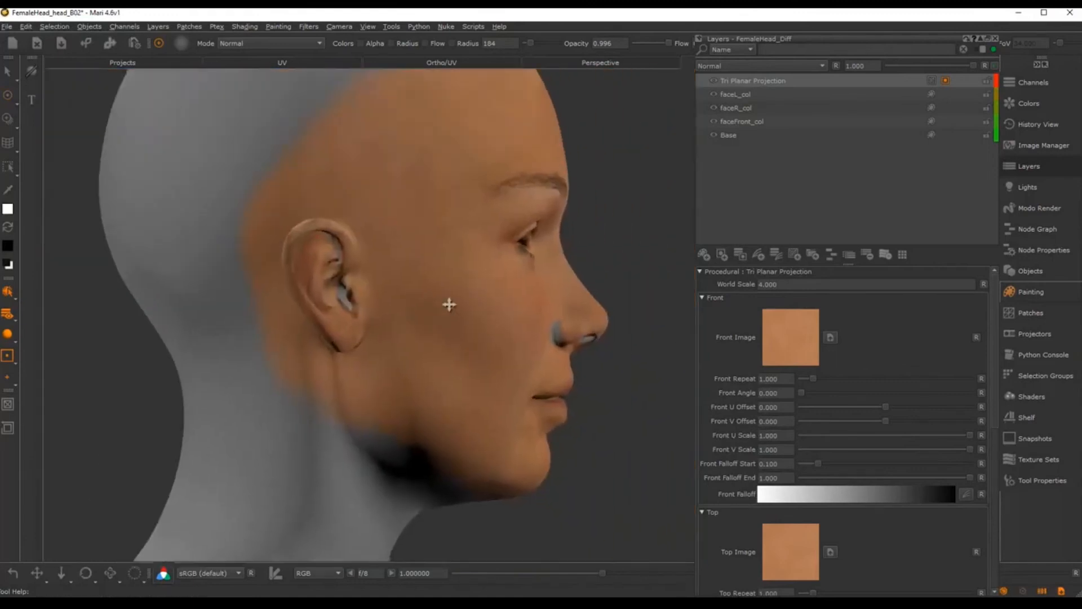
pyautogui.keyDown('alt'); pyautogui.moveTo(449, 304); pyautogui.dragTo(196, 304); pyautogui.keyUp('alt')
pyautogui.keyDown('alt'); pyautogui.moveTo(644, 299); pyautogui.dragTo(478, 325, button='middle'); pyautogui.keyUp('alt')
pyautogui.keyDown('alt'); pyautogui.moveTo(478, 325); pyautogui.dragTo(215, 312); pyautogui.keyUp('alt')
pyautogui.keyDown('alt'); pyautogui.moveTo(676, 299); pyautogui.dragTo(316, 307, button='middle'); pyautogui.keyUp('alt')
pyautogui.keyDown('alt'); pyautogui.moveTo(451, 287); pyautogui.dragTo(614, 266, button='right'); pyautogui.keyUp('alt')
pyautogui.keyDown('alt'); pyautogui.moveTo(400, 316); pyautogui.dragTo(551, 263, button='middle'); pyautogui.keyUp('alt')
# Step: Close in on the opposite ear and frame the cheek, neck and jaw
pyautogui.keyDown('alt'); pyautogui.moveTo(550, 263); pyautogui.dragTo(565, 267, button='right'); pyautogui.keyUp('alt')
pyautogui.keyDown('alt'); pyautogui.moveTo(547, 279); pyautogui.dragTo(539, 310, button='middle'); pyautogui.keyUp('alt')
pyautogui.keyDown('alt'); pyautogui.moveTo(539, 309); pyautogui.dragTo(551, 314, button='right'); pyautogui.keyUp('alt')
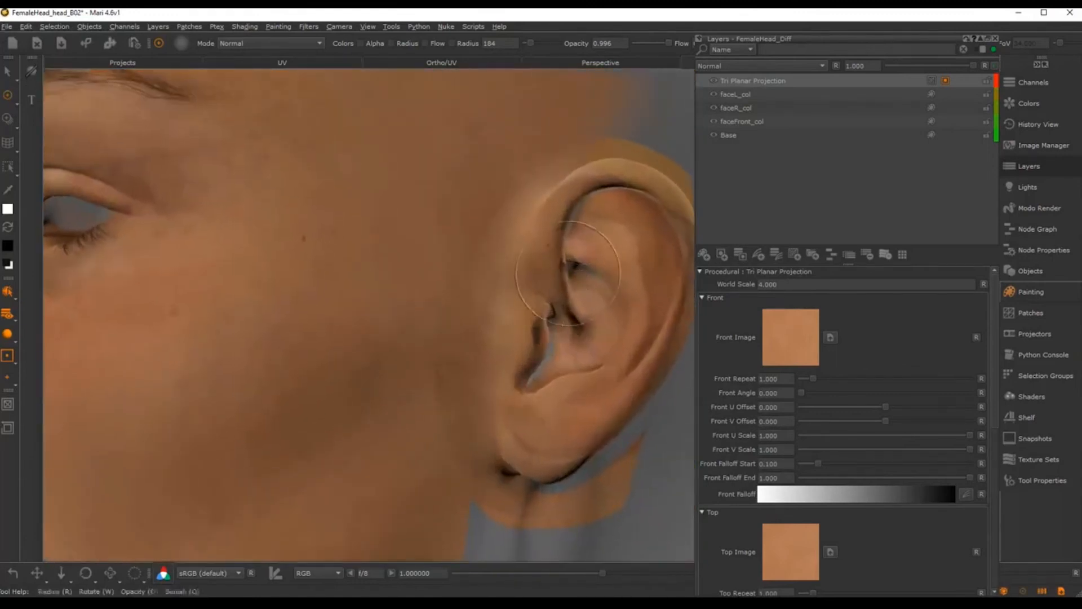
pyautogui.keyDown('alt'); pyautogui.moveTo(550, 314); pyautogui.dragTo(499, 307); pyautogui.keyUp('alt')
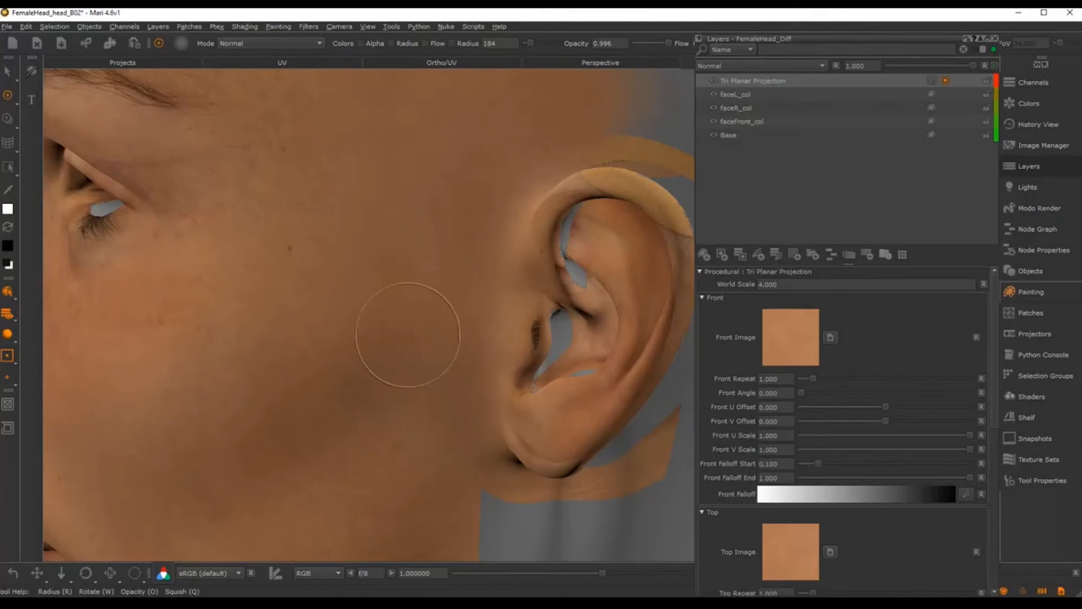
pyautogui.keyDown('alt'); pyautogui.moveTo(408, 338); pyautogui.dragTo(431, 262); pyautogui.keyUp('alt')
pyautogui.keyDown('alt'); pyautogui.moveTo(449, 304); pyautogui.dragTo(464, 191, button='middle'); pyautogui.keyUp('alt')
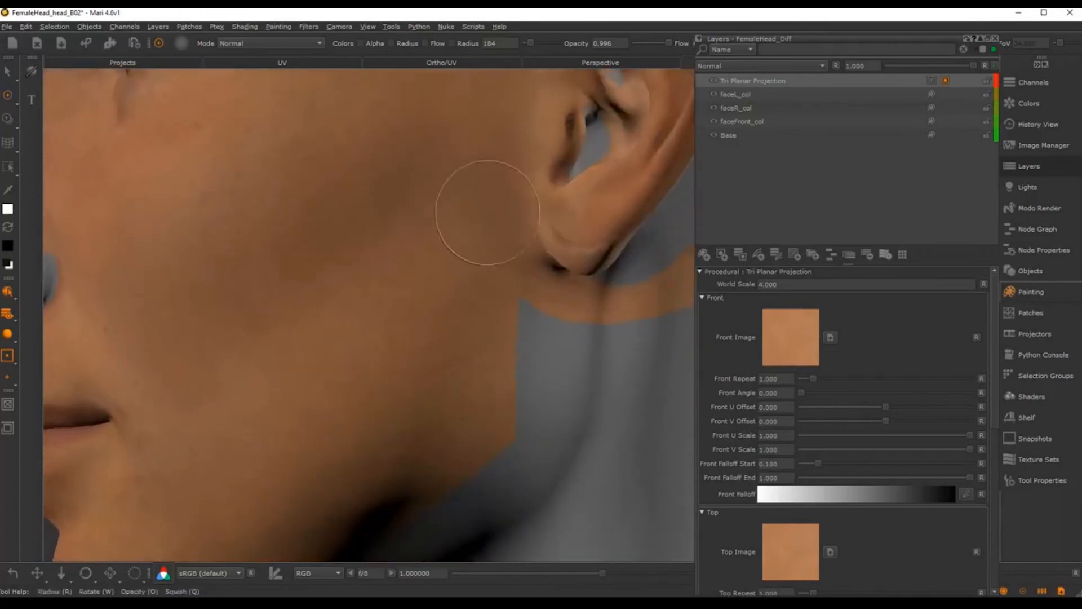
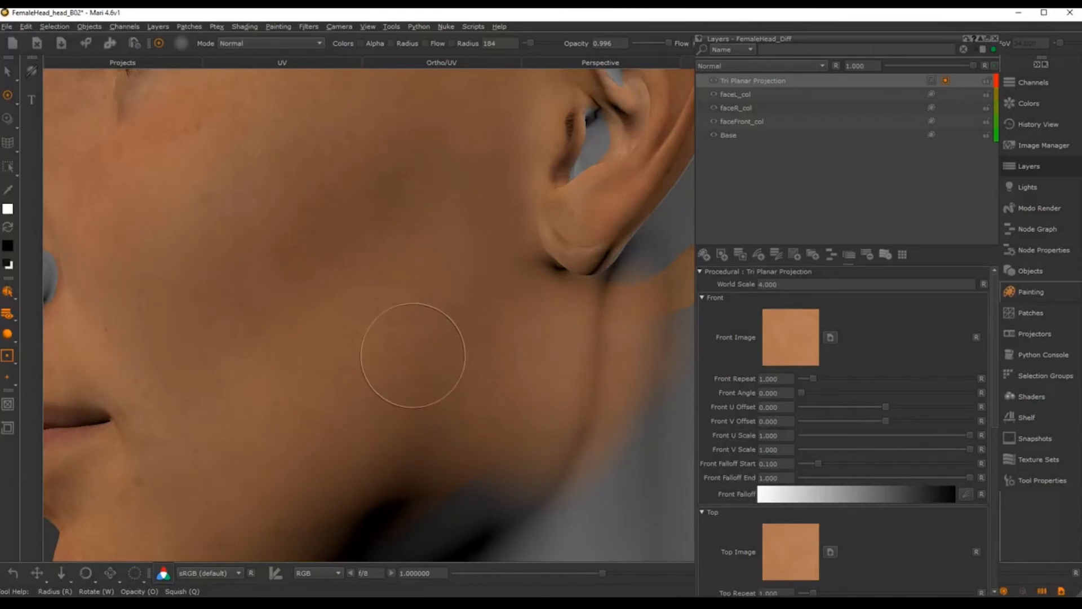
# Step: Zoom out from the ear and orbit the head to three-quarter and near-profile views
pyautogui.keyDown('alt'); pyautogui.moveTo(613, 401); pyautogui.dragTo(599, 326, button='right'); pyautogui.keyUp('alt')
pyautogui.keyDown('alt'); pyautogui.moveTo(599, 327); pyautogui.dragTo(538, 473, button='middle'); pyautogui.keyUp('alt')
pyautogui.keyDown('alt'); pyautogui.moveTo(538, 473); pyautogui.dragTo(551, 381, button='right'); pyautogui.keyUp('alt')
pyautogui.moveTo(558, 268)
pyautogui.keyDown('alt'); pyautogui.mouseDown(button='middle')
pyautogui.moveTo(493, 306)
pyautogui.moveTo(613, 288)
pyautogui.mouseUp(button='middle'); pyautogui.keyUp('alt')
pyautogui.keyDown('alt'); pyautogui.moveTo(614, 288); pyautogui.dragTo(488, 293, button='right'); pyautogui.keyUp('alt')
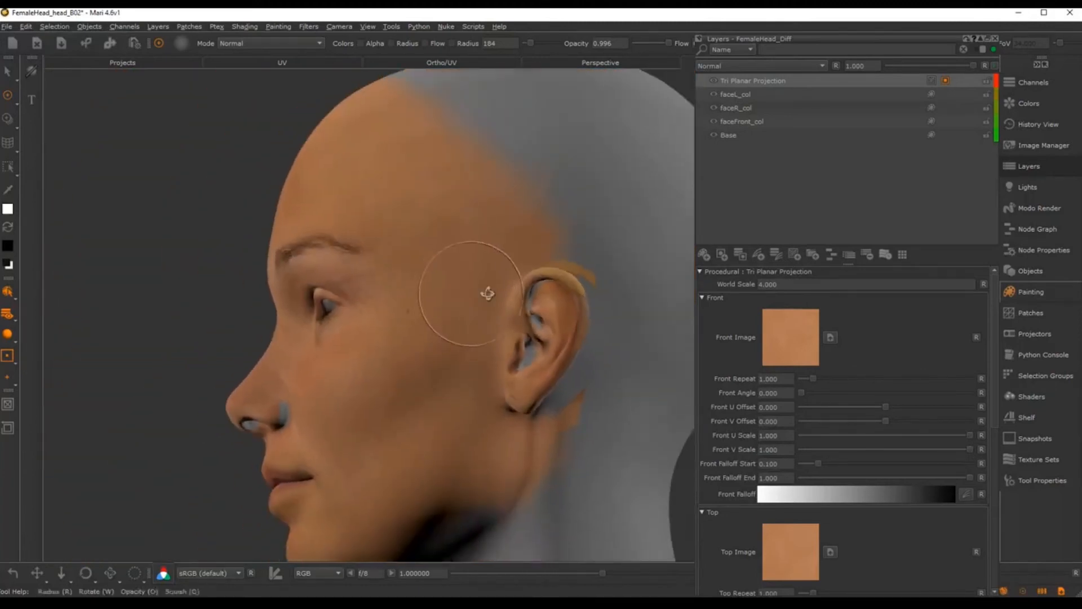
pyautogui.keyDown('alt'); pyautogui.moveTo(488, 293); pyautogui.dragTo(513, 271); pyautogui.keyUp('alt')
pyautogui.keyDown('alt'); pyautogui.moveTo(512, 270); pyautogui.dragTo(474, 256, button='right'); pyautogui.keyUp('alt')
pyautogui.keyDown('alt'); pyautogui.moveTo(474, 256); pyautogui.dragTo(514, 269, button='middle'); pyautogui.keyUp('alt')
pyautogui.moveTo(514, 269)
pyautogui.keyDown('alt'); pyautogui.mouseDown()
pyautogui.moveTo(527, 321)
pyautogui.moveTo(604, 327)
pyautogui.moveTo(568, 338)
pyautogui.moveTo(523, 385)
pyautogui.moveTo(585, 367)
pyautogui.mouseUp(); pyautogui.keyUp('alt')
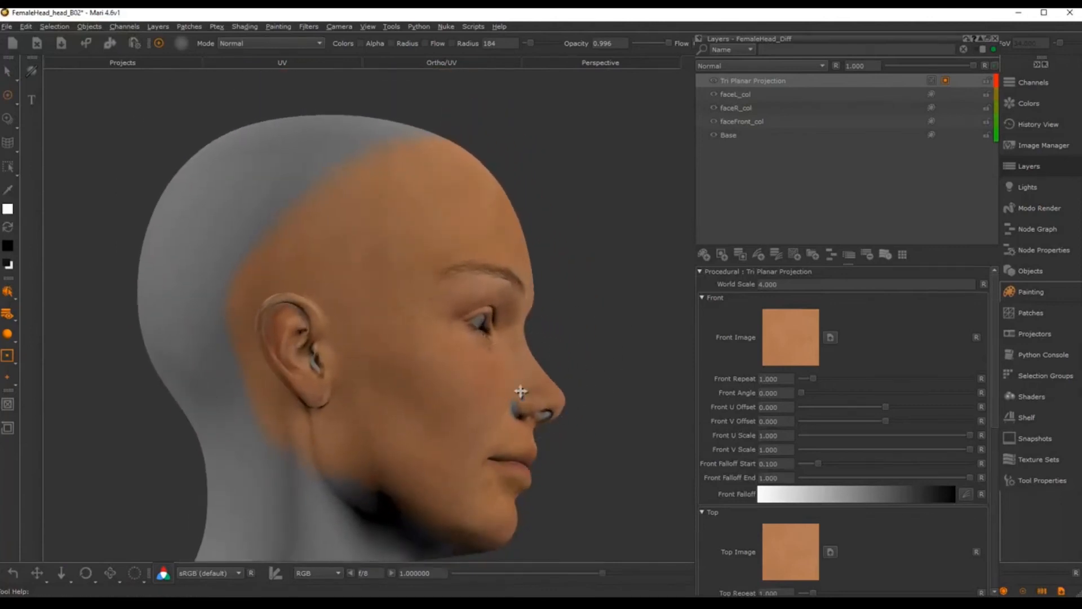
pyautogui.keyDown('alt'); pyautogui.moveTo(519, 391); pyautogui.dragTo(568, 341, button='middle'); pyautogui.keyUp('alt')
pyautogui.keyDown('alt'); pyautogui.moveTo(567, 341); pyautogui.dragTo(536, 332, button='right'); pyautogui.keyUp('alt')
# Step: Orbit the head through front, left-profile and right-facing views to check the painting
pyautogui.keyDown('alt'); pyautogui.moveTo(536, 331); pyautogui.dragTo(362, 348); pyautogui.keyUp('alt')
pyautogui.keyDown('alt'); pyautogui.moveTo(564, 248); pyautogui.dragTo(444, 285, button='middle'); pyautogui.keyUp('alt')
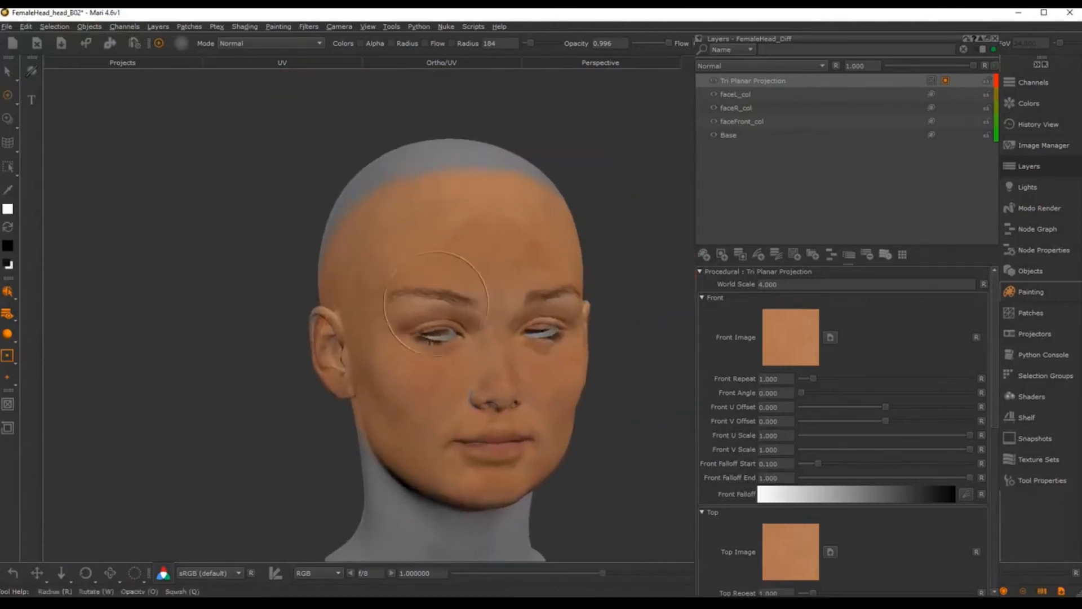
pyautogui.keyDown('alt'); pyautogui.moveTo(445, 285); pyautogui.dragTo(496, 254, button='right'); pyautogui.keyUp('alt')
pyautogui.keyDown('alt'); pyautogui.moveTo(496, 254); pyautogui.dragTo(407, 305); pyautogui.keyUp('alt')
pyautogui.keyDown('alt'); pyautogui.moveTo(407, 306); pyautogui.dragTo(294, 305, button='middle'); pyautogui.keyUp('alt')
pyautogui.keyDown('alt'); pyautogui.moveTo(294, 304); pyautogui.dragTo(262, 317, button='right'); pyautogui.keyUp('alt')
pyautogui.keyDown('alt'); pyautogui.moveTo(550, 285); pyautogui.dragTo(417, 288); pyautogui.keyUp('alt')
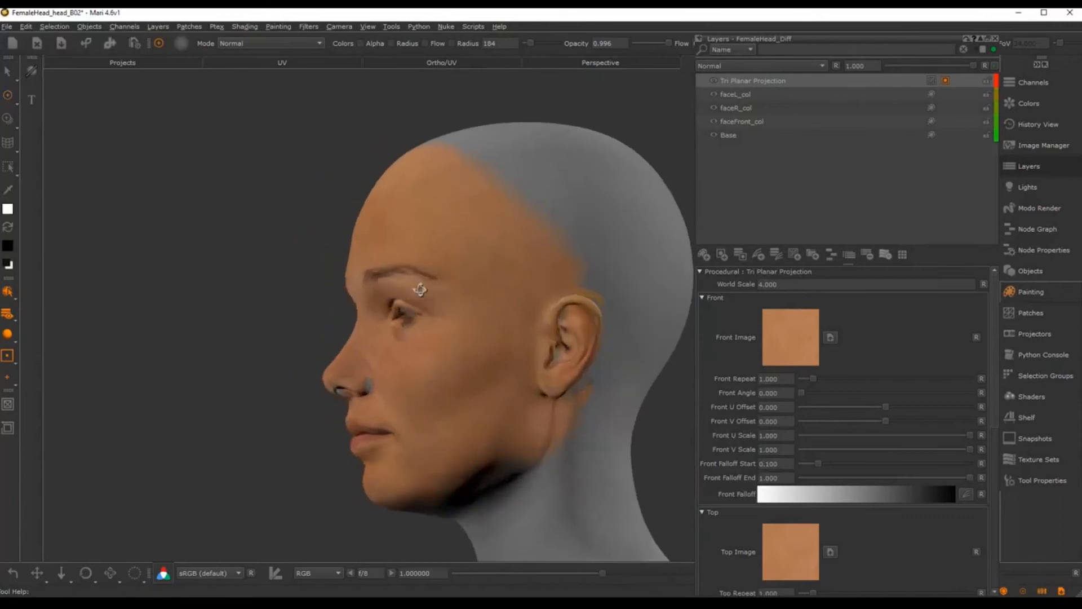
pyautogui.moveTo(540, 252)
pyautogui.keyDown('alt'); pyautogui.mouseDown()
pyautogui.moveTo(516, 177)
pyautogui.moveTo(458, 169)
pyautogui.moveTo(479, 235)
pyautogui.moveTo(462, 256)
pyautogui.moveTo(466, 287)
pyautogui.mouseUp(); pyautogui.keyUp('alt')
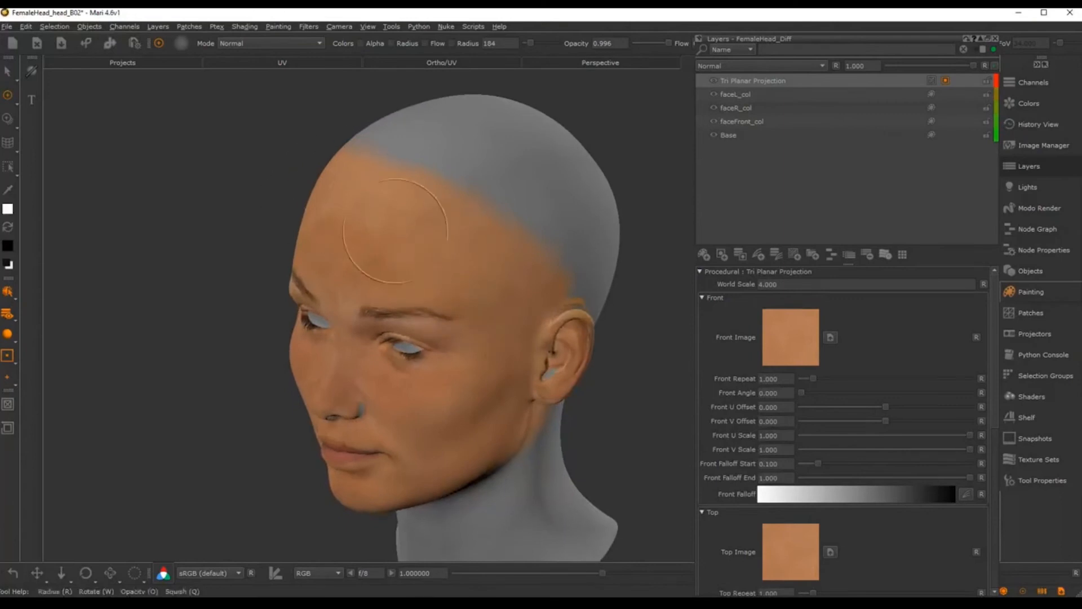
pyautogui.moveTo(428, 200)
pyautogui.keyDown('alt'); pyautogui.mouseDown()
pyautogui.moveTo(475, 271)
pyautogui.moveTo(462, 265)
pyautogui.mouseUp(); pyautogui.keyUp('alt')
pyautogui.keyDown('alt'); pyautogui.moveTo(370, 273); pyautogui.dragTo(444, 231); pyautogui.keyUp('alt')
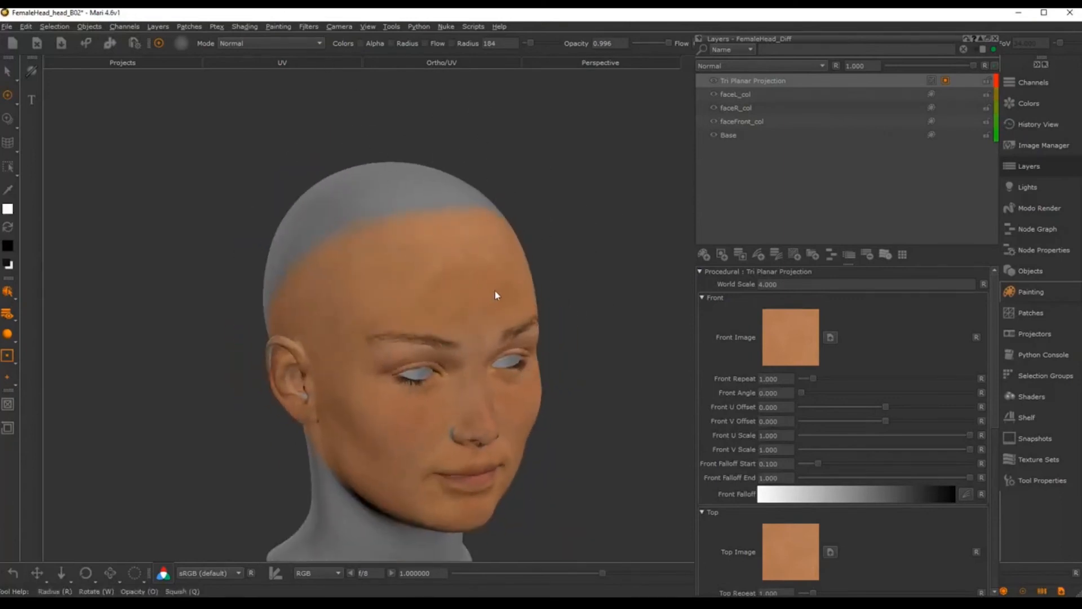
# Step: Show the UV layout and frame UDIM tiles 1001, 1002 and 1003
pyautogui.keyDown('alt'); pyautogui.moveTo(510, 316); pyautogui.dragTo(430, 292, button='middle'); pyautogui.keyUp('alt')
pyautogui.keyDown('alt'); pyautogui.moveTo(430, 292); pyautogui.dragTo(473, 232, button='right'); pyautogui.keyUp('alt')
pyautogui.keyDown('alt'); pyautogui.moveTo(597, 224); pyautogui.dragTo(621, 252, button='middle'); pyautogui.keyUp('alt')
pyautogui.keyDown('alt'); pyautogui.moveTo(621, 252); pyautogui.dragTo(572, 238, button='right'); pyautogui.keyUp('alt')
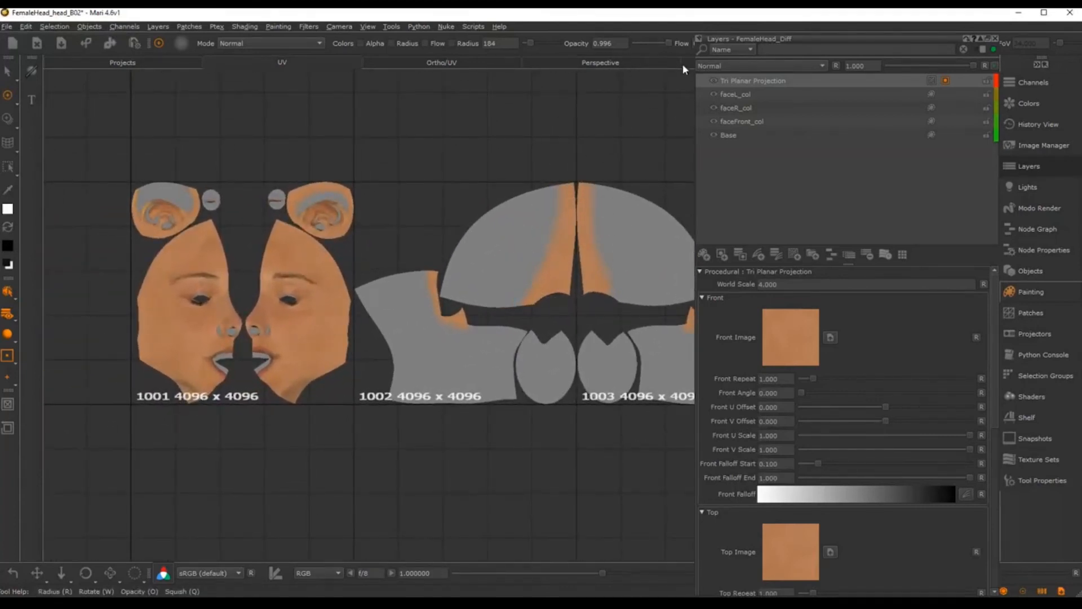
# Step: Close the Layers palette and frame the head in the Ortho view
pyautogui.click(995, 38)
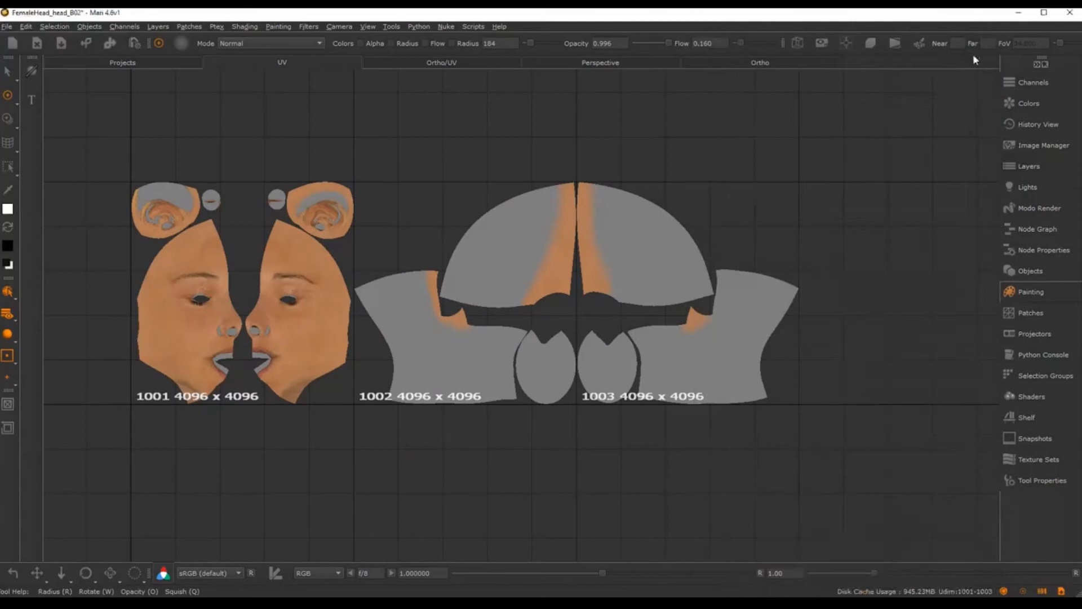
pyautogui.click(788, 63)
pyautogui.keyDown('alt'); pyautogui.moveTo(509, 391); pyautogui.dragTo(570, 344, button='middle'); pyautogui.keyUp('alt')
pyautogui.keyDown('alt'); pyautogui.moveTo(569, 343); pyautogui.dragTo(635, 282, button='right'); pyautogui.keyUp('alt')
# Step: Choose the Default brush, enlarge it to radius 100, and undo the test stroke above the ear
pyautogui.press('k')
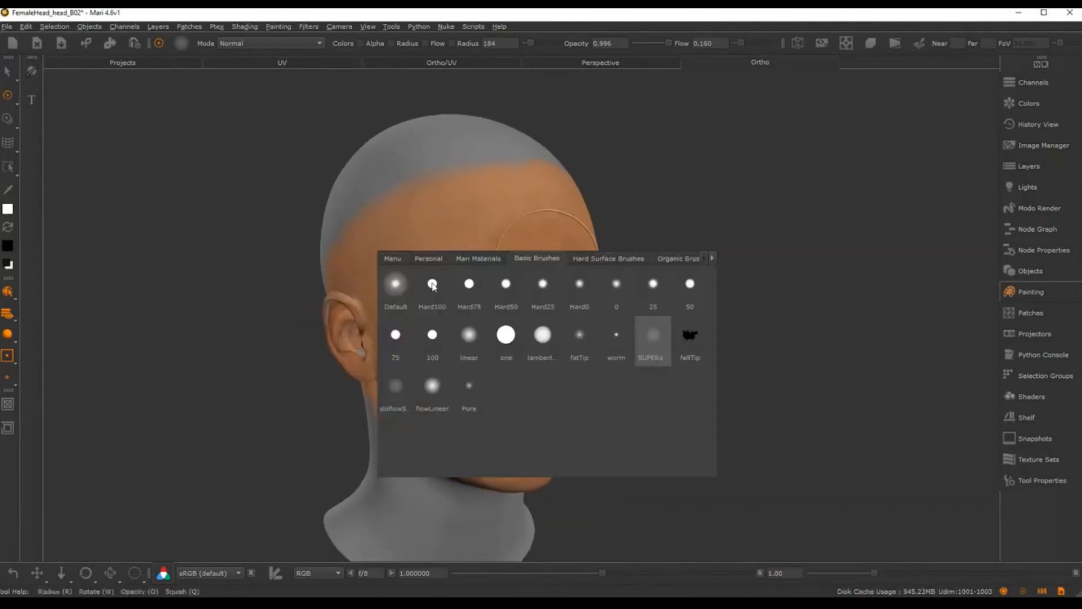
pyautogui.click(392, 301)
pyautogui.press('k')
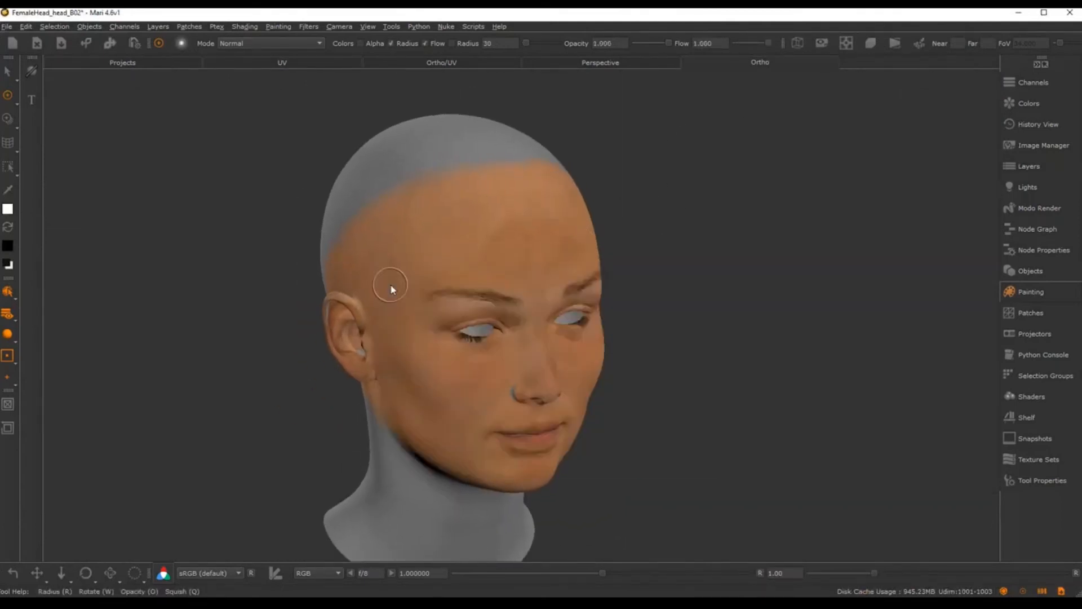
pyautogui.keyDown('alt'); pyautogui.moveTo(390, 284); pyautogui.dragTo(408, 308, button='middle'); pyautogui.keyUp('alt')
pyautogui.moveTo(409, 309)
pyautogui.keyDown('alt'); pyautogui.mouseDown()
pyautogui.moveTo(485, 381)
pyautogui.moveTo(443, 317)
pyautogui.moveTo(472, 339)
pyautogui.moveTo(416, 359)
pyautogui.mouseUp(); pyautogui.keyUp('alt')
pyautogui.press('r')
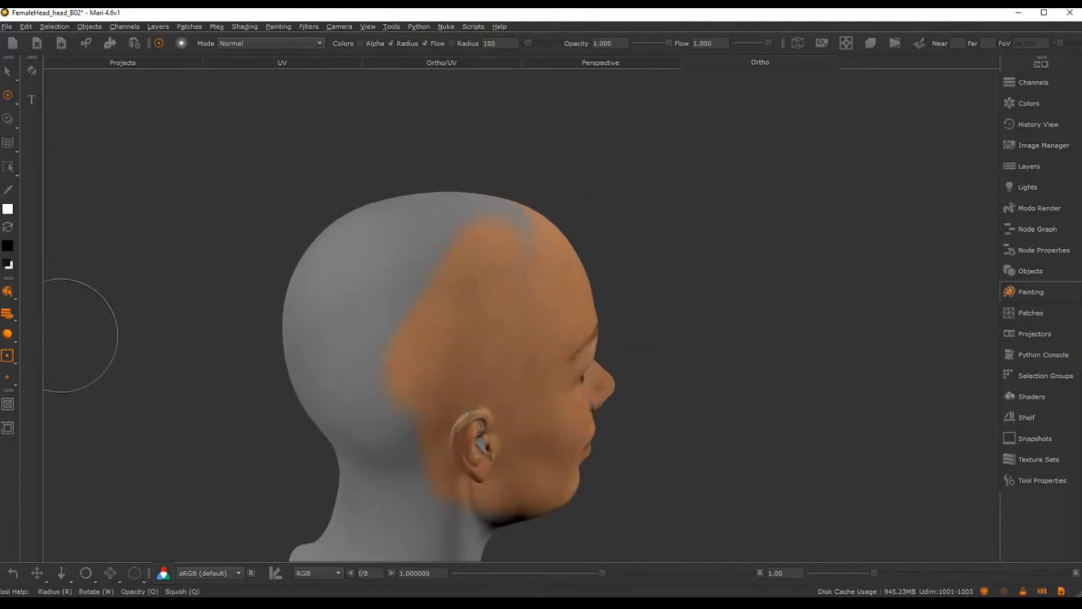
pyautogui.hotkey('ctrl', 'z')
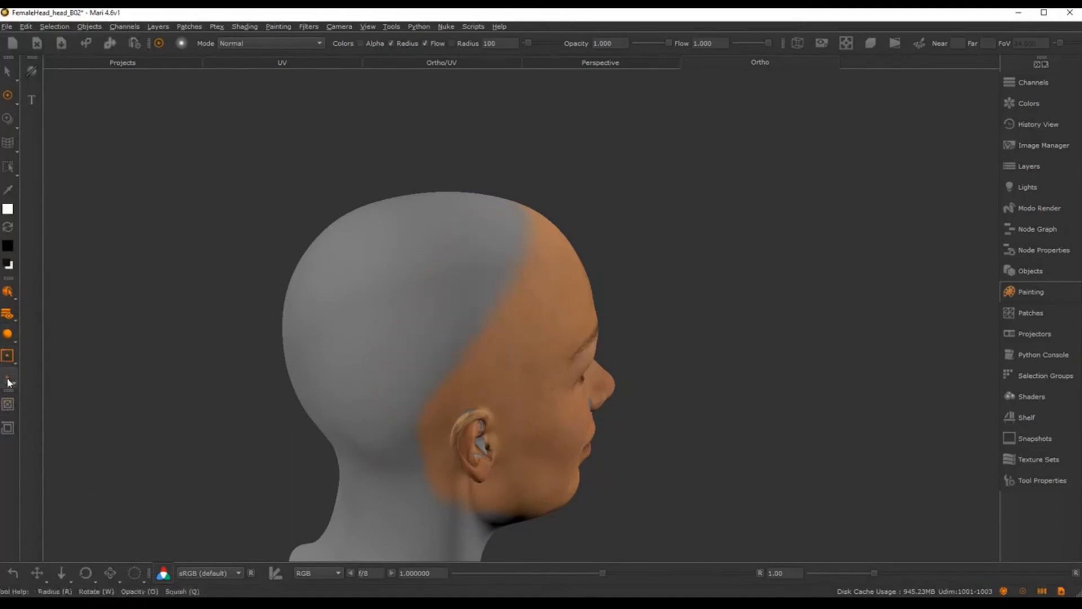
# Step: Turn on Mirror Projecting X and paint skin colour over the back of the head
pyautogui.click(8, 356)
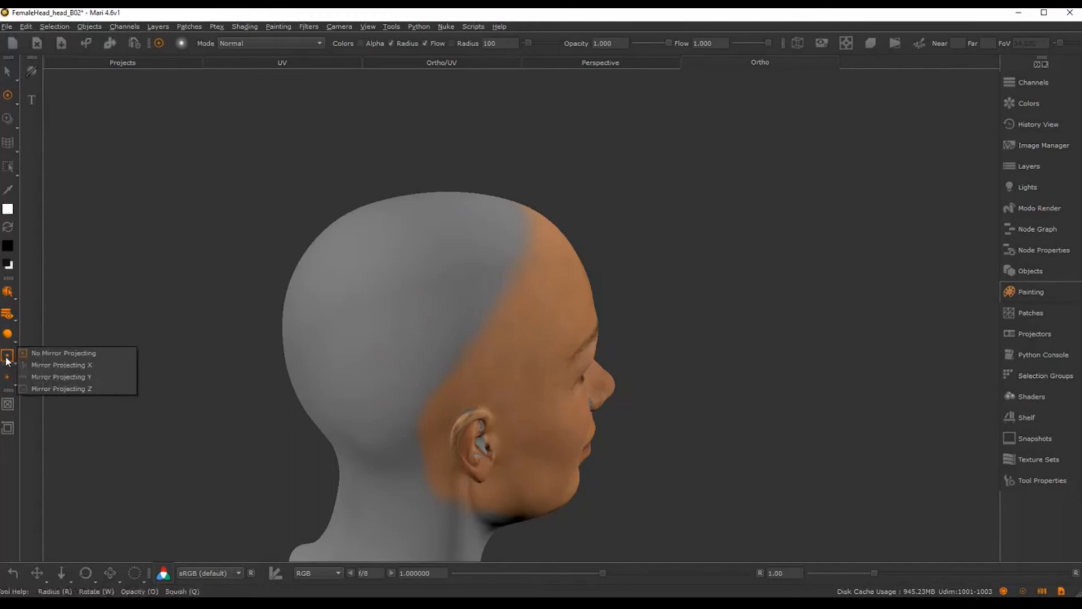
pyautogui.click(35, 364)
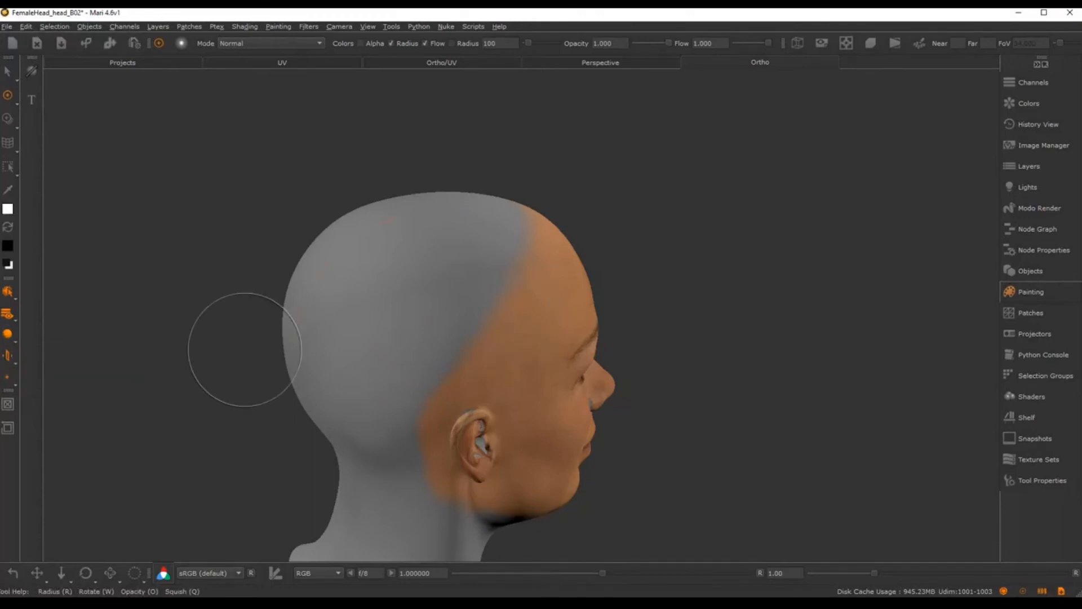
pyautogui.moveTo(507, 361)
pyautogui.keyDown('alt'); pyautogui.mouseDown()
pyautogui.moveTo(404, 348)
pyautogui.moveTo(427, 367)
pyautogui.moveTo(446, 329)
pyautogui.mouseUp(); pyautogui.keyUp('alt')
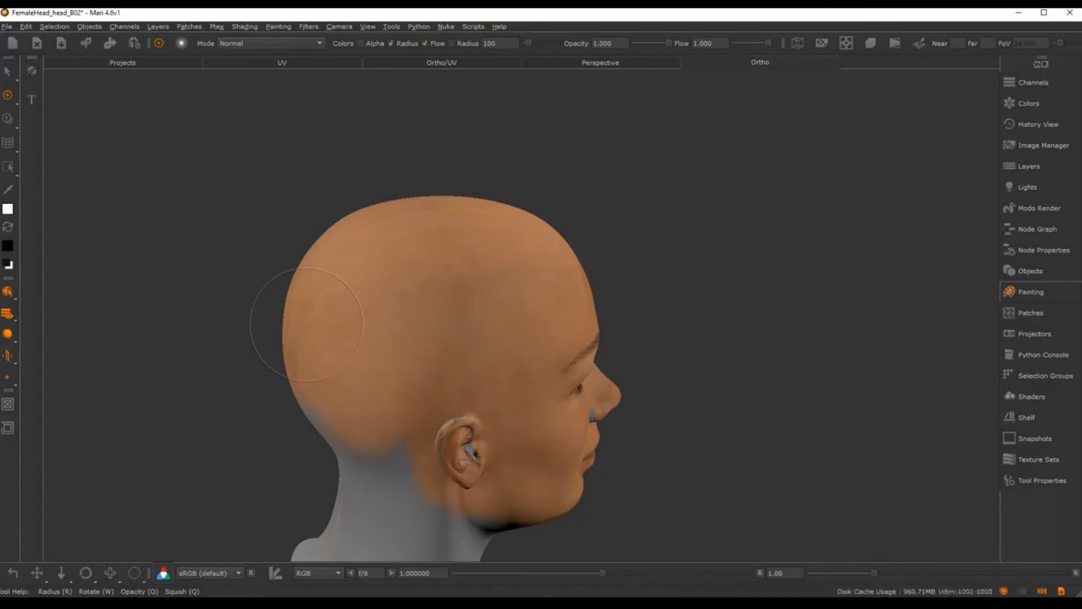
# Step: Paint the neck while orbiting from rear, below and side views to check coverage
pyautogui.keyDown('alt'); pyautogui.moveTo(366, 368); pyautogui.dragTo(400, 287, button='middle'); pyautogui.keyUp('alt')
pyautogui.keyDown('alt'); pyautogui.moveTo(400, 287); pyautogui.dragTo(475, 276, button='right'); pyautogui.keyUp('alt')
pyautogui.keyDown('alt'); pyautogui.moveTo(476, 276); pyautogui.dragTo(419, 301); pyautogui.keyUp('alt')
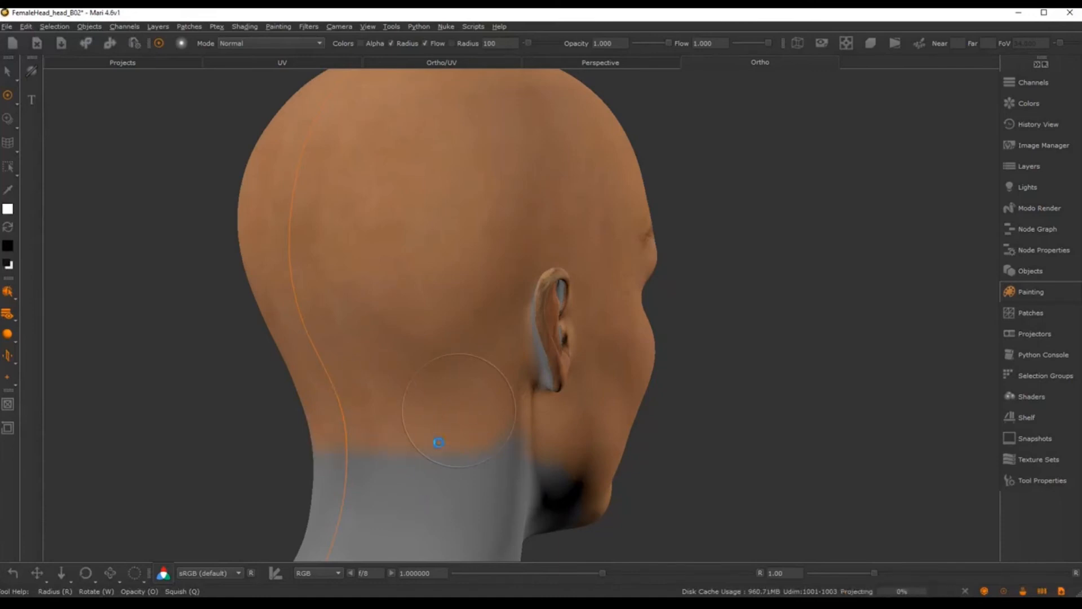
pyautogui.moveTo(458, 410); pyautogui.dragTo(522, 280, button='middle')
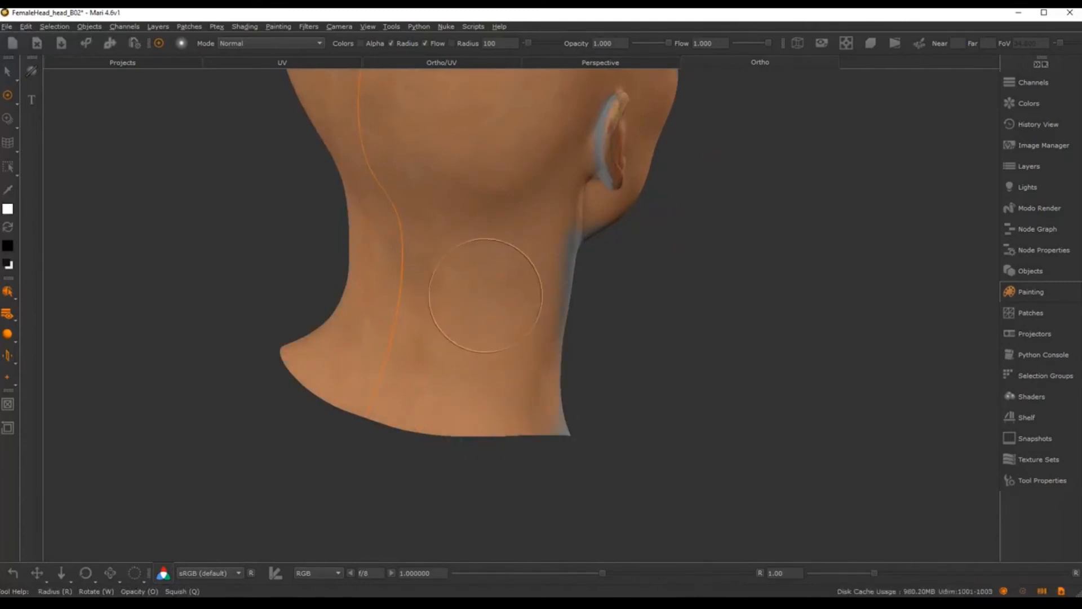
pyautogui.moveTo(485, 296); pyautogui.dragTo(441, 289, button='middle')
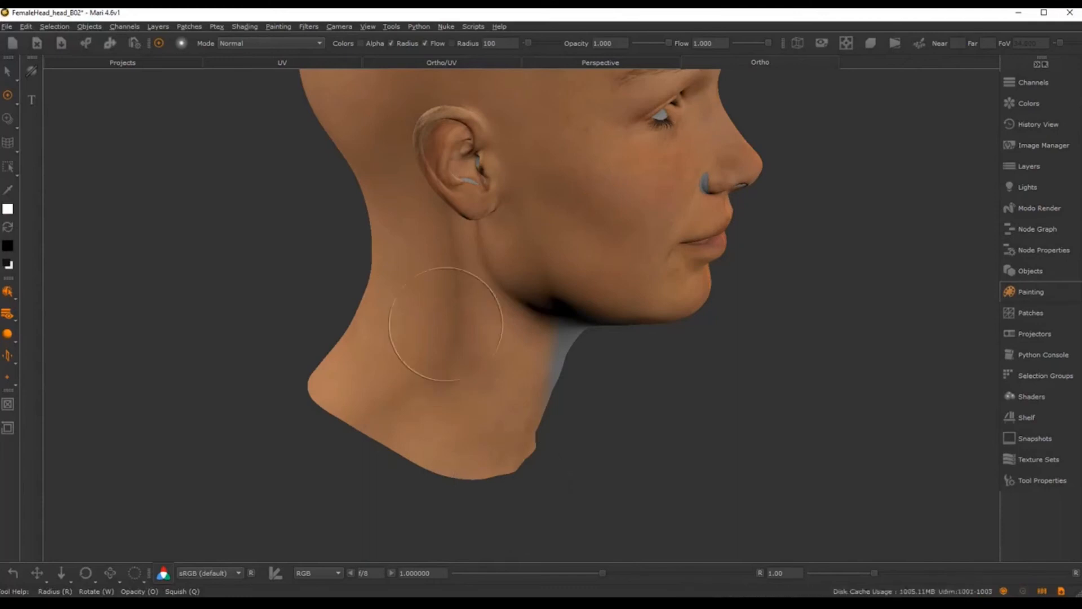
pyautogui.moveTo(445, 324)
pyautogui.mouseDown(button='middle')
pyautogui.moveTo(425, 285)
pyautogui.moveTo(483, 309)
pyautogui.moveTo(455, 324)
pyautogui.mouseUp(button='middle')
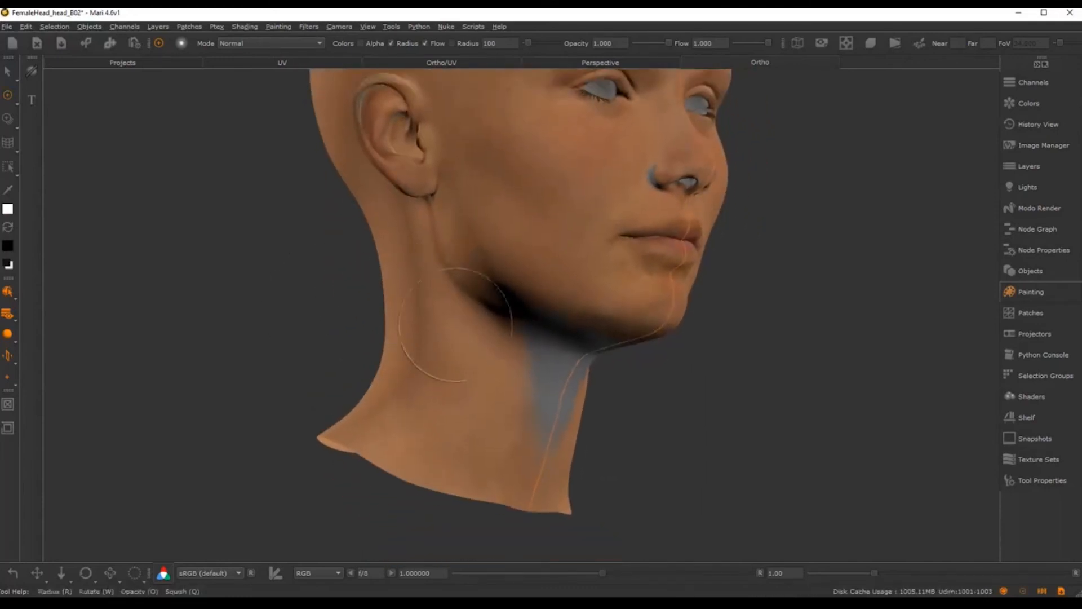
pyautogui.moveTo(580, 314); pyautogui.dragTo(532, 327, button='middle')
pyautogui.moveTo(463, 296); pyautogui.dragTo(491, 307, button='middle')
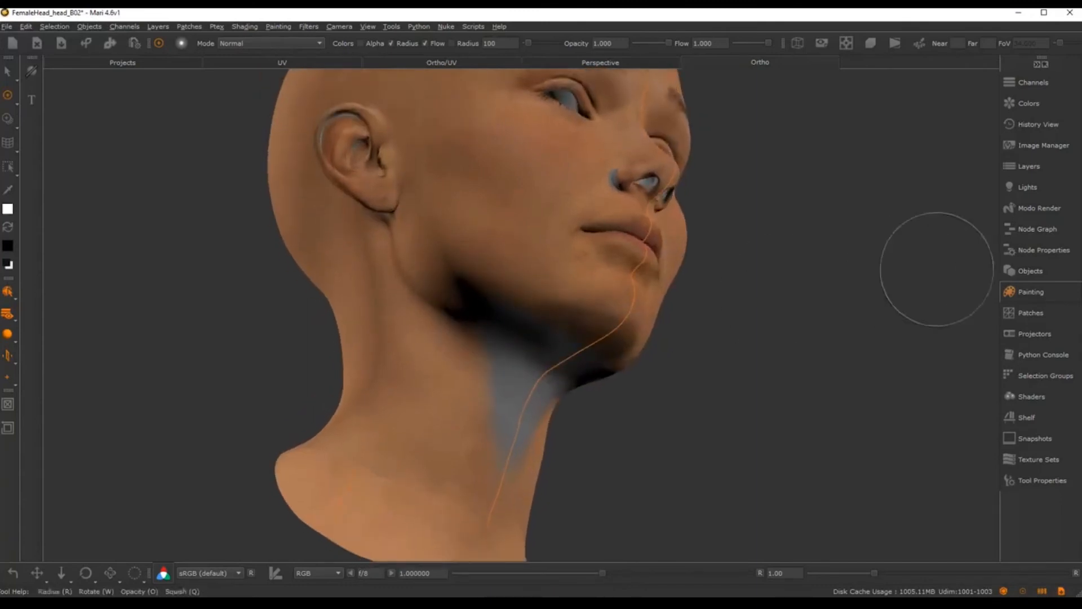
# Step: Change light Three's Fixed To reference and view the newly lit head from below
pyautogui.click(1026, 187)
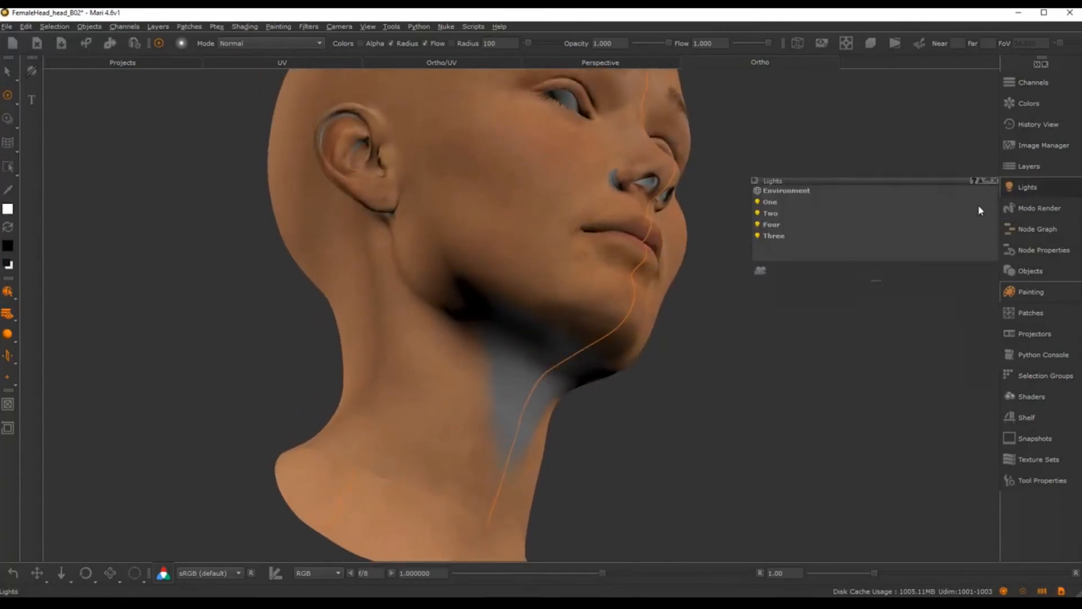
pyautogui.click(772, 237)
pyautogui.click(901, 363)
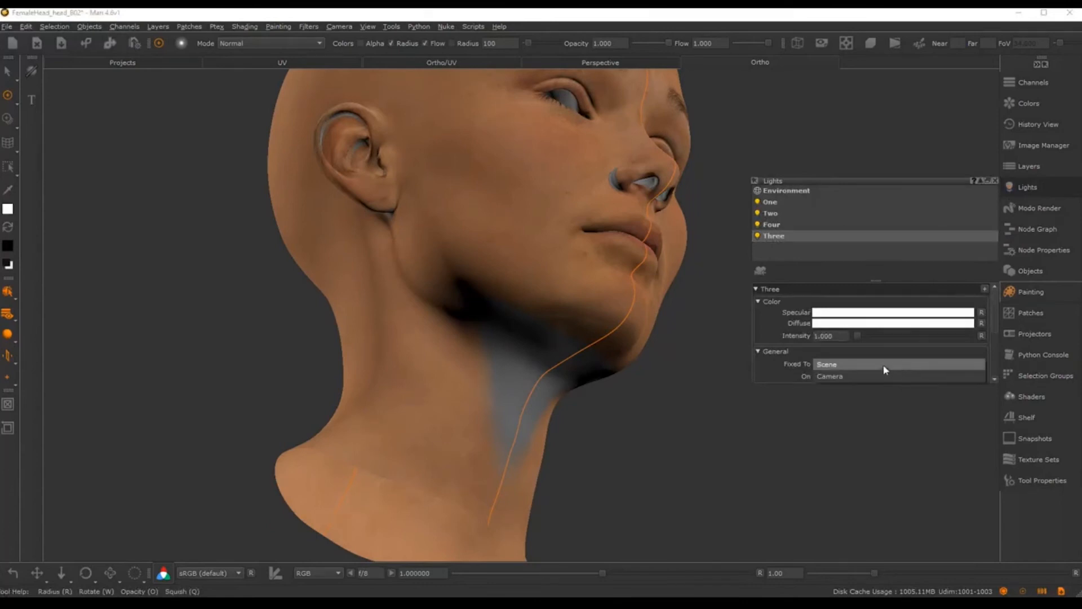
pyautogui.click(875, 377)
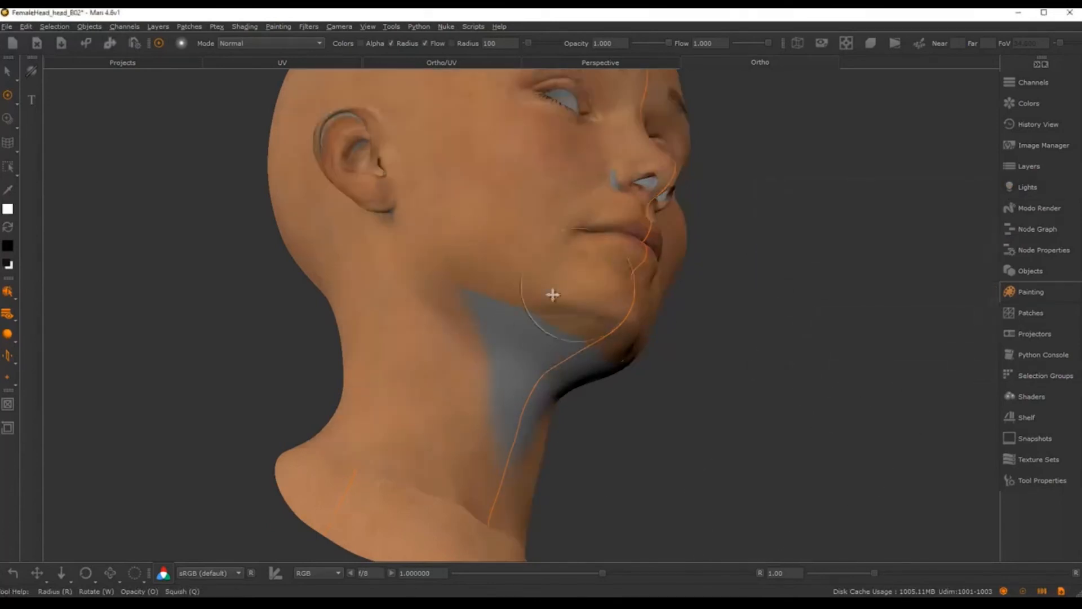
pyautogui.moveTo(550, 295)
pyautogui.mouseDown(button='middle')
pyautogui.moveTo(496, 259)
pyautogui.moveTo(469, 290)
pyautogui.moveTo(499, 296)
pyautogui.moveTo(566, 231)
pyautogui.moveTo(526, 246)
pyautogui.moveTo(515, 282)
pyautogui.moveTo(539, 319)
pyautogui.moveTo(485, 321)
pyautogui.moveTo(509, 321)
pyautogui.moveTo(496, 336)
pyautogui.mouseUp(button='middle')
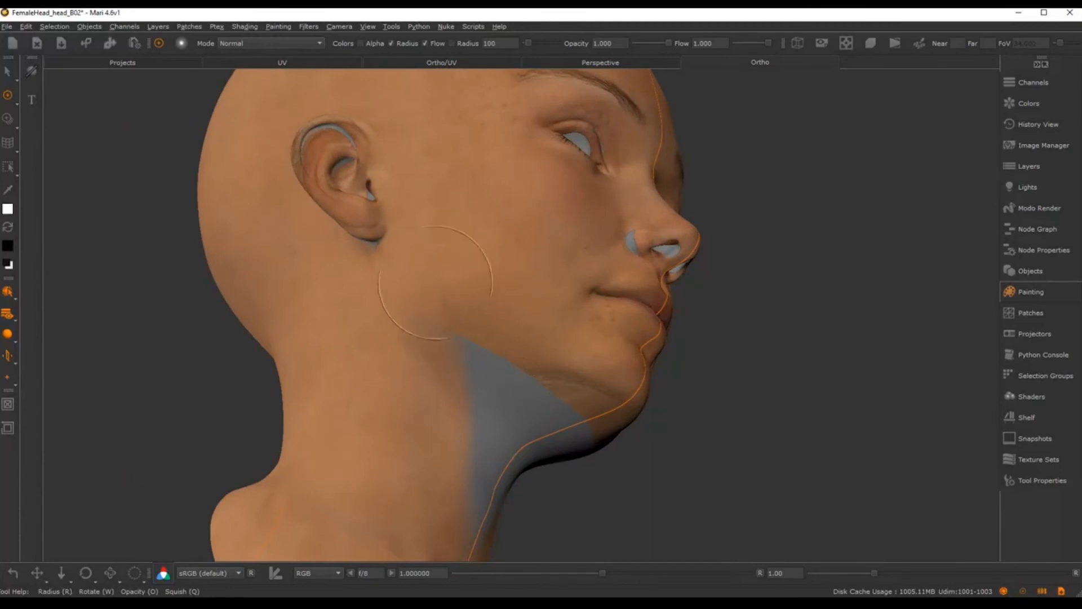
# Step: Undo the grey neck and jaw strokes, pick a large soft low-flow brush, and restore skin colour
pyautogui.press('x')
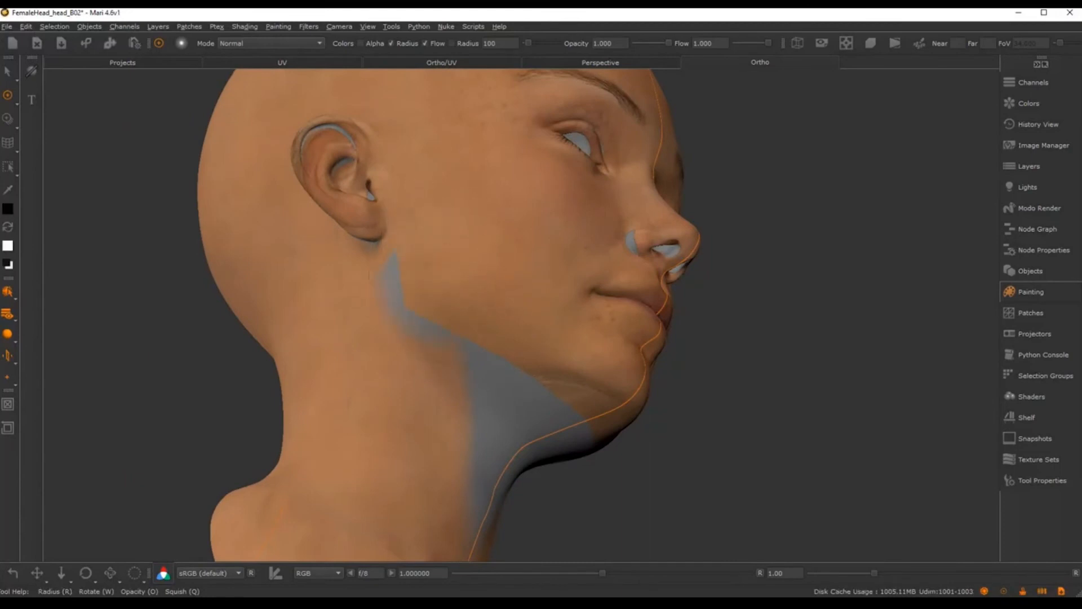
pyautogui.hotkey('ctrl', 'z')
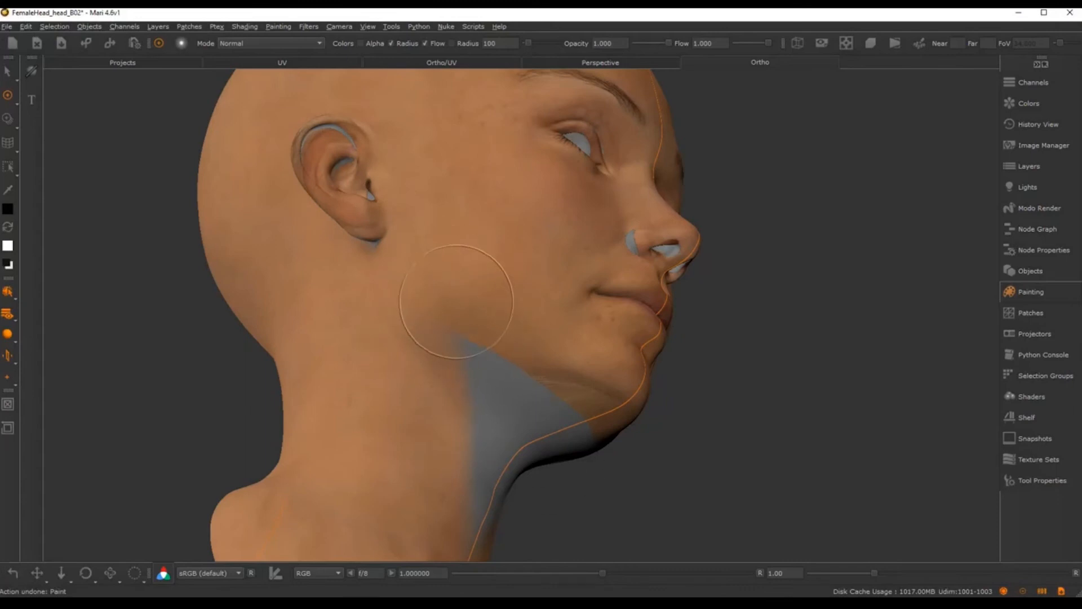
pyautogui.press('space')
pyautogui.click(563, 375)
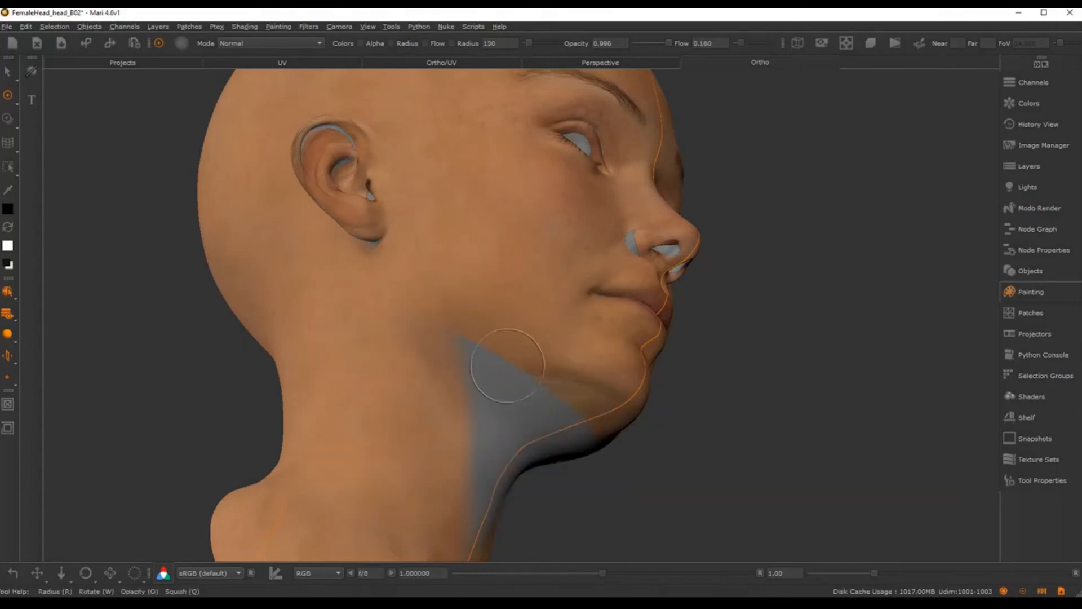
pyautogui.keyDown('alt'); pyautogui.moveTo(469, 348); pyautogui.dragTo(425, 340, button='middle'); pyautogui.keyUp('alt')
pyautogui.moveTo(425, 340)
pyautogui.keyDown('alt'); pyautogui.mouseDown()
pyautogui.moveTo(412, 314)
pyautogui.moveTo(449, 370)
pyautogui.mouseUp(); pyautogui.keyUp('alt')
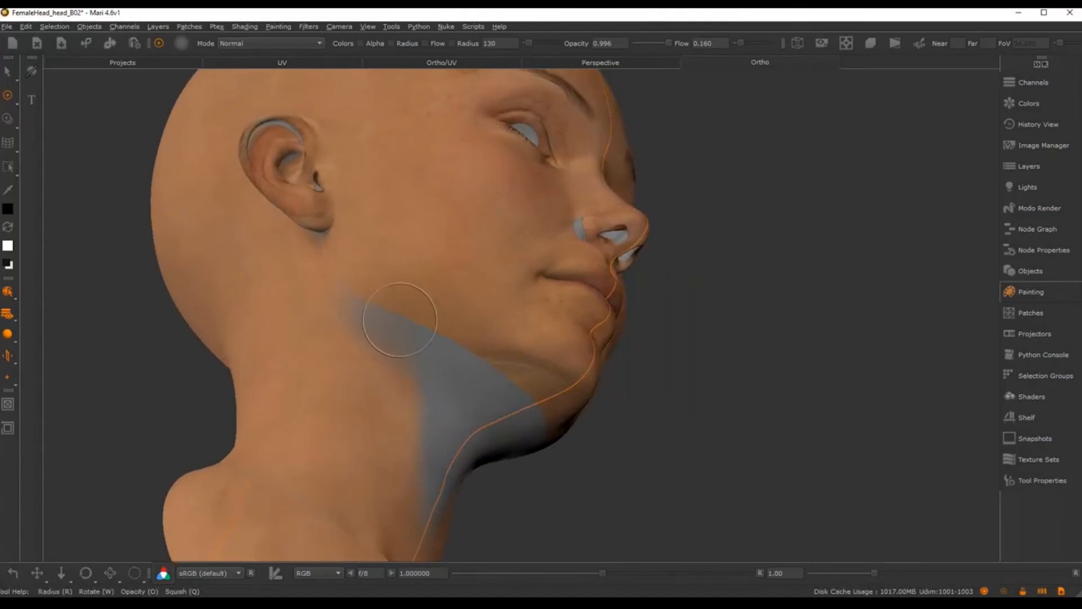
pyautogui.hotkey('ctrl', 'z')
pyautogui.press('x')
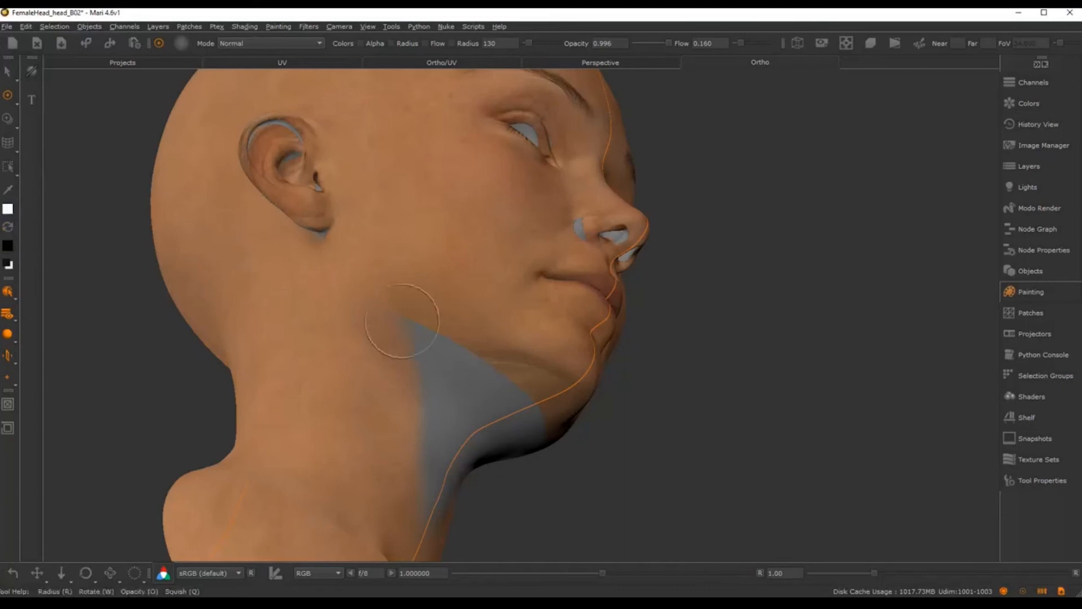
# Step: Paint over the grey wedge at the jaw and the bluish patch on the neck
pyautogui.moveTo(369, 322); pyautogui.dragTo(403, 331)
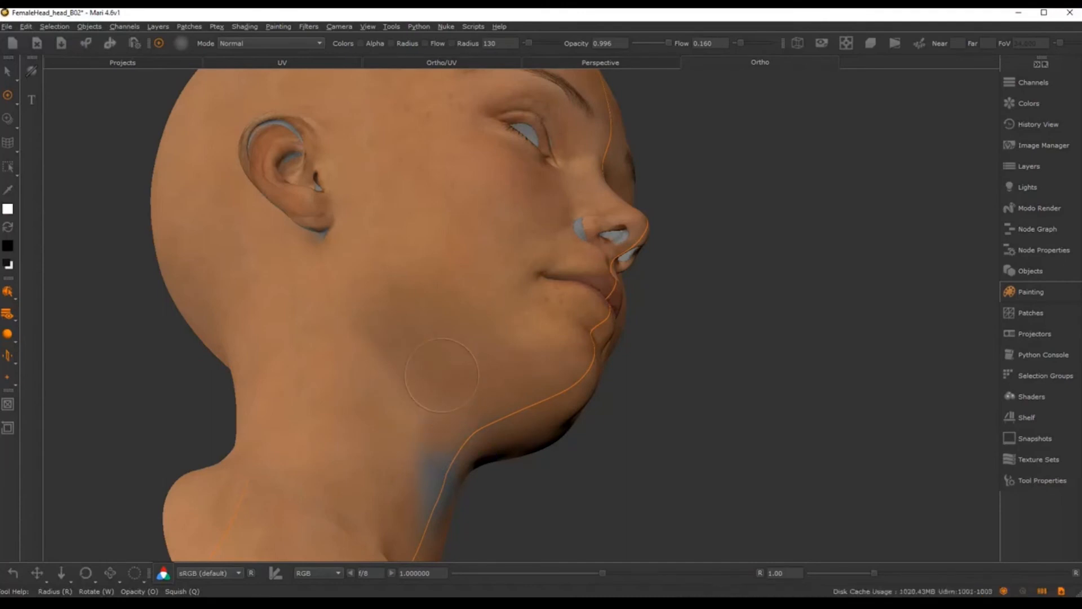
pyautogui.keyDown('alt'); pyautogui.moveTo(442, 374); pyautogui.dragTo(529, 332); pyautogui.keyUp('alt')
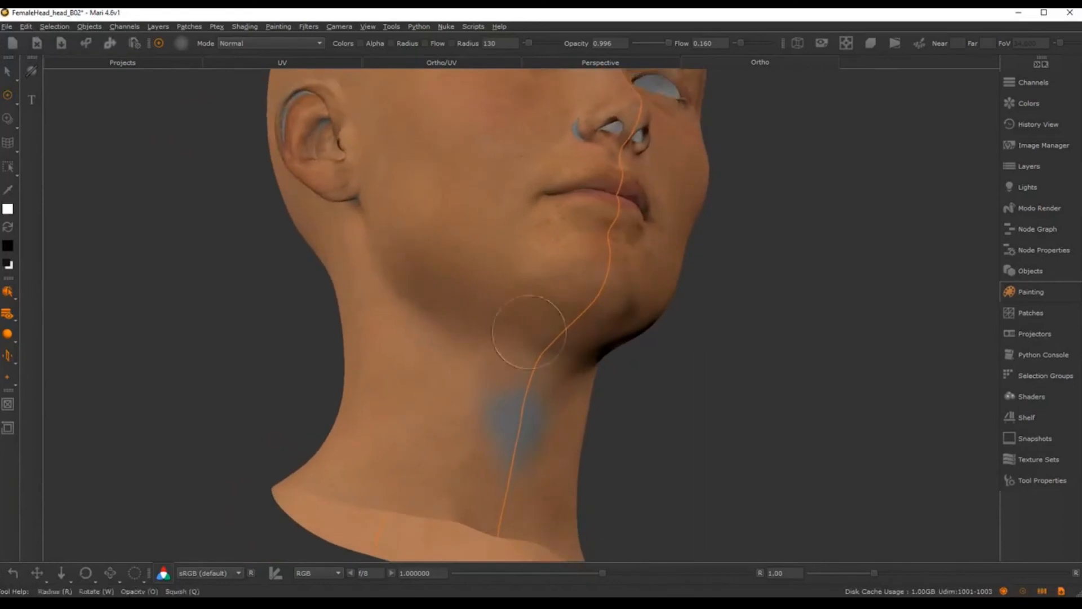
pyautogui.moveTo(510, 435); pyautogui.dragTo(505, 413)
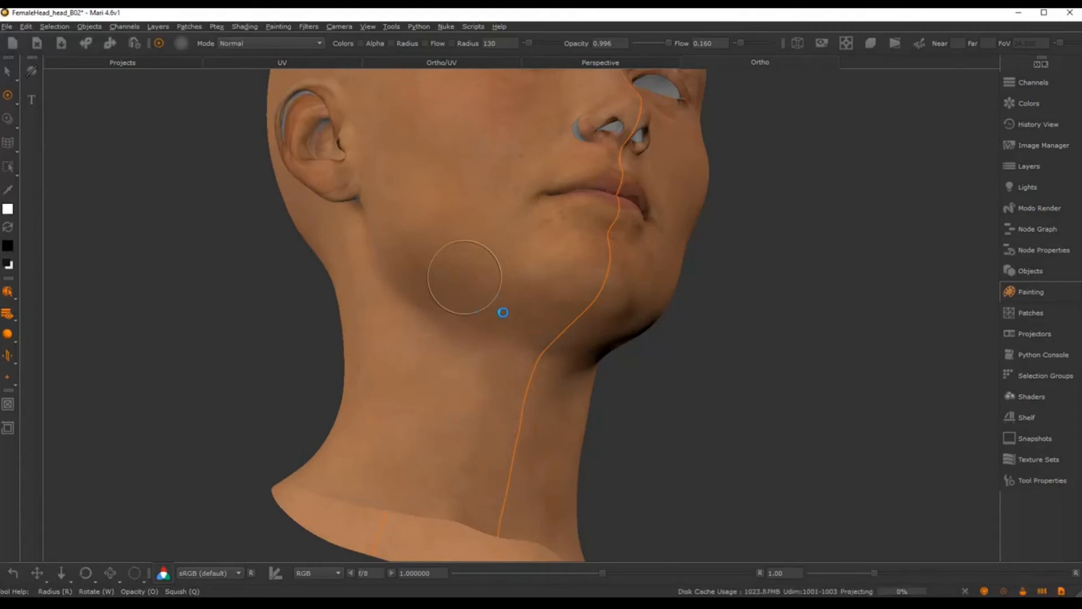
pyautogui.moveTo(491, 322)
pyautogui.keyDown('alt'); pyautogui.mouseDown()
pyautogui.moveTo(507, 363)
pyautogui.moveTo(408, 459)
pyautogui.mouseUp(); pyautogui.keyUp('alt')
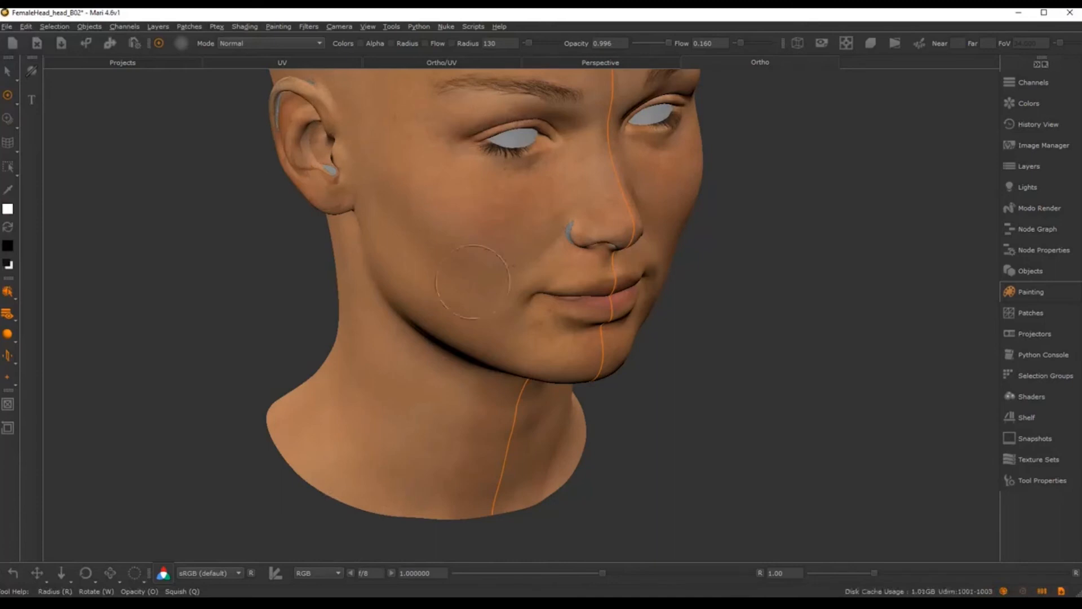
pyautogui.keyDown('alt'); pyautogui.moveTo(649, 340); pyautogui.dragTo(506, 303); pyautogui.keyUp('alt')
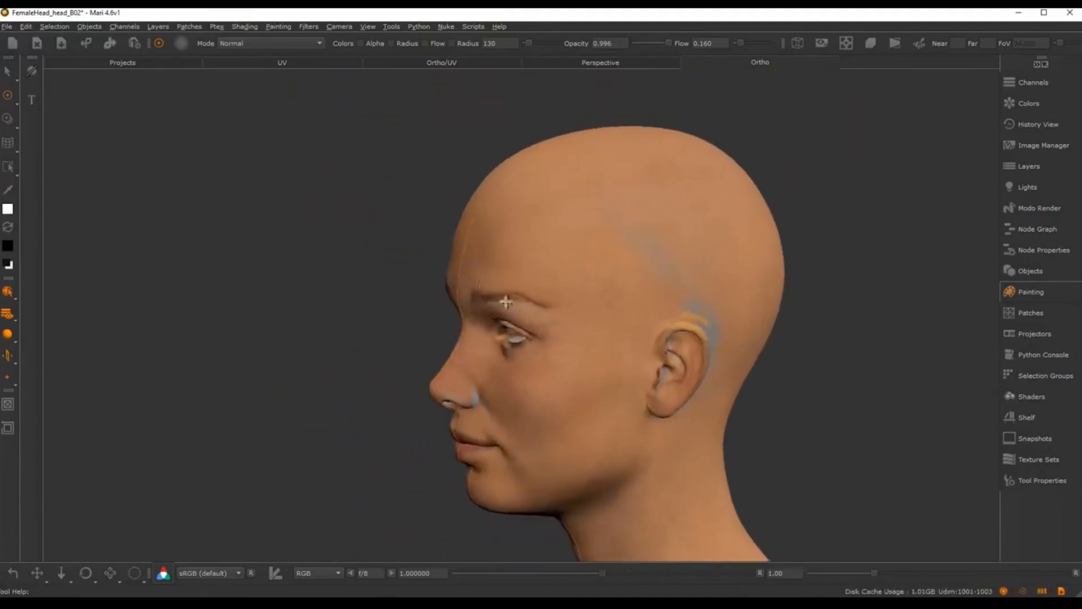
pyautogui.keyDown('alt'); pyautogui.moveTo(505, 303); pyautogui.dragTo(612, 213, button='right'); pyautogui.keyUp('alt')
pyautogui.keyDown('alt'); pyautogui.moveTo(611, 213); pyautogui.dragTo(409, 277, button='middle'); pyautogui.keyUp('alt')
pyautogui.keyDown('alt'); pyautogui.moveTo(546, 220); pyautogui.dragTo(525, 234, button='middle'); pyautogui.keyUp('alt')
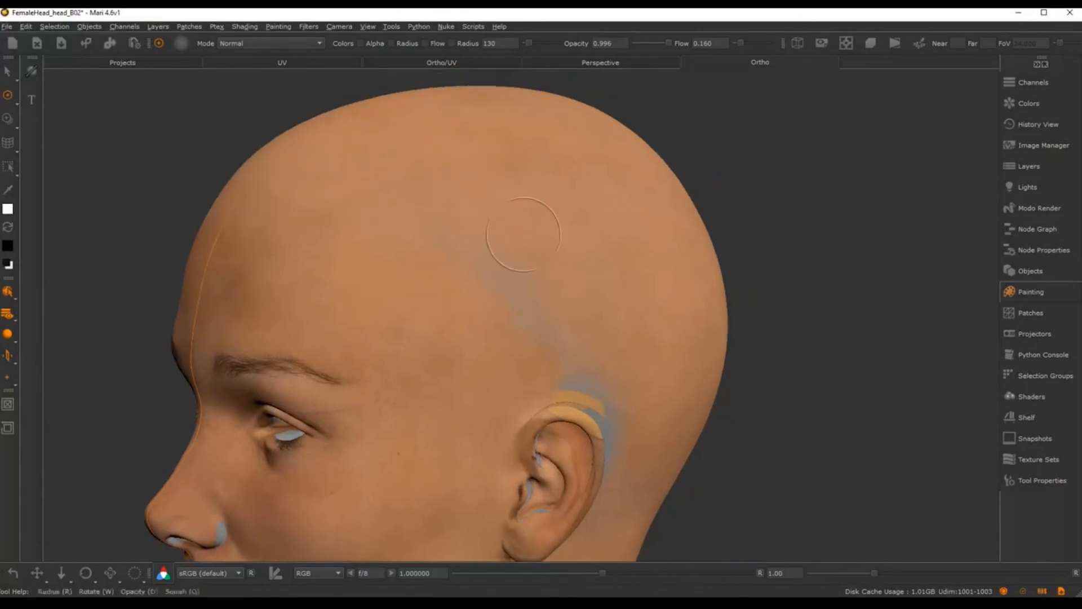
pyautogui.keyDown('alt'); pyautogui.moveTo(524, 235); pyautogui.dragTo(473, 248, button='right'); pyautogui.keyUp('alt')
# Step: With the Default brush, paint over the blue-grey streak above the ear and halo beside it
pyautogui.press('k')
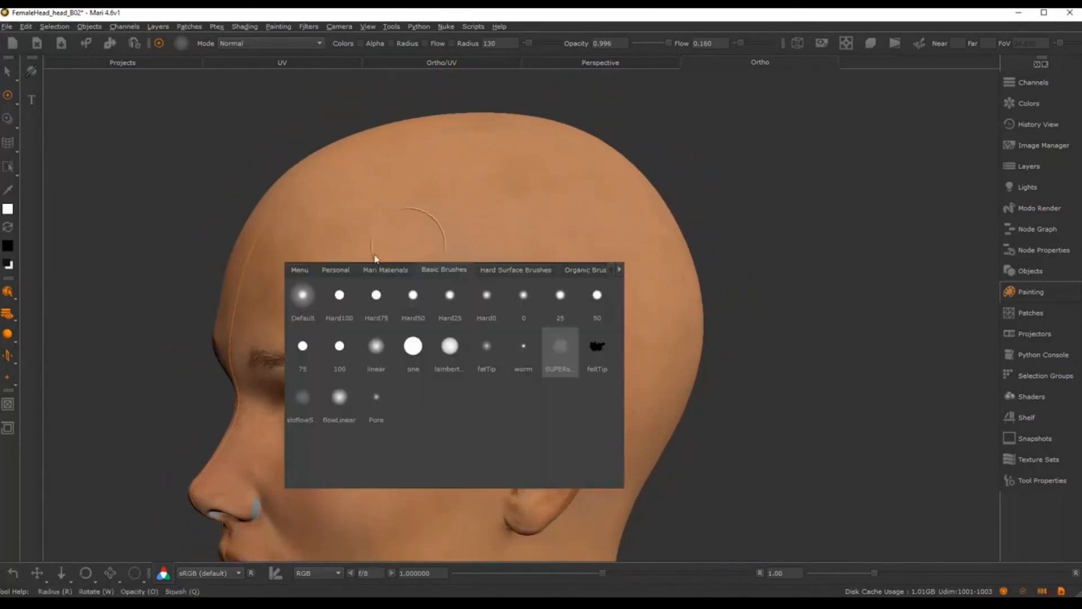
pyautogui.click(302, 294)
pyautogui.moveTo(509, 251); pyautogui.dragTo(536, 295)
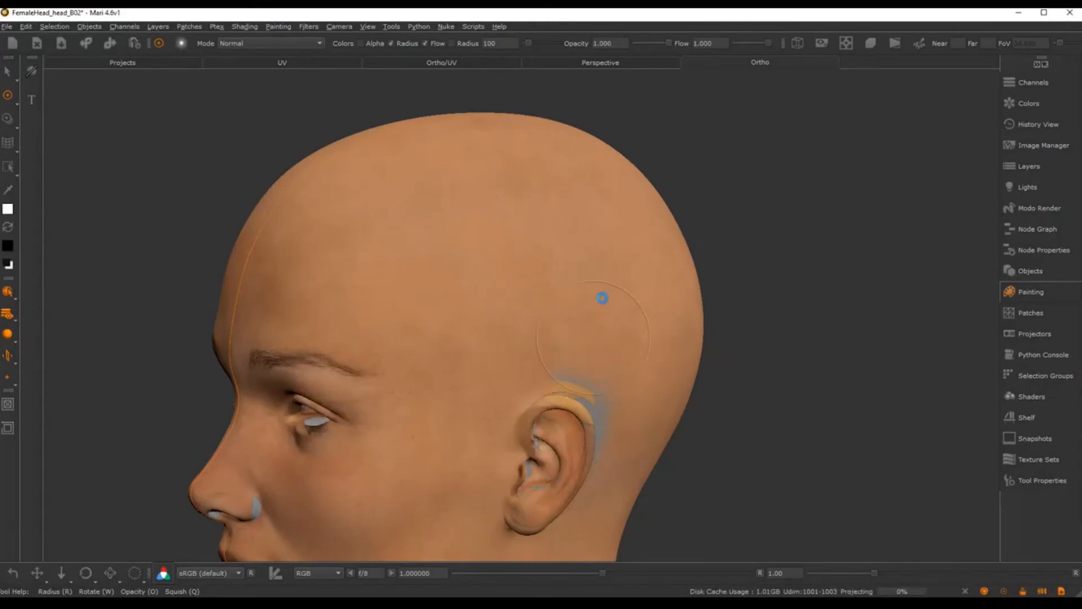
pyautogui.moveTo(596, 305); pyautogui.dragTo(544, 265, button='middle')
pyautogui.moveTo(570, 333); pyautogui.dragTo(560, 312)
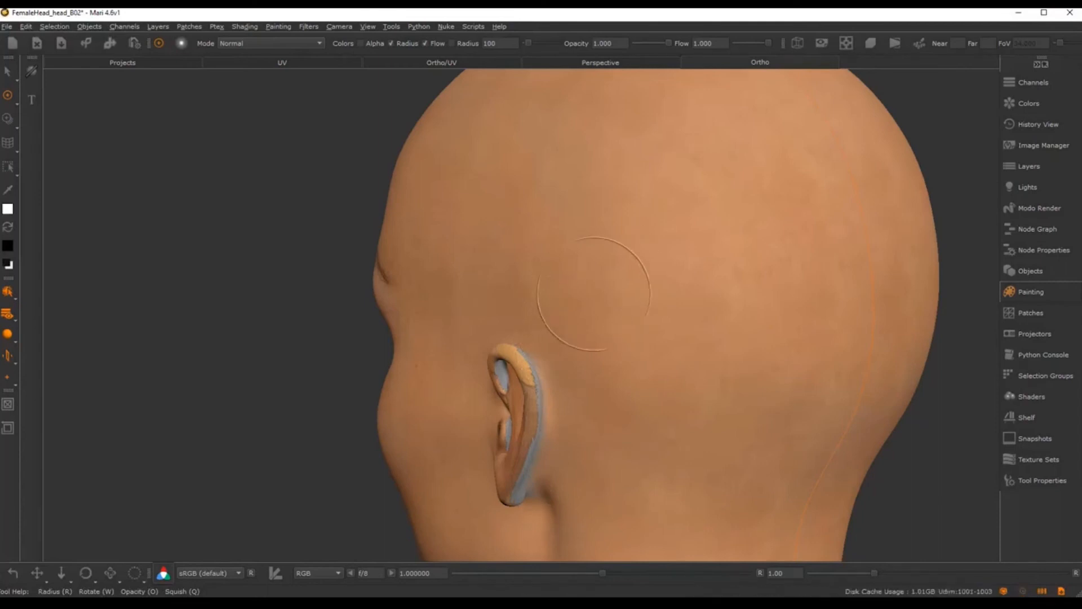
# Step: Zoom out and orbit around the whole head to review coverage from profile and front
pyautogui.keyDown('alt'); pyautogui.moveTo(590, 296); pyautogui.dragTo(507, 316, button='right'); pyautogui.keyUp('alt')
pyautogui.keyDown('alt'); pyautogui.moveTo(507, 316); pyautogui.dragTo(699, 276); pyautogui.keyUp('alt')
pyautogui.keyDown('alt'); pyautogui.moveTo(566, 337); pyautogui.dragTo(694, 327, button='middle'); pyautogui.keyUp('alt')
pyautogui.keyDown('alt'); pyautogui.moveTo(694, 326); pyautogui.dragTo(718, 327, button='right'); pyautogui.keyUp('alt')
pyautogui.keyDown('alt'); pyautogui.moveTo(653, 316); pyautogui.dragTo(772, 355); pyautogui.keyUp('alt')
pyautogui.keyDown('alt'); pyautogui.moveTo(772, 355); pyautogui.dragTo(789, 356, button='right'); pyautogui.keyUp('alt')
pyautogui.keyDown('alt'); pyautogui.moveTo(590, 283); pyautogui.dragTo(589, 324, button='middle'); pyautogui.keyUp('alt')
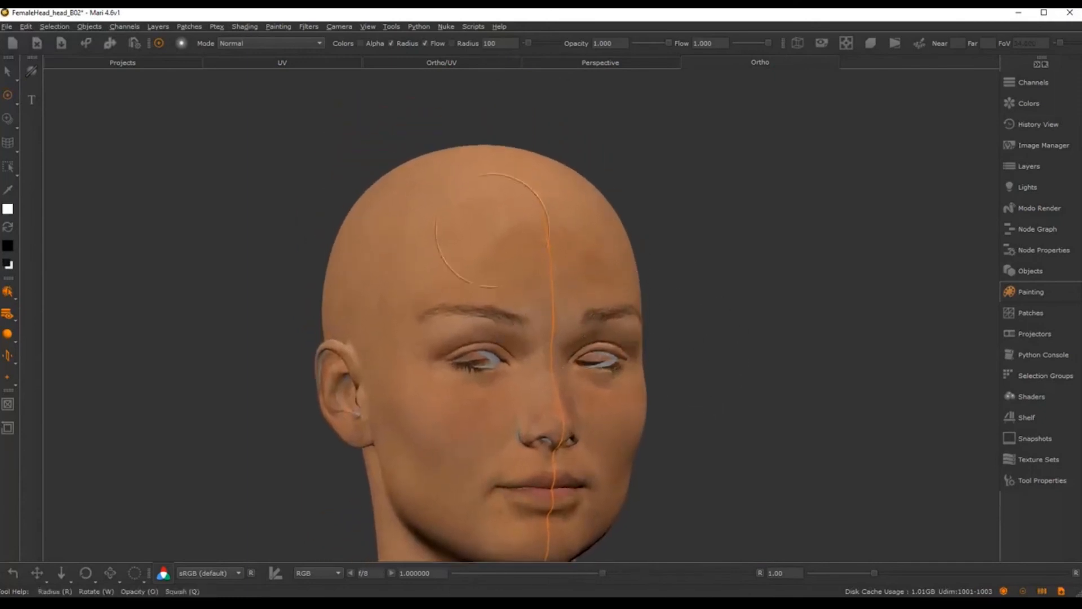
pyautogui.keyDown('alt'); pyautogui.moveTo(565, 246); pyautogui.dragTo(582, 274, button='right'); pyautogui.keyUp('alt')
pyautogui.keyDown('alt'); pyautogui.moveTo(594, 249); pyautogui.dragTo(627, 173, button='middle'); pyautogui.keyUp('alt')
pyautogui.keyDown('alt'); pyautogui.moveTo(626, 173); pyautogui.dragTo(582, 237, button='right'); pyautogui.keyUp('alt')
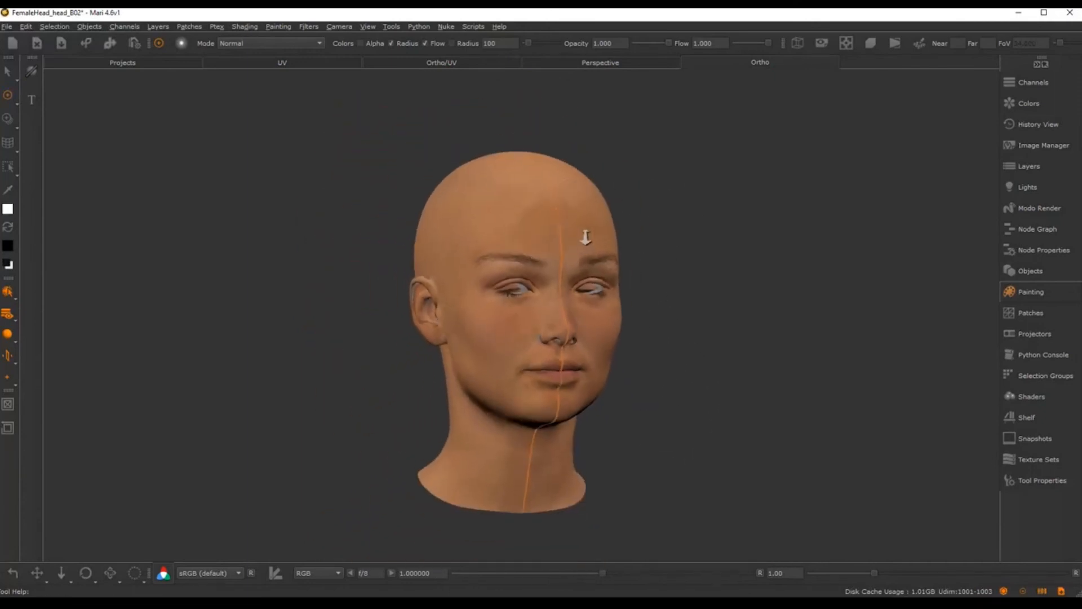
pyautogui.moveTo(586, 239)
pyautogui.keyDown('alt'); pyautogui.mouseDown()
pyautogui.moveTo(720, 246)
pyautogui.moveTo(456, 262)
pyautogui.moveTo(582, 229)
pyautogui.mouseUp(); pyautogui.keyUp('alt')
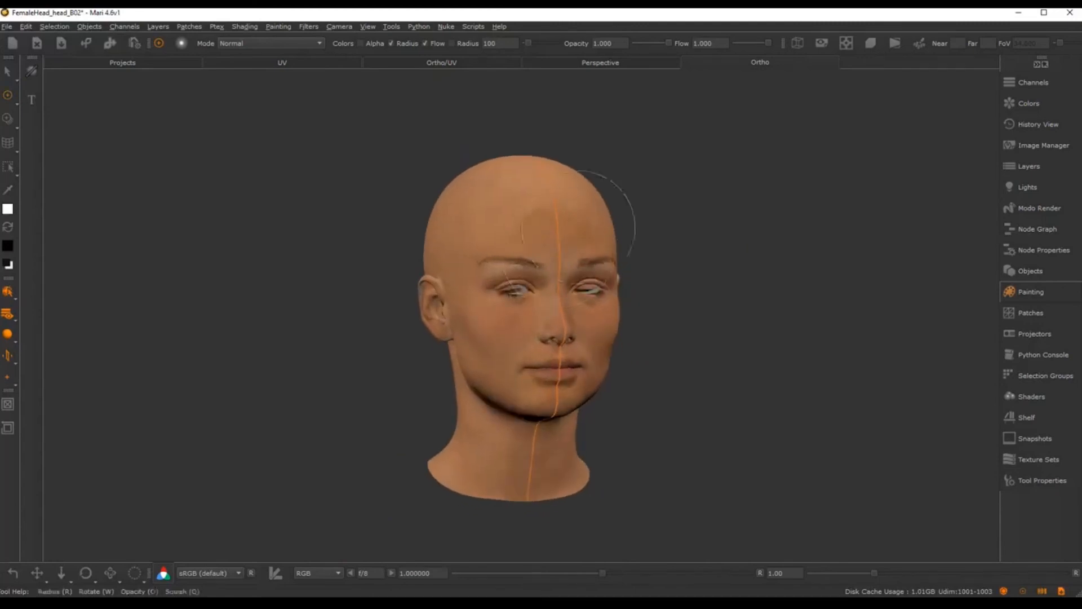
pyautogui.keyDown('alt'); pyautogui.moveTo(580, 228); pyautogui.dragTo(634, 200, button='right'); pyautogui.keyUp('alt')
pyautogui.keyDown('alt'); pyautogui.moveTo(634, 200); pyautogui.dragTo(558, 198, button='middle'); pyautogui.keyUp('alt')
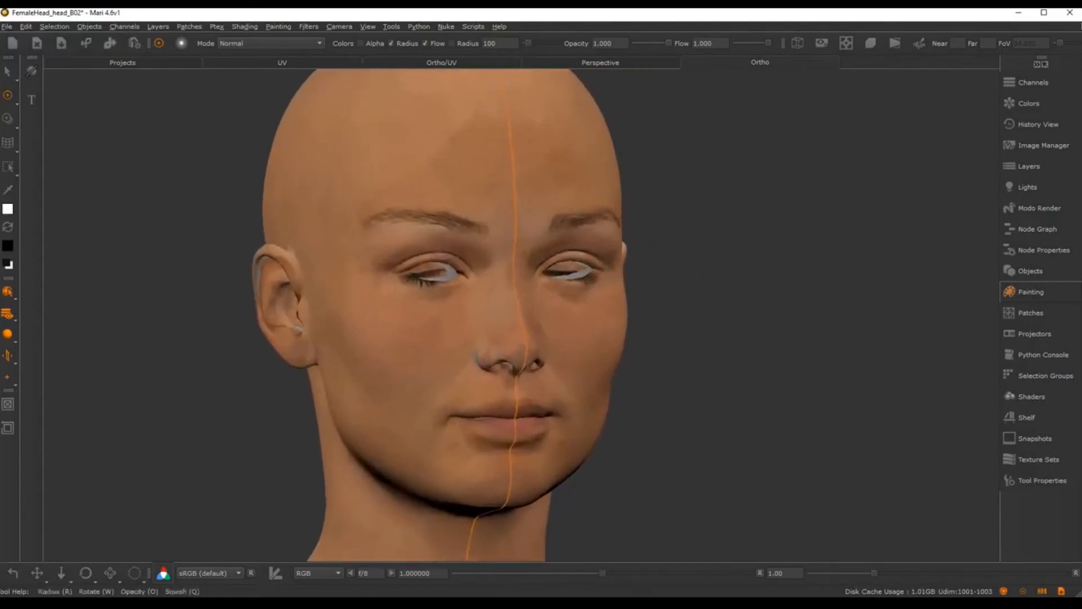
# Step: Add a new top layer named eyes_col above Tri Planar Projection and close the Layers palette
pyautogui.click(1030, 166)
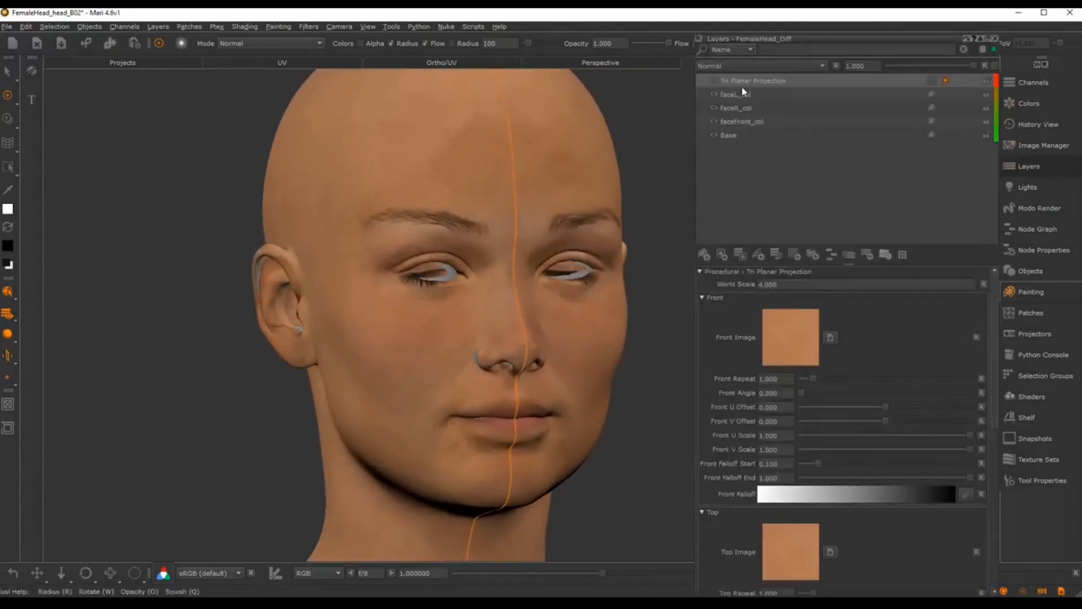
pyautogui.click(703, 255)
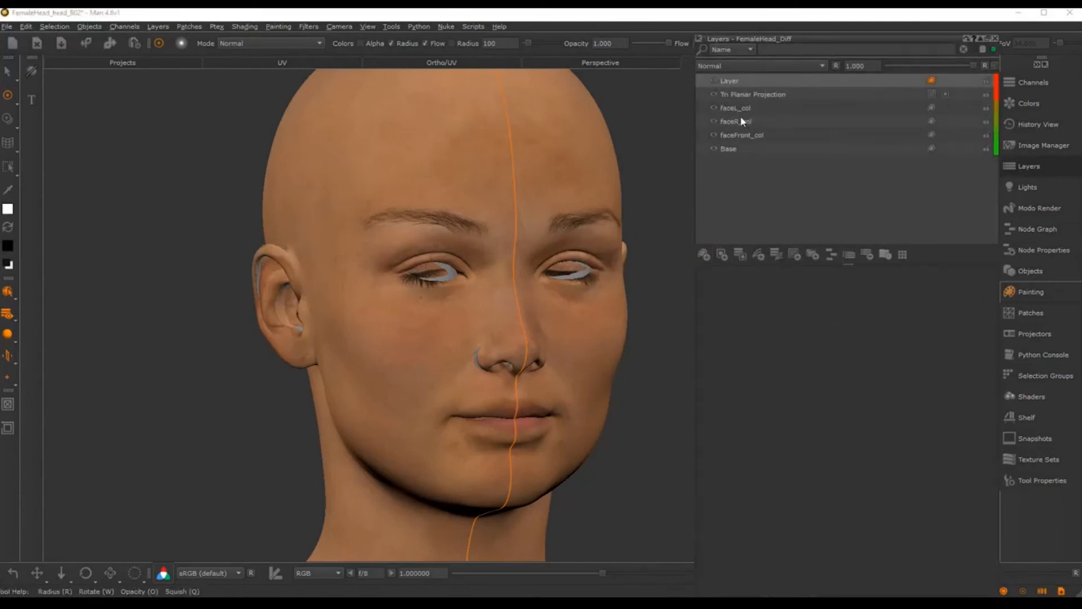
pyautogui.doubleClick(729, 81)
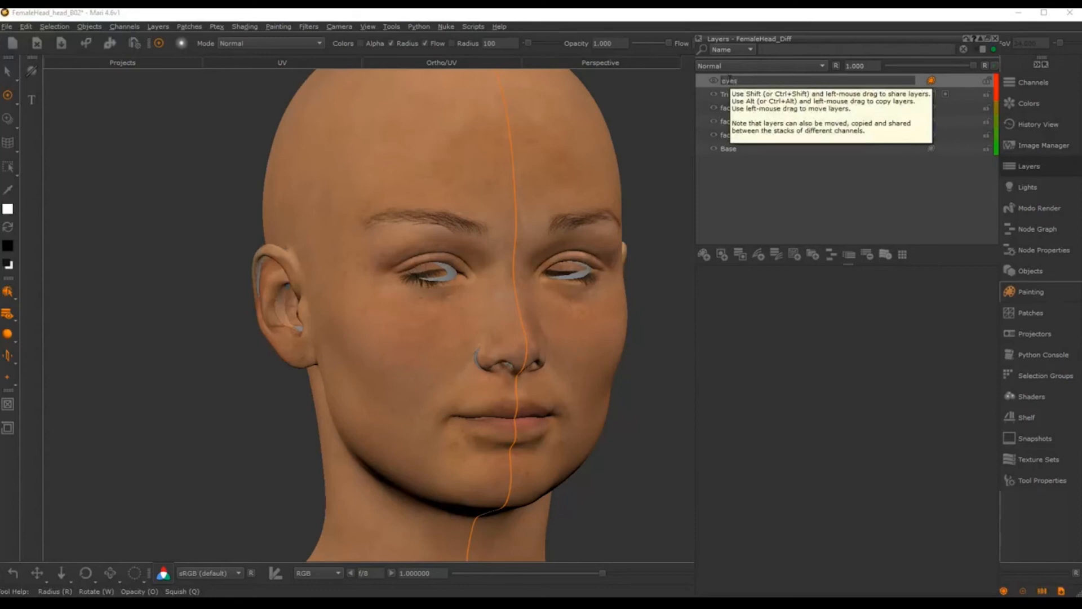
pyautogui.write('eyes_col')
pyautogui.press('Return')
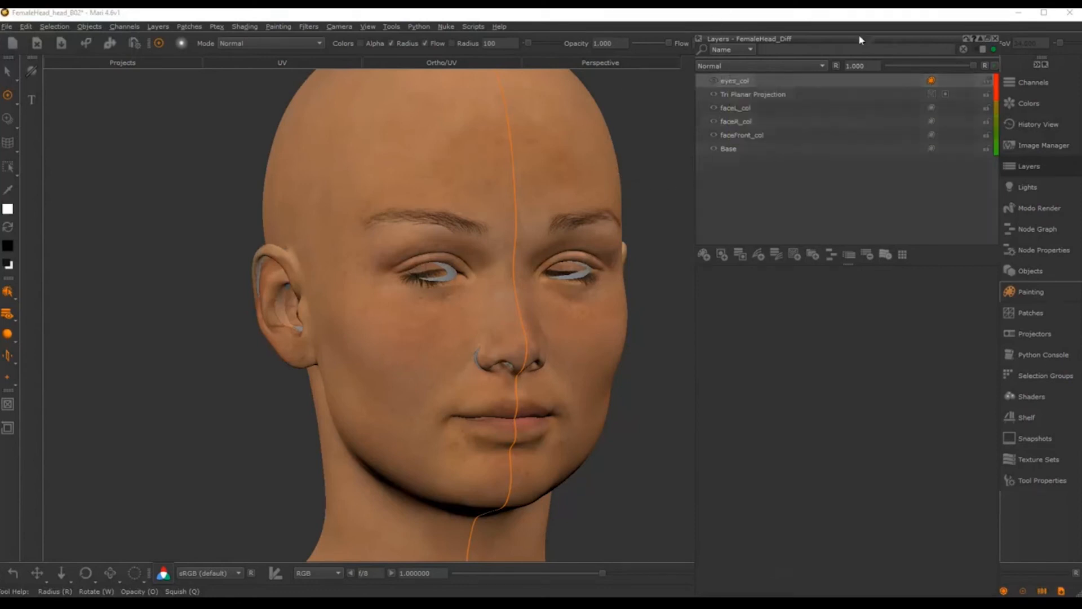
pyautogui.click(995, 39)
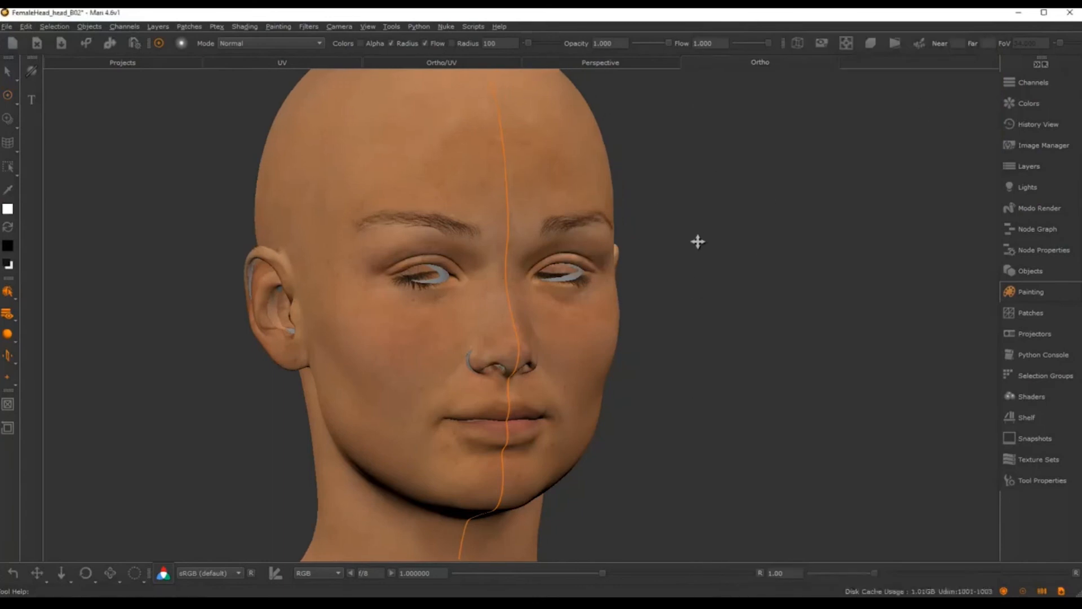
# Step: Snap the camera through side, top and bottom views, ending in front view
pyautogui.press('6')
pyautogui.press('4')
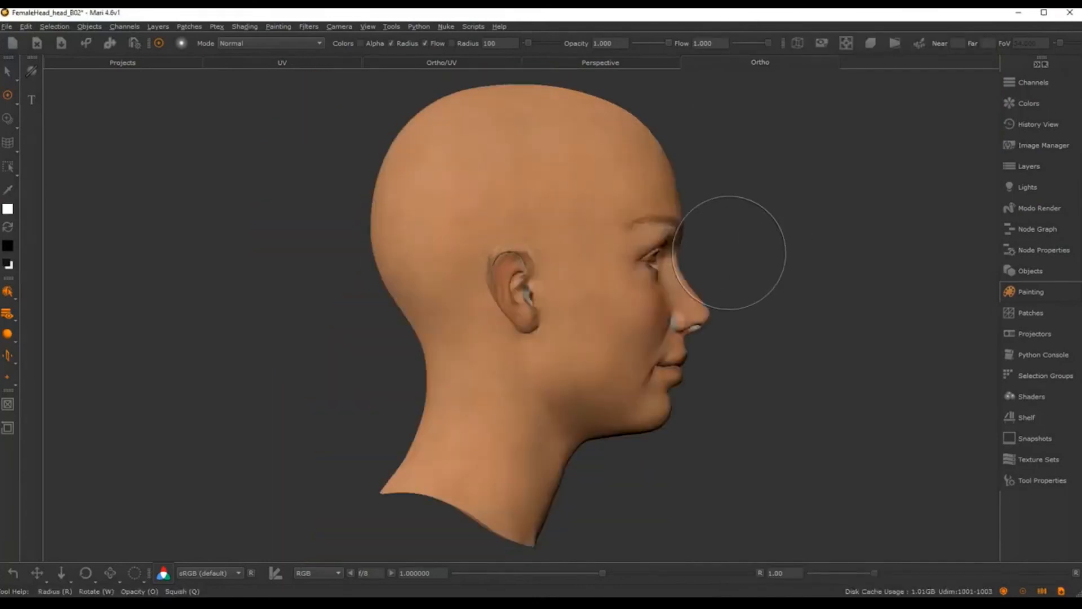
pyautogui.press('8')
pyautogui.press('2')
pyautogui.press('5')
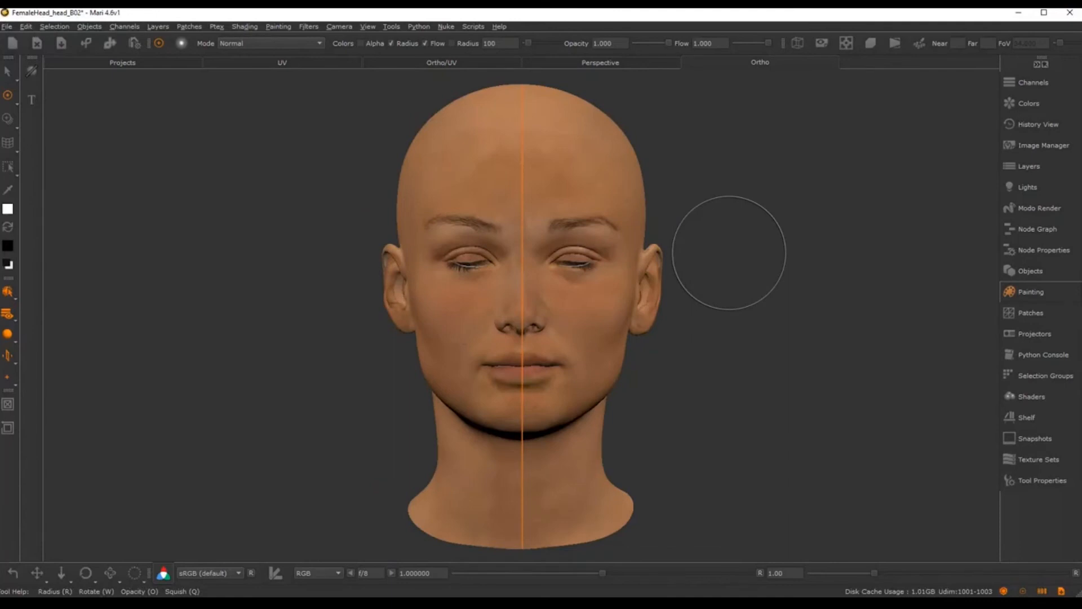
pyautogui.press('2')
pyautogui.press('5')
pyautogui.press('2')
pyautogui.press('8')
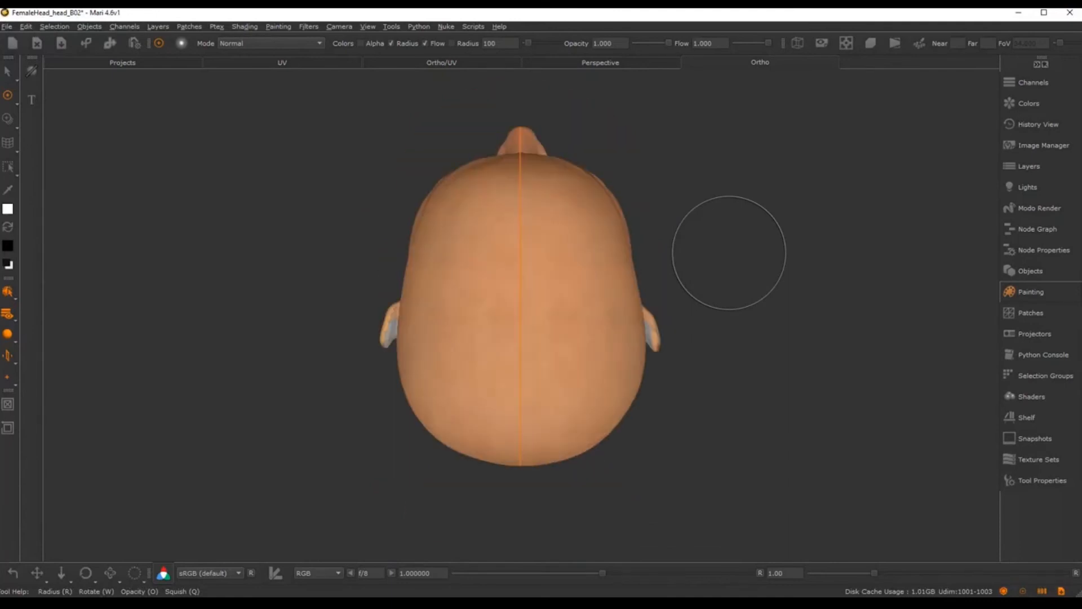
pyautogui.press('5')
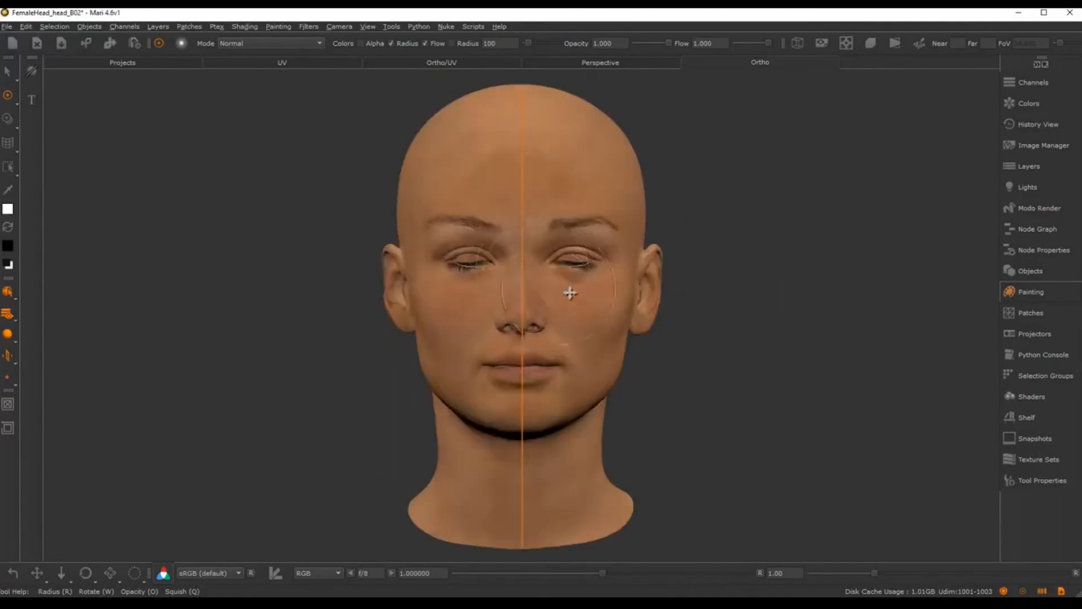
# Step: Zoom in on the face and turn off mirrored projection painting
pyautogui.keyDown('alt'); pyautogui.moveTo(570, 293); pyautogui.dragTo(580, 309, button='middle'); pyautogui.keyUp('alt')
pyautogui.keyDown('alt'); pyautogui.moveTo(581, 308); pyautogui.dragTo(647, 293, button='right'); pyautogui.keyUp('alt')
pyautogui.keyDown('alt'); pyautogui.moveTo(646, 293); pyautogui.dragTo(631, 260, button='middle'); pyautogui.keyUp('alt')
pyautogui.keyDown('alt'); pyautogui.moveTo(631, 260); pyautogui.dragTo(606, 265, button='right'); pyautogui.keyUp('alt')
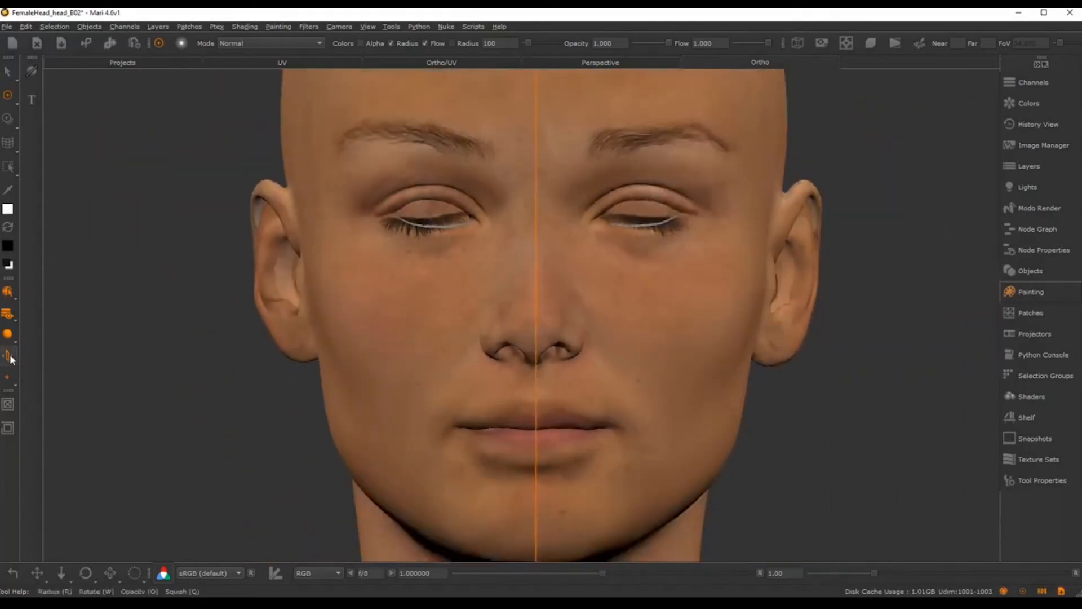
pyautogui.moveTo(10, 358); pyautogui.dragTo(39, 353)
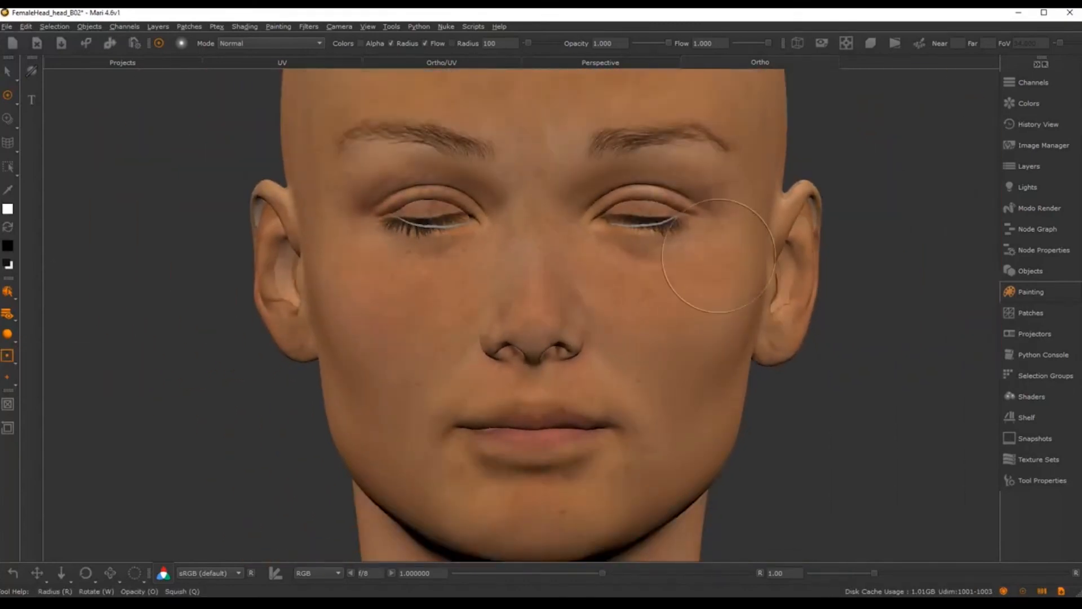
# Step: Zoom in on the eyes, then pull back to frame both eyes, brows and nose
pyautogui.moveTo(688, 213)
pyautogui.keyDown('alt'); pyautogui.mouseDown(button='right')
pyautogui.moveTo(759, 264)
pyautogui.moveTo(742, 268)
pyautogui.mouseUp(button='right'); pyautogui.keyUp('alt')
pyautogui.keyDown('alt'); pyautogui.moveTo(742, 269); pyautogui.dragTo(885, 323, button='middle'); pyautogui.keyUp('alt')
pyautogui.keyDown('alt'); pyautogui.moveTo(629, 330); pyautogui.dragTo(589, 274, button='middle'); pyautogui.keyUp('alt')
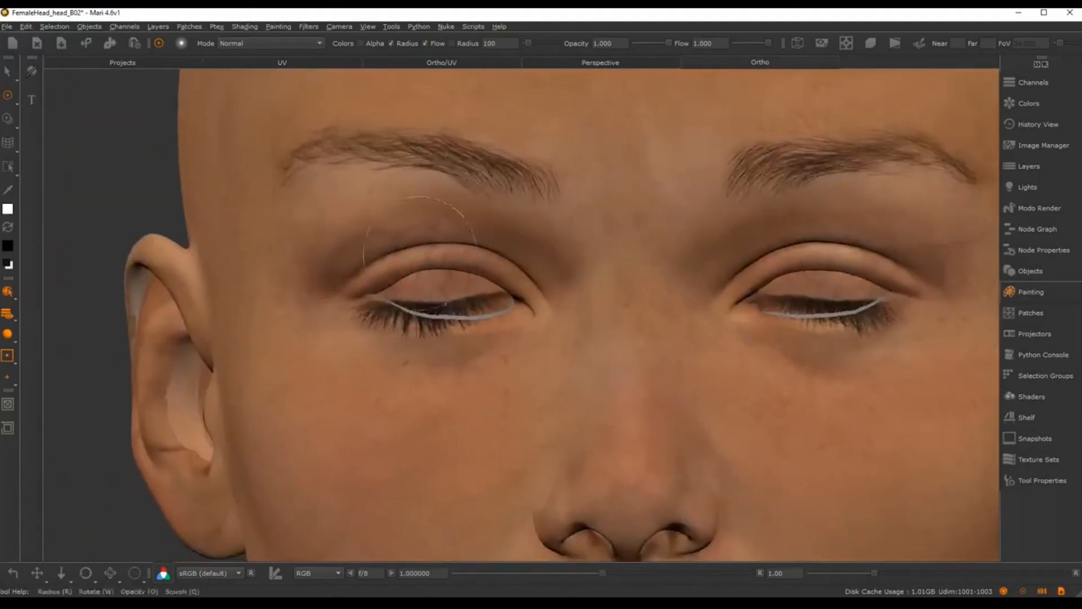
pyautogui.keyDown('alt'); pyautogui.moveTo(510, 285); pyautogui.dragTo(502, 293, button='middle'); pyautogui.keyUp('alt')
pyautogui.keyDown('alt'); pyautogui.moveTo(502, 292); pyautogui.dragTo(513, 290, button='right'); pyautogui.keyUp('alt')
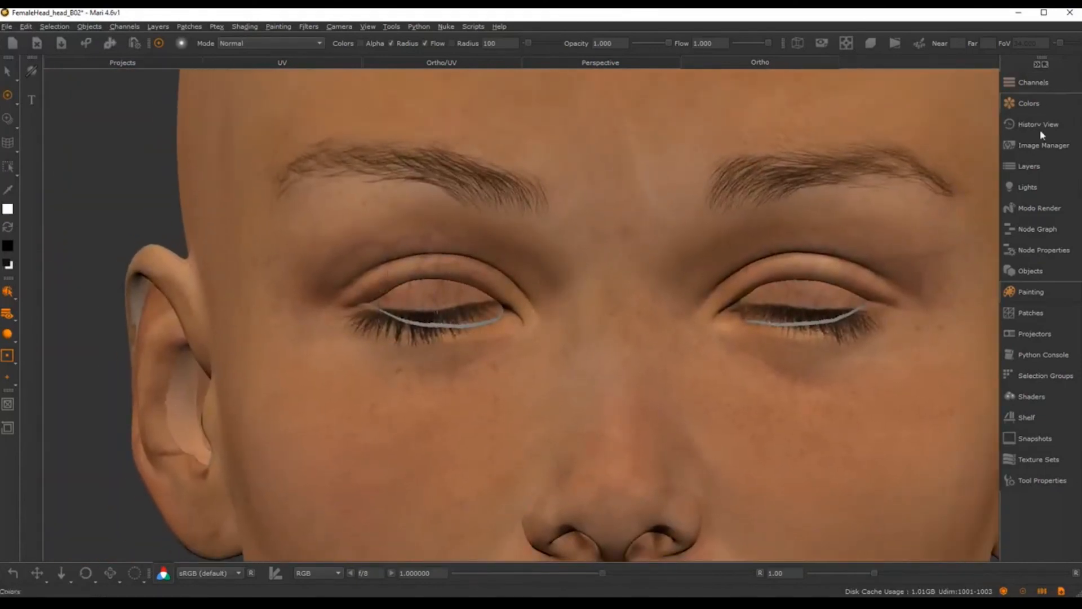
# Step: Load the face photo as a clone overlay, reposition it, then drop the overlay
pyautogui.click(1043, 145)
pyautogui.click(947, 87)
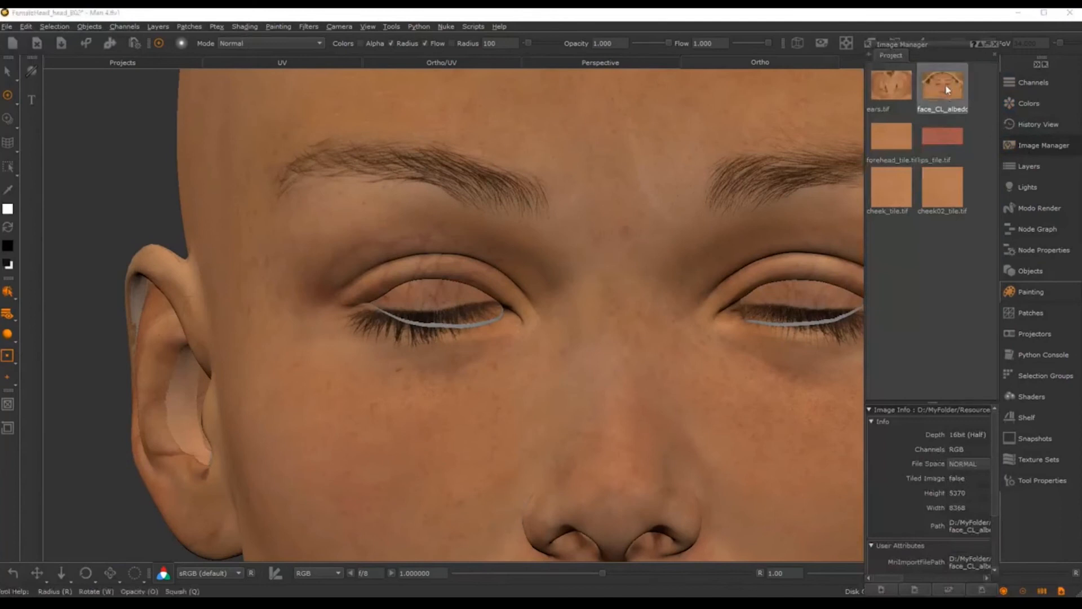
pyautogui.moveTo(947, 90); pyautogui.dragTo(472, 288)
pyautogui.moveTo(683, 219)
pyautogui.keyDown('shift'); pyautogui.mouseDown()
pyautogui.moveTo(616, 282)
pyautogui.moveTo(562, 282)
pyautogui.mouseUp(); pyautogui.keyUp('shift')
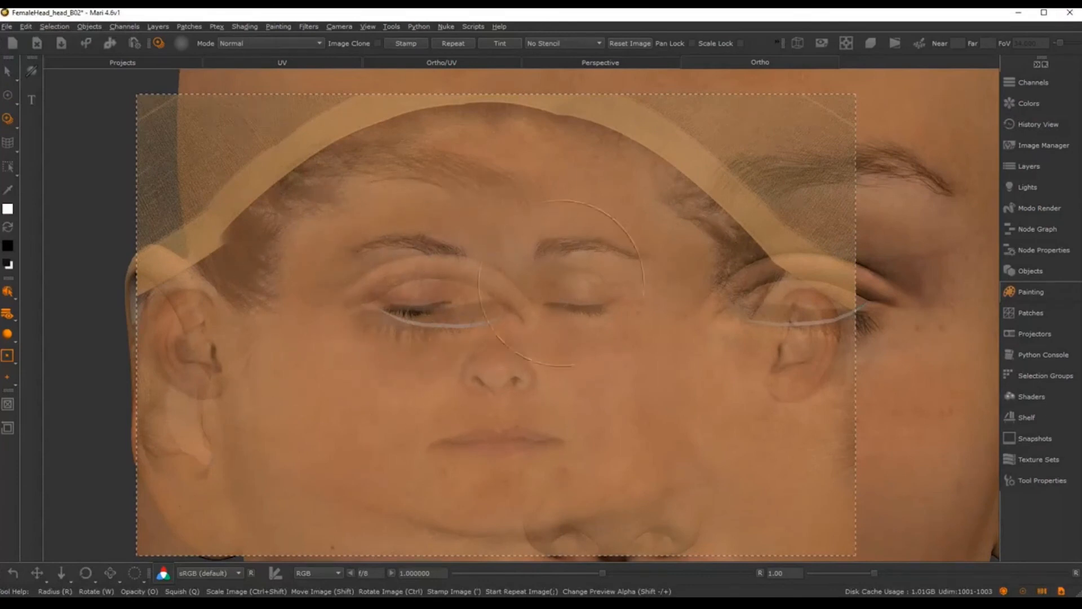
pyautogui.press('p')
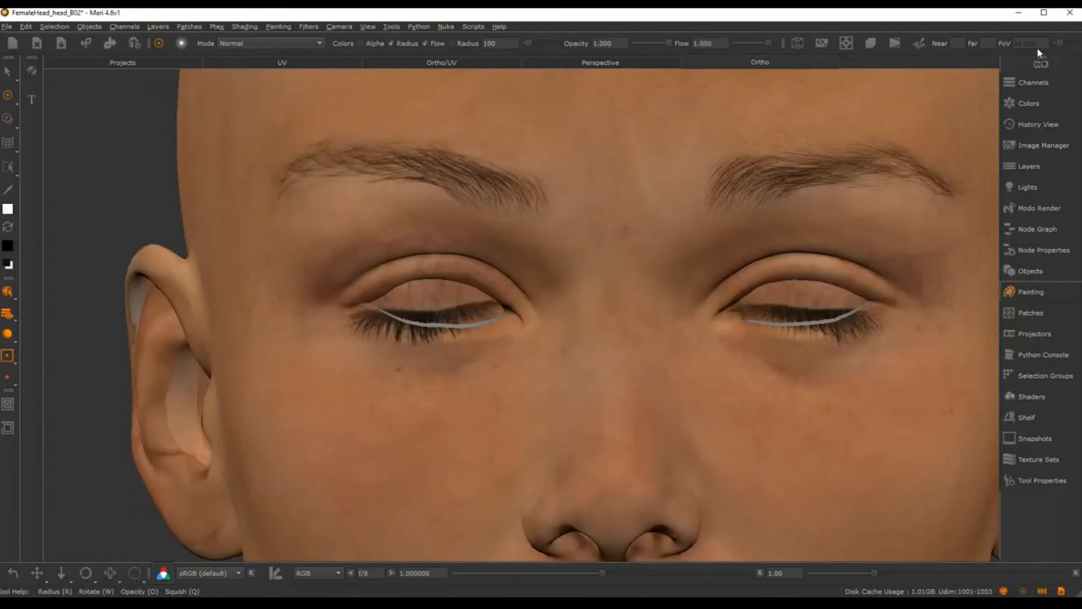
# Step: Open face_CL_albedo in the image viewer and crop the left eye and brow area into a new image
pyautogui.click(1040, 145)
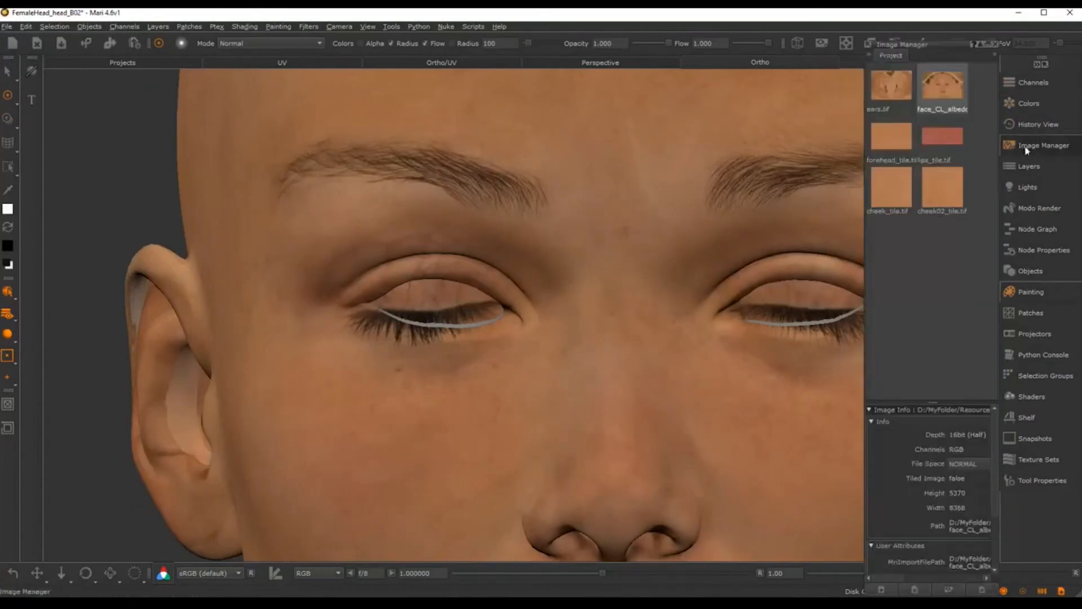
pyautogui.doubleClick(945, 81)
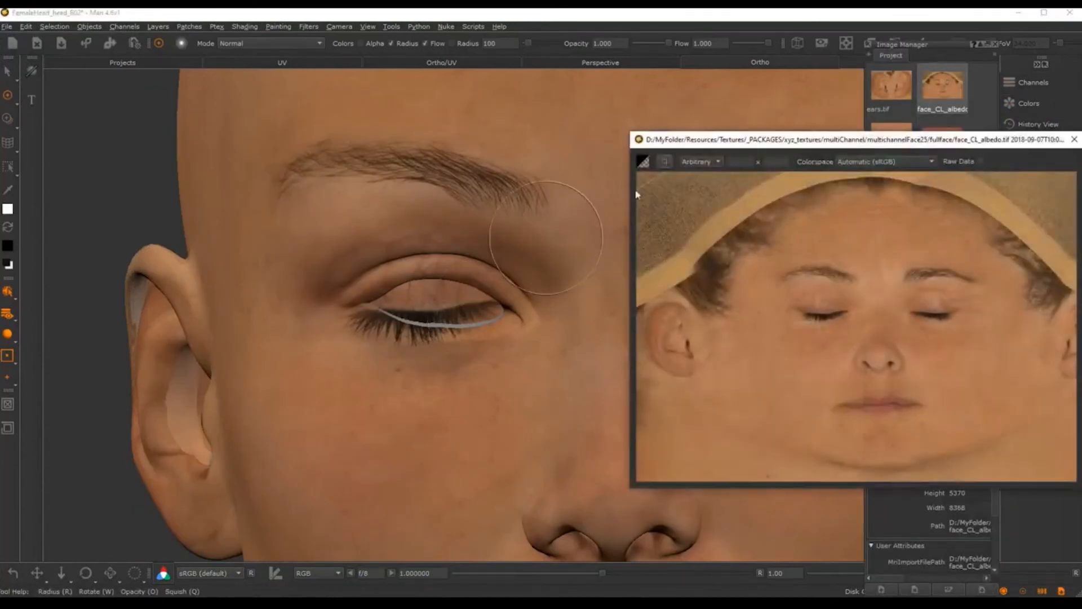
pyautogui.moveTo(682, 138); pyautogui.dragTo(295, 111)
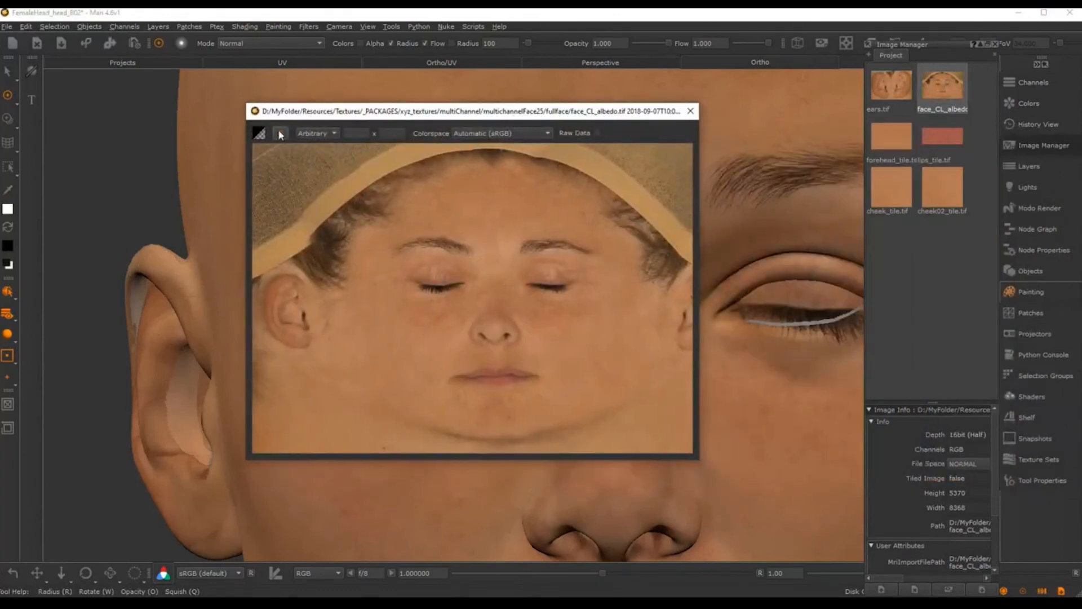
pyautogui.click(280, 134)
pyautogui.moveTo(380, 221); pyautogui.dragTo(486, 323)
pyautogui.click(283, 129)
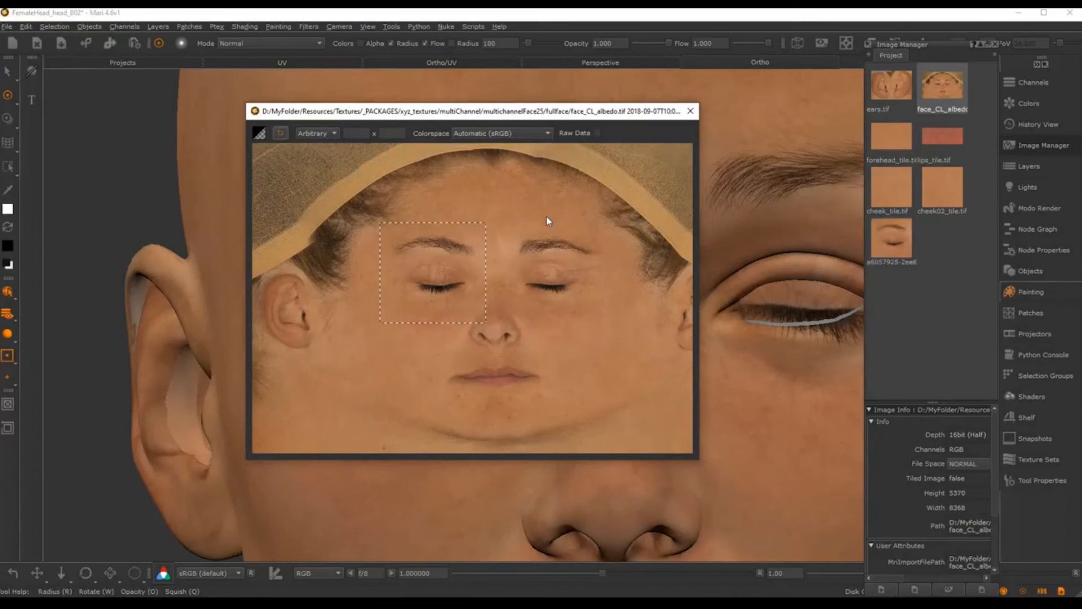
# Step: Crop the right eye and brow area into a second image and close the viewer
pyautogui.moveTo(499, 220); pyautogui.dragTo(615, 324)
pyautogui.click(279, 132)
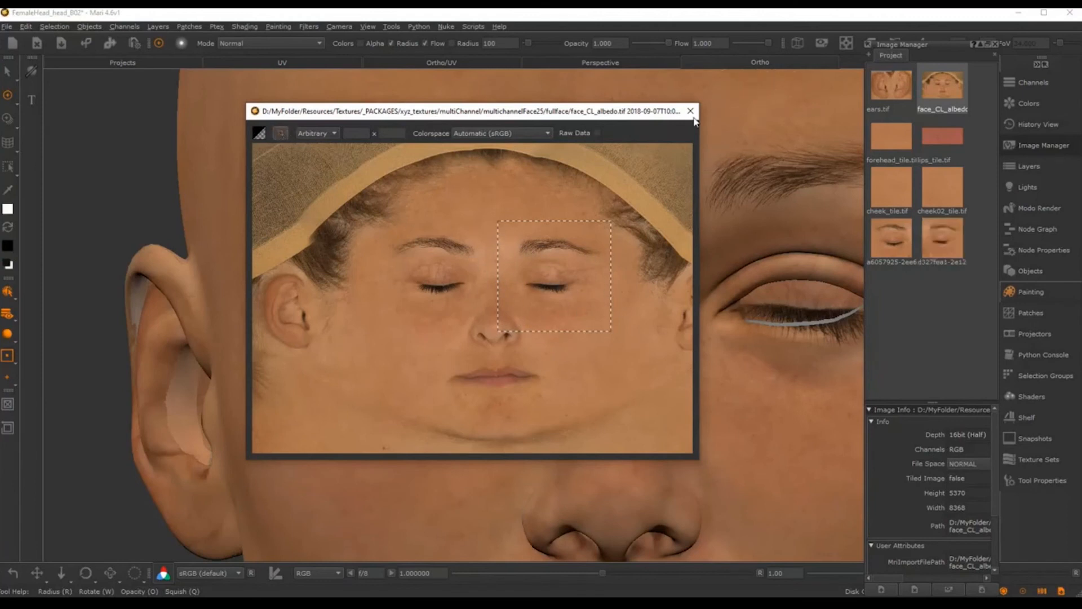
pyautogui.click(687, 111)
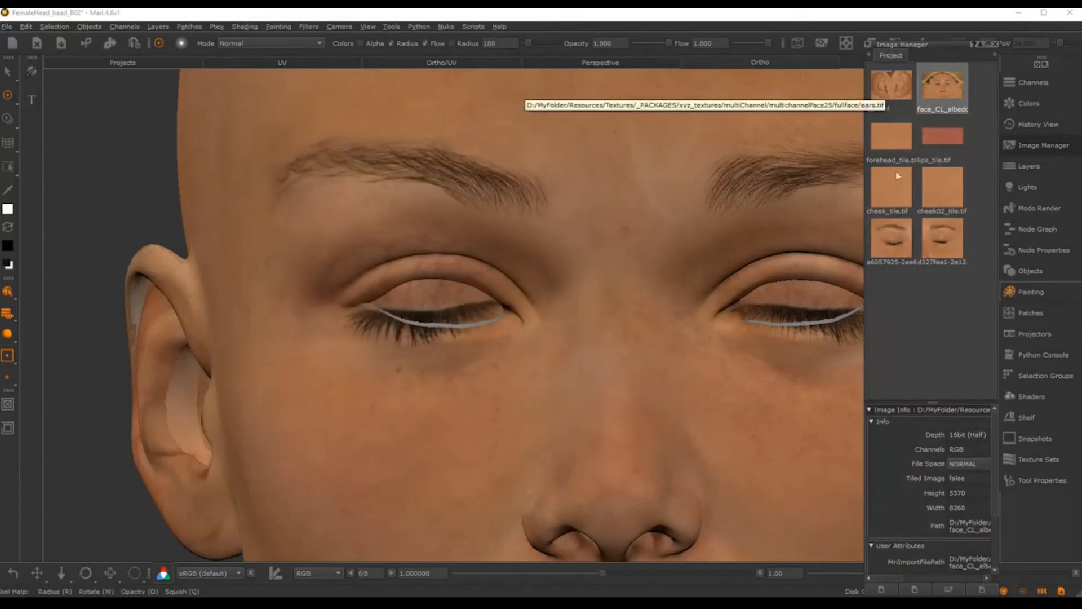
# Step: Load the eye crop as a Paint Through overlay, then scale, rotate and align it over the left eye
pyautogui.moveTo(891, 240)
pyautogui.mouseDown()
pyautogui.moveTo(824, 231)
pyautogui.moveTo(536, 302)
pyautogui.mouseUp()
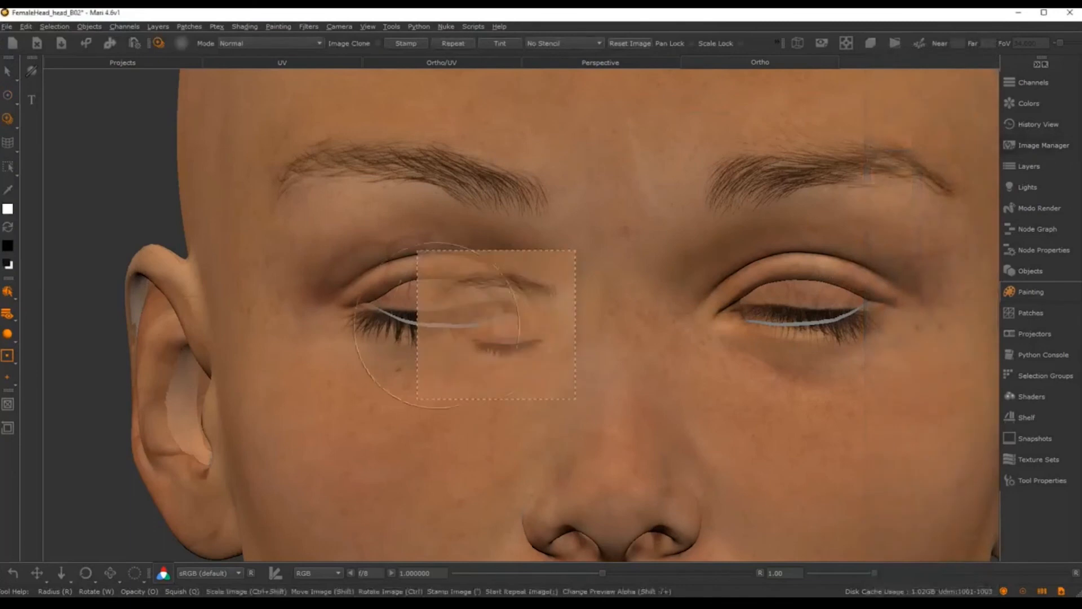
pyautogui.keyDown('ctrl'); pyautogui.keyDown('shift'); pyautogui.moveTo(491, 316); pyautogui.dragTo(654, 327); pyautogui.keyUp('shift'); pyautogui.keyUp('ctrl')
pyautogui.moveTo(573, 357)
pyautogui.keyDown('shift'); pyautogui.mouseDown()
pyautogui.moveTo(489, 314)
pyautogui.moveTo(483, 242)
pyautogui.moveTo(527, 268)
pyautogui.moveTo(517, 297)
pyautogui.mouseUp(); pyautogui.keyUp('shift')
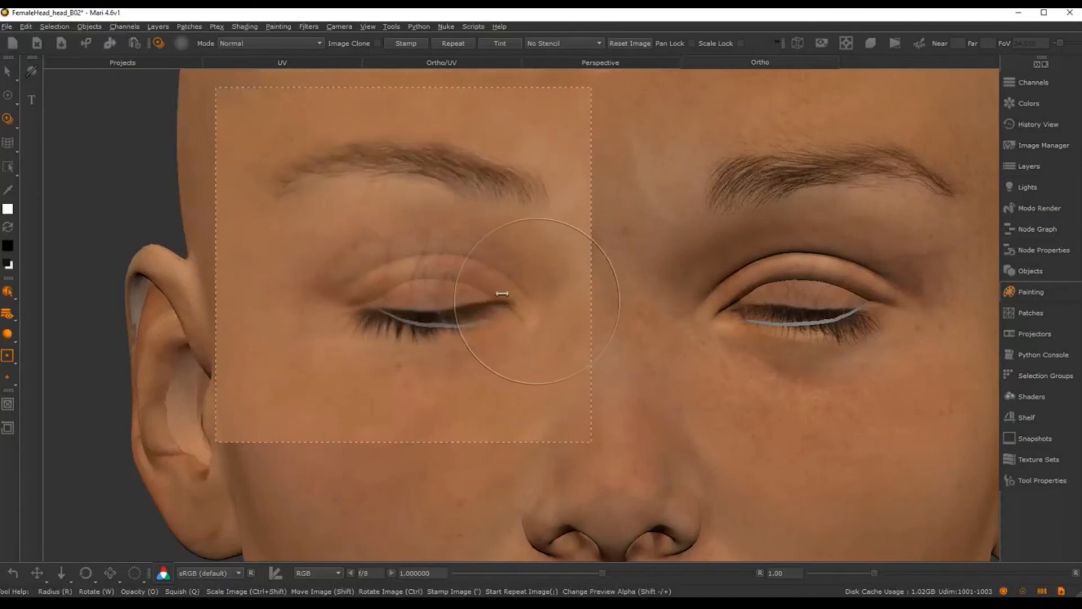
pyautogui.keyDown('alt'); pyautogui.moveTo(535, 282); pyautogui.dragTo(544, 301, button='middle'); pyautogui.keyUp('alt')
pyautogui.keyDown('alt'); pyautogui.moveTo(544, 302); pyautogui.dragTo(538, 280, button='right'); pyautogui.keyUp('alt')
pyautogui.moveTo(538, 280)
pyautogui.keyDown('alt'); pyautogui.mouseDown(button='middle')
pyautogui.moveTo(558, 299)
pyautogui.moveTo(558, 331)
pyautogui.mouseUp(button='middle'); pyautogui.keyUp('alt')
pyautogui.keyDown('alt'); pyautogui.moveTo(558, 331); pyautogui.dragTo(540, 273, button='right'); pyautogui.keyUp('alt')
pyautogui.keyDown('alt'); pyautogui.moveTo(532, 263); pyautogui.dragTo(531, 237, button='middle'); pyautogui.keyUp('alt')
pyautogui.moveTo(515, 292)
pyautogui.keyDown('shift'); pyautogui.mouseDown()
pyautogui.moveTo(522, 319)
pyautogui.moveTo(540, 312)
pyautogui.moveTo(532, 334)
pyautogui.moveTo(553, 316)
pyautogui.moveTo(556, 328)
pyautogui.moveTo(545, 316)
pyautogui.mouseUp(); pyautogui.keyUp('shift')
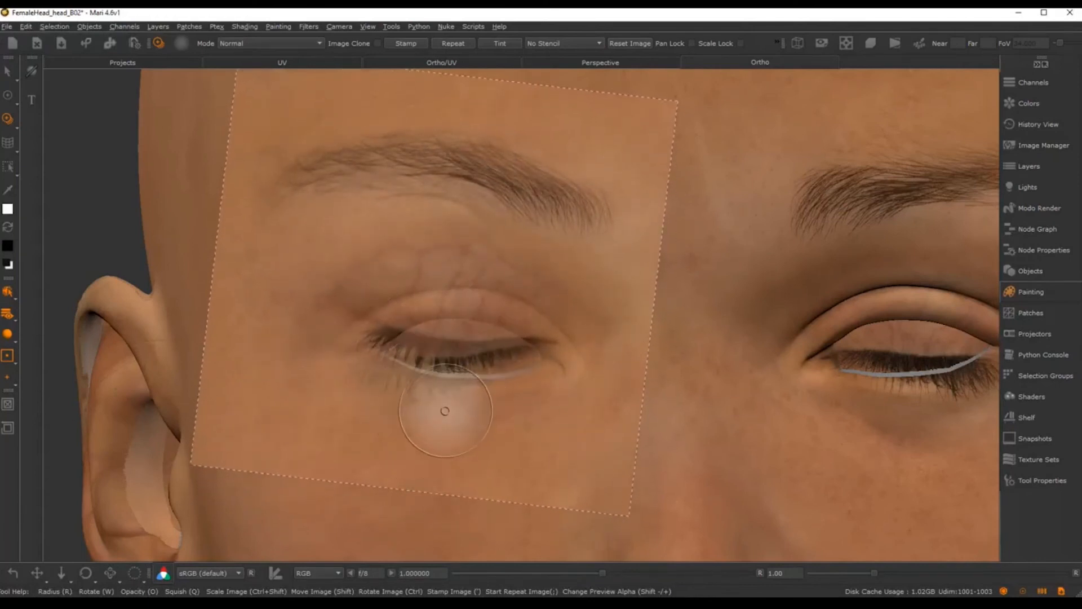
pyautogui.moveTo(477, 314)
pyautogui.keyDown('shift'); pyautogui.mouseDown()
pyautogui.moveTo(577, 316)
pyautogui.moveTo(565, 320)
pyautogui.mouseUp(); pyautogui.keyUp('shift')
pyautogui.keyDown('shift'); pyautogui.moveTo(564, 326); pyautogui.dragTo(562, 323); pyautogui.keyUp('shift')
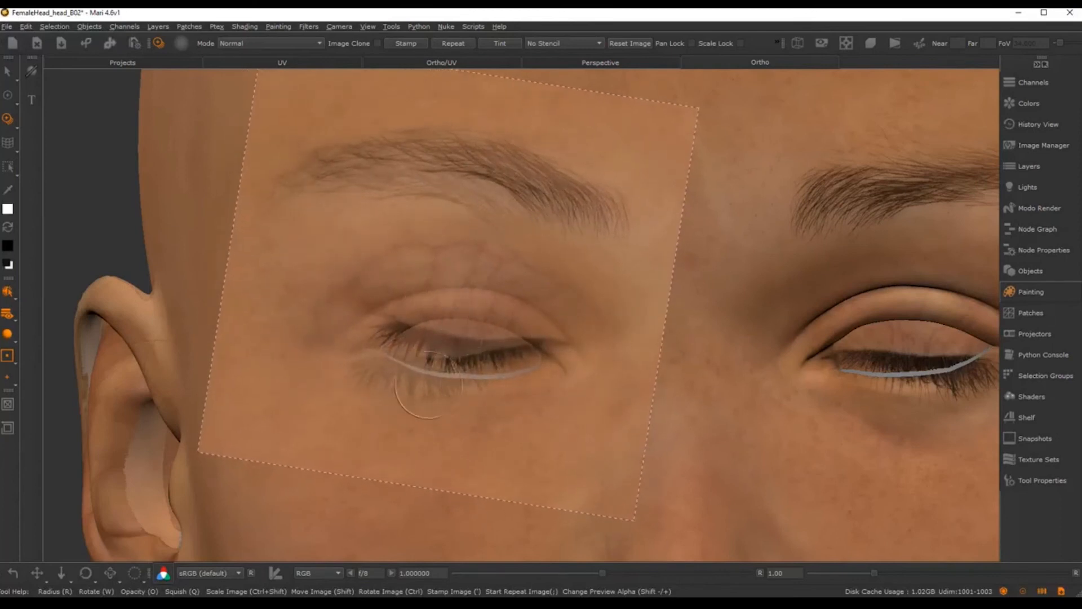
# Step: Paint photo skin detail from the eye crop onto the skin under the left eye
pyautogui.moveTo(521, 388)
pyautogui.mouseDown()
pyautogui.moveTo(463, 389)
pyautogui.moveTo(492, 401)
pyautogui.moveTo(394, 382)
pyautogui.moveTo(363, 393)
pyautogui.mouseUp()
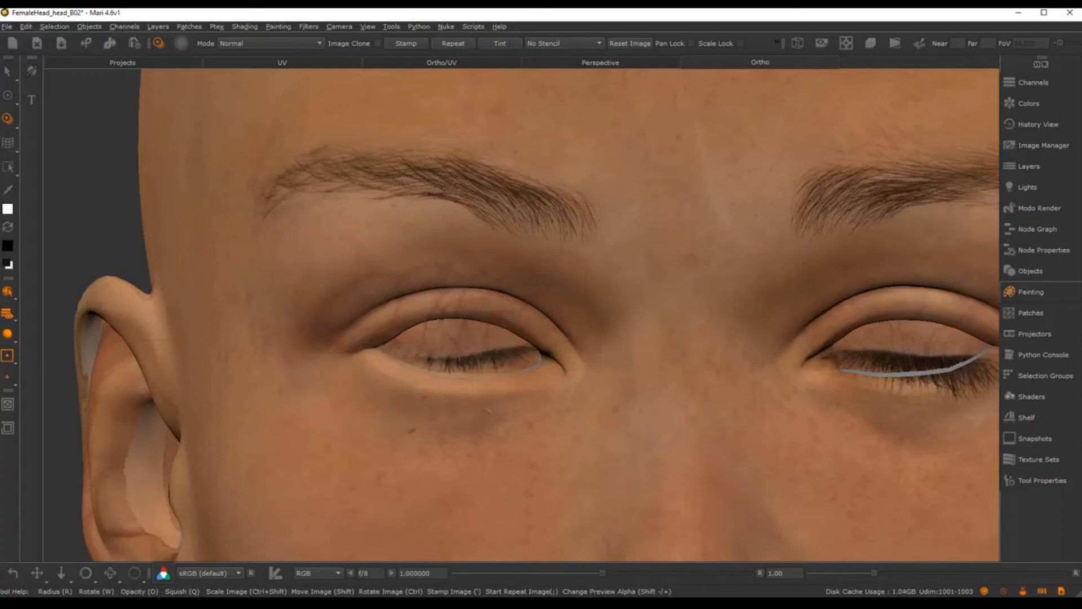
pyautogui.moveTo(394, 379); pyautogui.dragTo(417, 383)
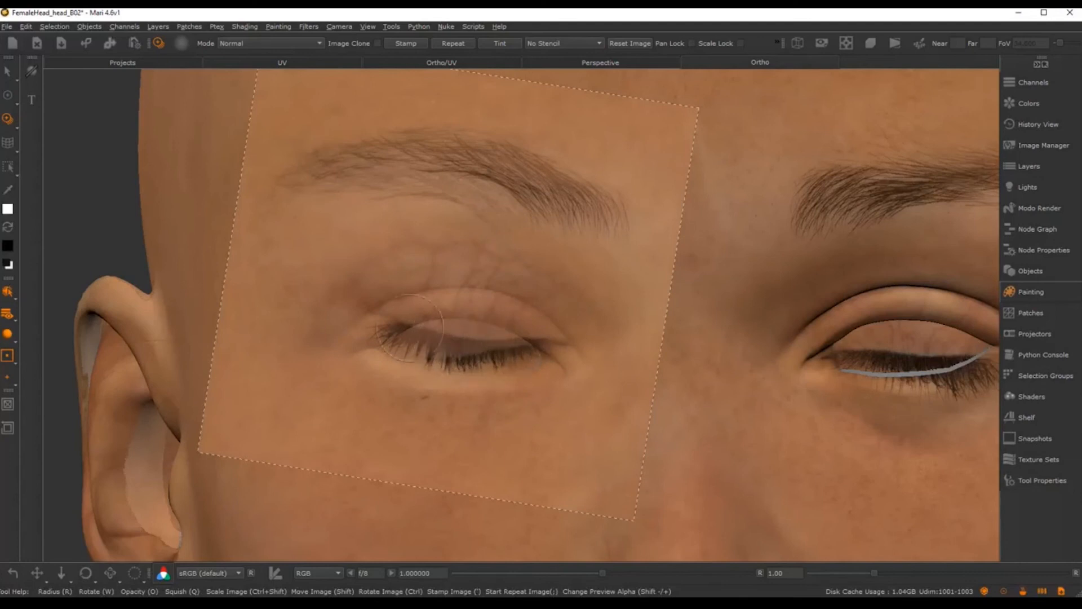
pyautogui.moveTo(466, 392); pyautogui.dragTo(455, 390)
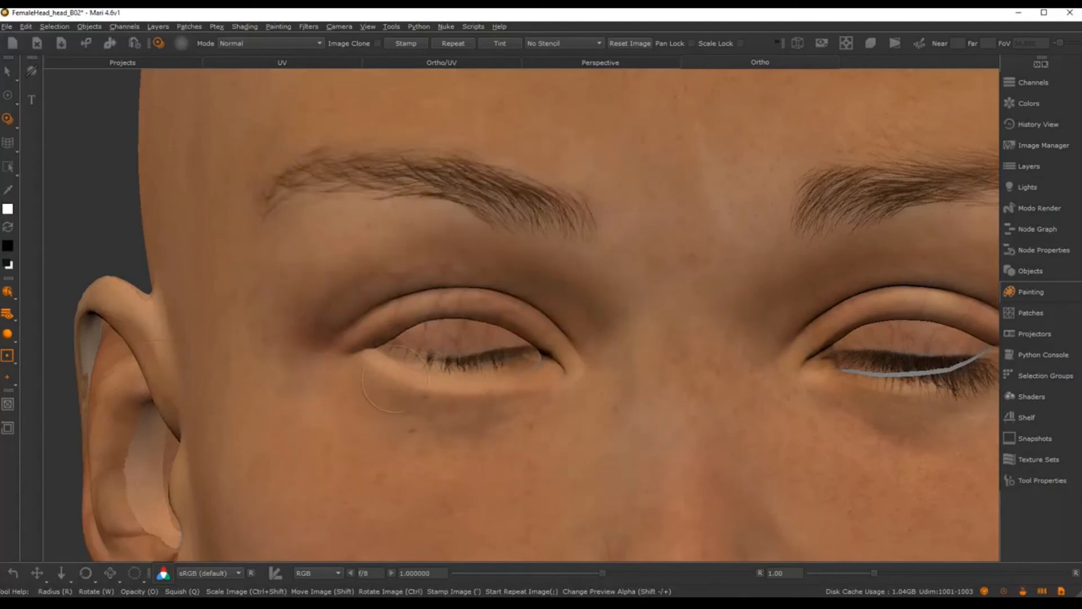
pyautogui.moveTo(394, 379); pyautogui.dragTo(398, 380)
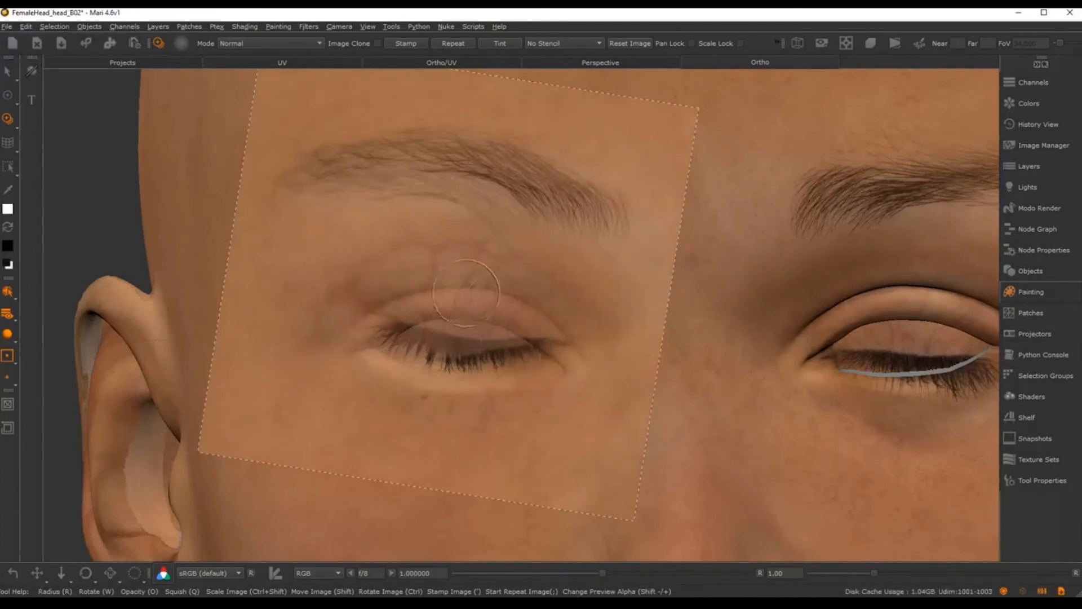
# Step: Paint and blend photo texture across the upper eyelid of the left eye
pyautogui.moveTo(451, 257)
pyautogui.mouseDown()
pyautogui.moveTo(483, 253)
pyautogui.moveTo(508, 281)
pyautogui.moveTo(496, 271)
pyautogui.mouseUp()
pyautogui.moveTo(494, 275)
pyautogui.mouseDown()
pyautogui.moveTo(340, 281)
pyautogui.moveTo(516, 268)
pyautogui.moveTo(362, 293)
pyautogui.mouseUp()
pyautogui.moveTo(443, 254)
pyautogui.mouseDown()
pyautogui.moveTo(399, 274)
pyautogui.moveTo(451, 306)
pyautogui.moveTo(378, 336)
pyautogui.mouseUp()
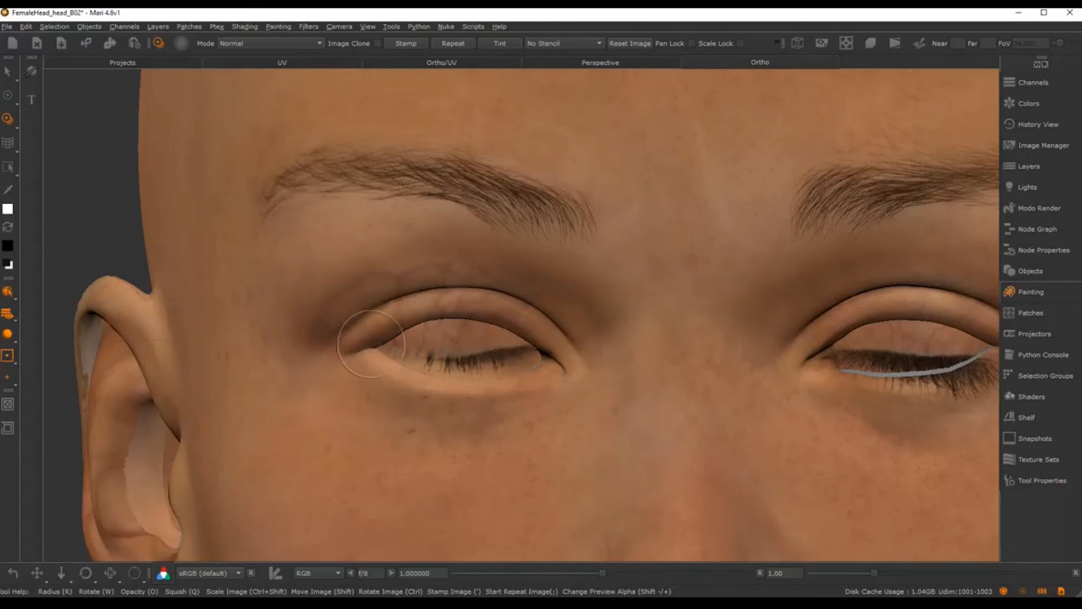
pyautogui.moveTo(412, 325)
pyautogui.mouseDown()
pyautogui.moveTo(494, 328)
pyautogui.moveTo(487, 320)
pyautogui.moveTo(478, 345)
pyautogui.mouseUp()
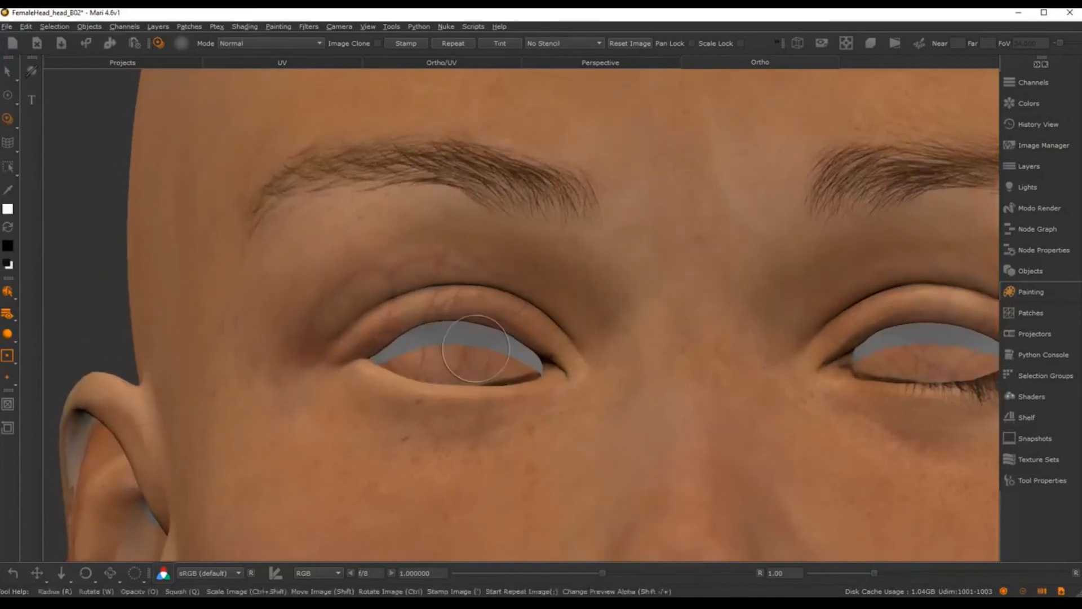
# Step: Flip the eye image upside down over the eye and paint lash detail onto the upper eyelid
pyautogui.keyDown('ctrl'); pyautogui.moveTo(498, 228); pyautogui.dragTo(369, 389); pyautogui.keyUp('ctrl')
pyautogui.moveTo(470, 279)
pyautogui.keyDown('shift'); pyautogui.mouseDown()
pyautogui.moveTo(470, 392)
pyautogui.moveTo(440, 476)
pyautogui.moveTo(449, 483)
pyautogui.moveTo(458, 453)
pyautogui.mouseUp(); pyautogui.keyUp('shift')
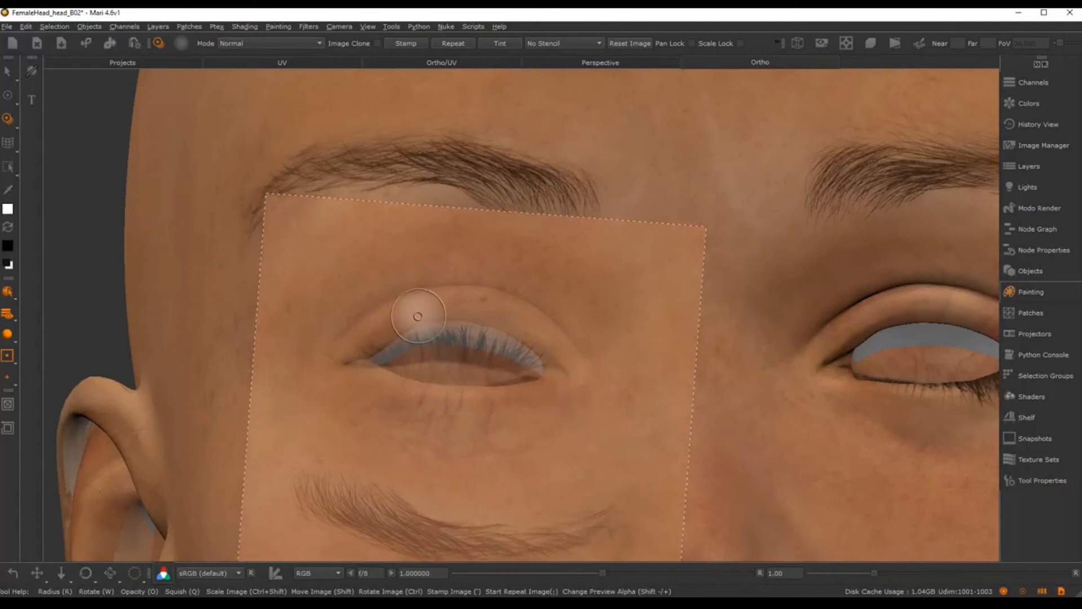
pyautogui.moveTo(416, 317); pyautogui.dragTo(412, 313)
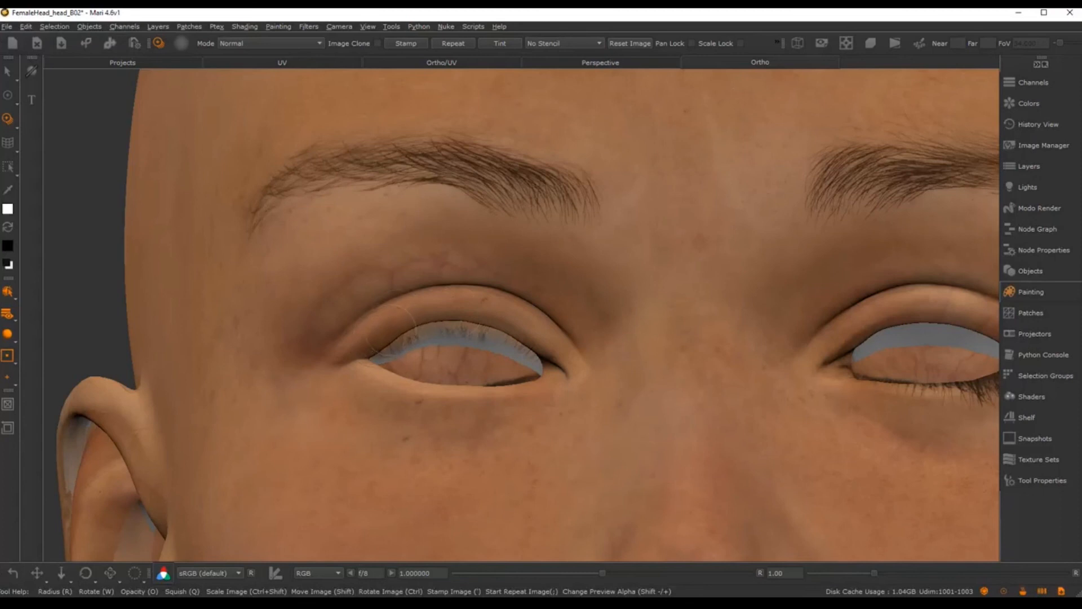
pyautogui.moveTo(420, 319); pyautogui.dragTo(419, 295)
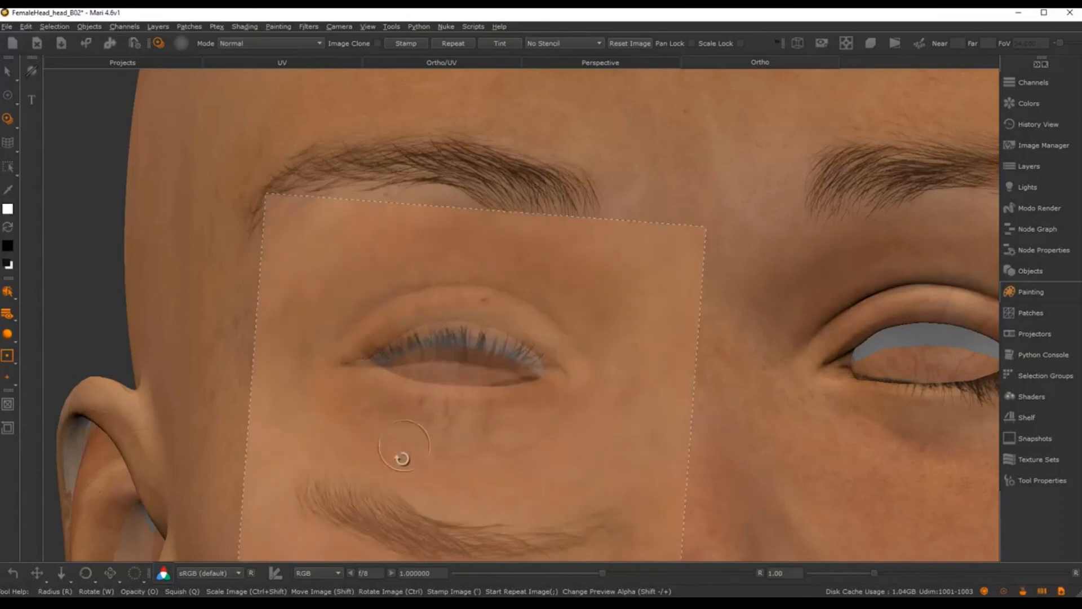
# Step: Rotate and realign the clone image, then paint more photo detail around the eye
pyautogui.moveTo(398, 452)
pyautogui.keyDown('ctrl'); pyautogui.mouseDown()
pyautogui.moveTo(466, 486)
pyautogui.moveTo(473, 435)
pyautogui.mouseUp(); pyautogui.keyUp('ctrl')
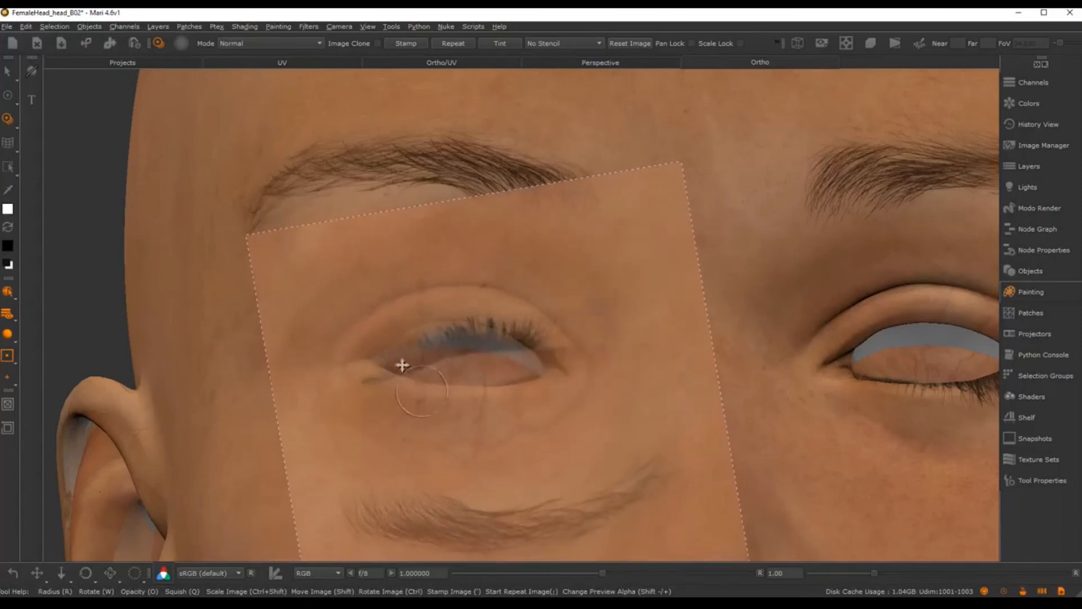
pyautogui.moveTo(381, 340)
pyautogui.mouseDown()
pyautogui.moveTo(372, 344)
pyautogui.moveTo(397, 337)
pyautogui.mouseUp()
pyautogui.moveTo(623, 314)
pyautogui.keyDown('ctrl'); pyautogui.mouseDown()
pyautogui.moveTo(609, 367)
pyautogui.moveTo(550, 340)
pyautogui.moveTo(520, 343)
pyautogui.mouseUp(); pyautogui.keyUp('ctrl')
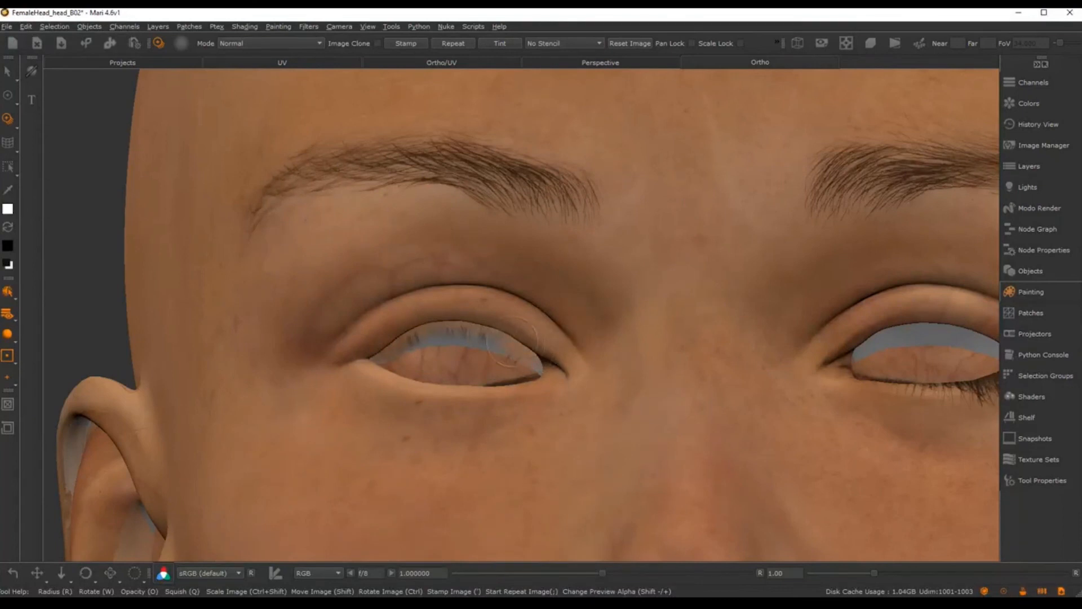
pyautogui.moveTo(512, 340); pyautogui.dragTo(522, 315)
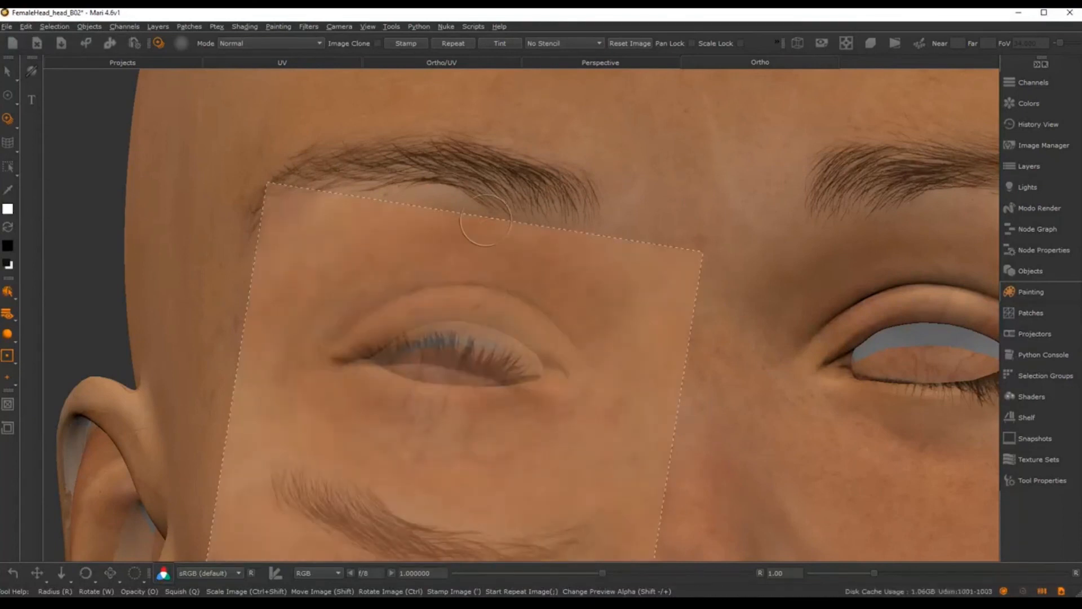
# Step: Switch to the ordinary Paint brush with P and tilt the head to view the face
pyautogui.moveTo(532, 226)
pyautogui.keyDown('alt'); pyautogui.mouseDown(button='middle')
pyautogui.moveTo(538, 248)
pyautogui.moveTo(611, 302)
pyautogui.moveTo(519, 235)
pyautogui.moveTo(531, 293)
pyautogui.moveTo(527, 222)
pyautogui.mouseUp(button='middle'); pyautogui.keyUp('alt')
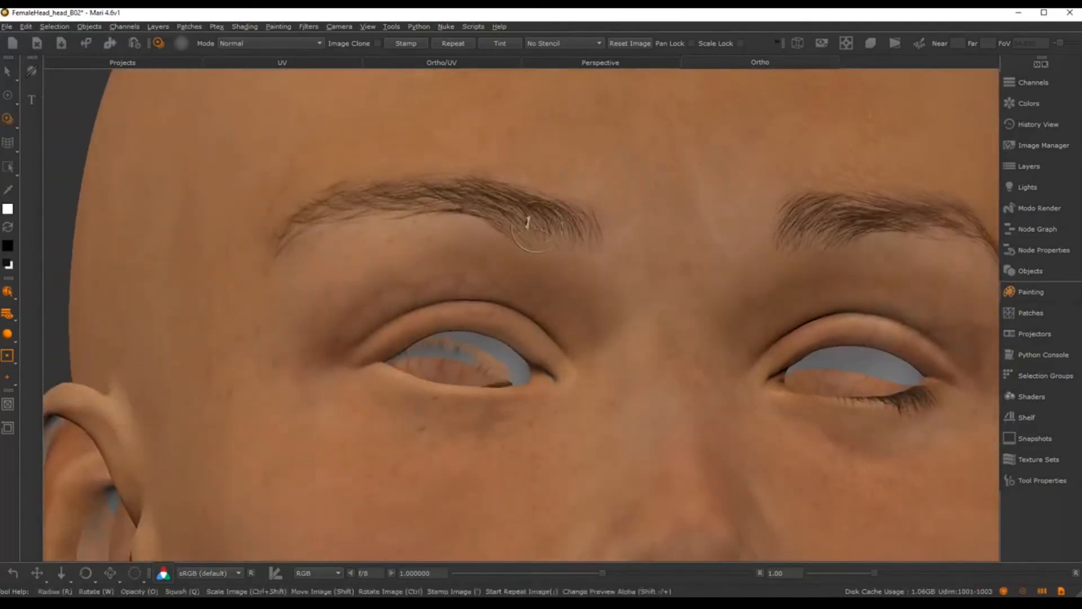
pyautogui.press('p')
pyautogui.keyDown('alt'); pyautogui.moveTo(525, 277); pyautogui.dragTo(540, 306); pyautogui.keyUp('alt')
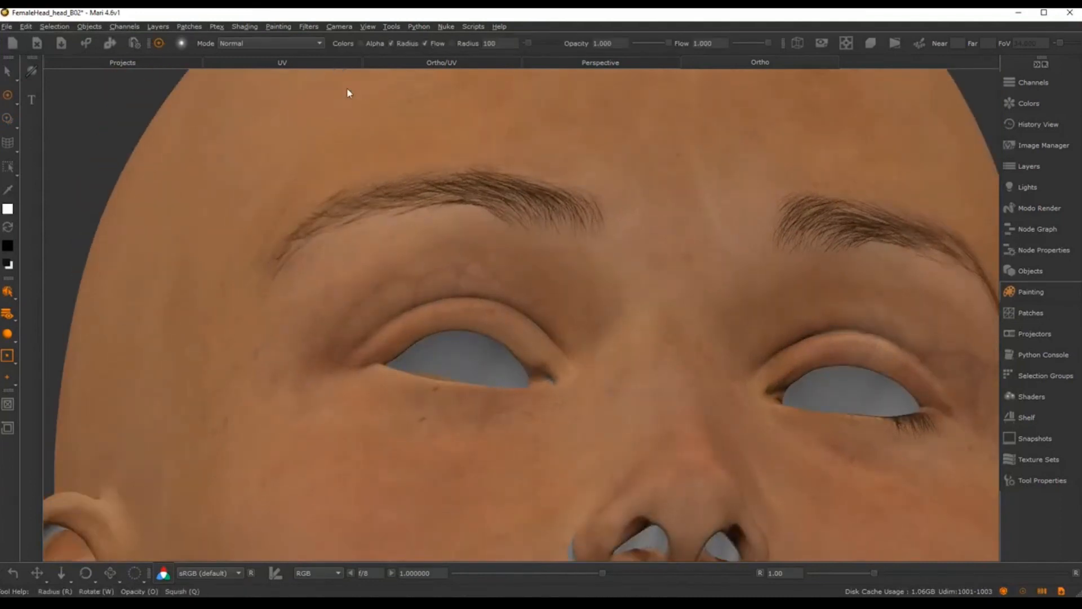
# Step: Switch to the UV layout with F9 and zoom in on the left eye and upper eyelid
pyautogui.press('F9')
pyautogui.keyDown('alt'); pyautogui.moveTo(360, 321); pyautogui.dragTo(615, 327, button='middle'); pyautogui.keyUp('alt')
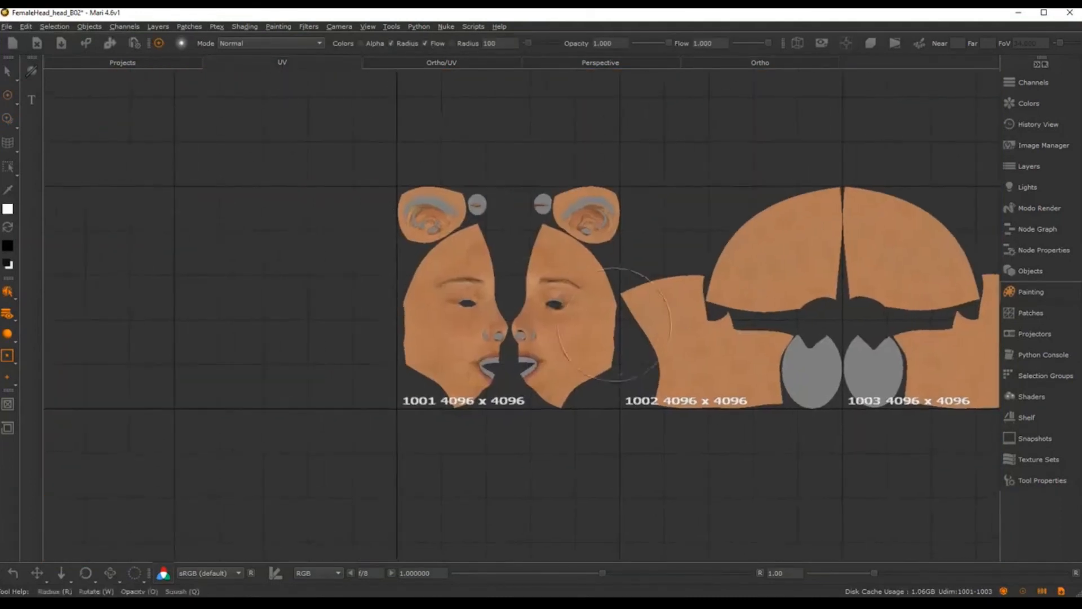
pyautogui.keyDown('alt'); pyautogui.moveTo(503, 307); pyautogui.dragTo(695, 308, button='right'); pyautogui.keyUp('alt')
pyautogui.keyDown('alt'); pyautogui.moveTo(694, 308); pyautogui.dragTo(694, 325, button='middle'); pyautogui.keyUp('alt')
pyautogui.keyDown('alt'); pyautogui.moveTo(695, 325); pyautogui.dragTo(772, 322, button='right'); pyautogui.keyUp('alt')
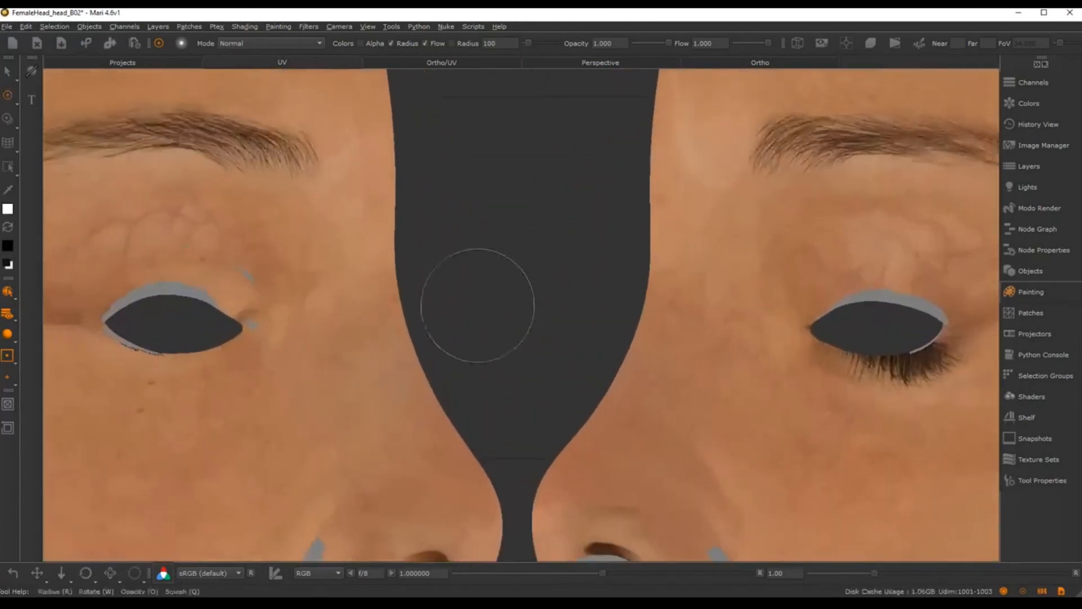
pyautogui.keyDown('alt'); pyautogui.moveTo(243, 301); pyautogui.dragTo(592, 350, button='middle'); pyautogui.keyUp('alt')
pyautogui.keyDown('alt'); pyautogui.moveTo(592, 350); pyautogui.dragTo(616, 330, button='right'); pyautogui.keyUp('alt')
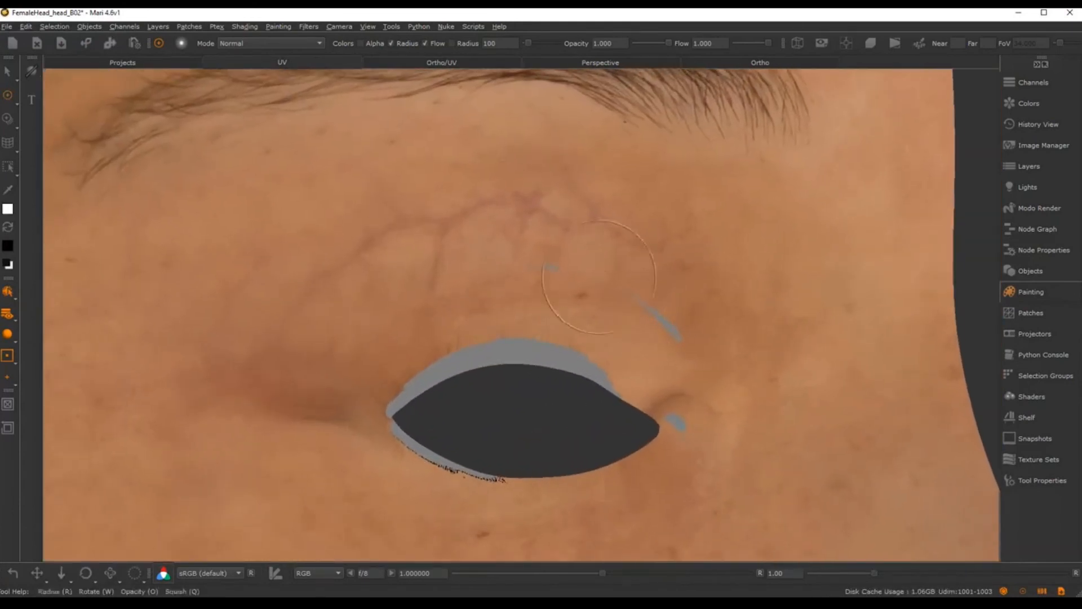
pyautogui.keyDown('alt'); pyautogui.moveTo(607, 343); pyautogui.dragTo(584, 338, button='middle'); pyautogui.keyUp('alt')
pyautogui.keyDown('alt'); pyautogui.moveTo(607, 322); pyautogui.dragTo(596, 317, button='right'); pyautogui.keyUp('alt')
pyautogui.keyDown('alt'); pyautogui.moveTo(597, 317); pyautogui.dragTo(564, 298, button='middle'); pyautogui.keyUp('alt')
pyautogui.keyDown('alt'); pyautogui.moveTo(554, 283); pyautogui.dragTo(560, 256, button='right'); pyautogui.keyUp('alt')
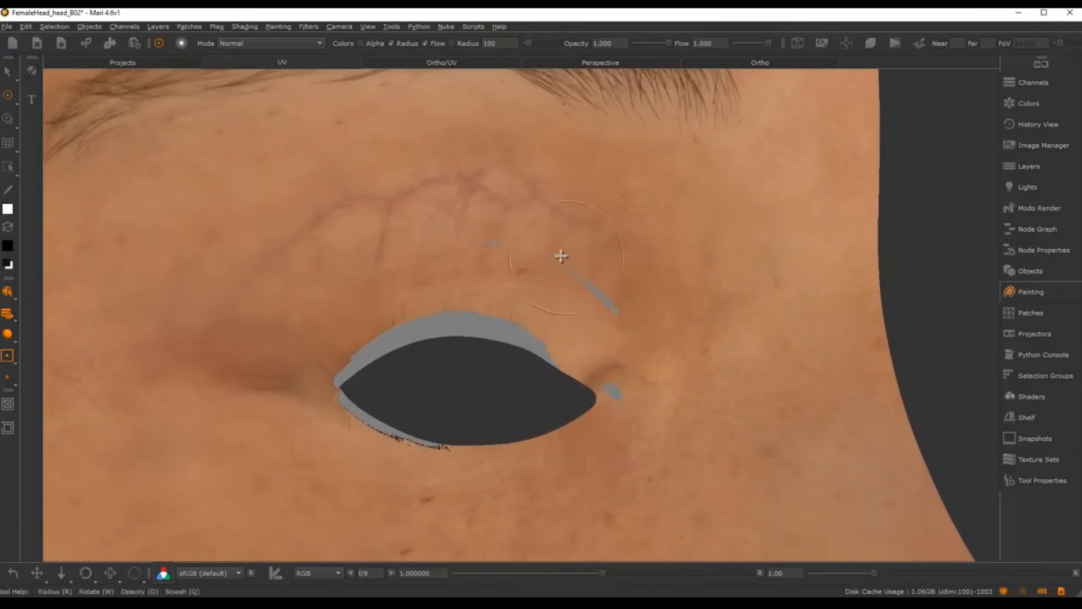
pyautogui.keyDown('alt'); pyautogui.moveTo(561, 256); pyautogui.dragTo(548, 246, button='middle'); pyautogui.keyUp('alt')
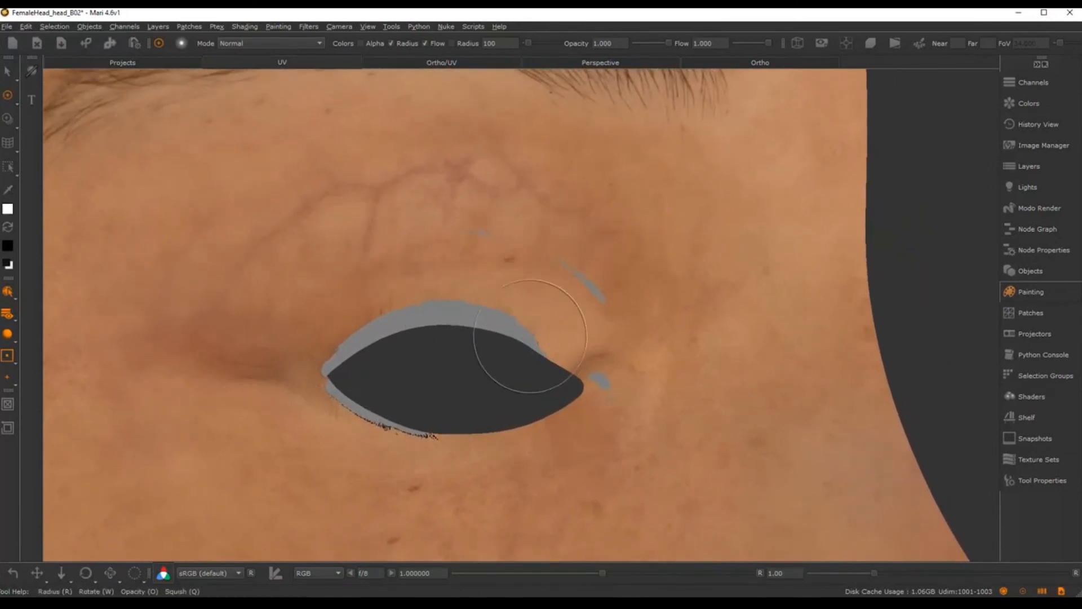
# Step: Load the eye photo from Image Manager as a clone source, rotated, enlarged and aligned over the eye
pyautogui.click(1022, 147)
pyautogui.moveTo(887, 237)
pyautogui.mouseDown()
pyautogui.moveTo(553, 263)
pyautogui.moveTo(550, 251)
pyautogui.mouseUp()
pyautogui.moveTo(625, 338)
pyautogui.keyDown('ctrl'); pyautogui.mouseDown()
pyautogui.moveTo(338, 459)
pyautogui.moveTo(363, 478)
pyautogui.moveTo(452, 467)
pyautogui.mouseUp(); pyautogui.keyUp('ctrl')
pyautogui.keyDown('shift'); pyautogui.moveTo(406, 362); pyautogui.dragTo(416, 350); pyautogui.keyUp('shift')
pyautogui.keyDown('shift'); pyautogui.moveTo(446, 387); pyautogui.dragTo(443, 408); pyautogui.keyUp('shift')
pyautogui.moveTo(440, 345)
pyautogui.keyDown('ctrl'); pyautogui.keyDown('shift'); pyautogui.mouseDown()
pyautogui.moveTo(553, 333)
pyautogui.moveTo(646, 339)
pyautogui.mouseUp(); pyautogui.keyUp('shift'); pyautogui.keyUp('ctrl')
pyautogui.moveTo(590, 374)
pyautogui.keyDown('shift'); pyautogui.mouseDown()
pyautogui.moveTo(565, 329)
pyautogui.moveTo(582, 348)
pyautogui.moveTo(565, 345)
pyautogui.moveTo(568, 317)
pyautogui.moveTo(512, 340)
pyautogui.moveTo(544, 389)
pyautogui.moveTo(442, 379)
pyautogui.mouseUp(); pyautogui.keyUp('shift')
pyautogui.scroll(-4, 574, 338)
pyautogui.moveTo(443, 379)
pyautogui.keyDown('ctrl'); pyautogui.keyDown('shift'); pyautogui.mouseDown()
pyautogui.moveTo(465, 367)
pyautogui.moveTo(531, 370)
pyautogui.moveTo(622, 313)
pyautogui.mouseUp(); pyautogui.keyUp('shift'); pyautogui.keyUp('ctrl')
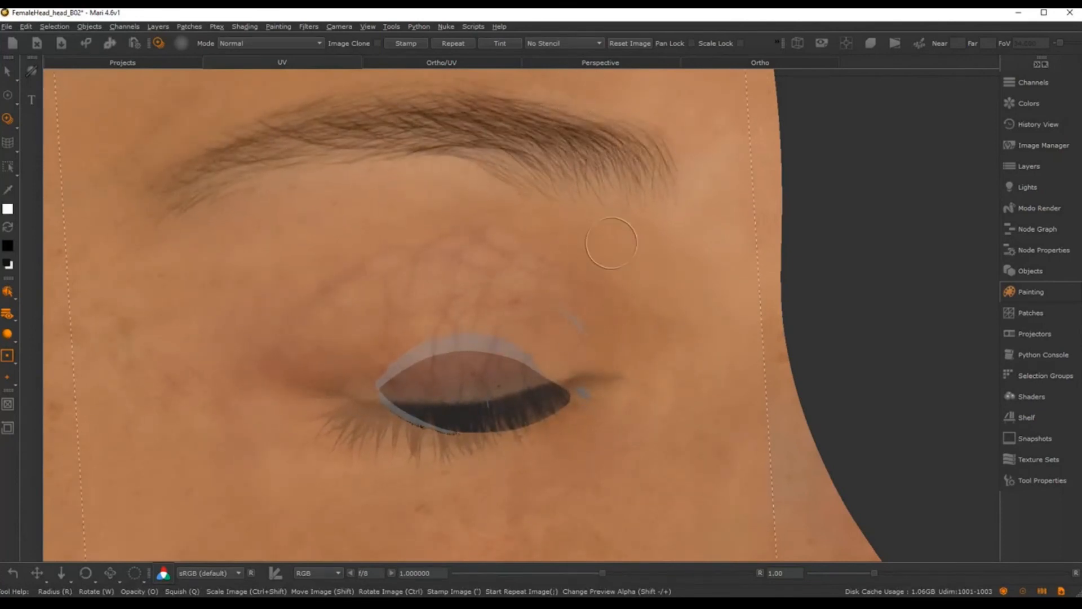
# Step: Clone vein detail onto the upper eyelid, undoing one stroke and realigning the photo
pyautogui.moveTo(611, 243)
pyautogui.mouseDown()
pyautogui.moveTo(594, 327)
pyautogui.moveTo(567, 314)
pyautogui.mouseUp()
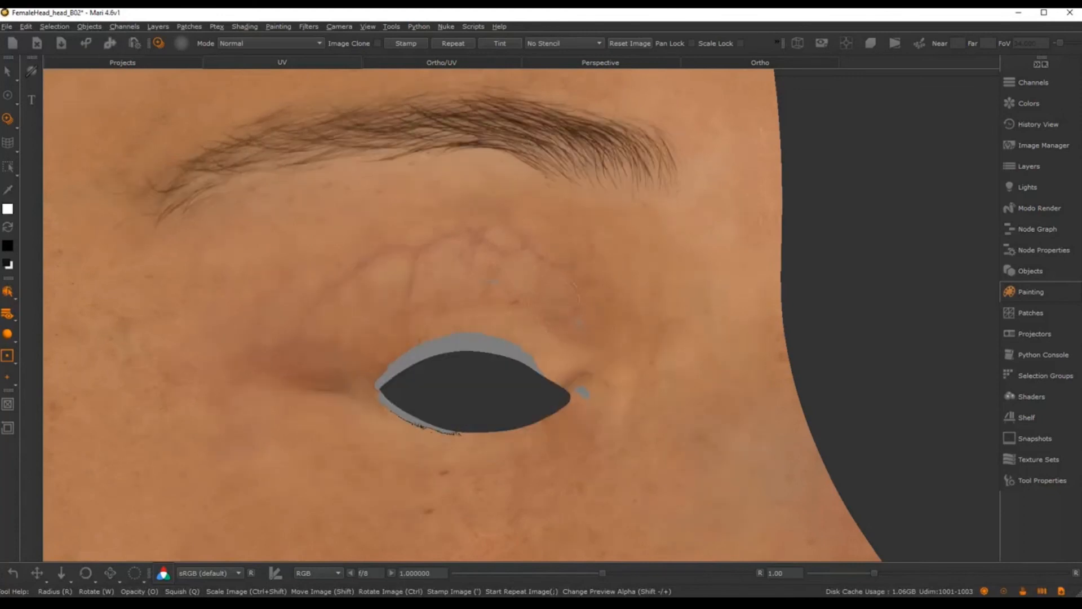
pyautogui.hotkey('ctrl', 'z')
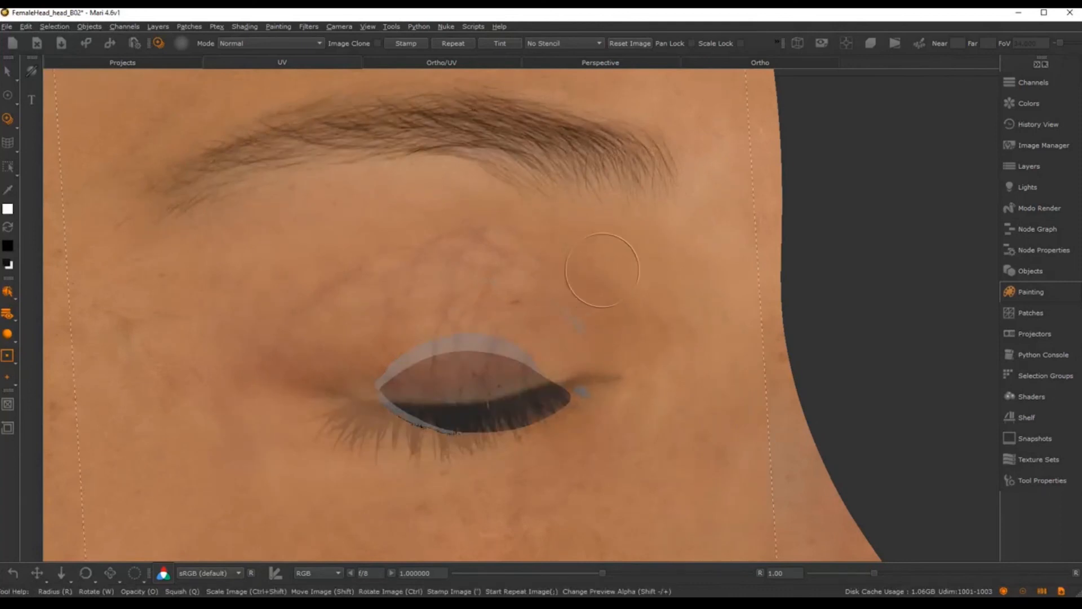
pyautogui.keyDown('shift'); pyautogui.moveTo(607, 295); pyautogui.dragTo(625, 273); pyautogui.keyUp('shift')
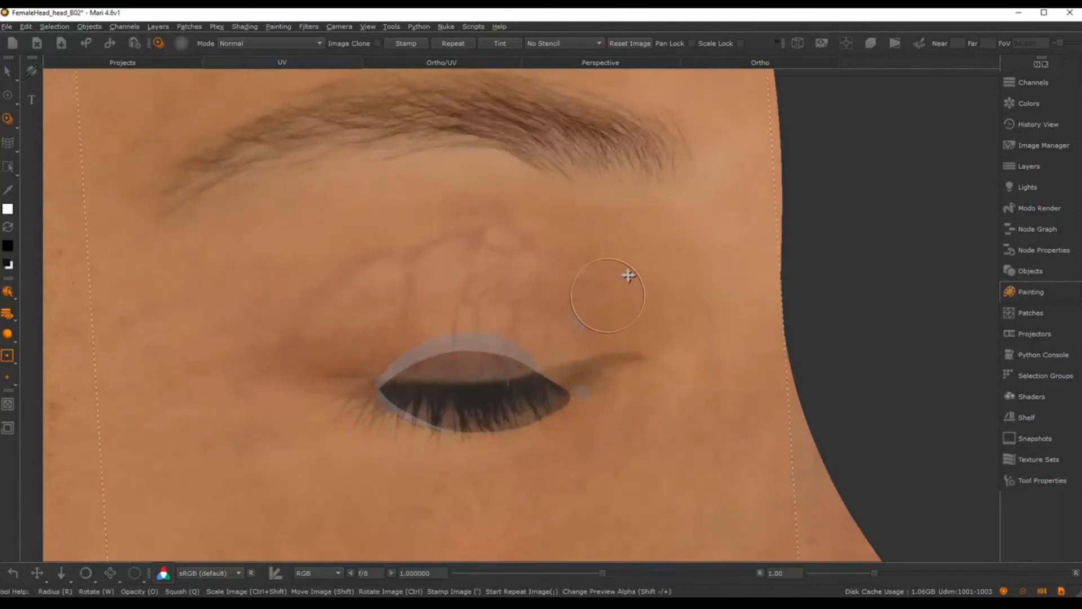
pyautogui.keyDown('ctrl'); pyautogui.moveTo(714, 229); pyautogui.dragTo(713, 234); pyautogui.keyUp('ctrl')
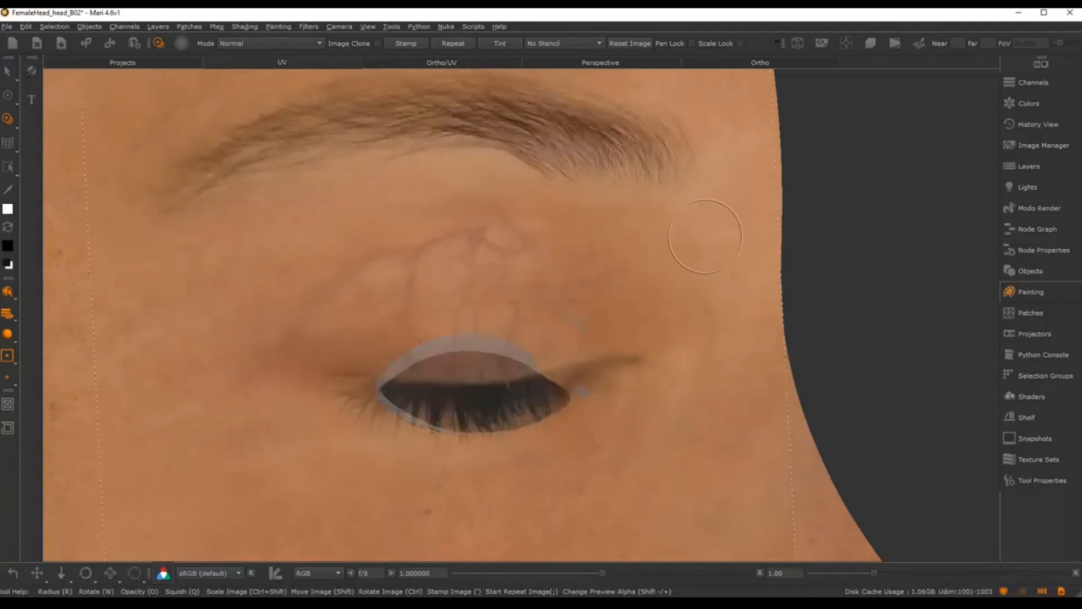
pyautogui.moveTo(577, 310); pyautogui.dragTo(575, 309)
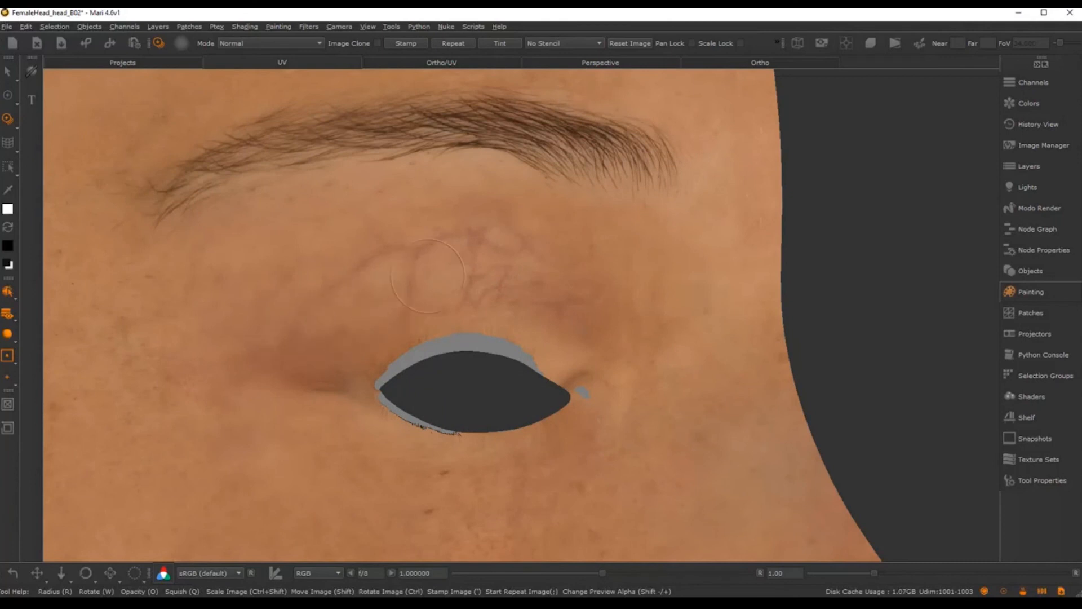
pyautogui.moveTo(427, 276); pyautogui.dragTo(420, 279)
pyautogui.moveTo(602, 314); pyautogui.dragTo(599, 313)
pyautogui.moveTo(549, 274); pyautogui.dragTo(553, 276)
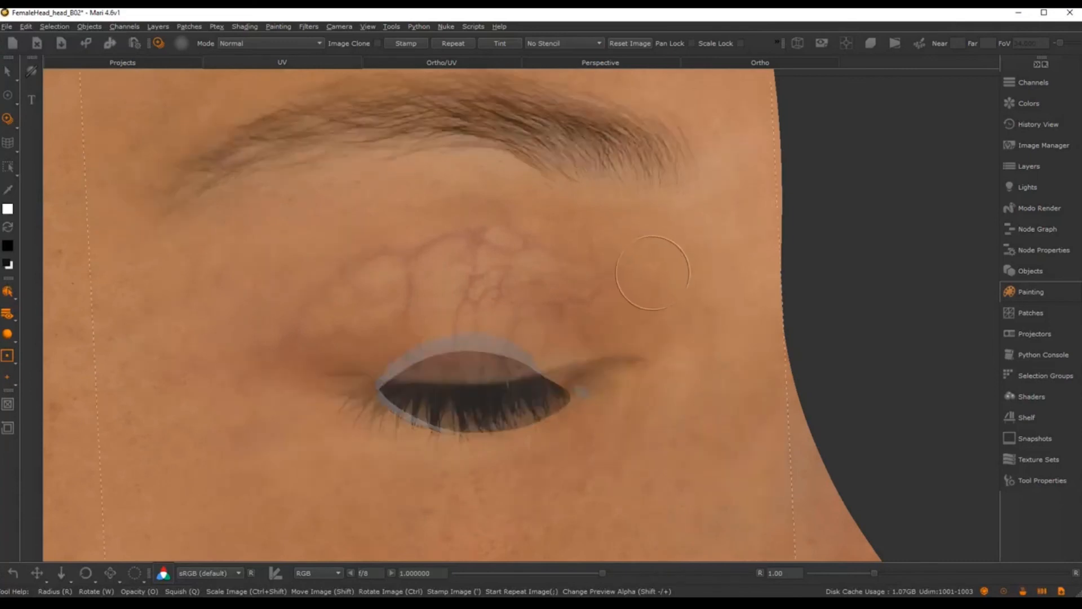
# Step: Clone skin detail into the eye corner, then shift and rotate the closed-eye photo
pyautogui.moveTo(673, 297)
pyautogui.keyDown('shift'); pyautogui.mouseDown()
pyautogui.moveTo(616, 310)
pyautogui.moveTo(617, 347)
pyautogui.mouseUp(); pyautogui.keyUp('shift')
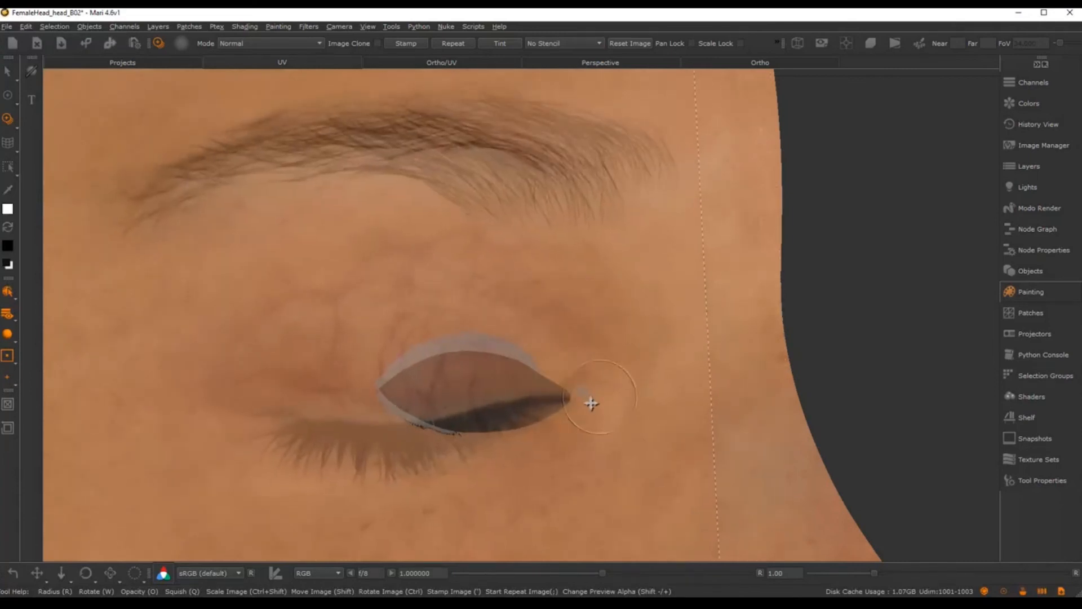
pyautogui.moveTo(590, 400); pyautogui.dragTo(584, 401)
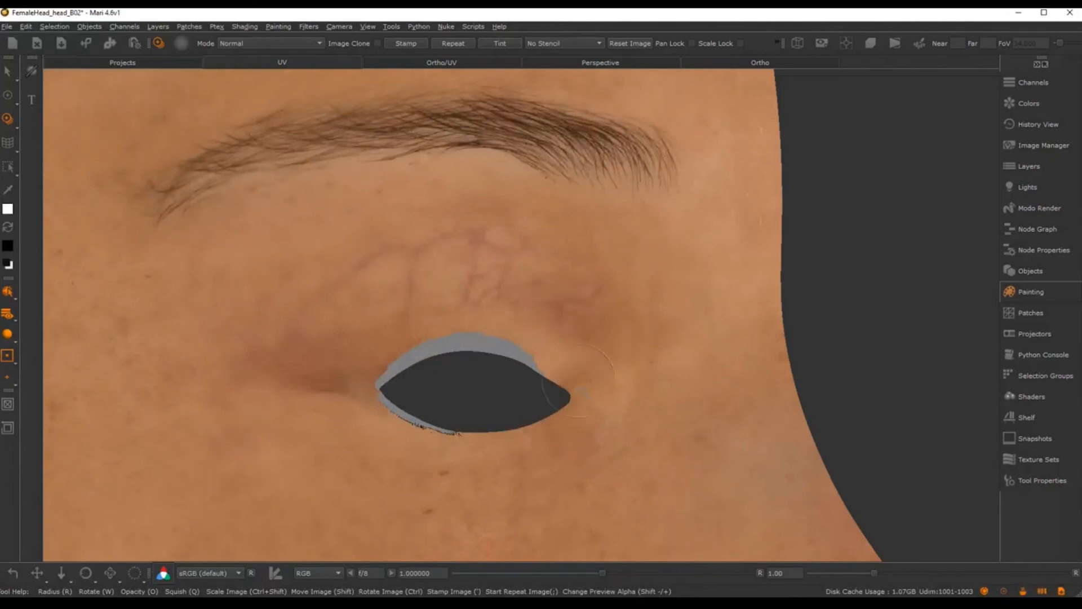
pyautogui.moveTo(575, 392); pyautogui.dragTo(580, 388)
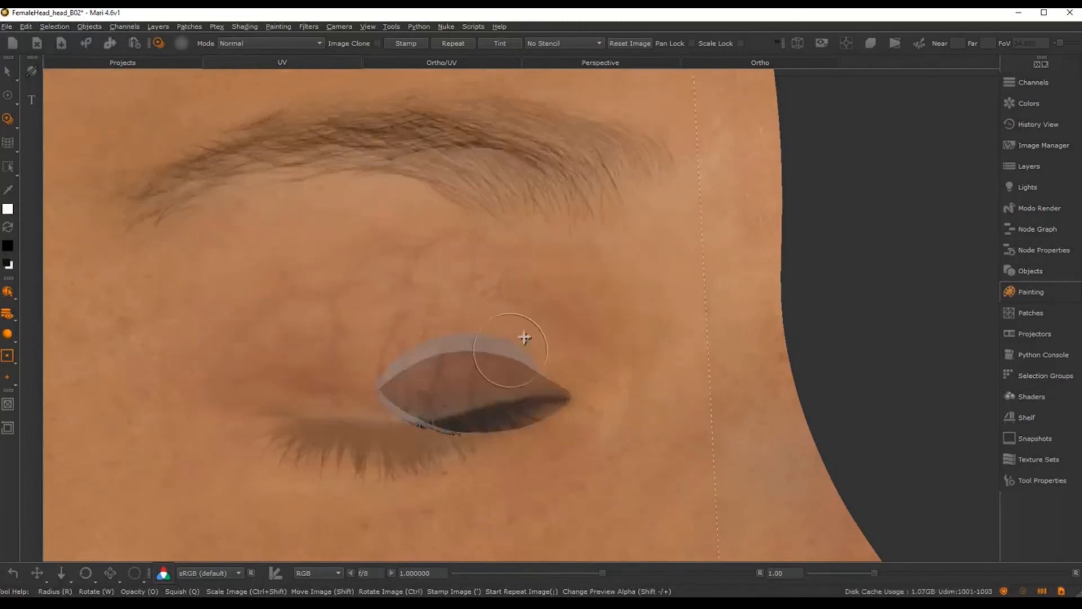
pyautogui.moveTo(522, 336)
pyautogui.keyDown('shift'); pyautogui.mouseDown()
pyautogui.moveTo(568, 334)
pyautogui.moveTo(549, 300)
pyautogui.mouseUp(); pyautogui.keyUp('shift')
pyautogui.keyDown('ctrl'); pyautogui.moveTo(632, 217); pyautogui.dragTo(282, 242); pyautogui.keyUp('ctrl')
# Step: Fit the closed-eye photo over the socket and clone detail along the upper eyelid
pyautogui.keyDown('shift'); pyautogui.moveTo(282, 242); pyautogui.dragTo(493, 359); pyautogui.keyUp('shift')
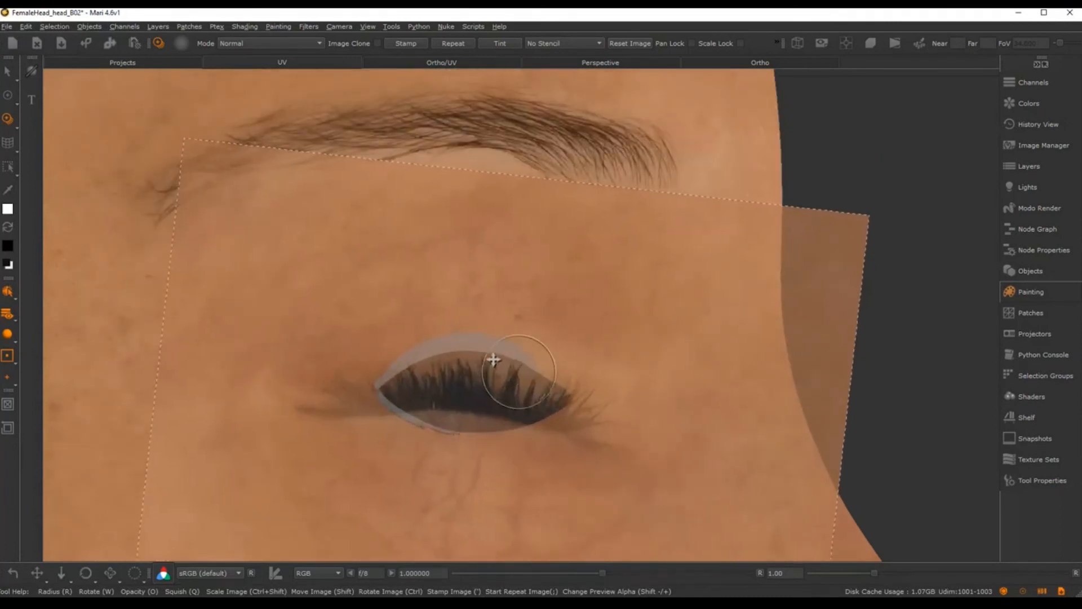
pyautogui.keyDown('ctrl'); pyautogui.keyDown('shift'); pyautogui.moveTo(580, 335); pyautogui.dragTo(648, 321); pyautogui.keyUp('shift'); pyautogui.keyUp('ctrl')
pyautogui.keyDown('shift'); pyautogui.moveTo(592, 315); pyautogui.dragTo(586, 359); pyautogui.keyUp('shift')
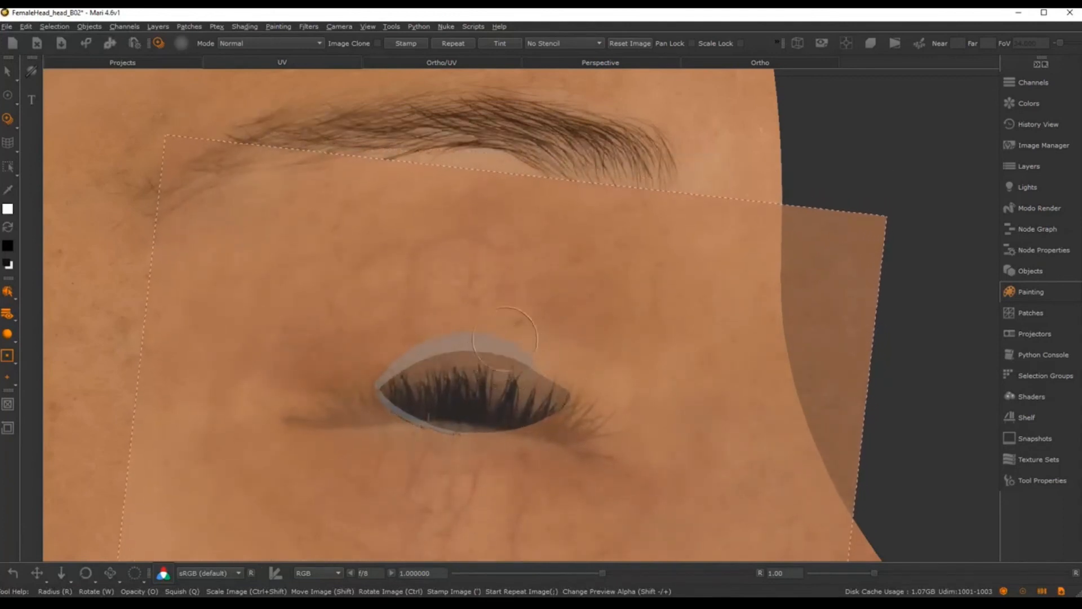
pyautogui.keyDown('shift'); pyautogui.moveTo(509, 319); pyautogui.dragTo(510, 328); pyautogui.keyUp('shift')
pyautogui.moveTo(522, 371); pyautogui.dragTo(523, 379)
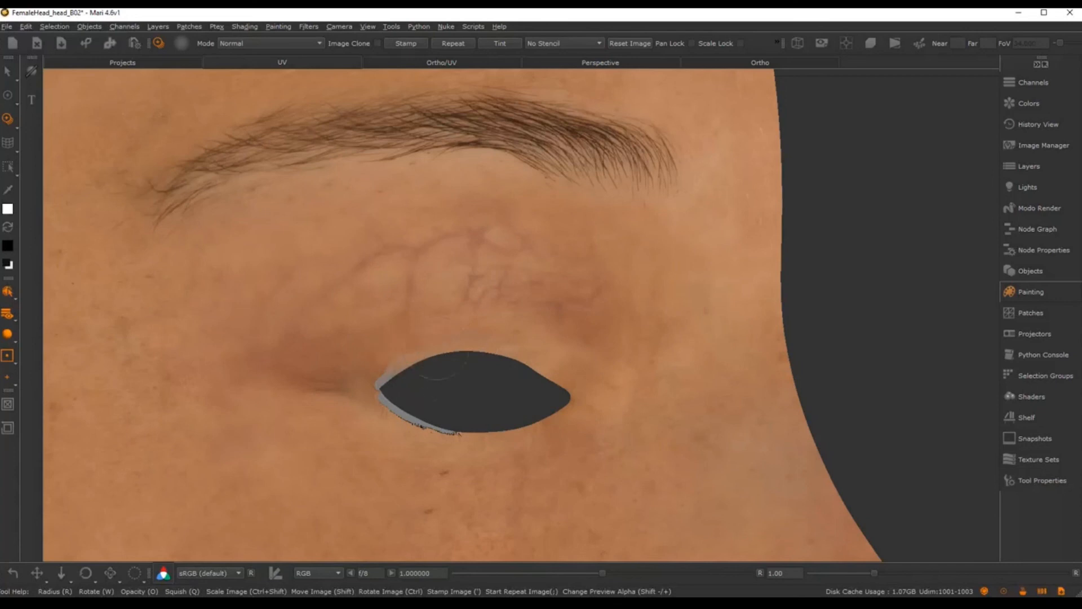
pyautogui.moveTo(393, 368); pyautogui.dragTo(495, 336)
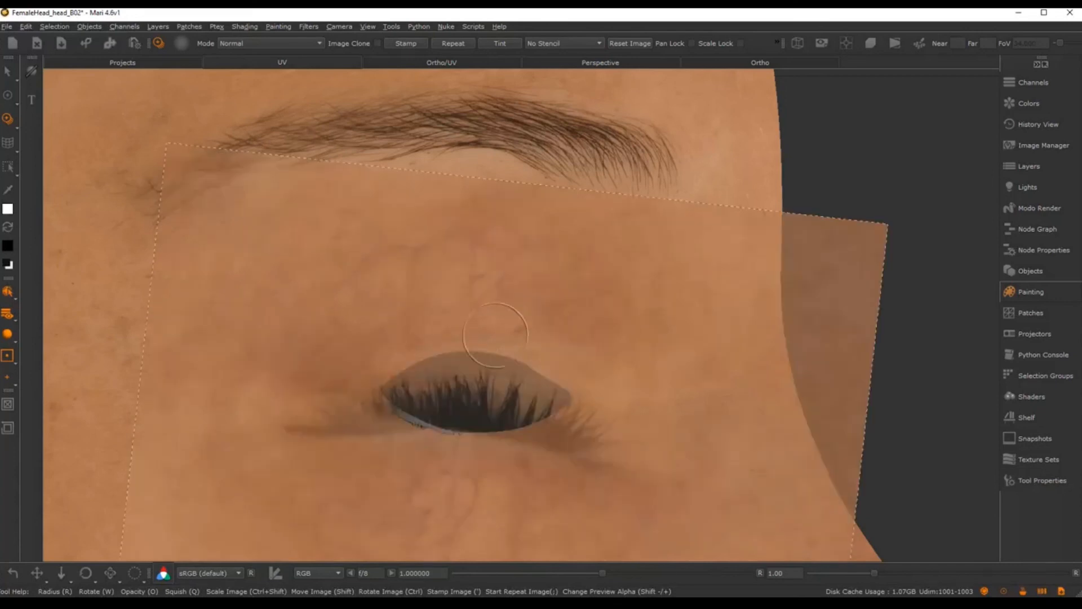
# Step: Rotate the photo so its lashes sit over the eye opening and clone along the lower eyelid
pyautogui.moveTo(725, 348)
pyautogui.keyDown('ctrl'); pyautogui.mouseDown()
pyautogui.moveTo(297, 476)
pyautogui.moveTo(341, 478)
pyautogui.mouseUp(); pyautogui.keyUp('ctrl')
pyautogui.keyDown('shift'); pyautogui.moveTo(400, 389); pyautogui.dragTo(452, 290); pyautogui.keyUp('shift')
pyautogui.moveTo(363, 397)
pyautogui.keyDown('ctrl'); pyautogui.mouseDown()
pyautogui.moveTo(479, 447)
pyautogui.moveTo(425, 441)
pyautogui.moveTo(440, 451)
pyautogui.mouseUp(); pyautogui.keyUp('ctrl')
pyautogui.moveTo(479, 492)
pyautogui.keyDown('shift'); pyautogui.mouseDown()
pyautogui.moveTo(466, 459)
pyautogui.moveTo(445, 452)
pyautogui.moveTo(465, 452)
pyautogui.mouseUp(); pyautogui.keyUp('shift')
pyautogui.moveTo(410, 429); pyautogui.dragTo(400, 405)
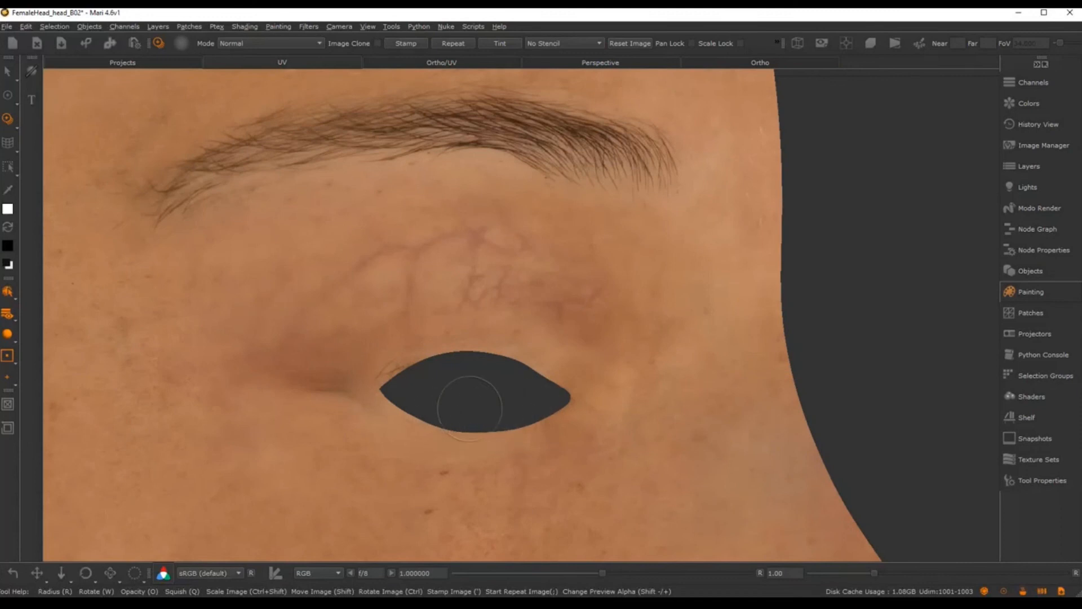
pyautogui.moveTo(469, 407); pyautogui.dragTo(397, 379)
# Step: Turn the eye photo upside down, realign it, and clone detail onto the eye's upper-left edge
pyautogui.keyDown('ctrl'); pyautogui.moveTo(602, 396); pyautogui.dragTo(348, 367); pyautogui.keyUp('ctrl')
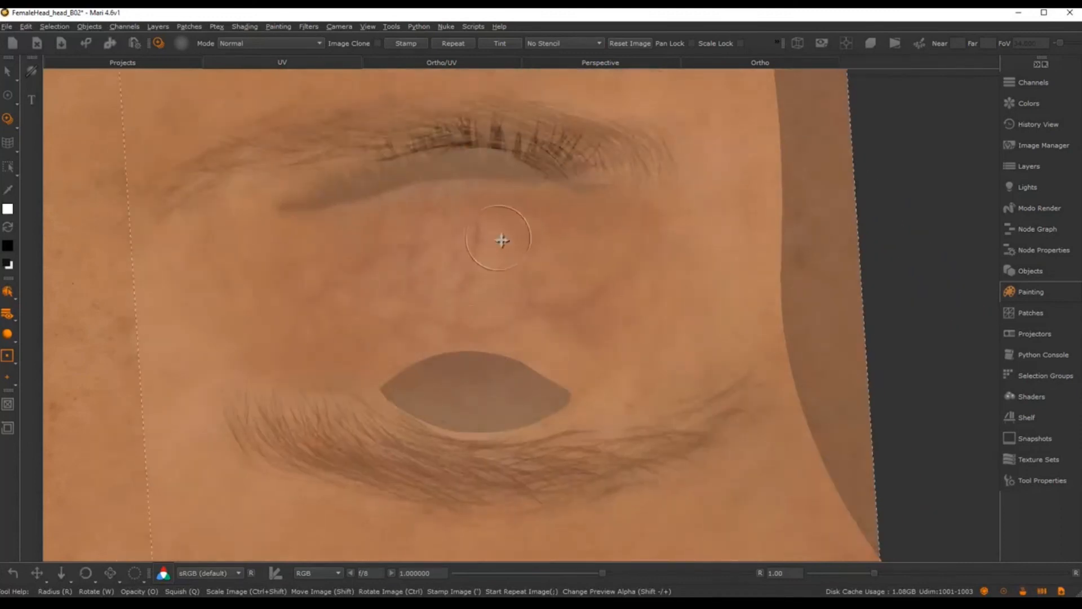
pyautogui.keyDown('shift'); pyautogui.moveTo(500, 239); pyautogui.dragTo(533, 417); pyautogui.keyUp('shift')
pyautogui.keyDown('ctrl'); pyautogui.moveTo(578, 299); pyautogui.dragTo(572, 262); pyautogui.keyUp('ctrl')
pyautogui.moveTo(571, 259)
pyautogui.keyDown('shift'); pyautogui.mouseDown()
pyautogui.moveTo(573, 338)
pyautogui.moveTo(562, 310)
pyautogui.mouseUp(); pyautogui.keyUp('shift')
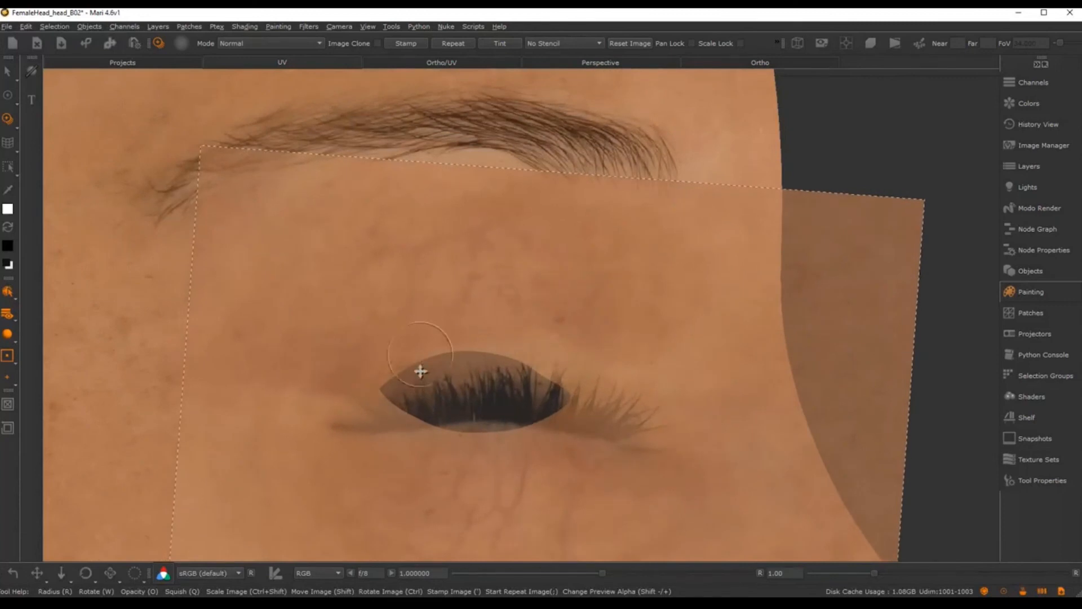
pyautogui.moveTo(419, 367)
pyautogui.mouseDown()
pyautogui.moveTo(400, 370)
pyautogui.moveTo(460, 350)
pyautogui.moveTo(451, 336)
pyautogui.moveTo(498, 318)
pyautogui.moveTo(501, 302)
pyautogui.mouseUp()
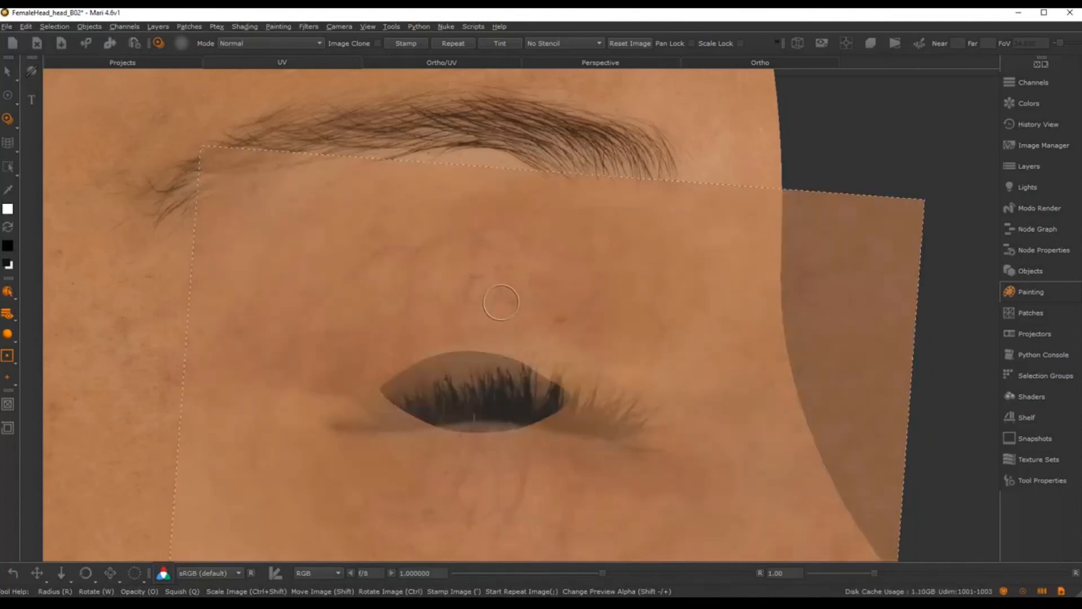
# Step: Return to the 3D head with the Paint brush, close in on the left eye, and show Image Manager
pyautogui.press('p')
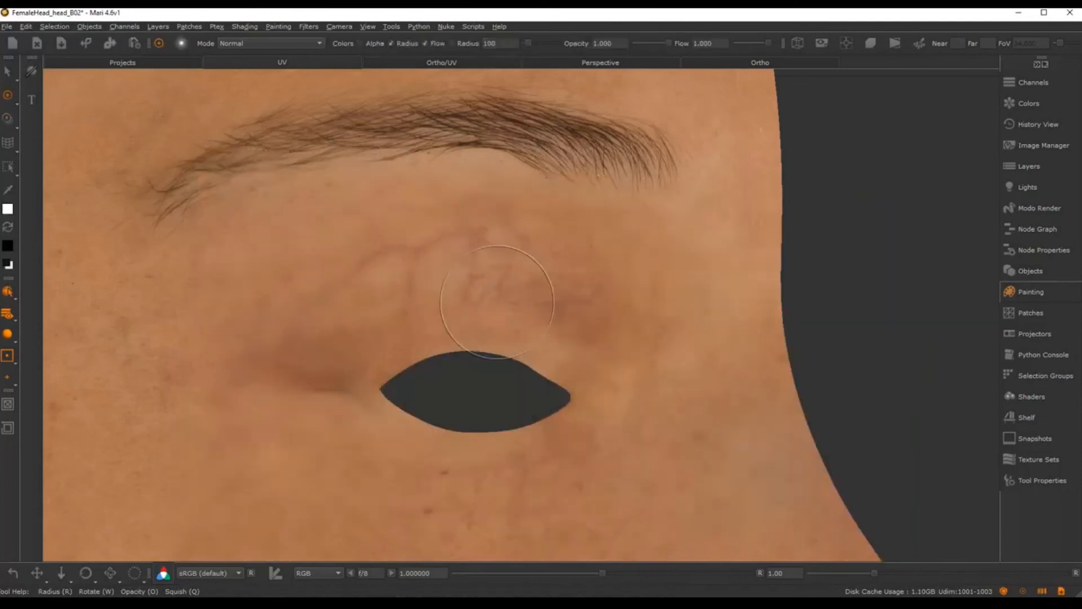
pyautogui.click(756, 66)
pyautogui.moveTo(524, 415)
pyautogui.keyDown('alt'); pyautogui.mouseDown()
pyautogui.moveTo(533, 441)
pyautogui.moveTo(658, 452)
pyautogui.moveTo(670, 419)
pyautogui.mouseUp(); pyautogui.keyUp('alt')
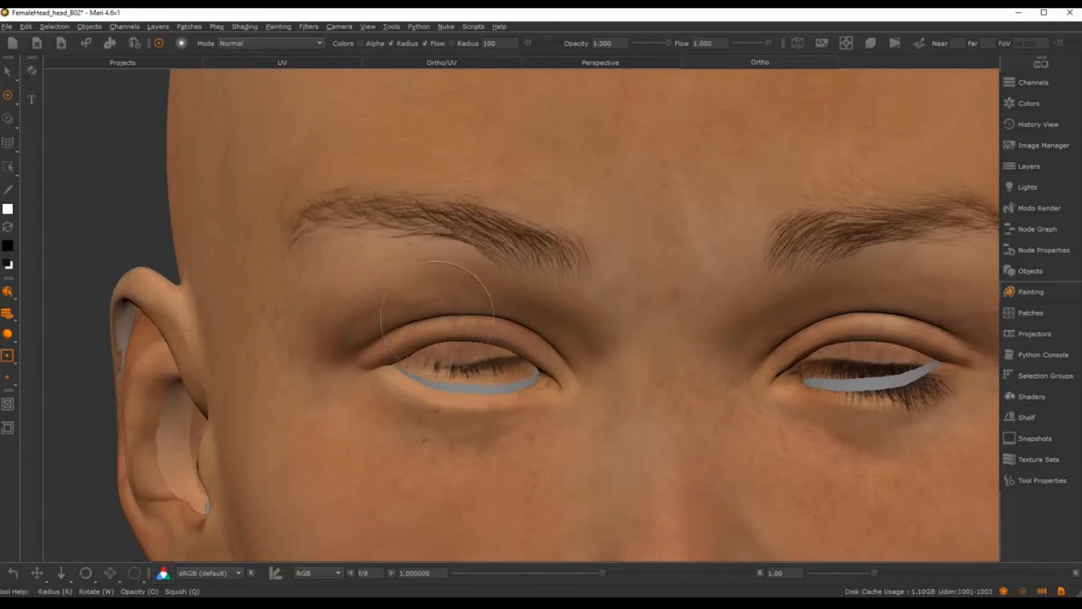
pyautogui.keyDown('alt'); pyautogui.moveTo(482, 332); pyautogui.dragTo(508, 321, button='middle'); pyautogui.keyUp('alt')
pyautogui.keyDown('alt'); pyautogui.moveTo(508, 321); pyautogui.dragTo(577, 335, button='right'); pyautogui.keyUp('alt')
pyautogui.keyDown('alt'); pyautogui.moveTo(577, 336); pyautogui.dragTo(544, 349); pyautogui.keyUp('alt')
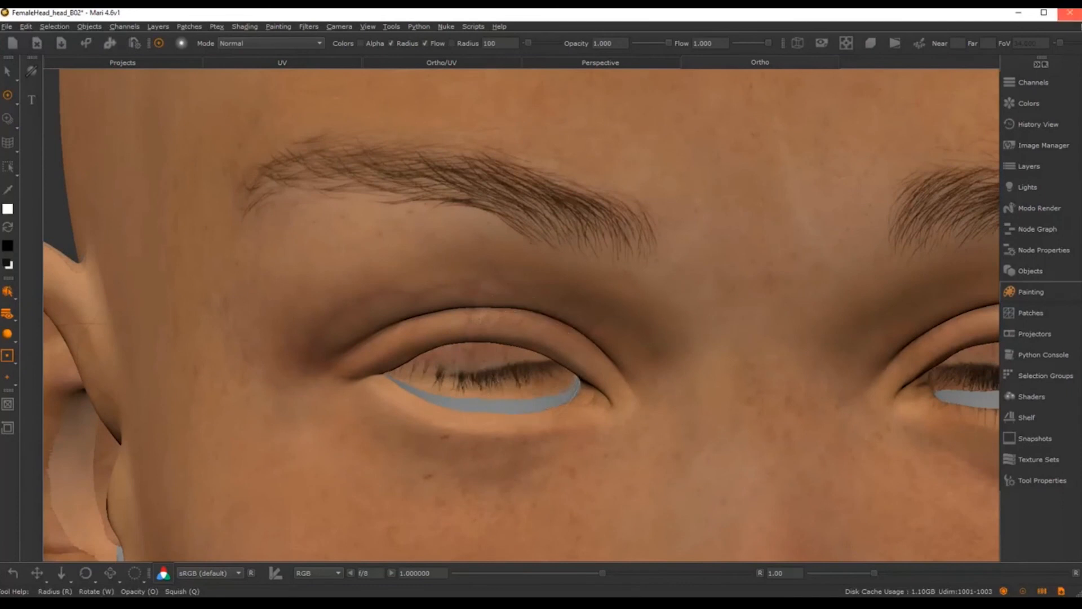
pyautogui.click(1040, 146)
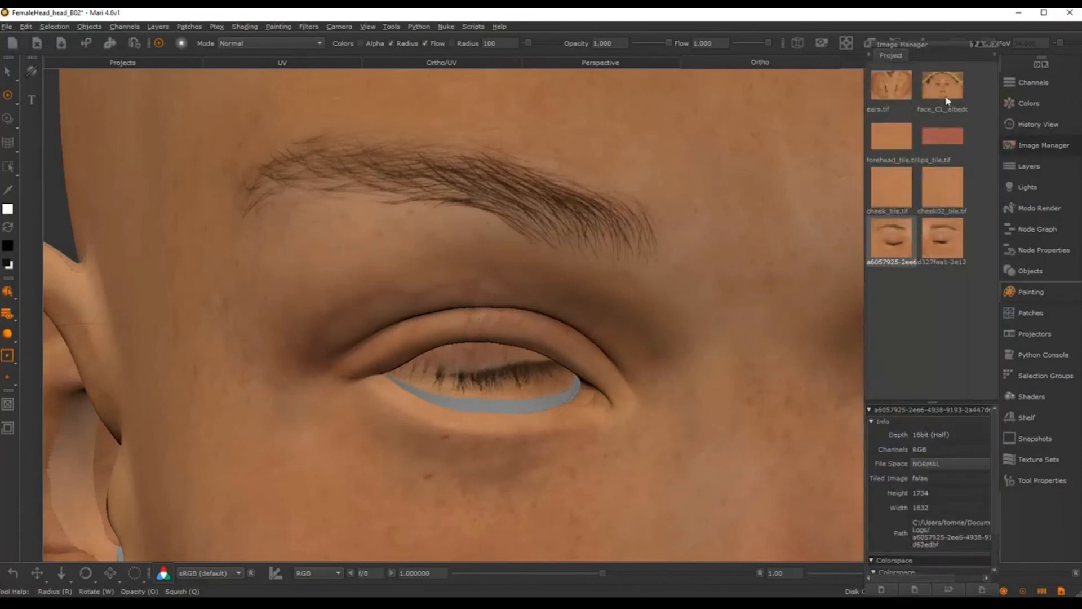
# Step: Place the closed-eye photo as an Image Clone overlay, rotated, narrowed and moved onto the eye
pyautogui.moveTo(910, 231); pyautogui.dragTo(567, 305)
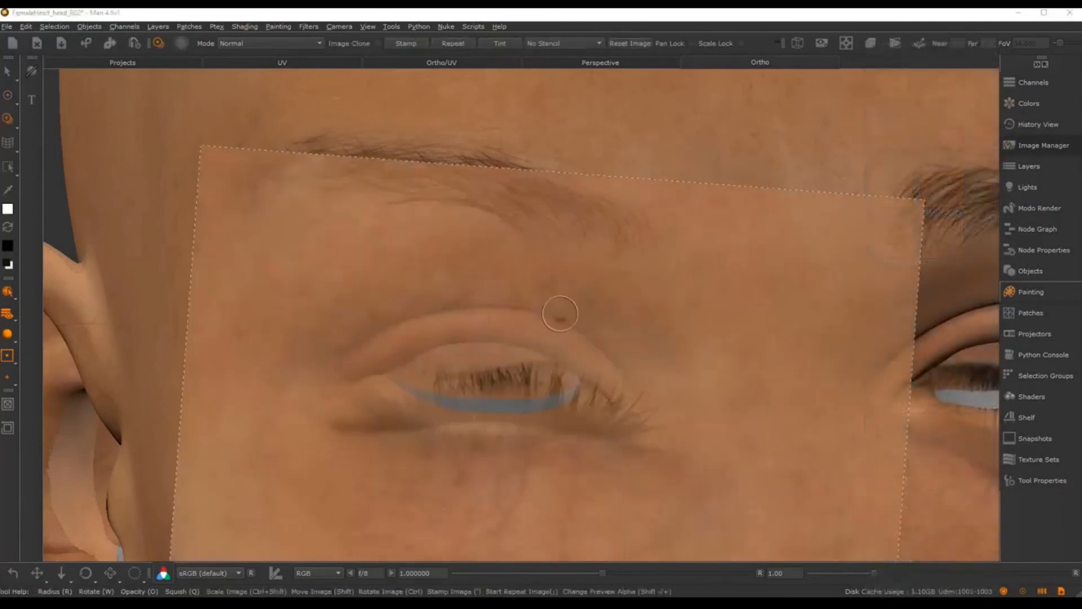
pyautogui.moveTo(678, 218)
pyautogui.keyDown('ctrl'); pyautogui.mouseDown()
pyautogui.moveTo(442, 522)
pyautogui.moveTo(756, 306)
pyautogui.moveTo(857, 423)
pyautogui.moveTo(784, 506)
pyautogui.moveTo(718, 398)
pyautogui.moveTo(725, 438)
pyautogui.mouseUp(); pyautogui.keyUp('ctrl')
pyautogui.moveTo(725, 438)
pyautogui.keyDown('shift'); pyautogui.mouseDown()
pyautogui.moveTo(575, 264)
pyautogui.moveTo(603, 293)
pyautogui.moveTo(583, 319)
pyautogui.moveTo(596, 288)
pyautogui.moveTo(599, 299)
pyautogui.moveTo(628, 302)
pyautogui.moveTo(614, 314)
pyautogui.moveTo(622, 305)
pyautogui.mouseUp(); pyautogui.keyUp('shift')
pyautogui.moveTo(564, 348)
pyautogui.keyDown('shift'); pyautogui.mouseDown()
pyautogui.moveTo(578, 387)
pyautogui.moveTo(626, 285)
pyautogui.moveTo(362, 462)
pyautogui.moveTo(416, 335)
pyautogui.moveTo(479, 406)
pyautogui.moveTo(471, 385)
pyautogui.mouseUp(); pyautogui.keyUp('shift')
# Step: Paint the photo's skin detail onto the upper eyelid and around the eye, then check it in 3D
pyautogui.moveTo(465, 322); pyautogui.dragTo(478, 320)
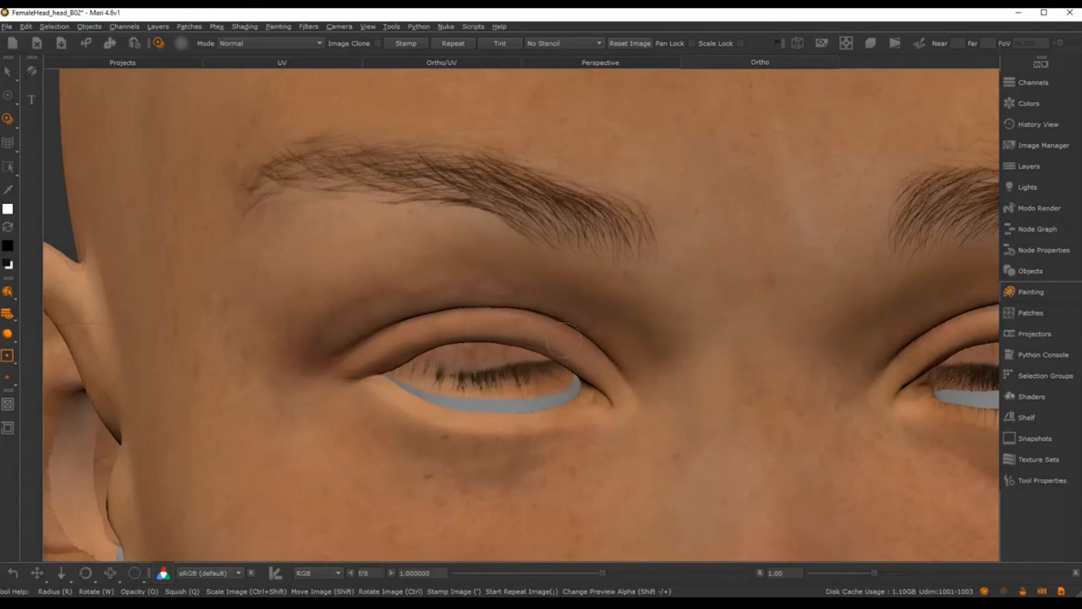
pyautogui.moveTo(492, 321); pyautogui.dragTo(485, 322)
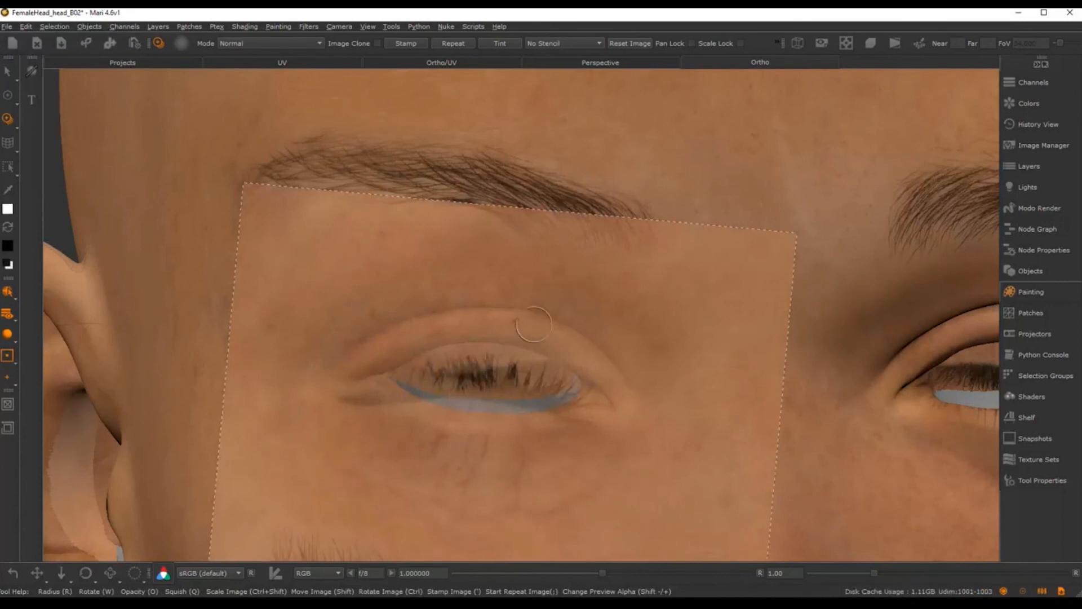
pyautogui.moveTo(623, 314)
pyautogui.keyDown('alt'); pyautogui.mouseDown()
pyautogui.moveTo(590, 219)
pyautogui.moveTo(615, 273)
pyautogui.moveTo(631, 261)
pyautogui.moveTo(599, 251)
pyautogui.moveTo(645, 278)
pyautogui.moveTo(631, 270)
pyautogui.mouseUp(); pyautogui.keyUp('alt')
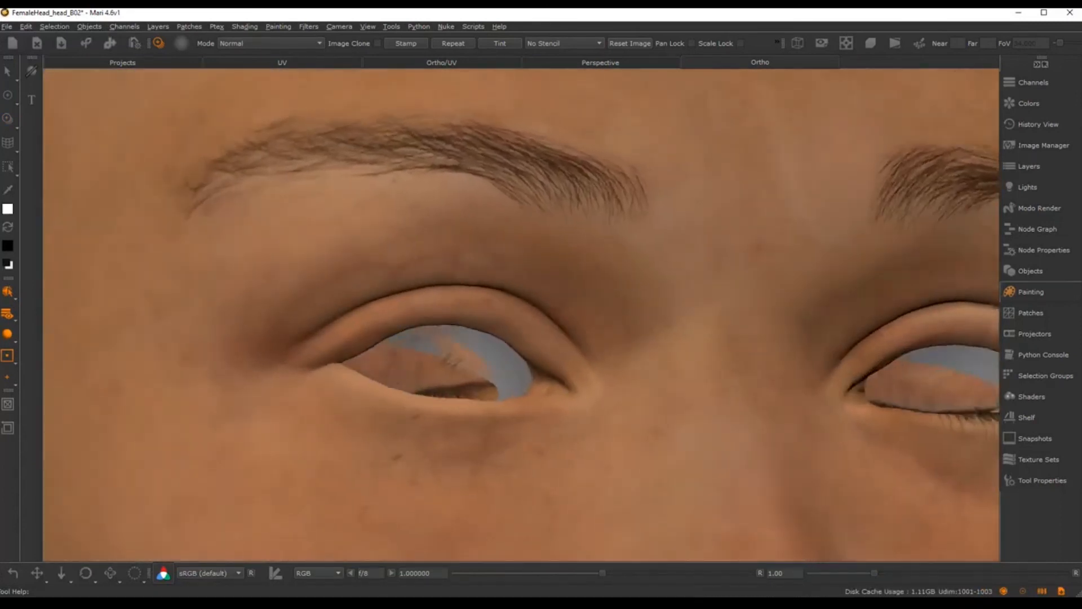
pyautogui.keyDown('alt'); pyautogui.moveTo(632, 343); pyautogui.dragTo(633, 357); pyautogui.keyUp('alt')
pyautogui.keyDown('alt'); pyautogui.moveTo(633, 357); pyautogui.dragTo(560, 309, button='right'); pyautogui.keyUp('alt')
pyautogui.keyDown('alt'); pyautogui.moveTo(560, 309); pyautogui.dragTo(623, 276); pyautogui.keyUp('alt')
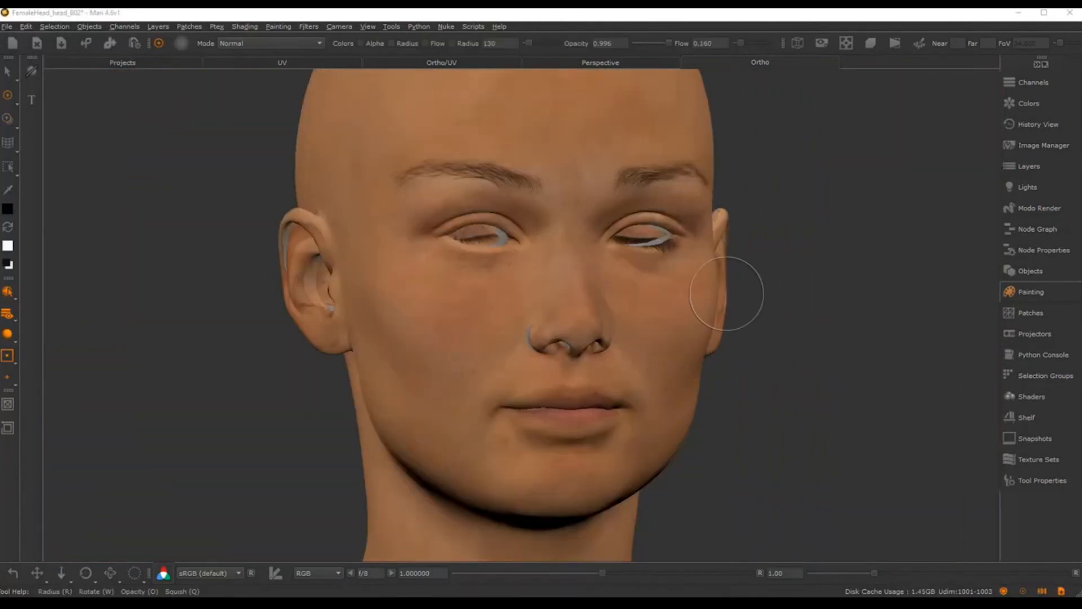
pyautogui.keyDown('alt'); pyautogui.moveTo(838, 298); pyautogui.dragTo(698, 332); pyautogui.keyUp('alt')
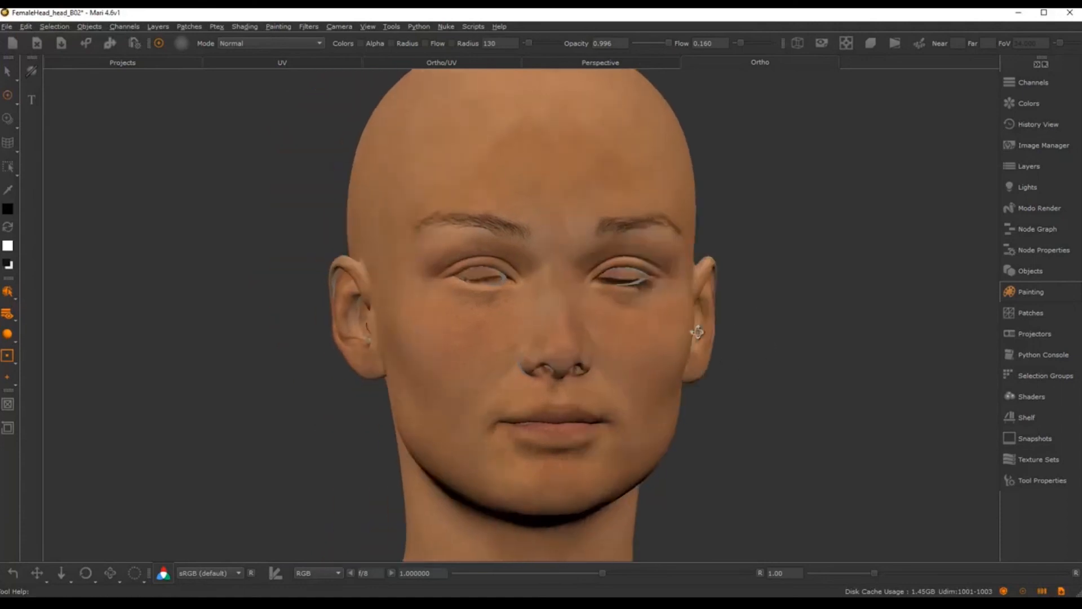
pyautogui.keyDown('alt'); pyautogui.moveTo(632, 462); pyautogui.dragTo(661, 444); pyautogui.keyUp('alt')
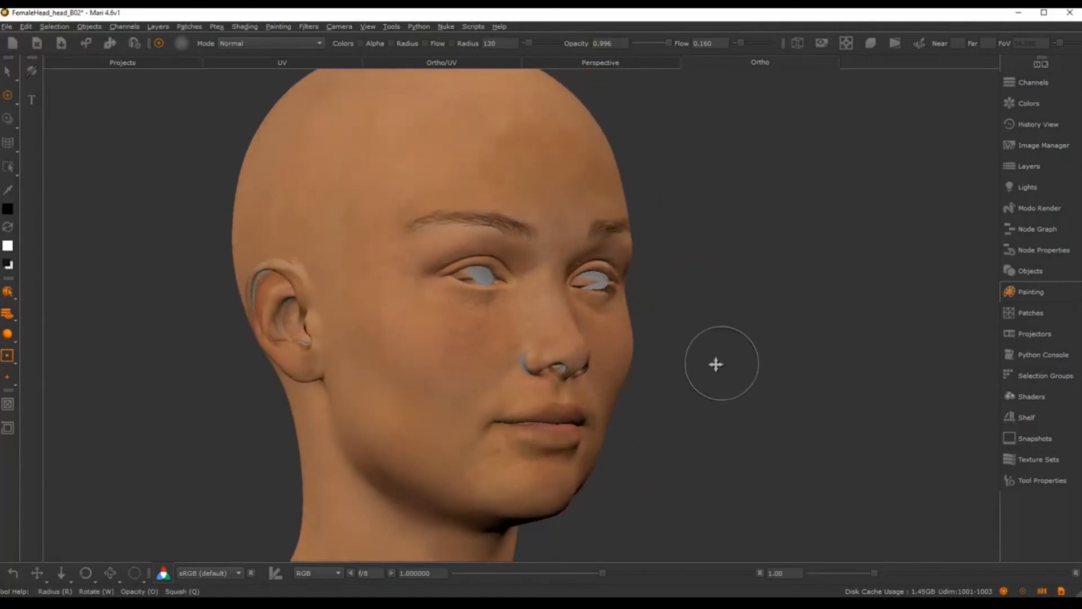
pyautogui.moveTo(716, 365)
pyautogui.keyDown('alt'); pyautogui.mouseDown()
pyautogui.moveTo(679, 367)
pyautogui.moveTo(596, 405)
pyautogui.moveTo(470, 200)
pyautogui.mouseUp(); pyautogui.keyUp('alt')
pyautogui.keyDown('alt'); pyautogui.moveTo(484, 266); pyautogui.dragTo(521, 377, button='middle'); pyautogui.keyUp('alt')
pyautogui.keyDown('alt'); pyautogui.moveTo(521, 377); pyautogui.dragTo(496, 414, button='right'); pyautogui.keyUp('alt')
pyautogui.keyDown('alt'); pyautogui.moveTo(496, 414); pyautogui.dragTo(528, 411); pyautogui.keyUp('alt')
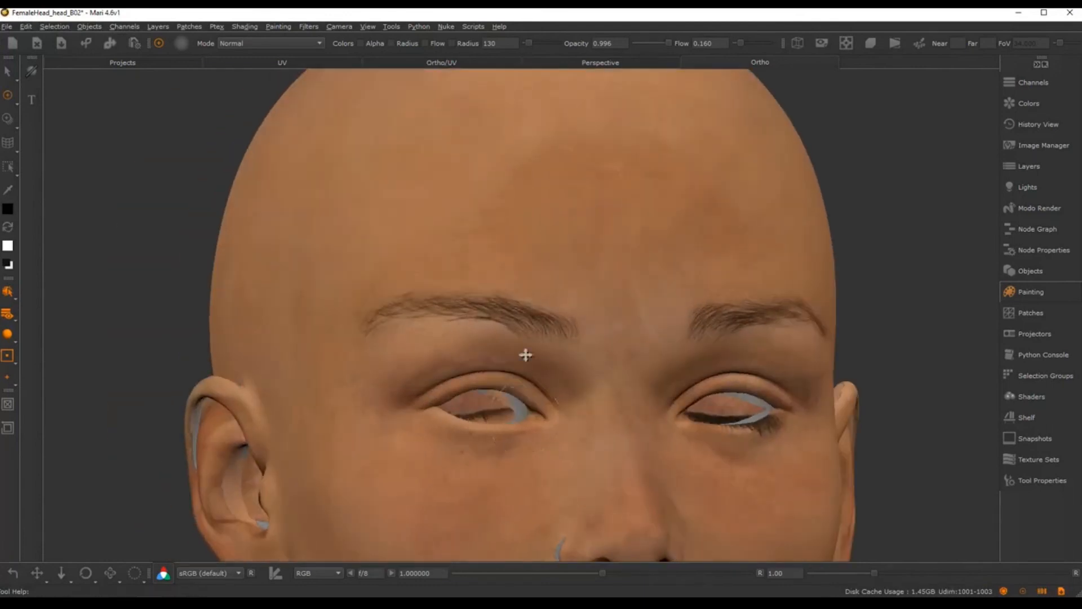
pyautogui.keyDown('alt'); pyautogui.moveTo(524, 355); pyautogui.dragTo(514, 261, button='middle'); pyautogui.keyUp('alt')
pyautogui.keyDown('alt'); pyautogui.moveTo(513, 261); pyautogui.dragTo(504, 371, button='right'); pyautogui.keyUp('alt')
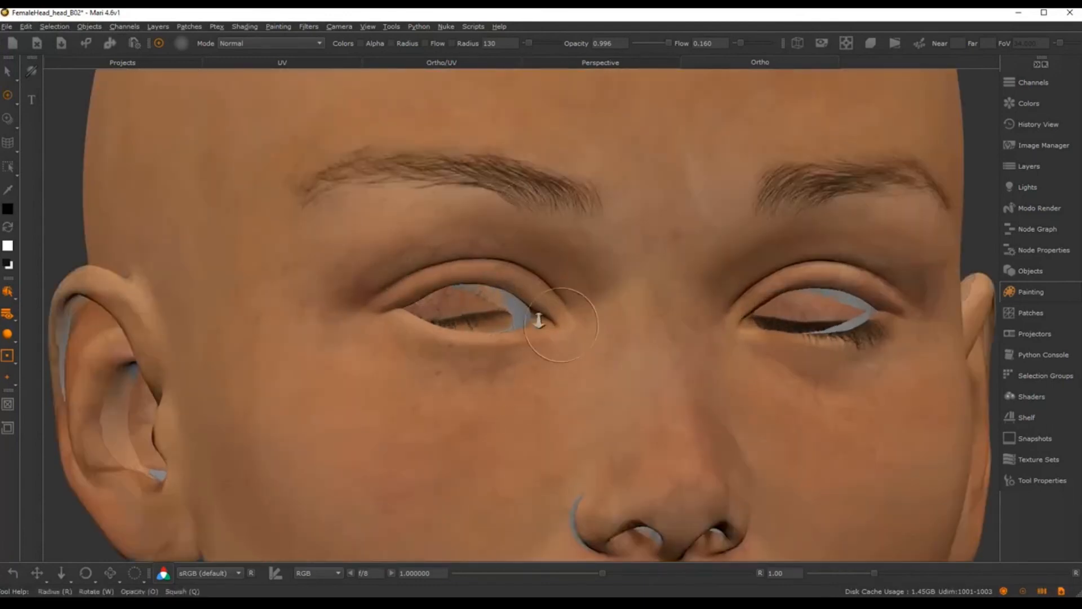
pyautogui.keyDown('alt'); pyautogui.moveTo(538, 320); pyautogui.dragTo(434, 289, button='right'); pyautogui.keyUp('alt')
pyautogui.keyDown('alt'); pyautogui.moveTo(435, 290); pyautogui.dragTo(573, 355); pyautogui.keyUp('alt')
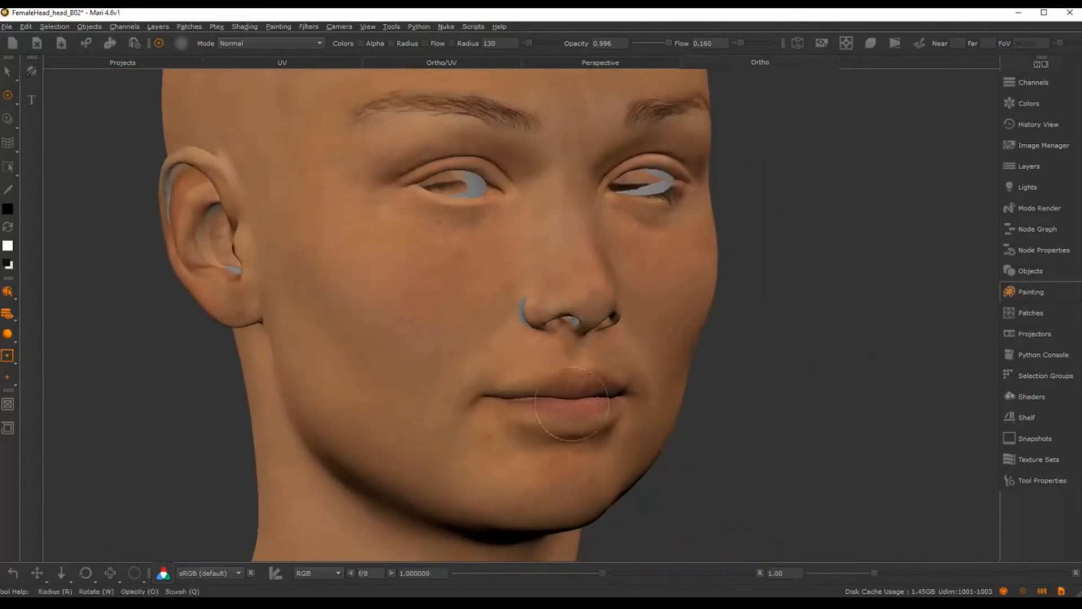
pyautogui.keyDown('alt'); pyautogui.moveTo(563, 420); pyautogui.dragTo(194, 285); pyautogui.keyUp('alt')
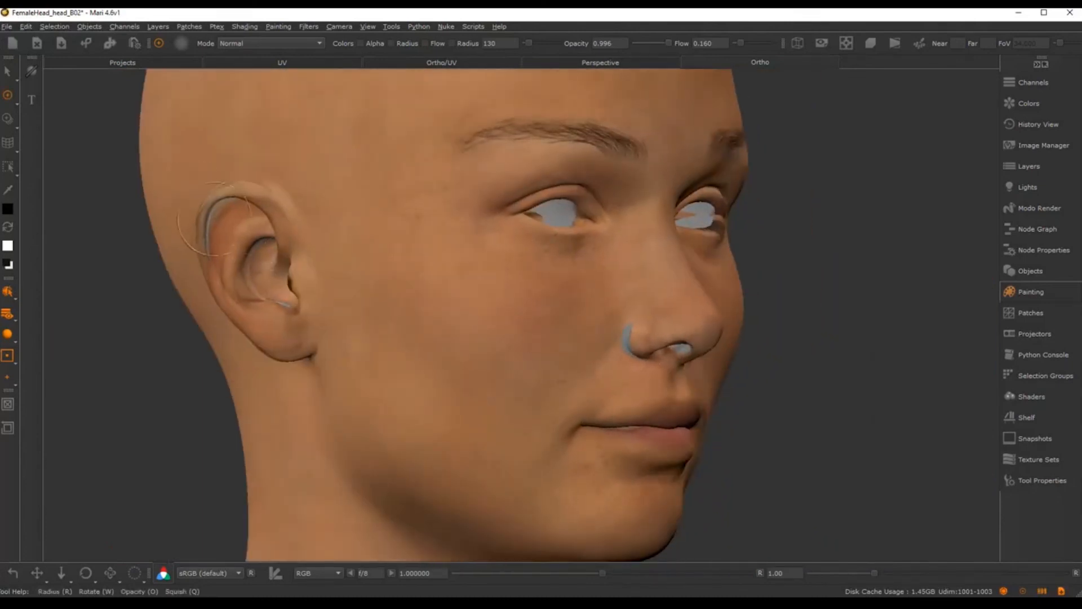
pyautogui.keyDown('alt'); pyautogui.moveTo(590, 393); pyautogui.dragTo(468, 361, button='right'); pyautogui.keyUp('alt')
pyautogui.keyDown('alt'); pyautogui.moveTo(467, 400); pyautogui.dragTo(462, 350, button='middle'); pyautogui.keyUp('alt')
pyautogui.keyDown('alt'); pyautogui.moveTo(445, 344); pyautogui.dragTo(477, 353, button='right'); pyautogui.keyUp('alt')
pyautogui.keyDown('alt'); pyautogui.moveTo(586, 394); pyautogui.dragTo(526, 423); pyautogui.keyUp('alt')
pyautogui.keyDown('alt'); pyautogui.moveTo(526, 423); pyautogui.dragTo(483, 317, button='middle'); pyautogui.keyUp('alt')
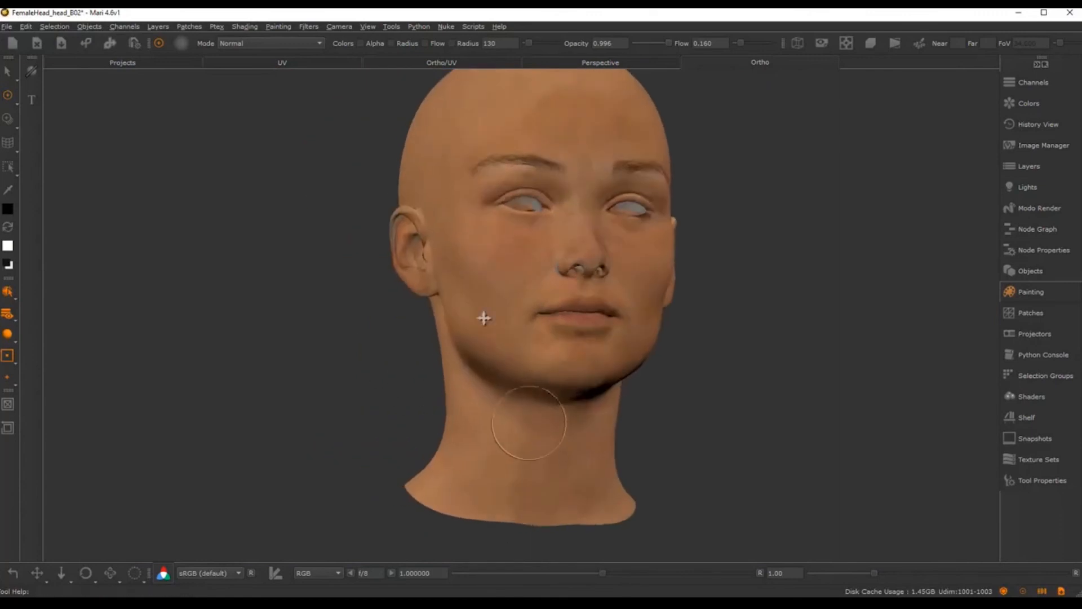
pyautogui.keyDown('alt'); pyautogui.moveTo(483, 317); pyautogui.dragTo(516, 350, button='right'); pyautogui.keyUp('alt')
pyautogui.moveTo(515, 361)
pyautogui.keyDown('alt'); pyautogui.mouseDown()
pyautogui.moveTo(458, 335)
pyautogui.moveTo(487, 280)
pyautogui.mouseUp(); pyautogui.keyUp('alt')
pyautogui.keyDown('alt'); pyautogui.moveTo(587, 332); pyautogui.dragTo(442, 357); pyautogui.keyUp('alt')
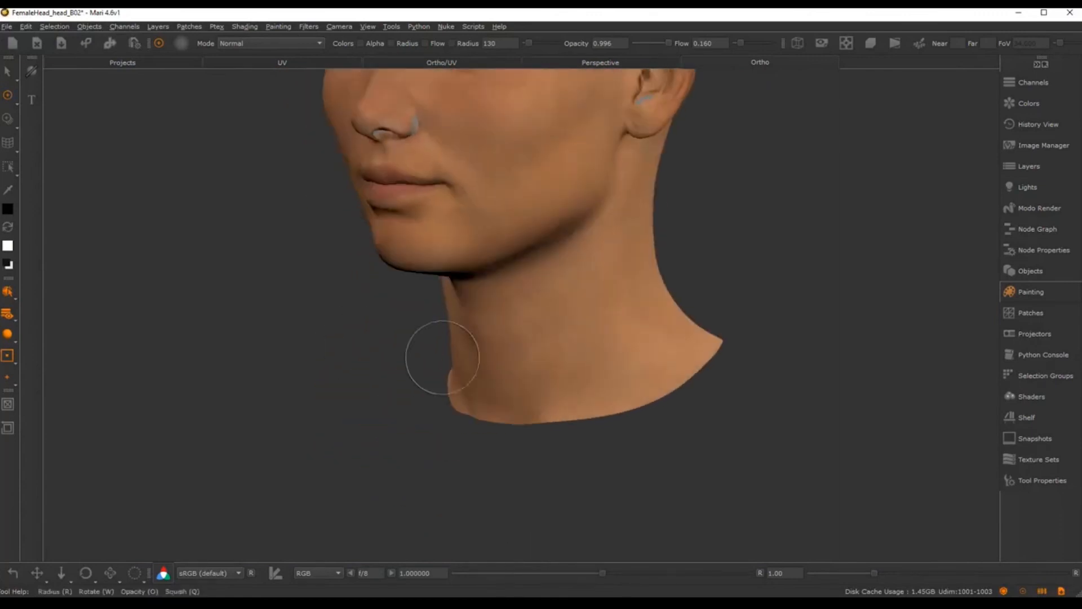
pyautogui.keyDown('alt'); pyautogui.moveTo(694, 333); pyautogui.dragTo(669, 398, button='middle'); pyautogui.keyUp('alt')
pyautogui.keyDown('alt'); pyautogui.moveTo(689, 316); pyautogui.dragTo(608, 378); pyautogui.keyUp('alt')
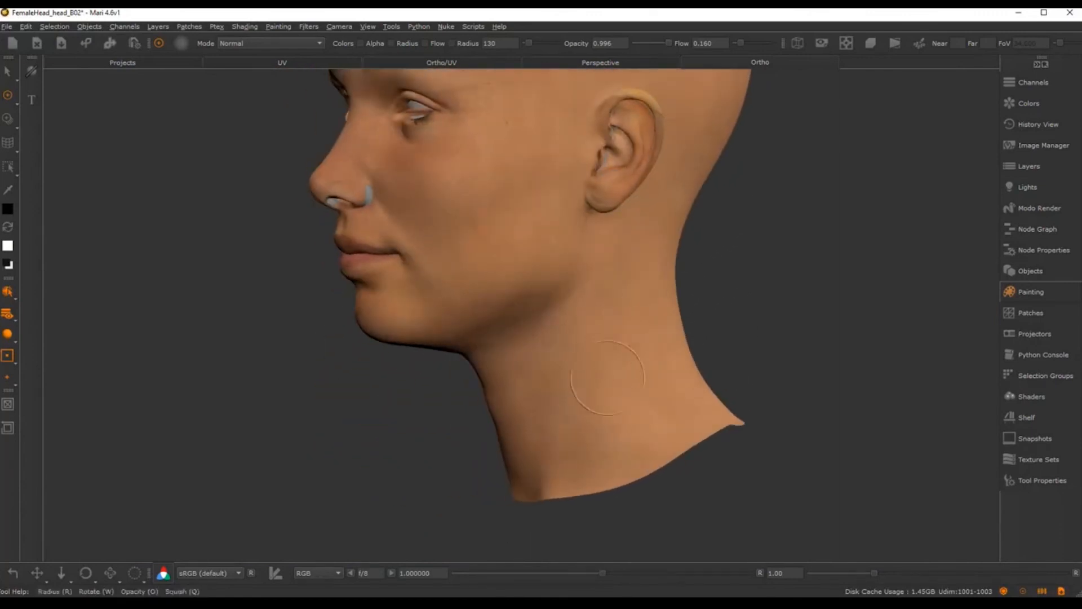
pyautogui.keyDown('alt'); pyautogui.moveTo(716, 198); pyautogui.dragTo(645, 353, button='middle'); pyautogui.keyUp('alt')
pyautogui.keyDown('alt'); pyautogui.moveTo(644, 352); pyautogui.dragTo(575, 276, button='right'); pyautogui.keyUp('alt')
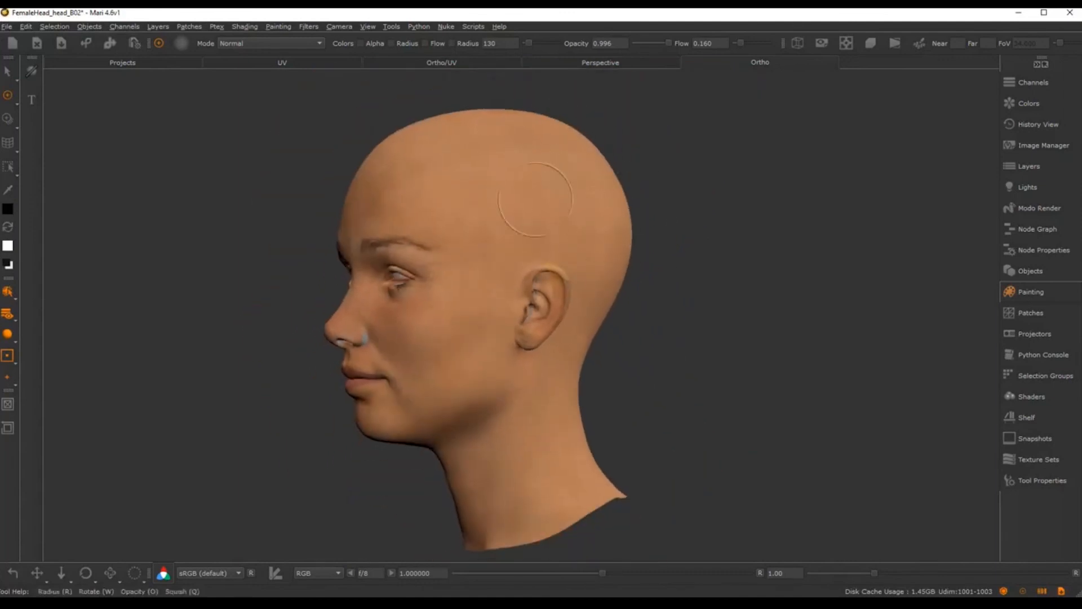
pyautogui.keyDown('alt'); pyautogui.moveTo(536, 199); pyautogui.dragTo(685, 303, button='middle'); pyautogui.keyUp('alt')
pyautogui.keyDown('alt'); pyautogui.moveTo(684, 302); pyautogui.dragTo(738, 355, button='right'); pyautogui.keyUp('alt')
pyautogui.keyDown('alt'); pyautogui.moveTo(738, 355); pyautogui.dragTo(834, 445); pyautogui.keyUp('alt')
pyautogui.keyDown('alt'); pyautogui.moveTo(834, 446); pyautogui.dragTo(749, 333, button='middle'); pyautogui.keyUp('alt')
pyautogui.keyDown('alt'); pyautogui.moveTo(749, 333); pyautogui.dragTo(789, 388, button='right'); pyautogui.keyUp('alt')
pyautogui.keyDown('alt'); pyautogui.moveTo(710, 349); pyautogui.dragTo(765, 357); pyautogui.keyUp('alt')
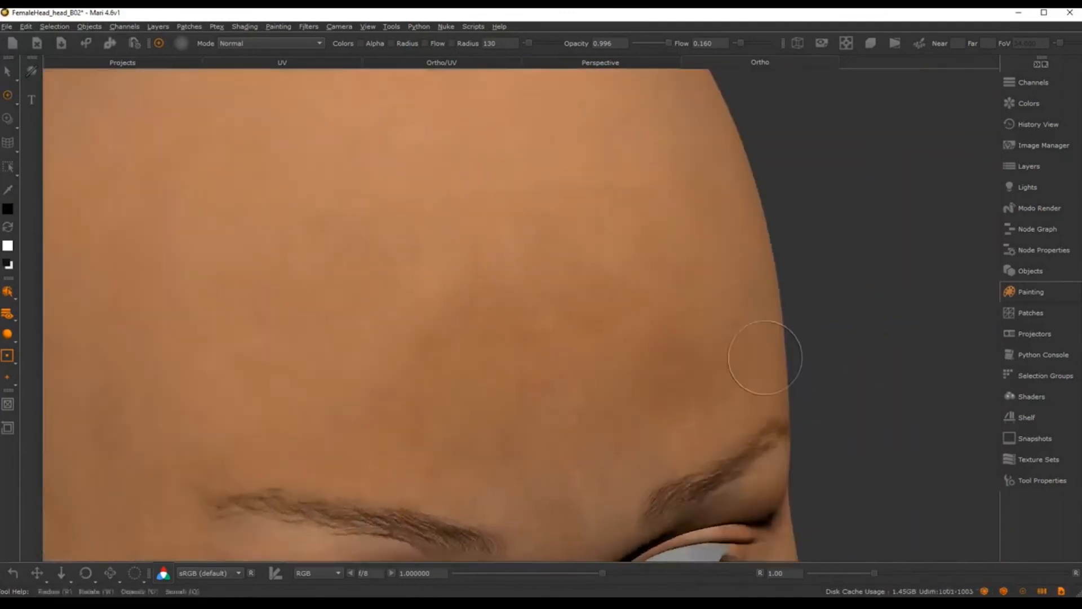
pyautogui.keyDown('alt'); pyautogui.moveTo(765, 357); pyautogui.dragTo(634, 316, button='right'); pyautogui.keyUp('alt')
pyautogui.moveTo(635, 316)
pyautogui.keyDown('alt'); pyautogui.mouseDown(button='middle')
pyautogui.moveTo(649, 290)
pyautogui.moveTo(622, 257)
pyautogui.mouseUp(button='middle'); pyautogui.keyUp('alt')
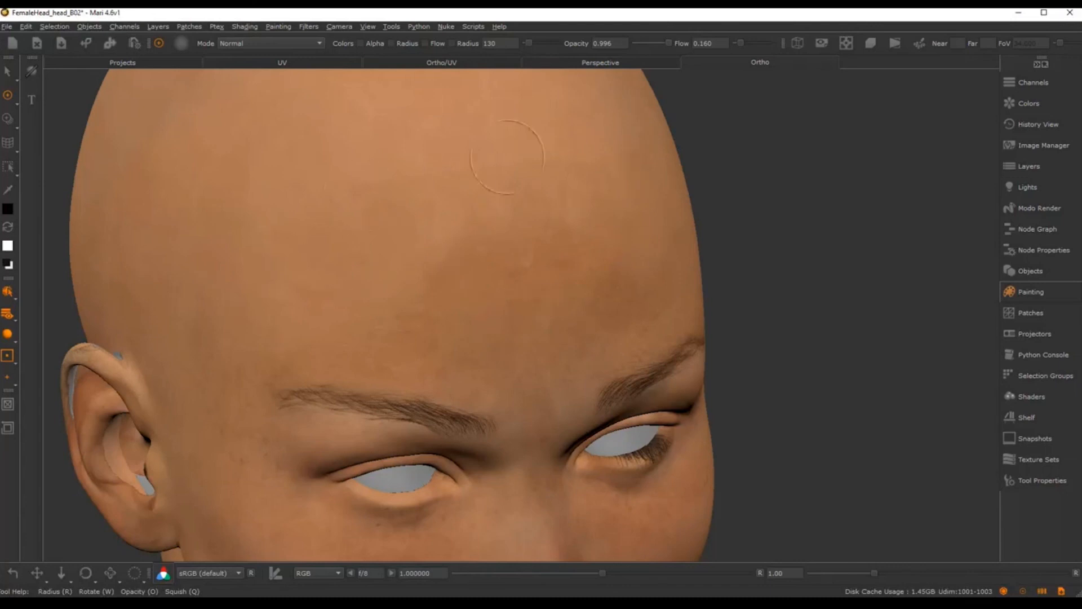
pyautogui.keyDown('alt'); pyautogui.moveTo(563, 323); pyautogui.dragTo(530, 242, button='right'); pyautogui.keyUp('alt')
pyautogui.keyDown('alt'); pyautogui.moveTo(530, 243); pyautogui.dragTo(514, 254); pyautogui.keyUp('alt')
pyautogui.keyDown('alt'); pyautogui.moveTo(543, 232); pyautogui.dragTo(553, 232, button='right'); pyautogui.keyUp('alt')
pyautogui.keyDown('alt'); pyautogui.moveTo(553, 232); pyautogui.dragTo(529, 242); pyautogui.keyUp('alt')
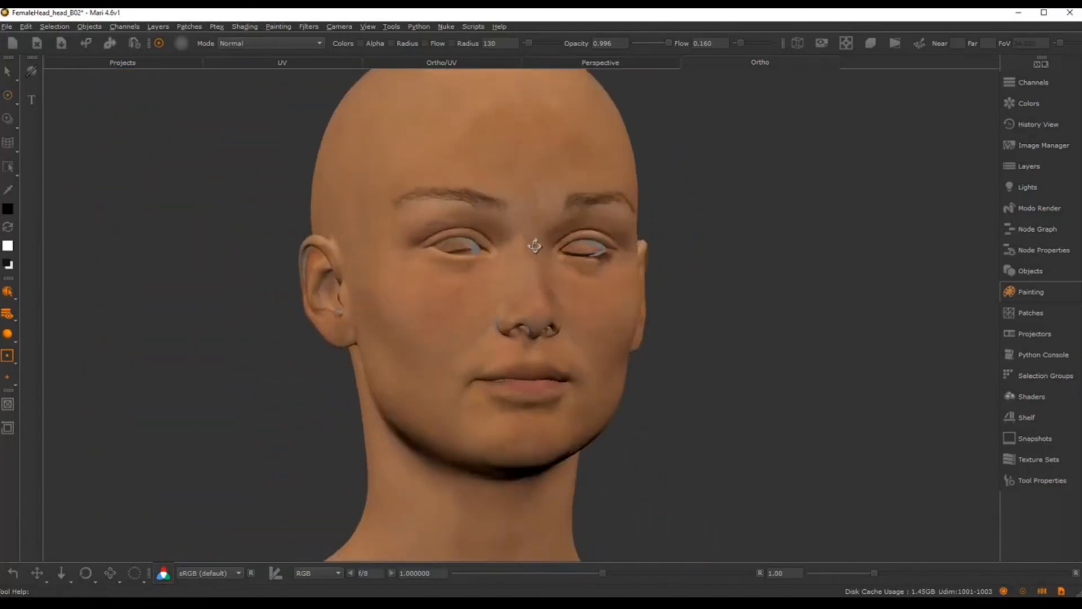
pyautogui.keyDown('alt'); pyautogui.moveTo(688, 302); pyautogui.dragTo(598, 294); pyautogui.keyUp('alt')
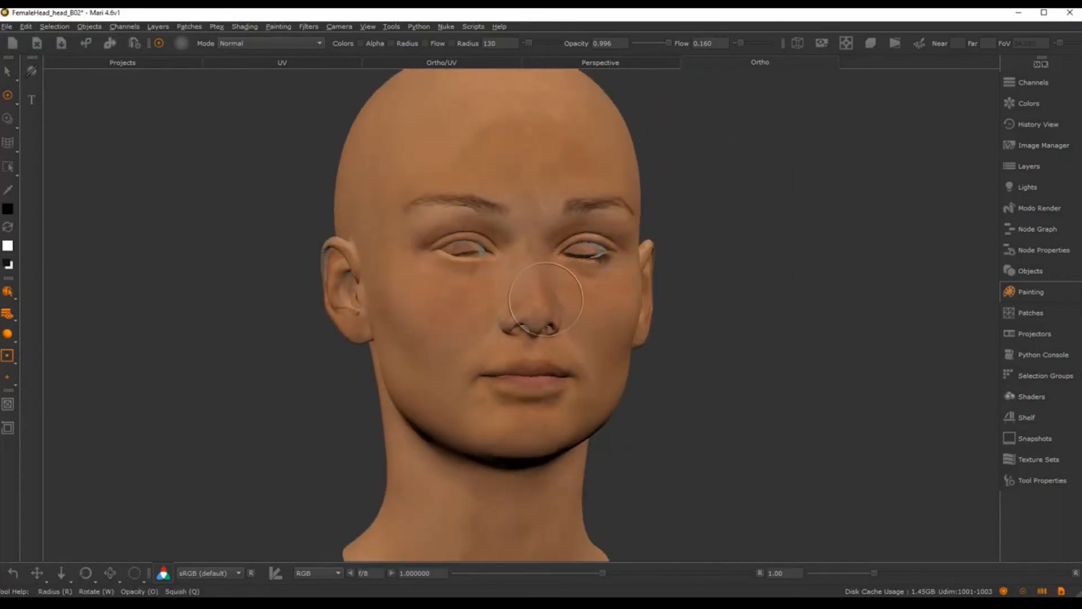
pyautogui.keyDown('alt'); pyautogui.moveTo(498, 341); pyautogui.dragTo(546, 293); pyautogui.keyUp('alt')
pyautogui.keyDown('alt'); pyautogui.moveTo(547, 294); pyautogui.dragTo(554, 344, button='right'); pyautogui.keyUp('alt')
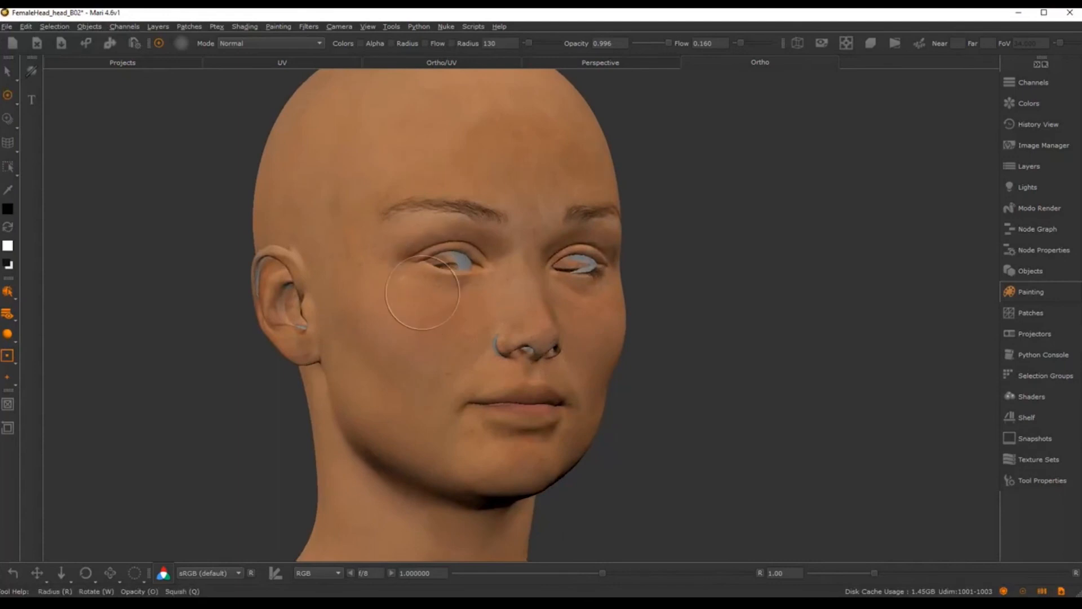
pyautogui.moveTo(445, 333)
pyautogui.keyDown('alt'); pyautogui.mouseDown()
pyautogui.moveTo(468, 339)
pyautogui.moveTo(570, 302)
pyautogui.moveTo(507, 362)
pyautogui.moveTo(521, 355)
pyautogui.mouseUp(); pyautogui.keyUp('alt')
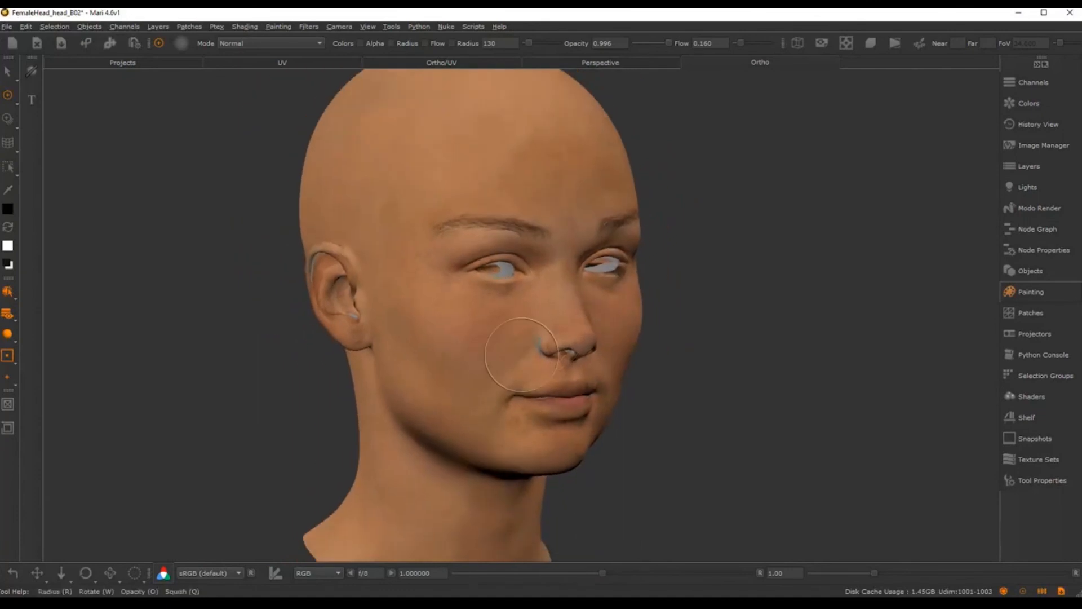
pyautogui.keyDown('alt'); pyautogui.moveTo(552, 349); pyautogui.dragTo(515, 324, button='right'); pyautogui.keyUp('alt')
pyautogui.keyDown('alt'); pyautogui.moveTo(515, 323); pyautogui.dragTo(347, 399); pyautogui.keyUp('alt')
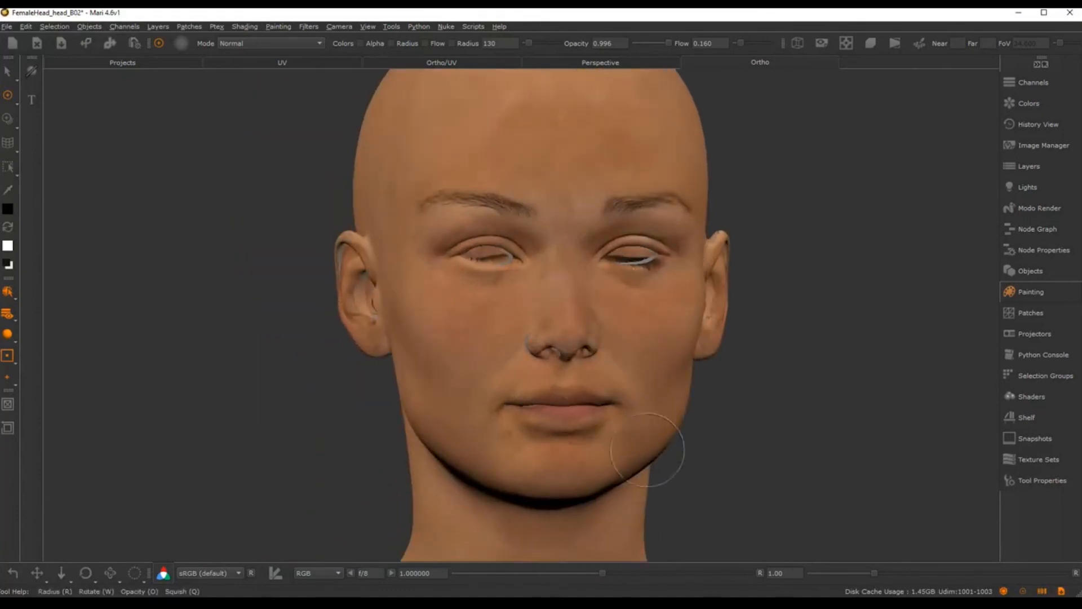
pyautogui.keyDown('alt'); pyautogui.moveTo(647, 449); pyautogui.dragTo(751, 430); pyautogui.keyUp('alt')
pyautogui.keyDown('alt'); pyautogui.moveTo(751, 430); pyautogui.dragTo(642, 376, button='right'); pyautogui.keyUp('alt')
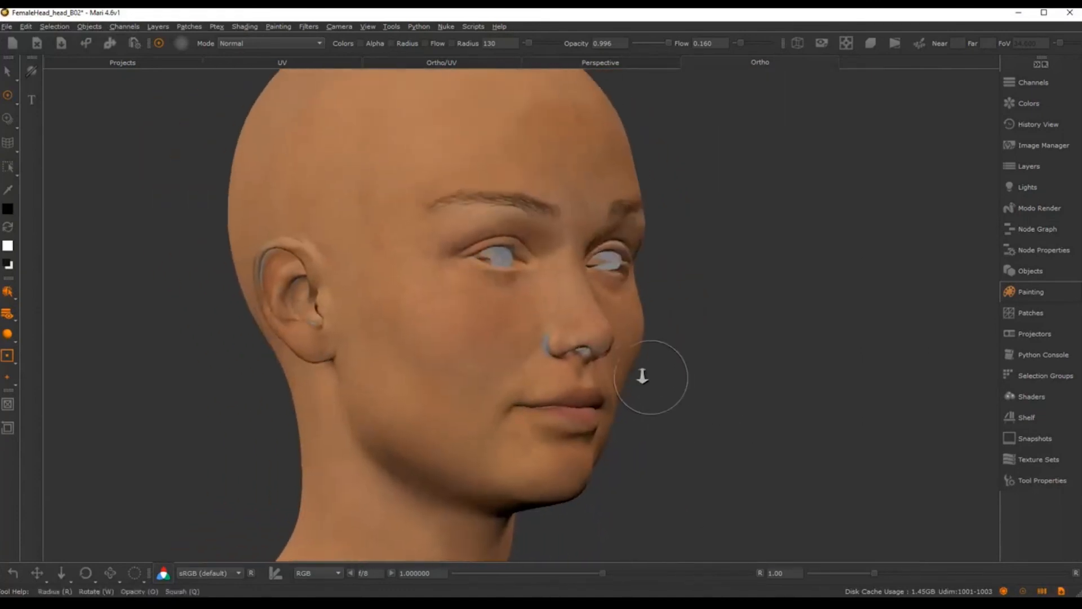
pyautogui.moveTo(507, 377)
pyautogui.keyDown('alt'); pyautogui.mouseDown()
pyautogui.moveTo(592, 388)
pyautogui.moveTo(496, 387)
pyautogui.mouseUp(); pyautogui.keyUp('alt')
pyautogui.keyDown('alt'); pyautogui.moveTo(518, 389); pyautogui.dragTo(568, 372, button='right'); pyautogui.keyUp('alt')
pyautogui.keyDown('alt'); pyautogui.moveTo(568, 372); pyautogui.dragTo(524, 365); pyautogui.keyUp('alt')
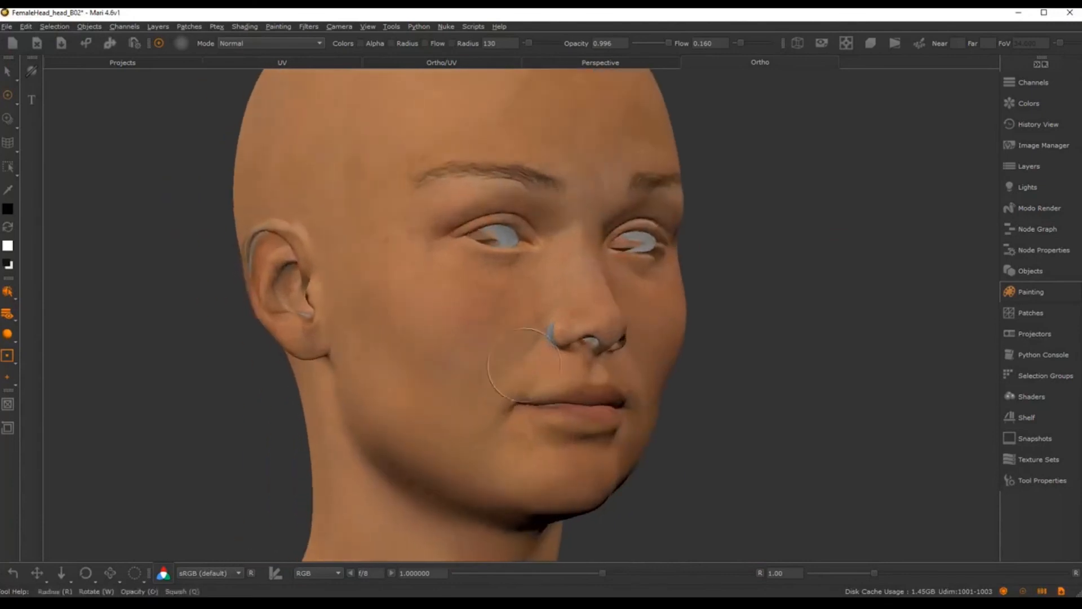
pyautogui.keyDown('alt'); pyautogui.moveTo(524, 366); pyautogui.dragTo(550, 361, button='right'); pyautogui.keyUp('alt')
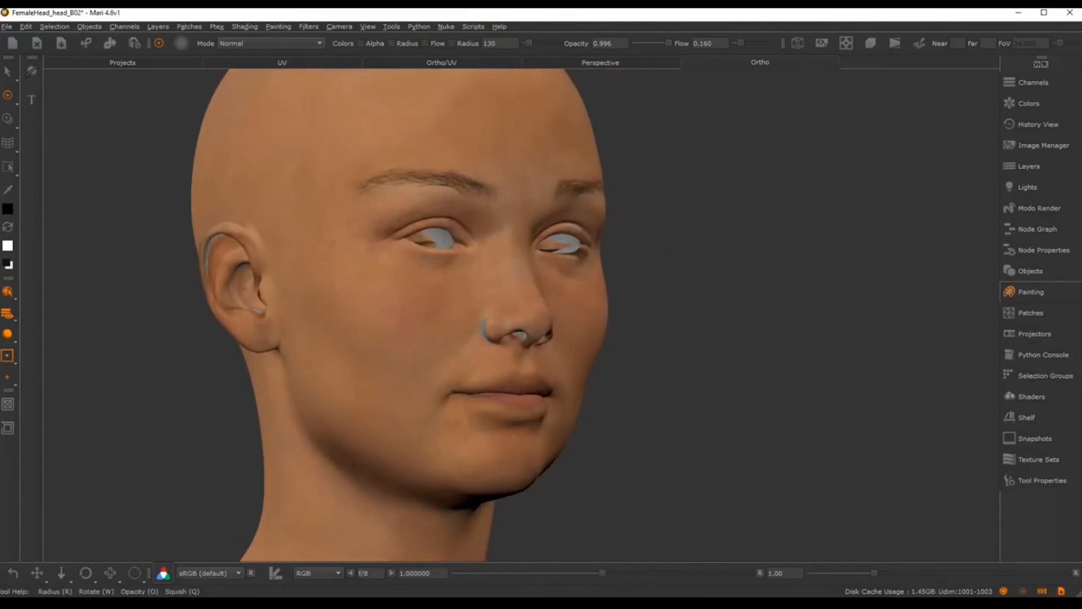